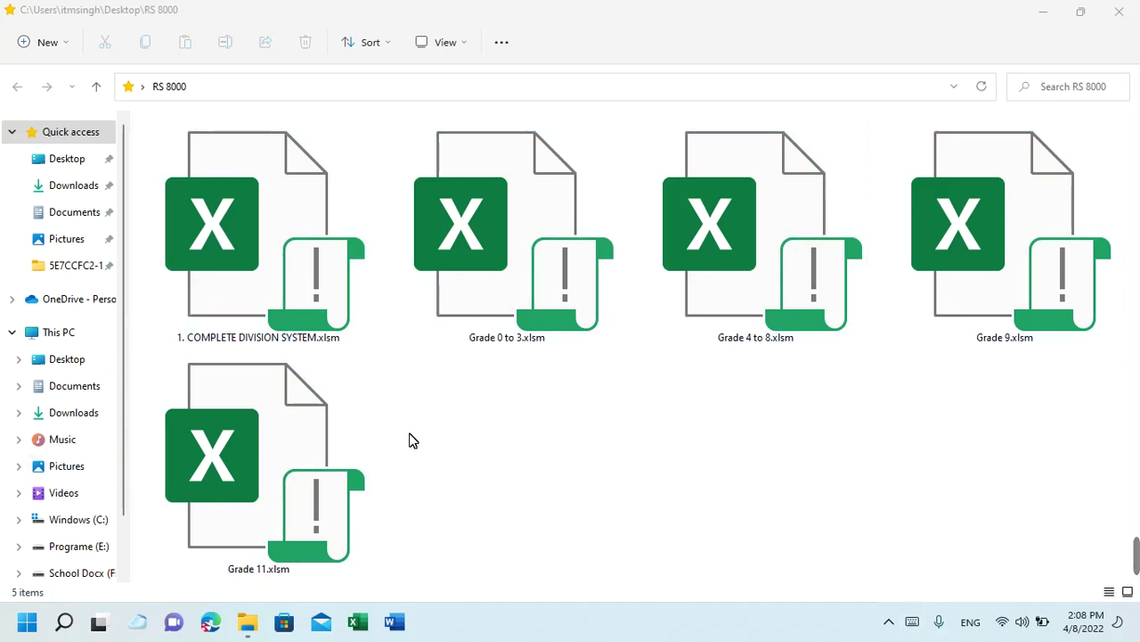
Resize the RS 8000 window and trial-select the Grade 0 to 3, 4 to 8, 9 and 11 workbooks
click(1081, 11)
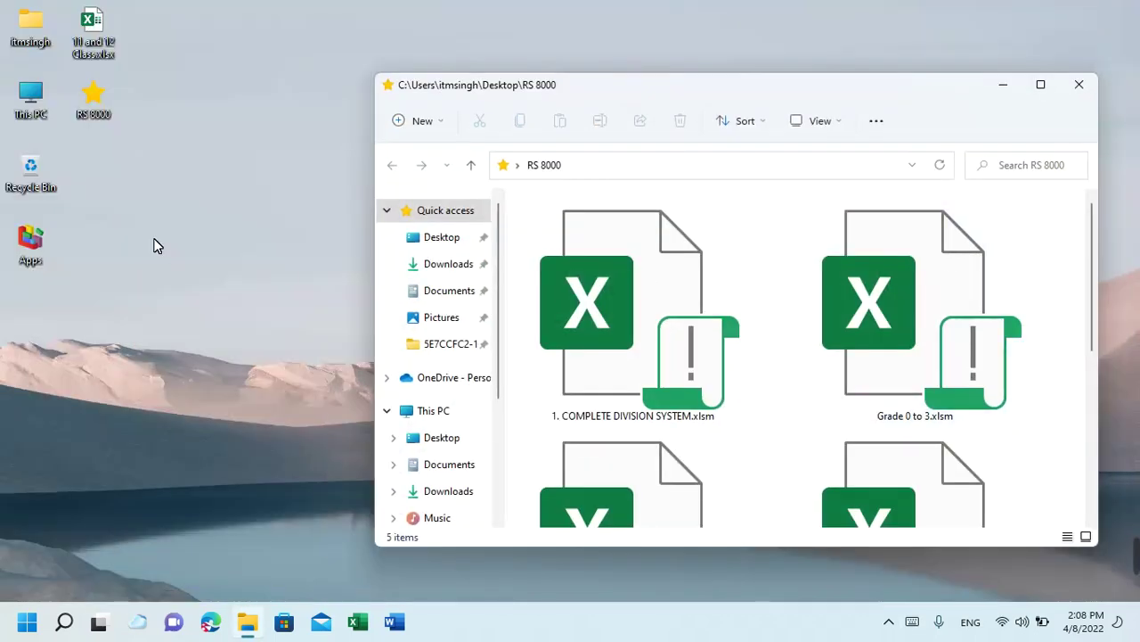
click(1040, 85)
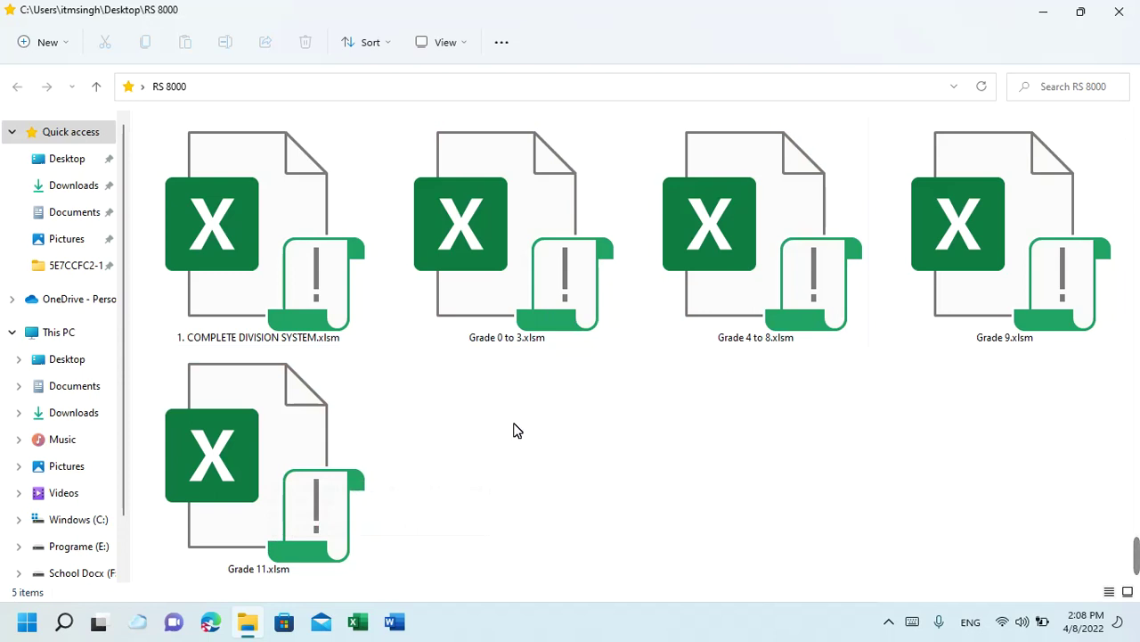
drag(514, 425, 1087, 262)
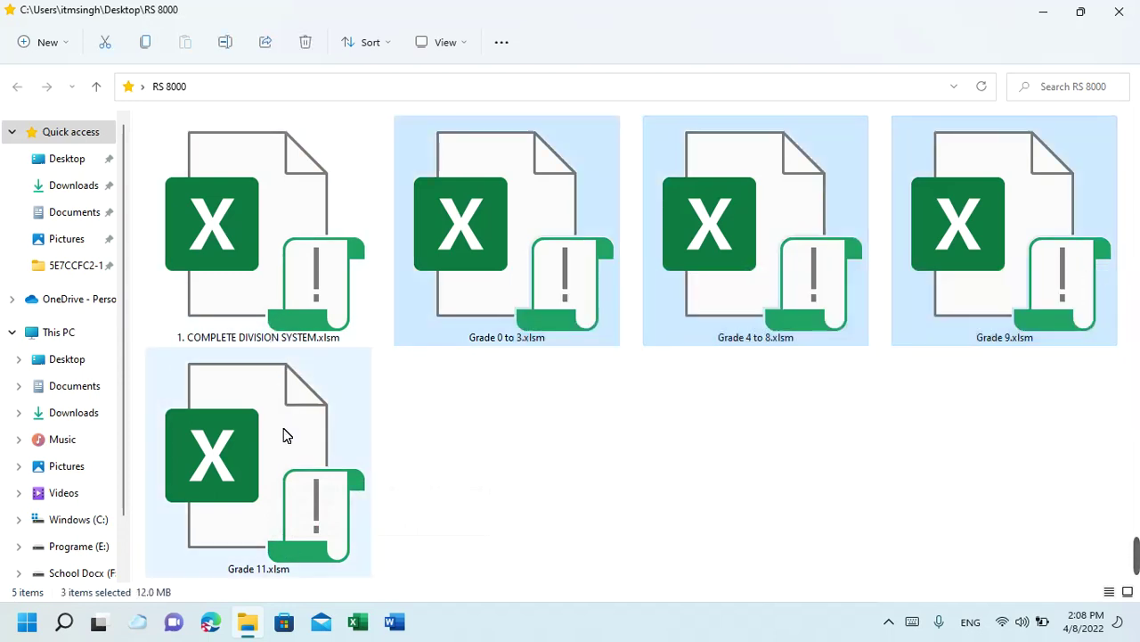
mouse_move(292, 533)
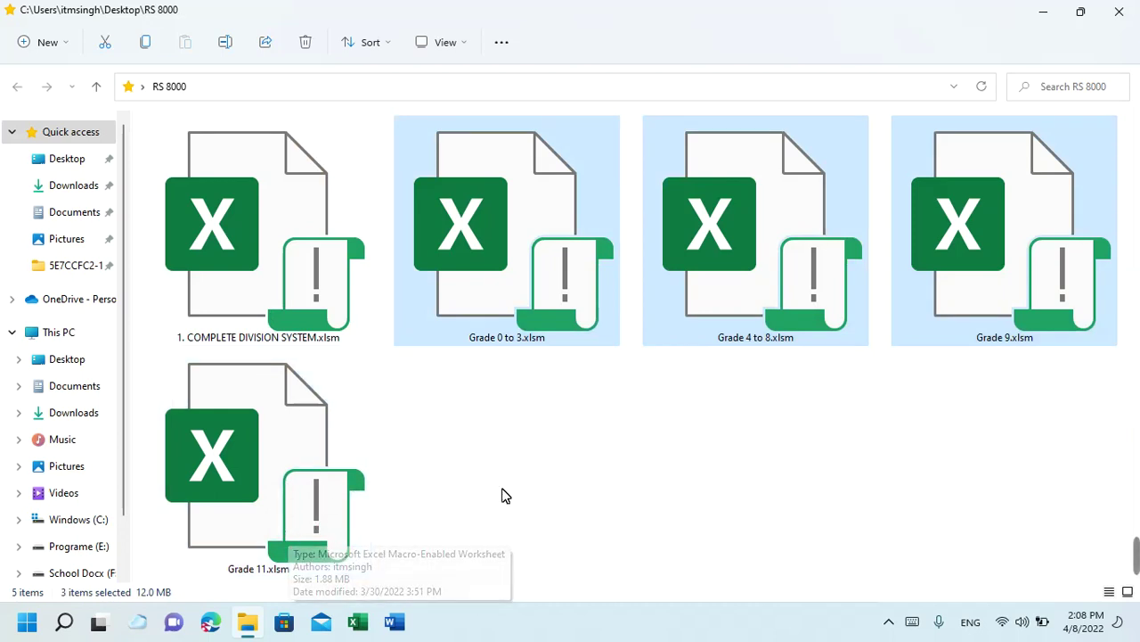
drag(421, 525, 223, 515)
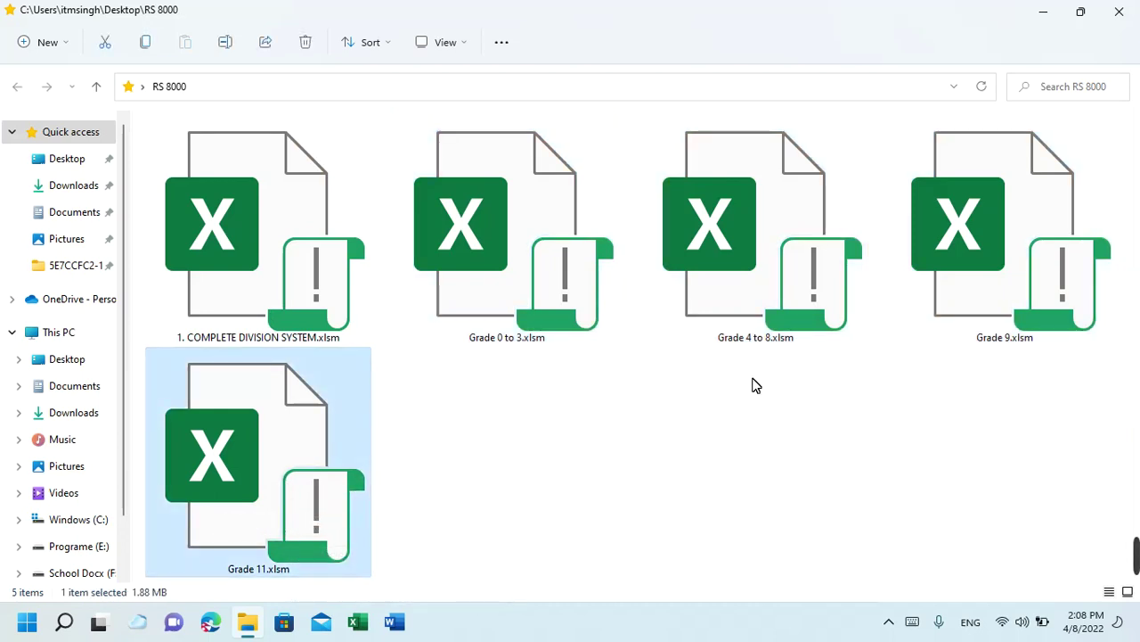
drag(1007, 392, 979, 291)
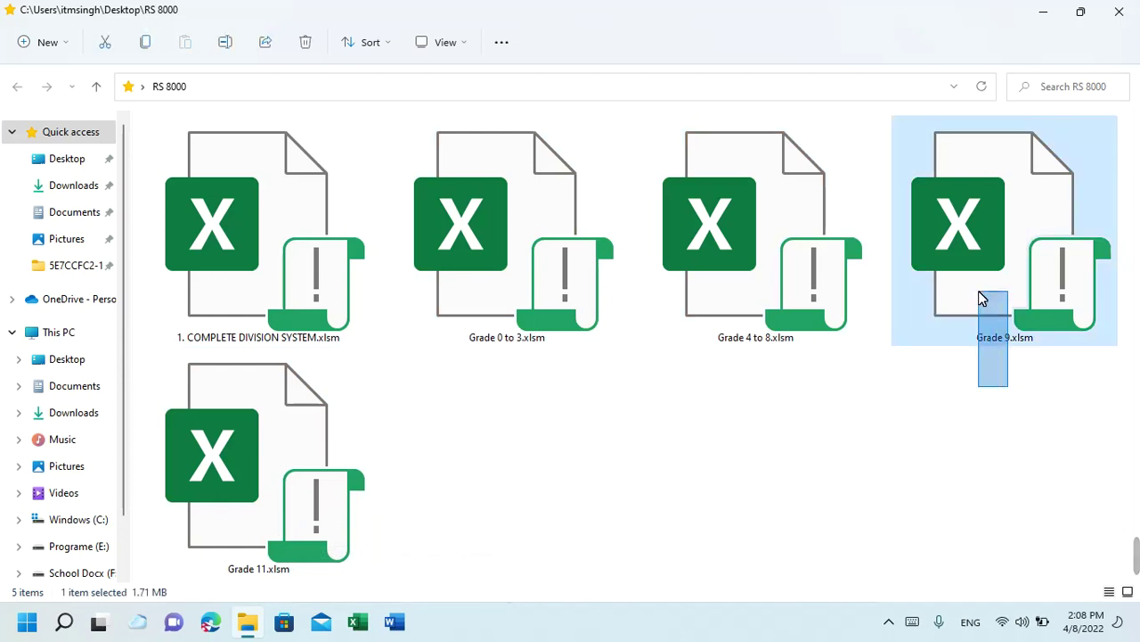
drag(1002, 380, 424, 267)
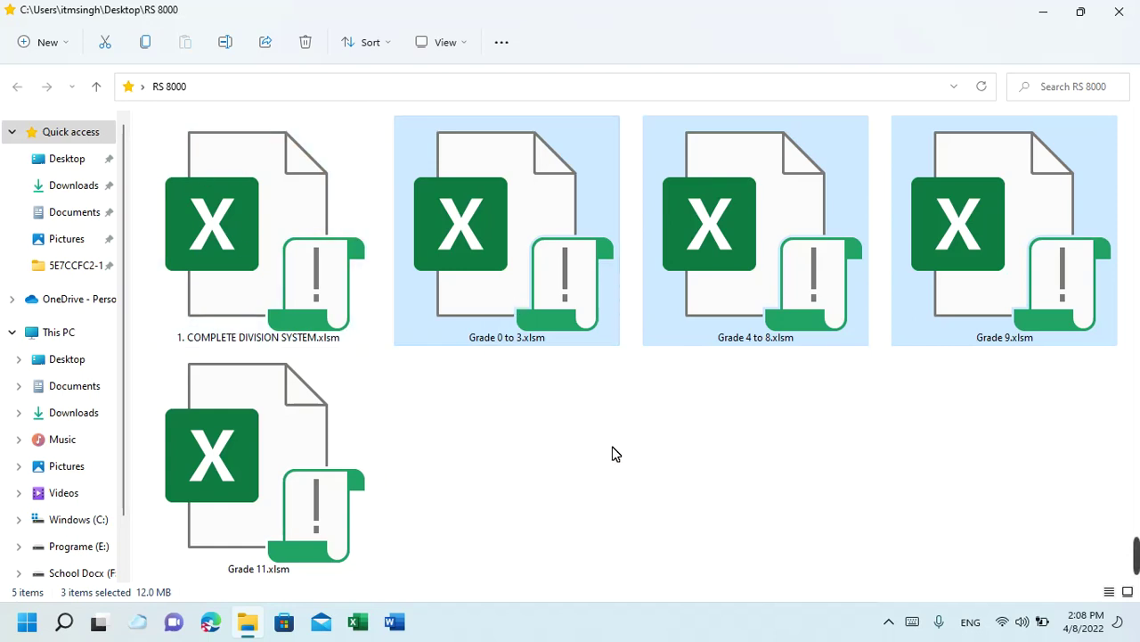
click(646, 452)
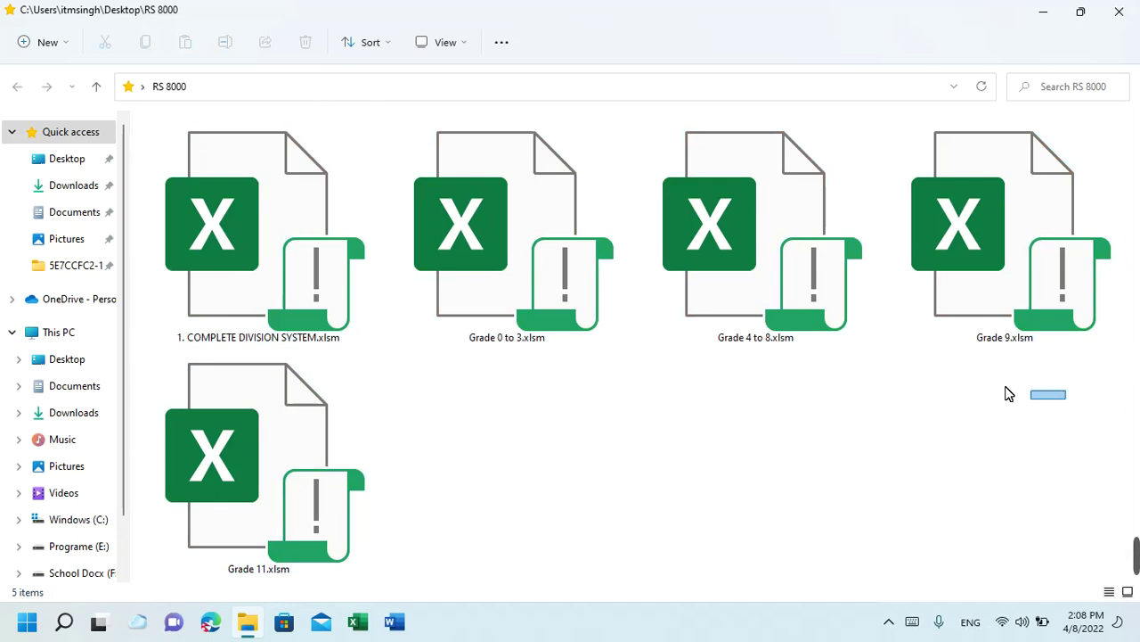
drag(1067, 397, 406, 286)
mouse_move(526, 487)
mouse_down()
mouse_move(400, 494)
mouse_move(587, 482)
mouse_up()
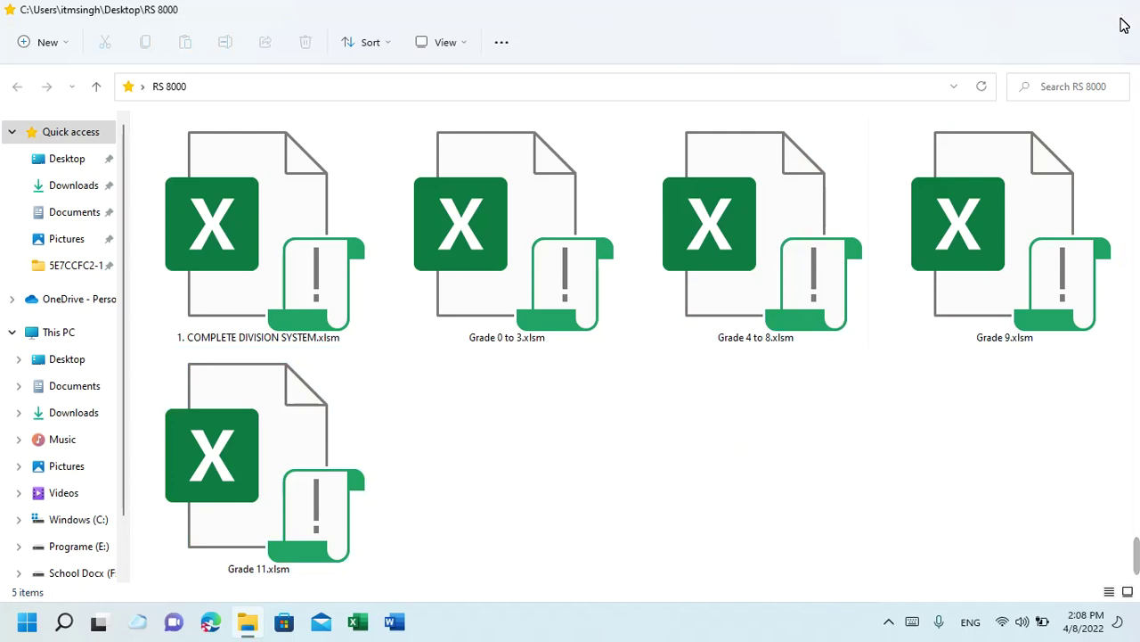
Reopen RS 8000 from the desktop, select all five workbooks and switch to Details view
click(1120, 13)
double_click(110, 108)
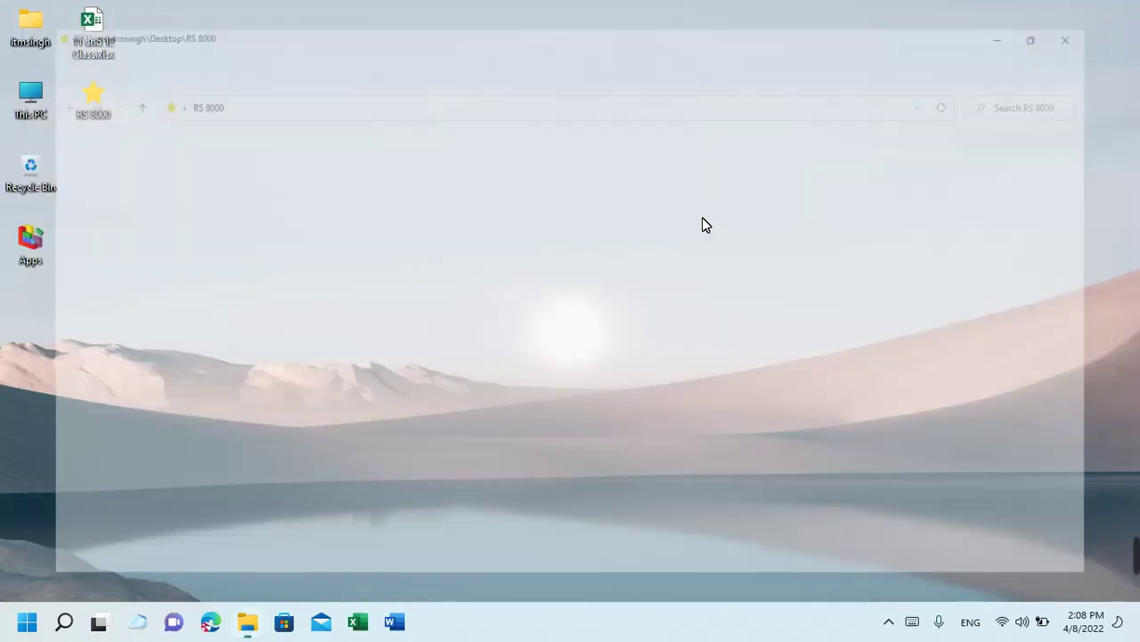
key(ctrl+a)
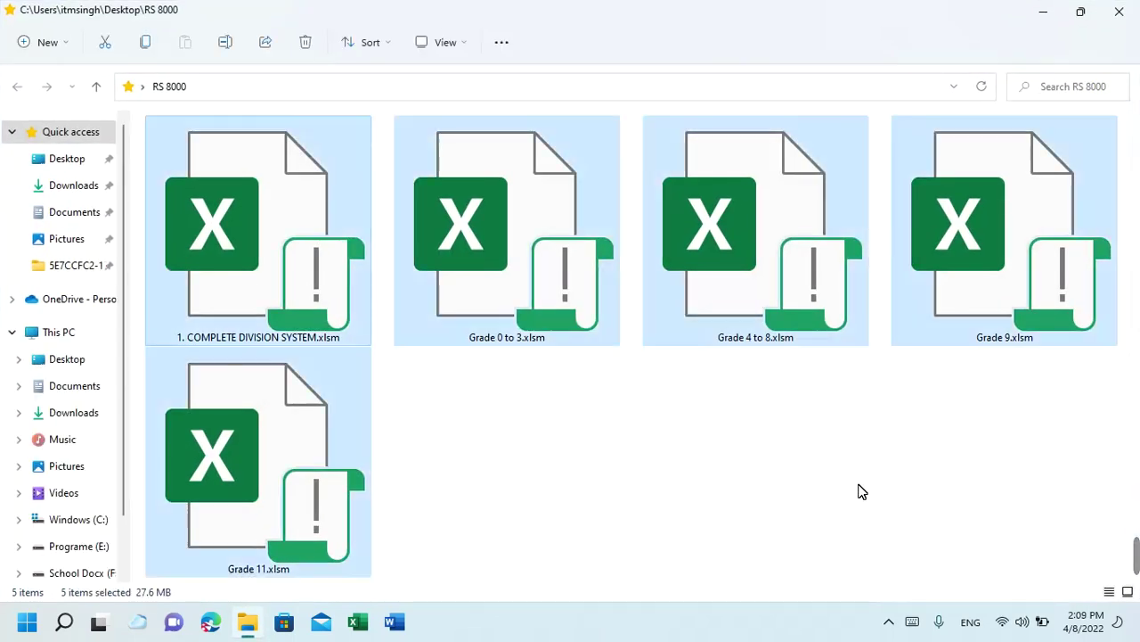
click(1111, 593)
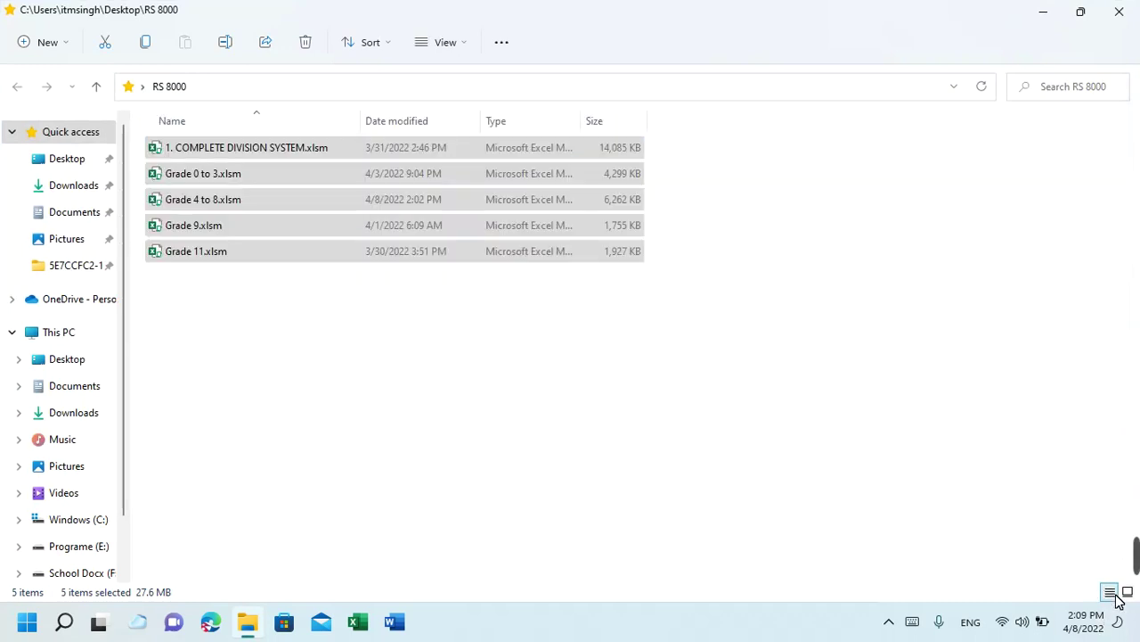
Deselect the workbooks, refresh the desktop and reopen the RS 8000 folder
click(674, 464)
click(1120, 11)
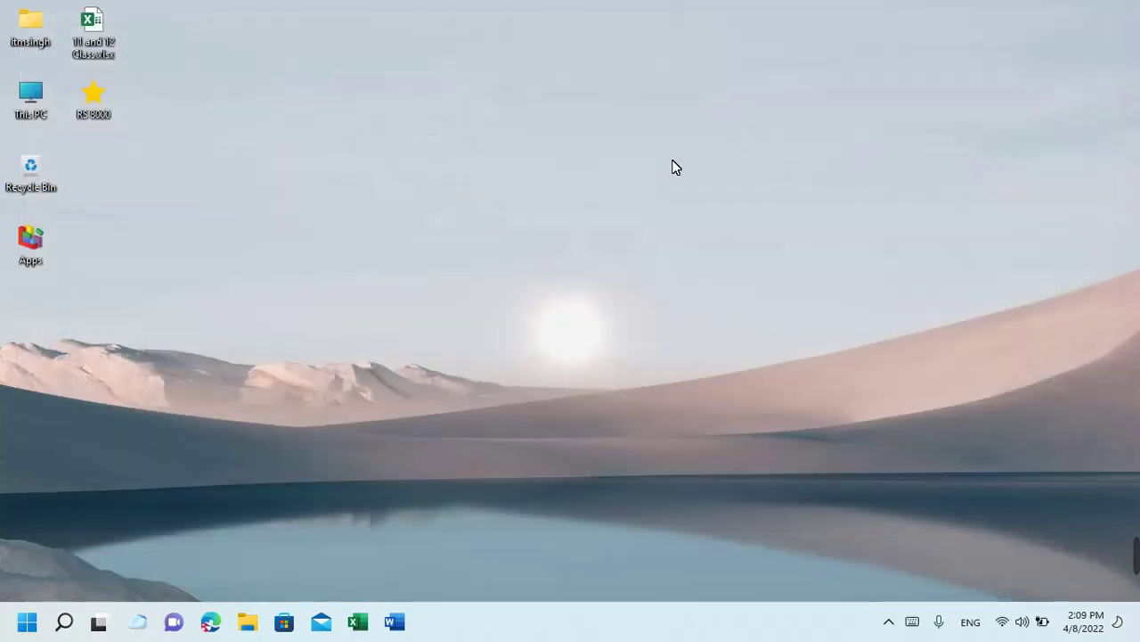
right_click(336, 200)
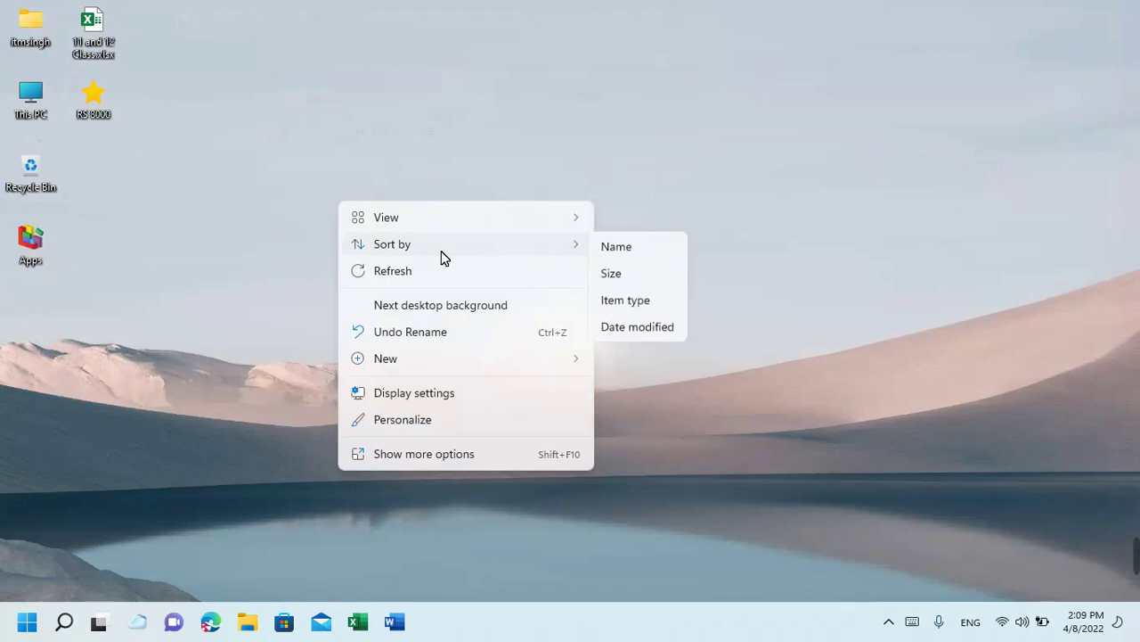
click(454, 284)
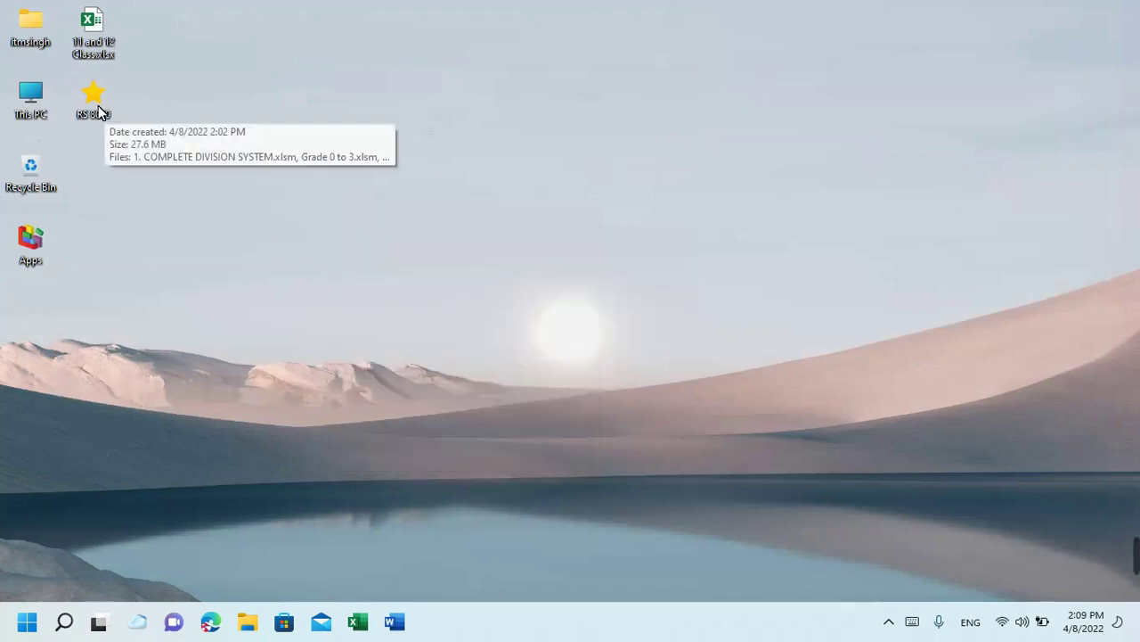
double_click(98, 105)
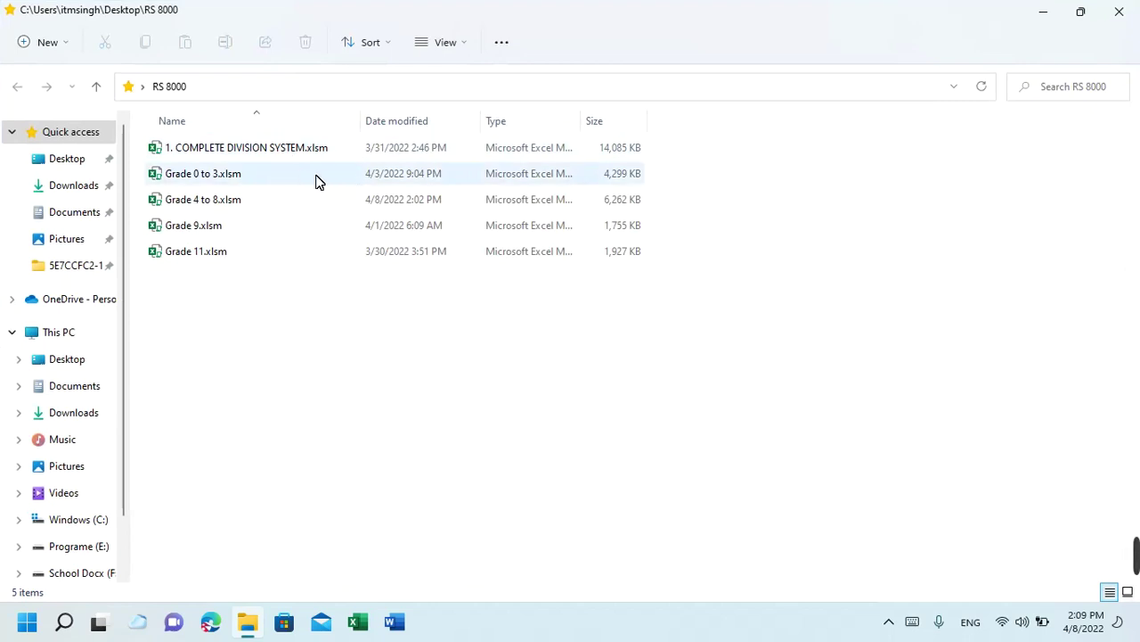
Open Grade 0 to 3.xlsm, dismiss the genuine Office banner and maximize Excel on the dashboard
double_click(562, 176)
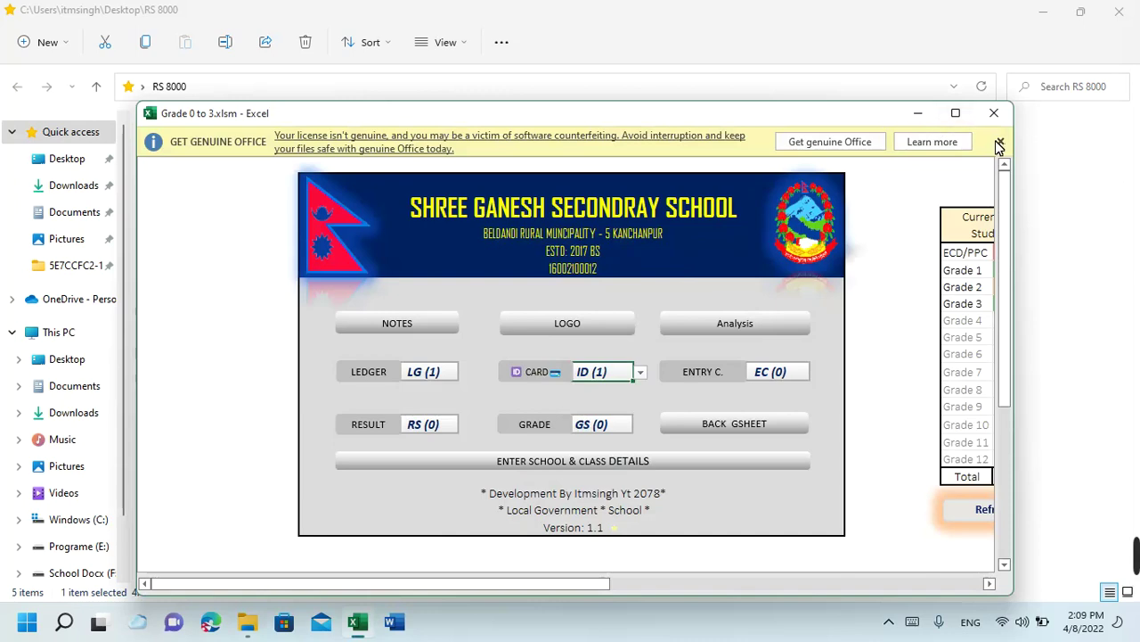
click(1000, 141)
click(956, 112)
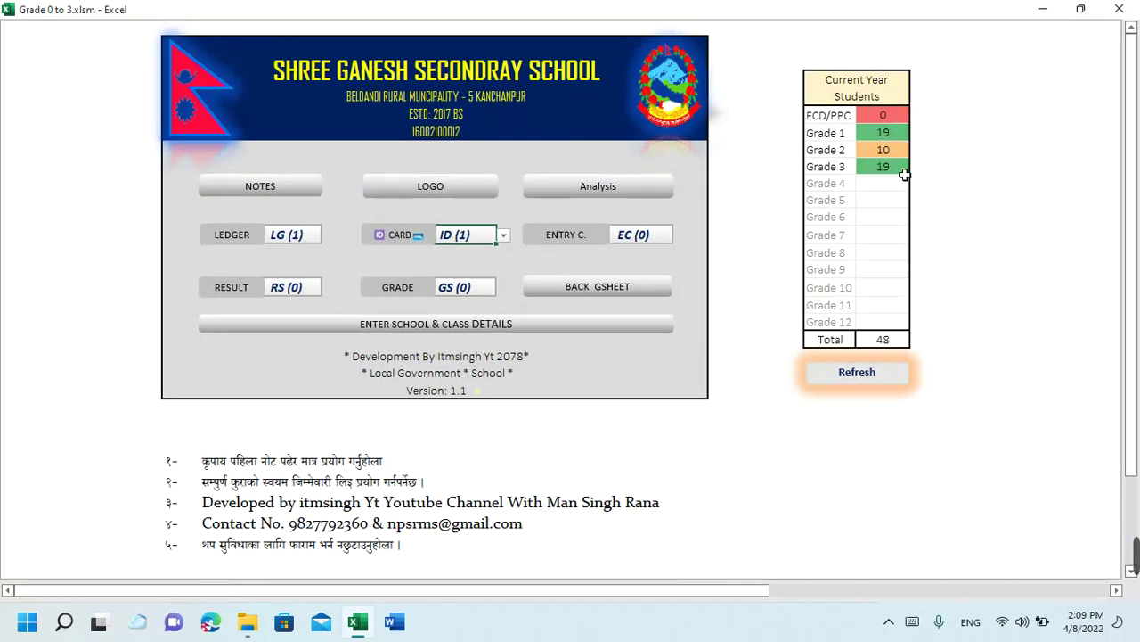
click(511, 260)
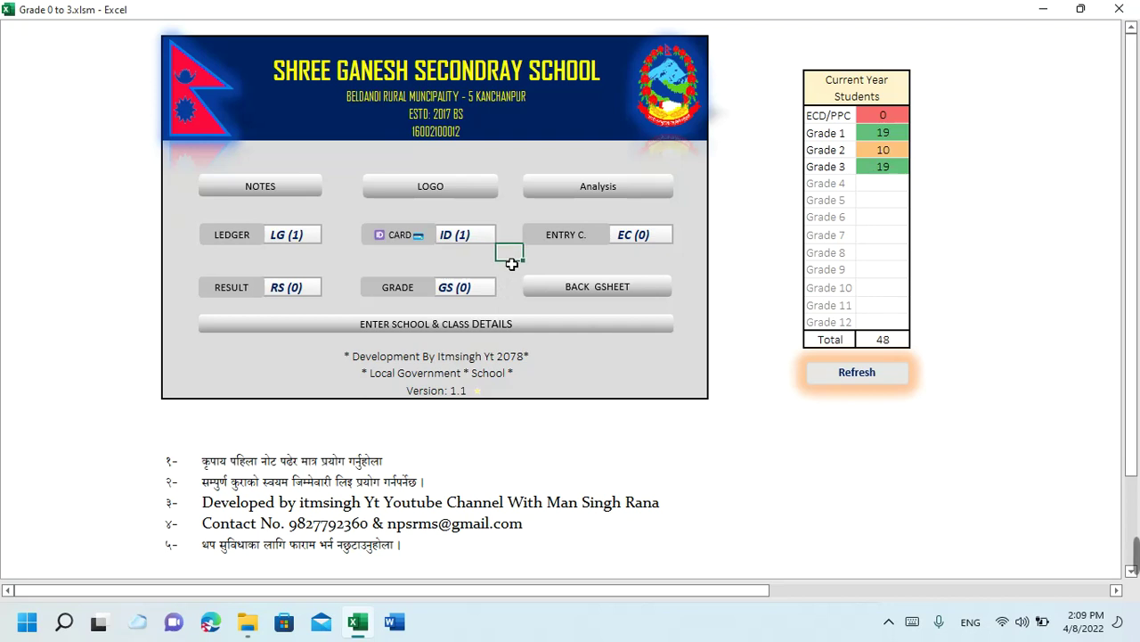
On the school logo sheet, choose to change the school seal picture from a file
click(479, 189)
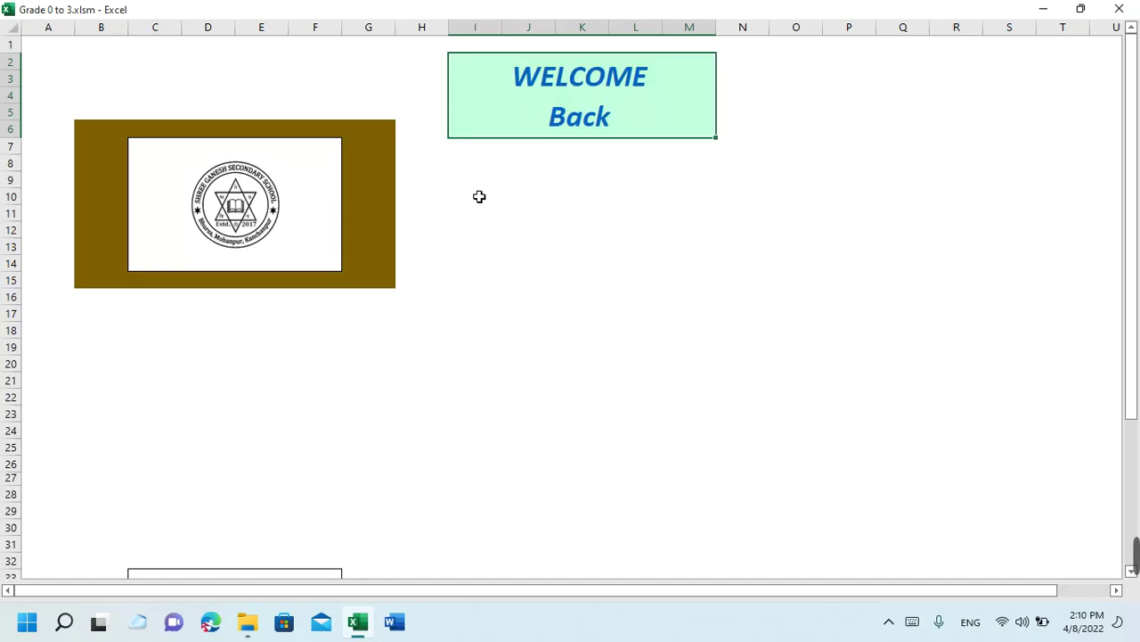
click(252, 214)
drag(252, 214, 236, 210)
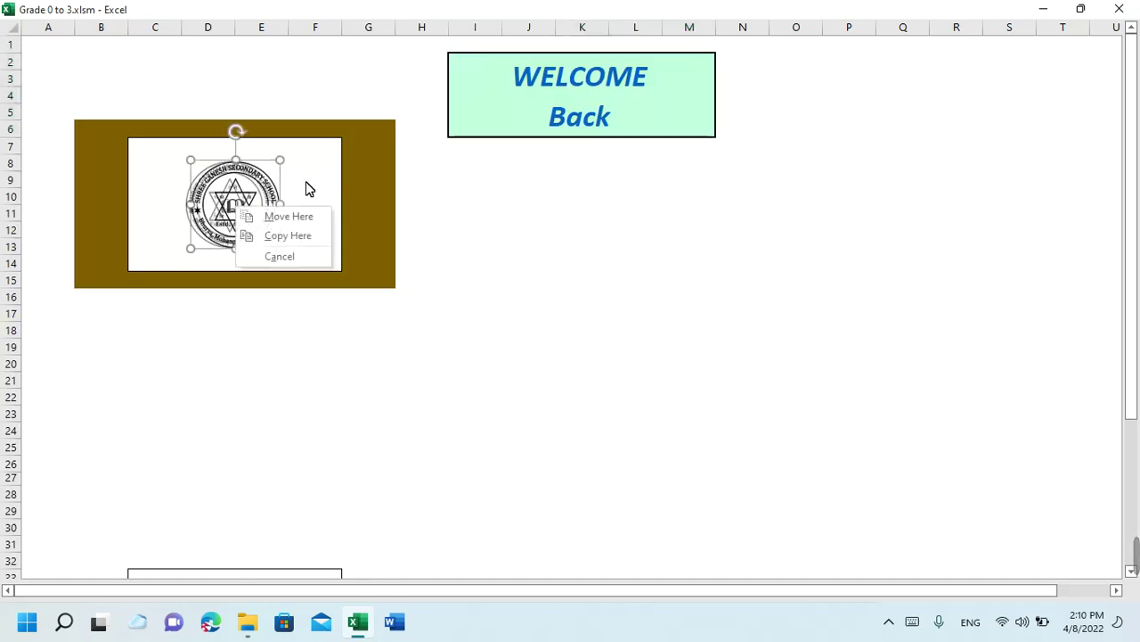
click(348, 209)
right_click(239, 191)
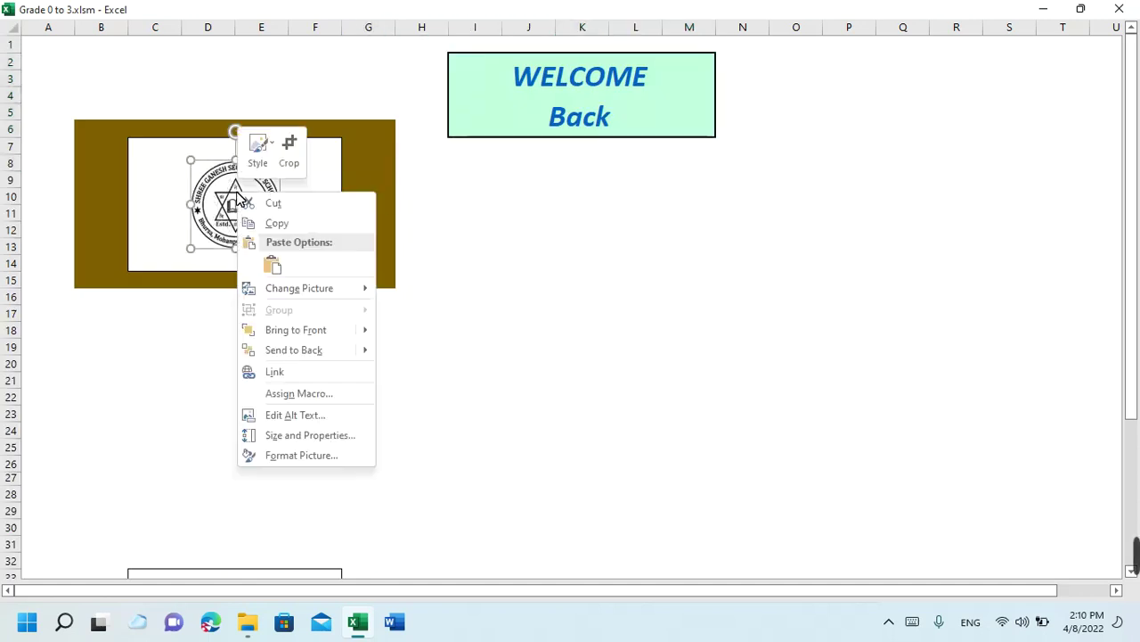
mouse_move(334, 286)
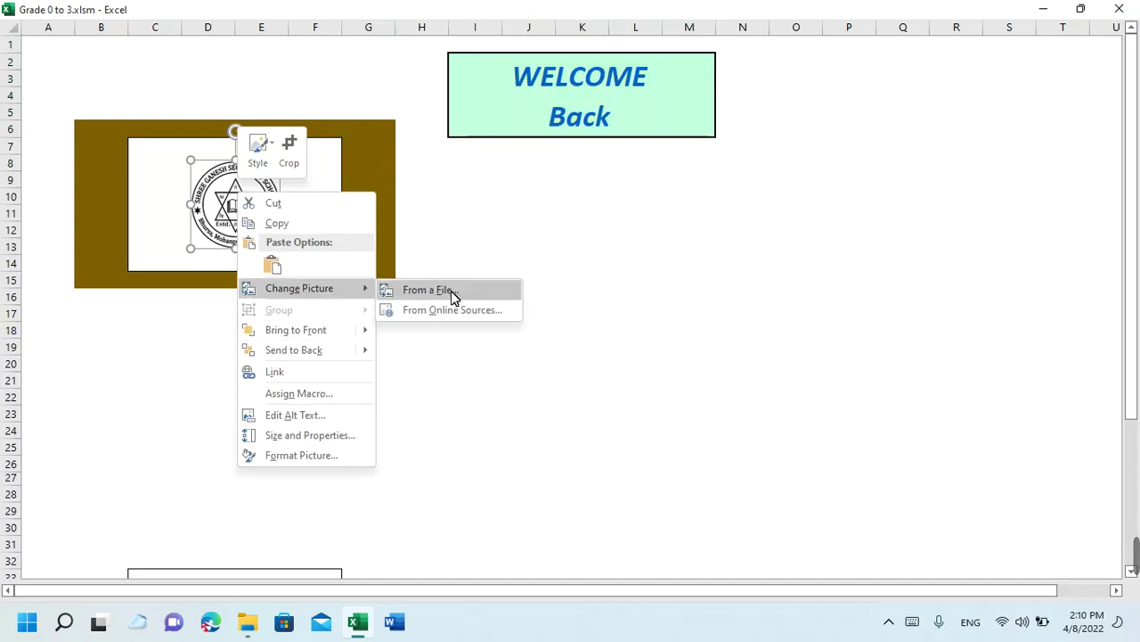
click(451, 291)
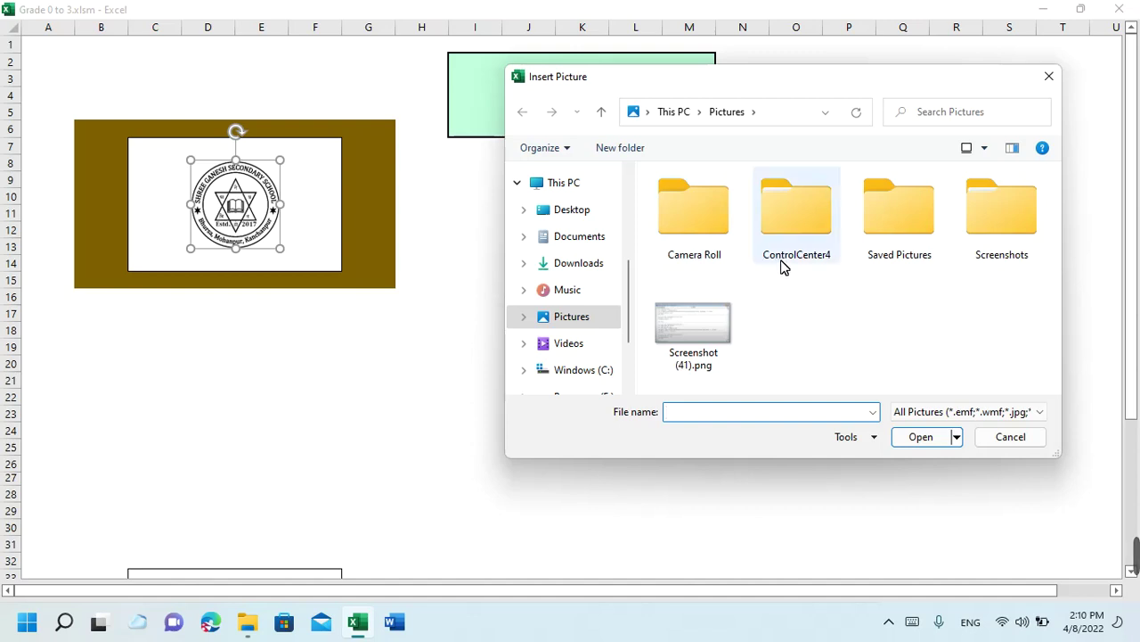
Browse the Programe (E:) drive through Project All Work to the Project Tool folder
scroll(594, 348, down, 1)
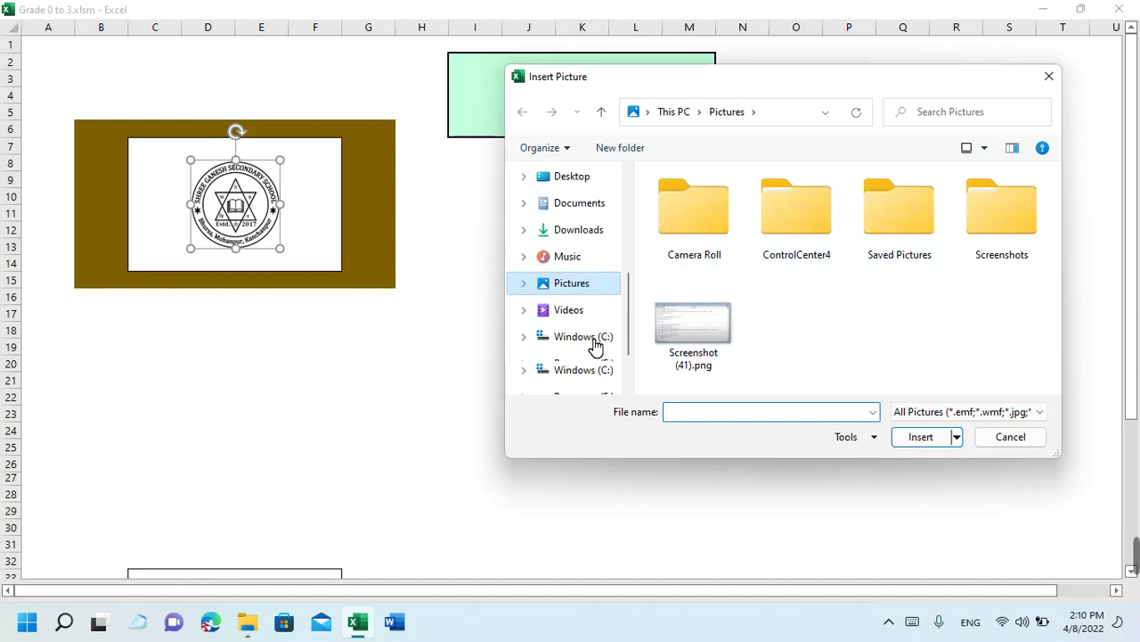
scroll(591, 370, down, 1)
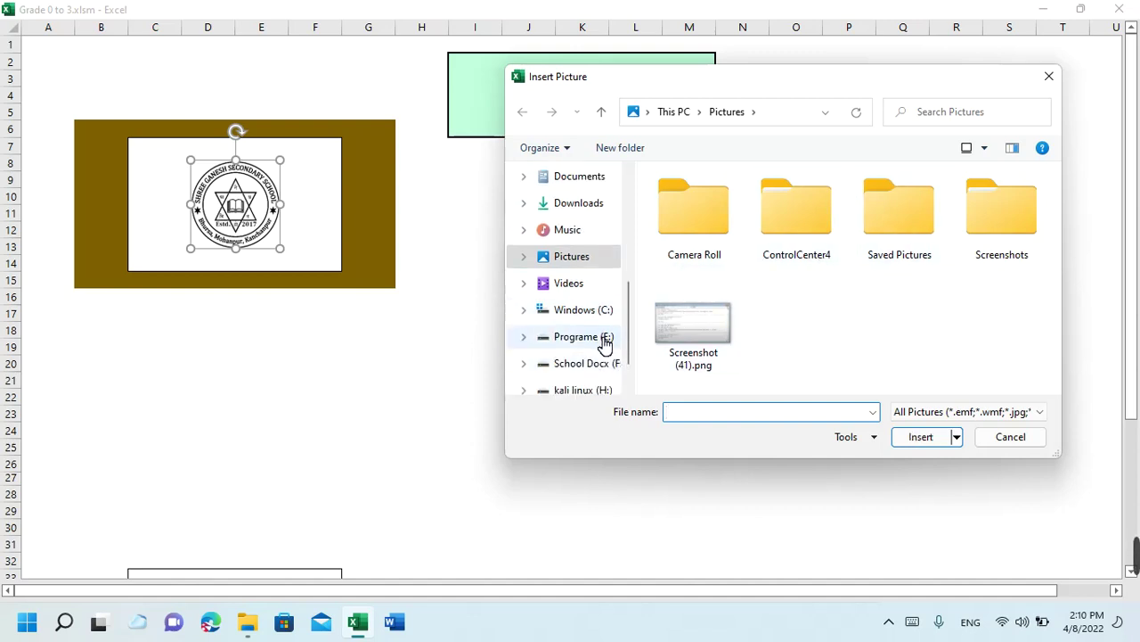
click(604, 343)
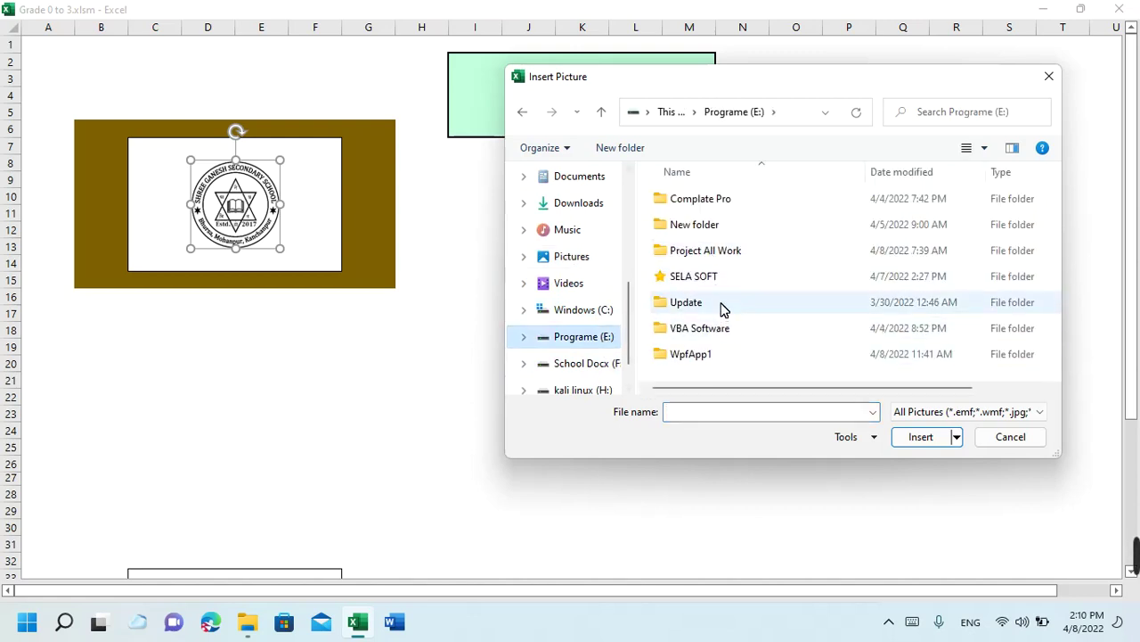
double_click(726, 253)
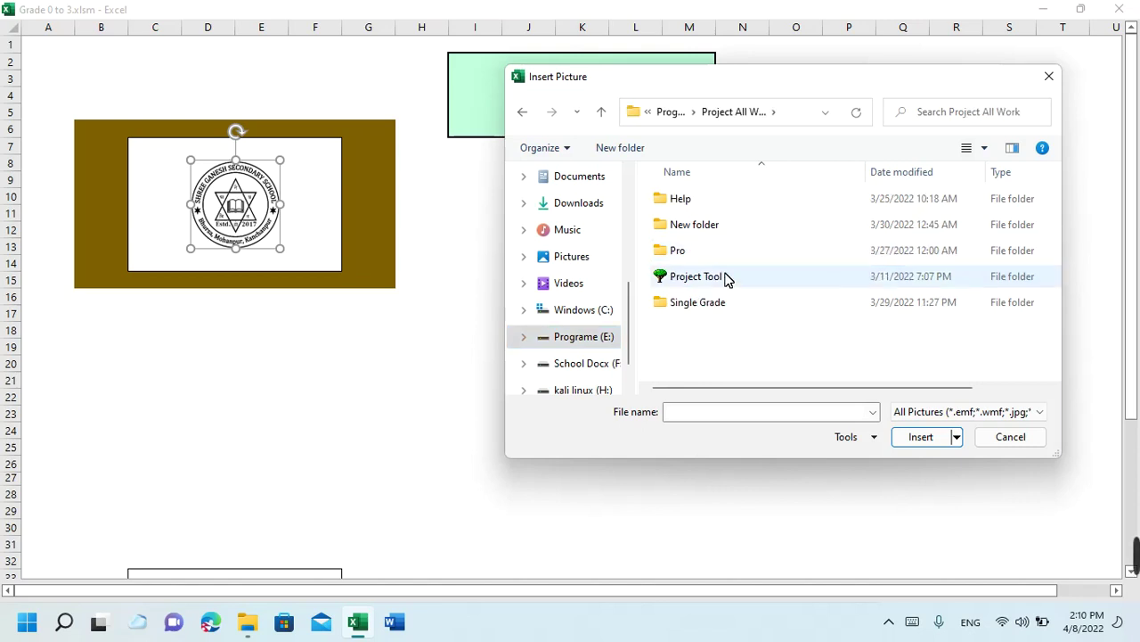
double_click(724, 230)
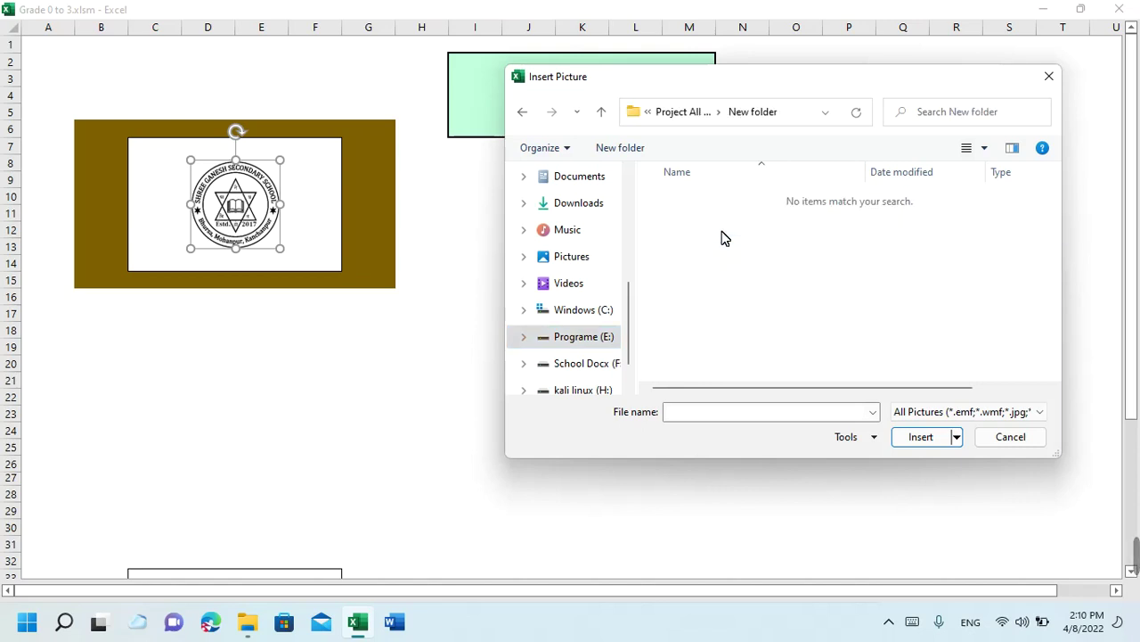
click(601, 112)
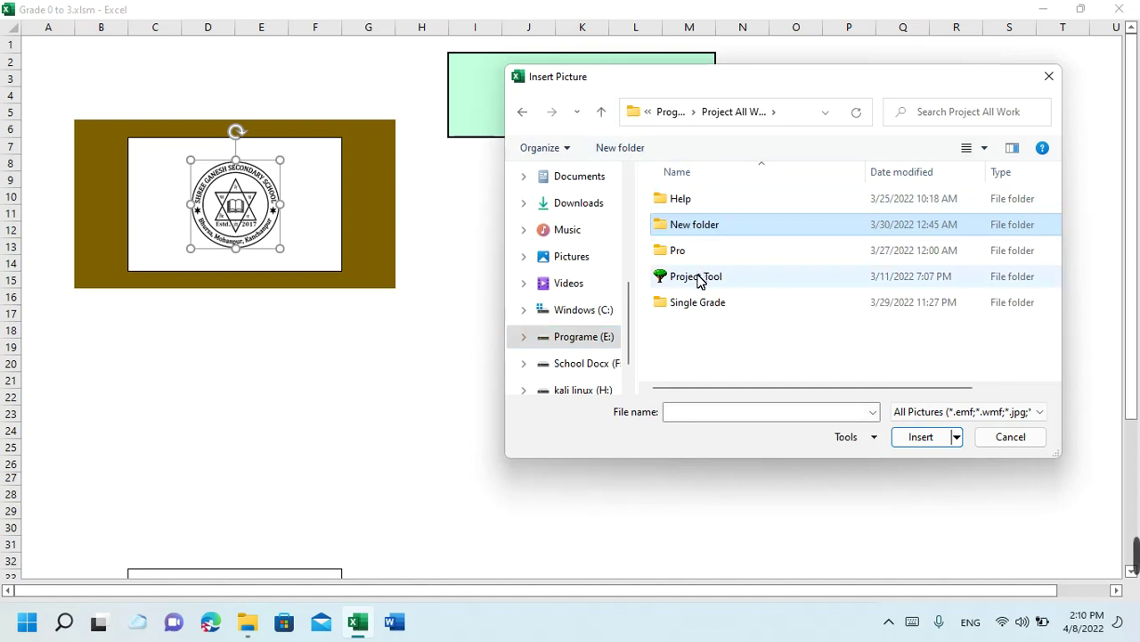
double_click(699, 278)
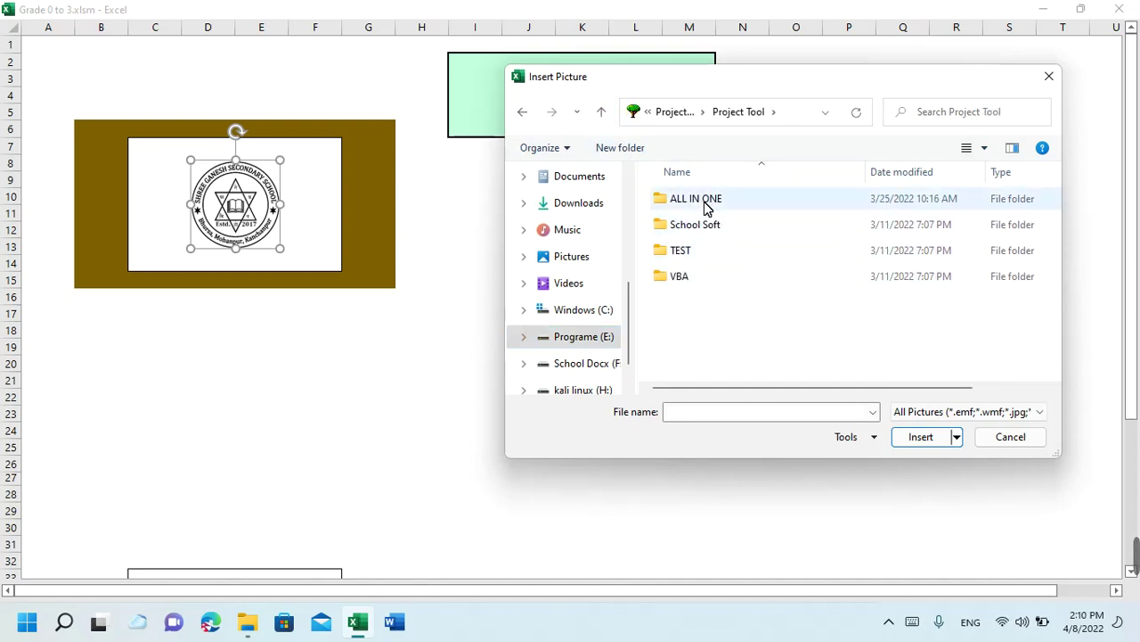
double_click(715, 282)
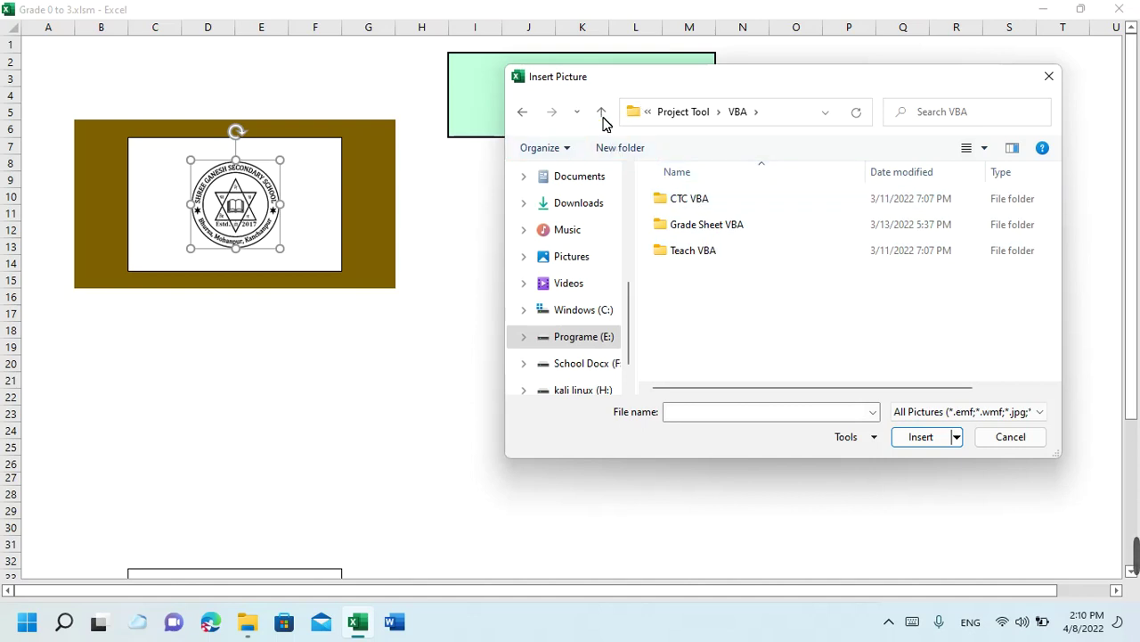
click(602, 114)
Insert 1 (1).png from the TEST > logo folder as the new logo
double_click(698, 252)
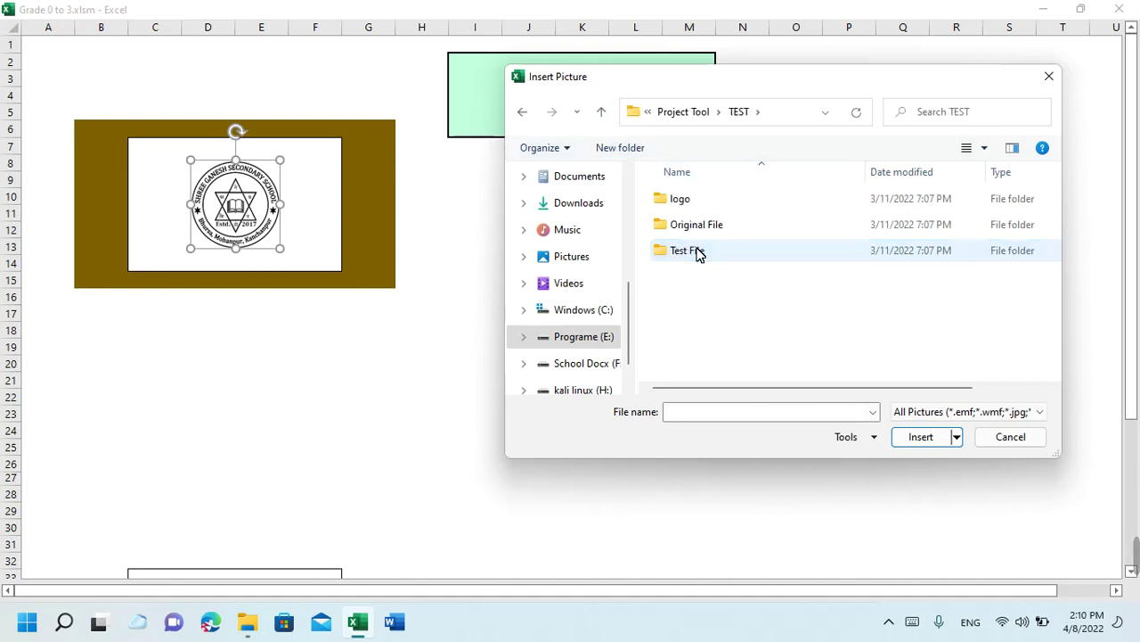
double_click(690, 205)
click(789, 218)
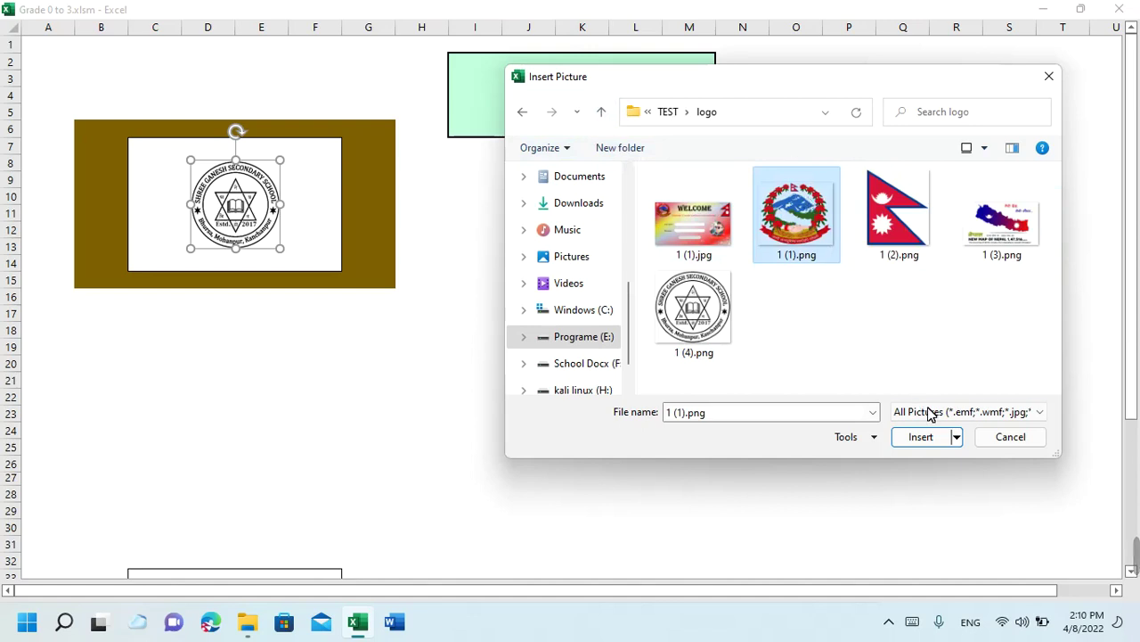
click(924, 440)
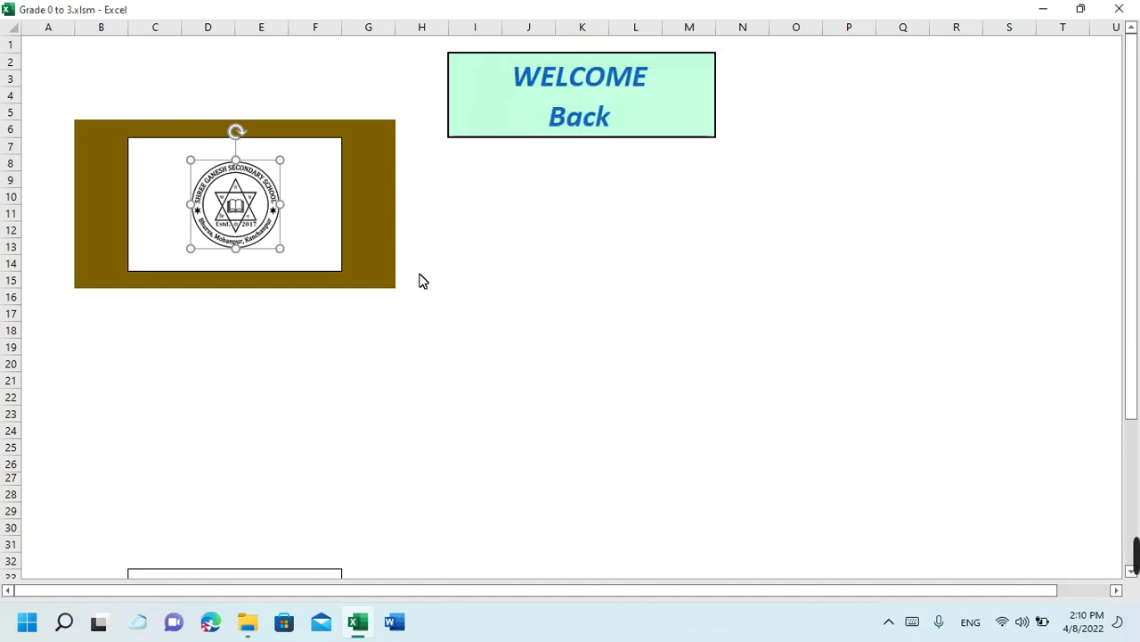
click(324, 227)
click(435, 234)
Scroll through the Analysis sheet's class rank, caste-gender and subject average tables, then return to WC
click(584, 94)
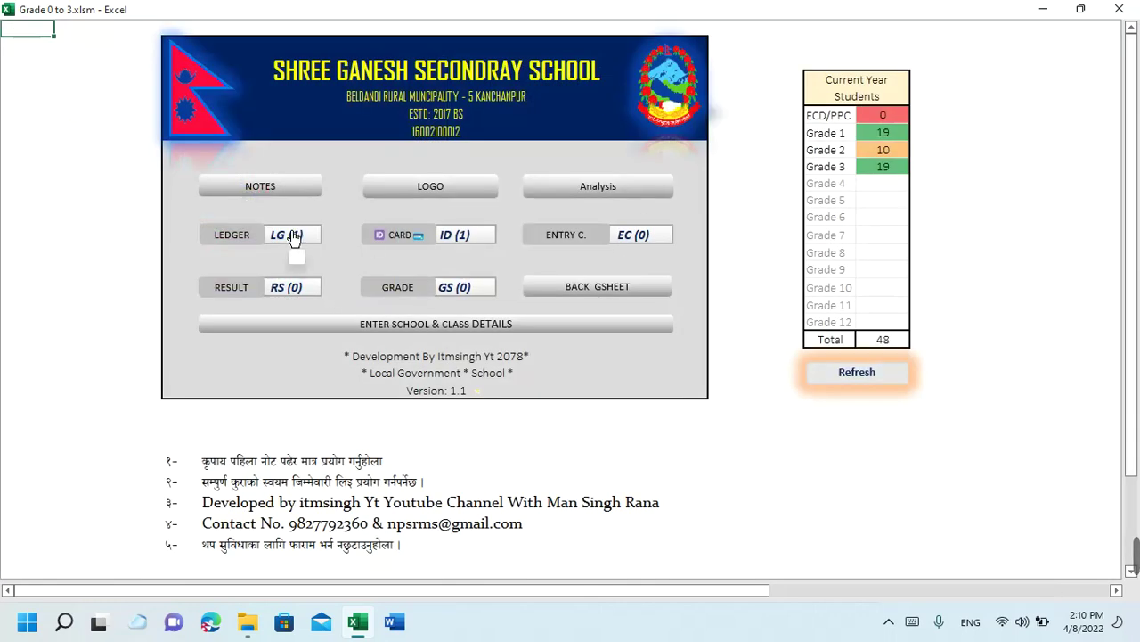
click(618, 189)
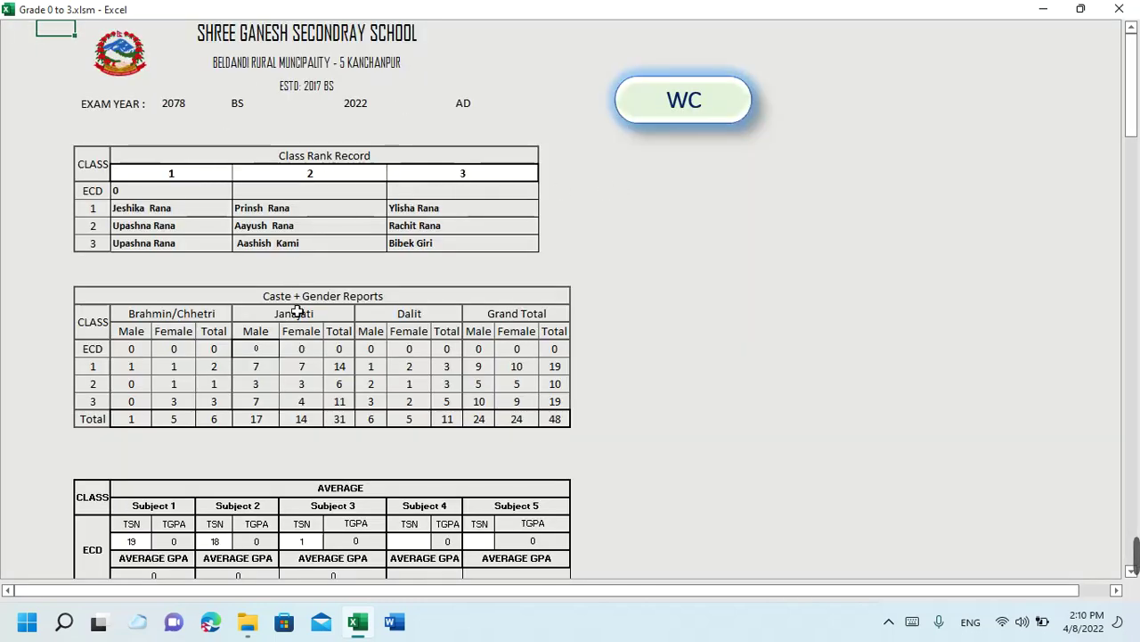
scroll(301, 363, down, 1)
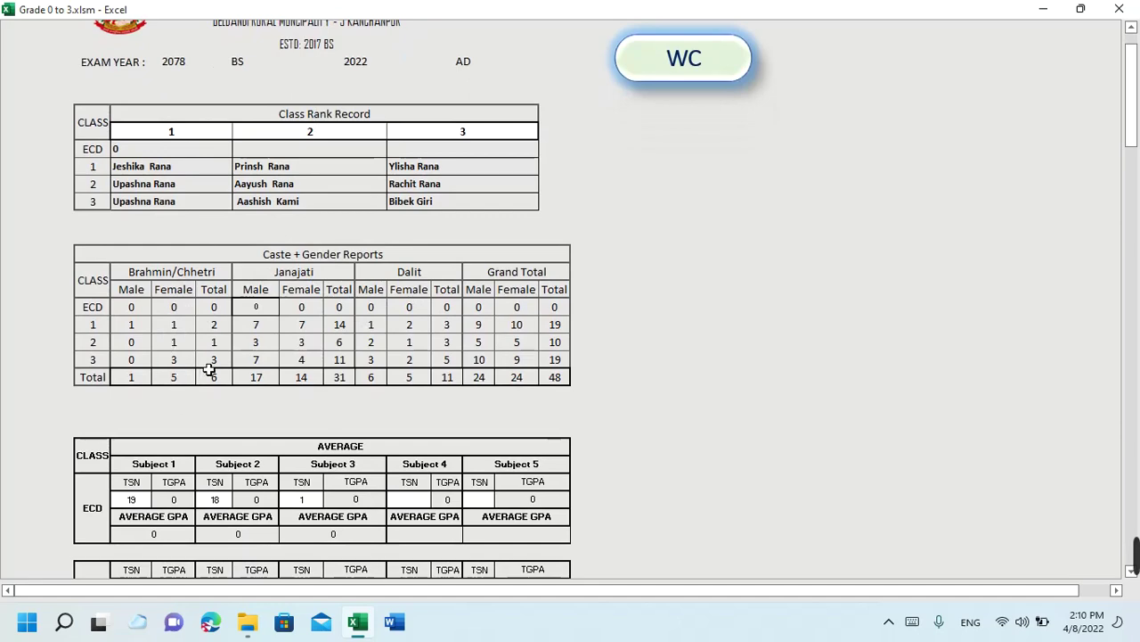
scroll(422, 468, down, 3)
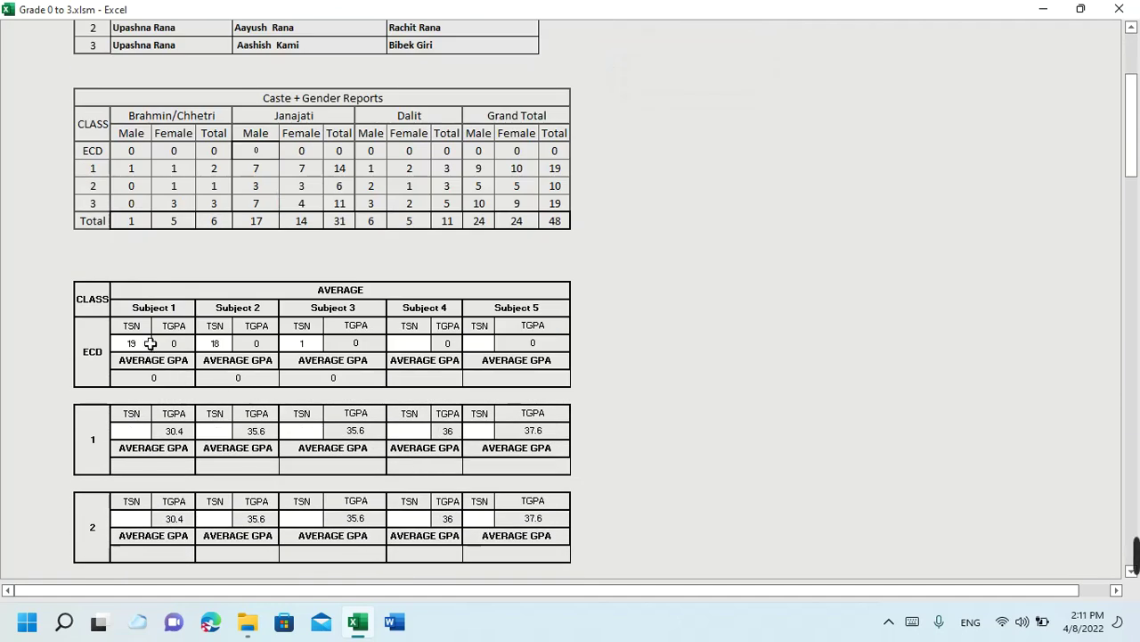
scroll(410, 423, up, 4)
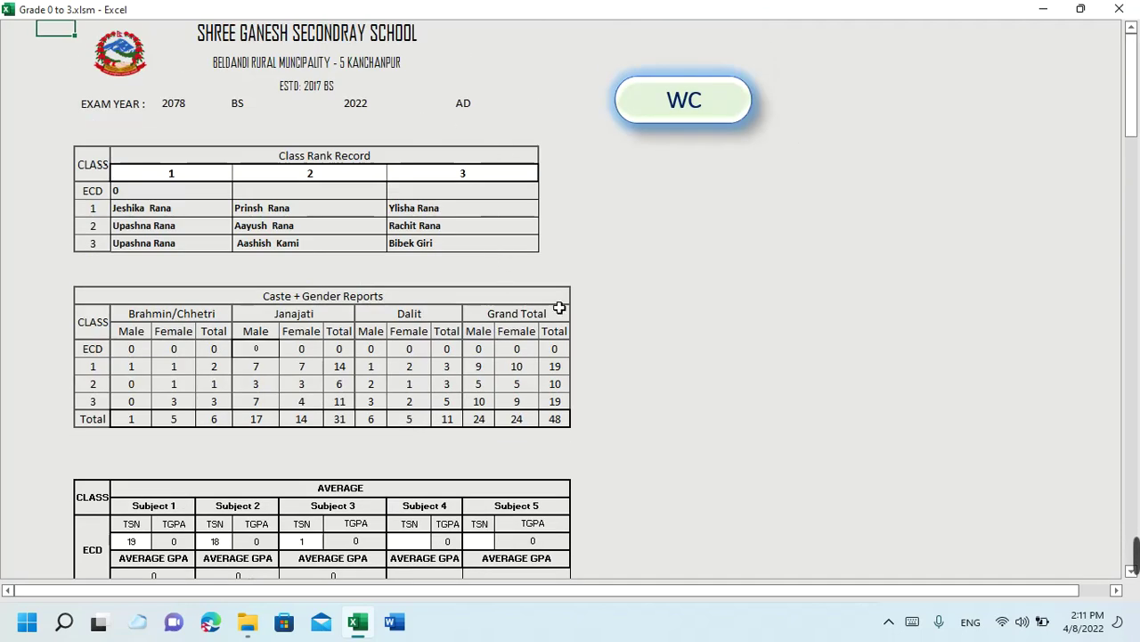
click(691, 112)
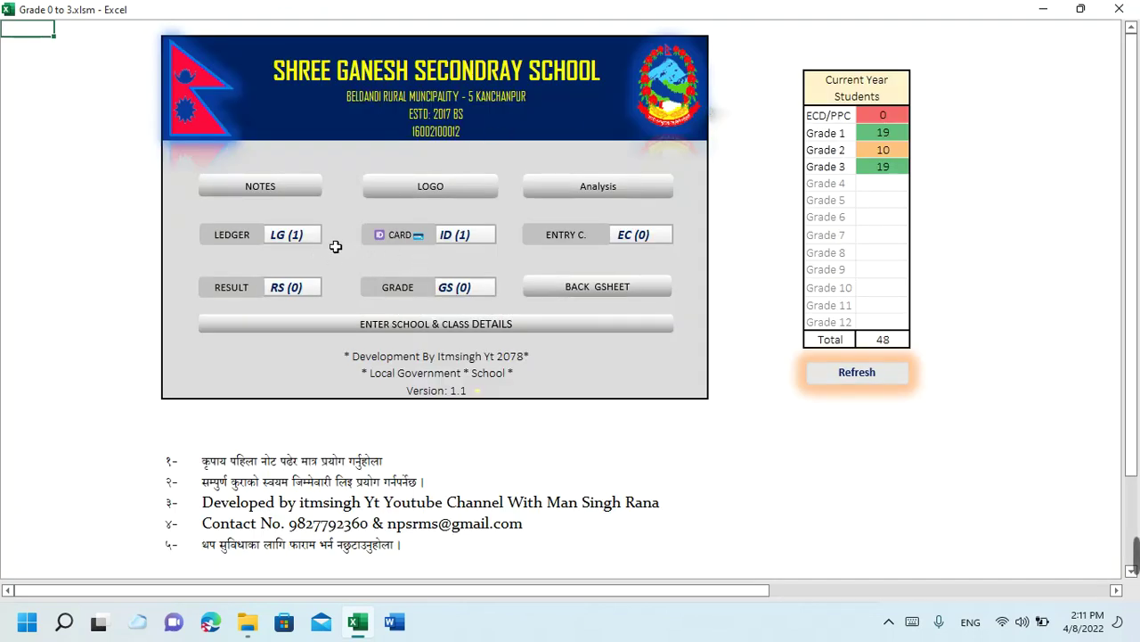
click(288, 245)
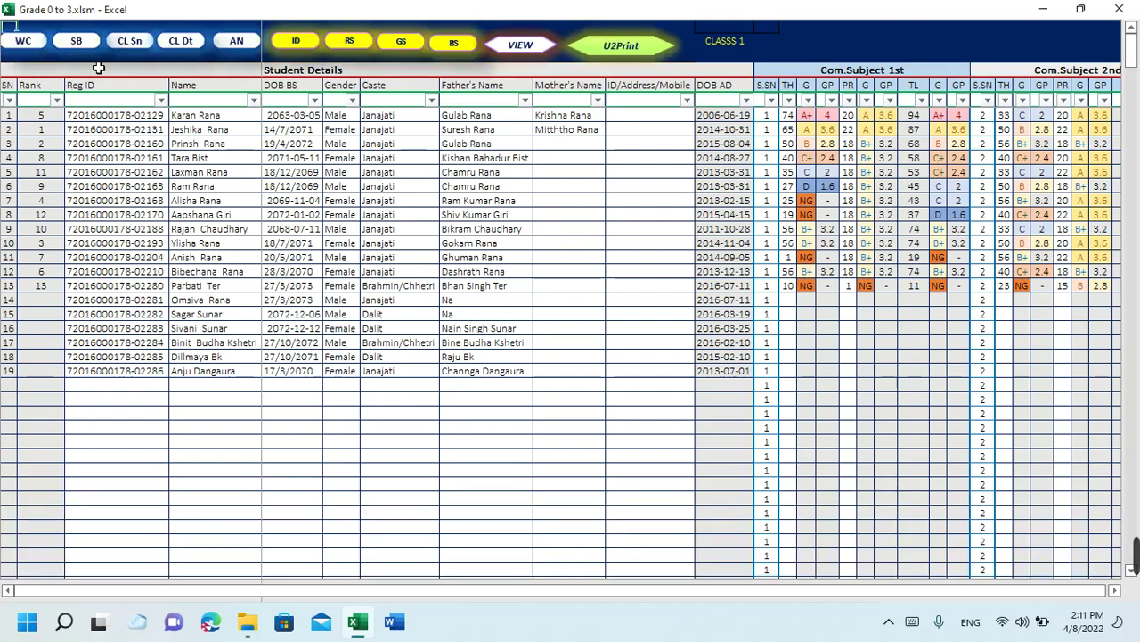
click(32, 45)
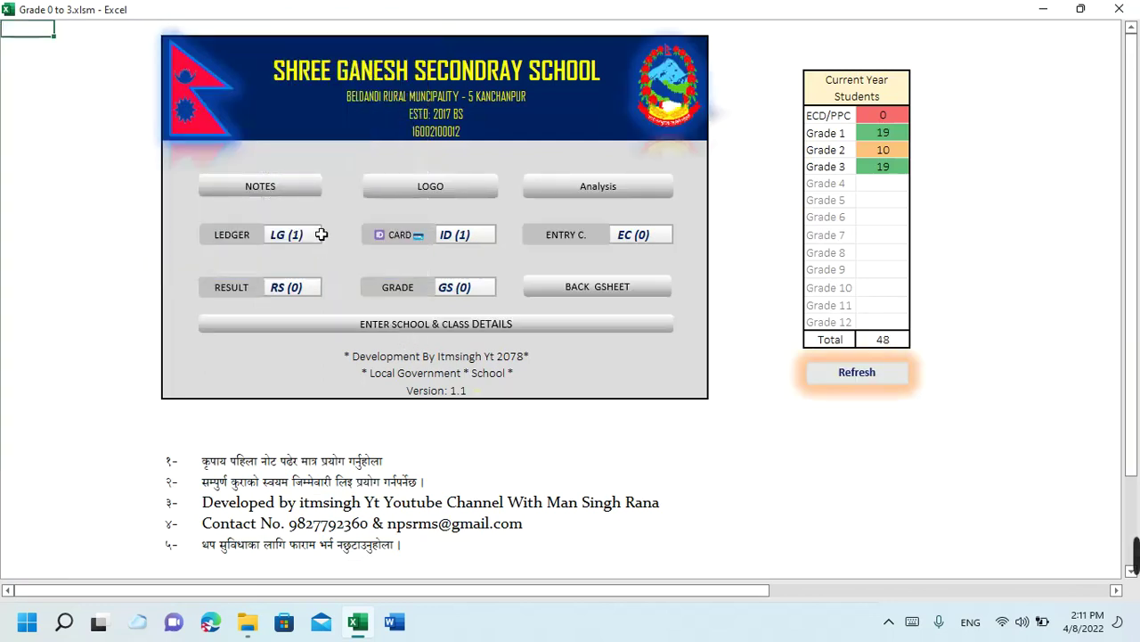
click(321, 237)
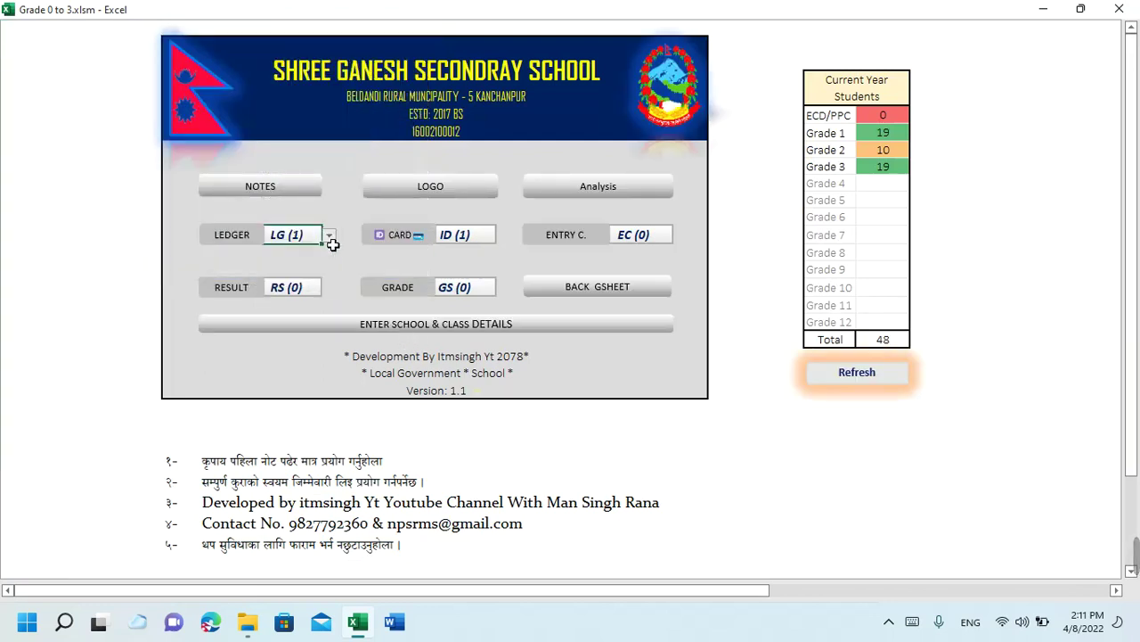
click(329, 236)
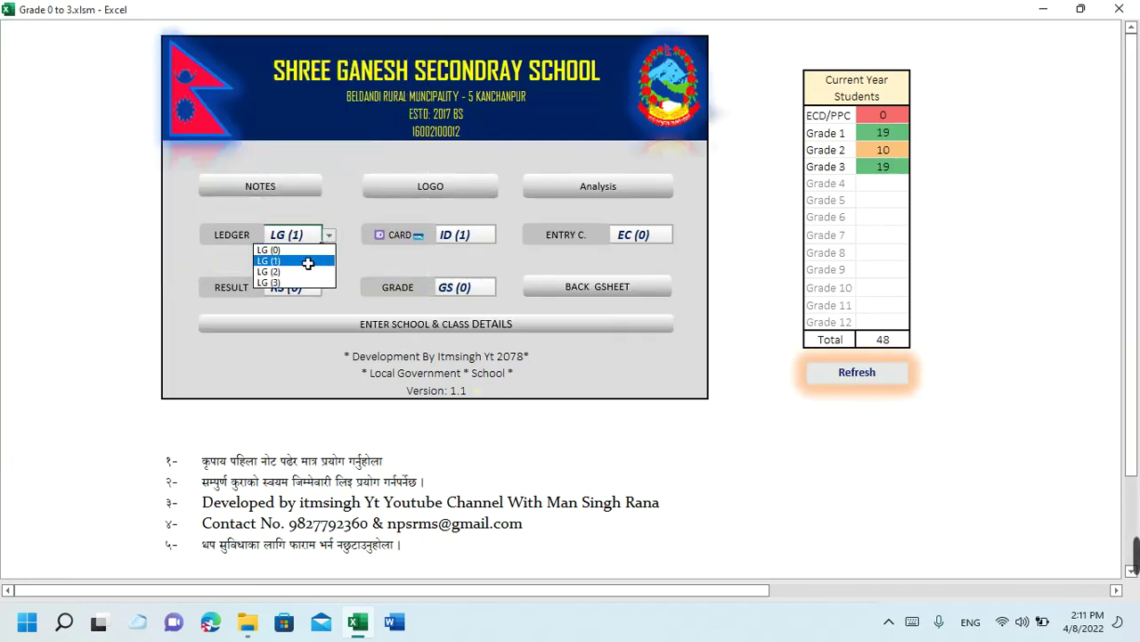
key(Escape)
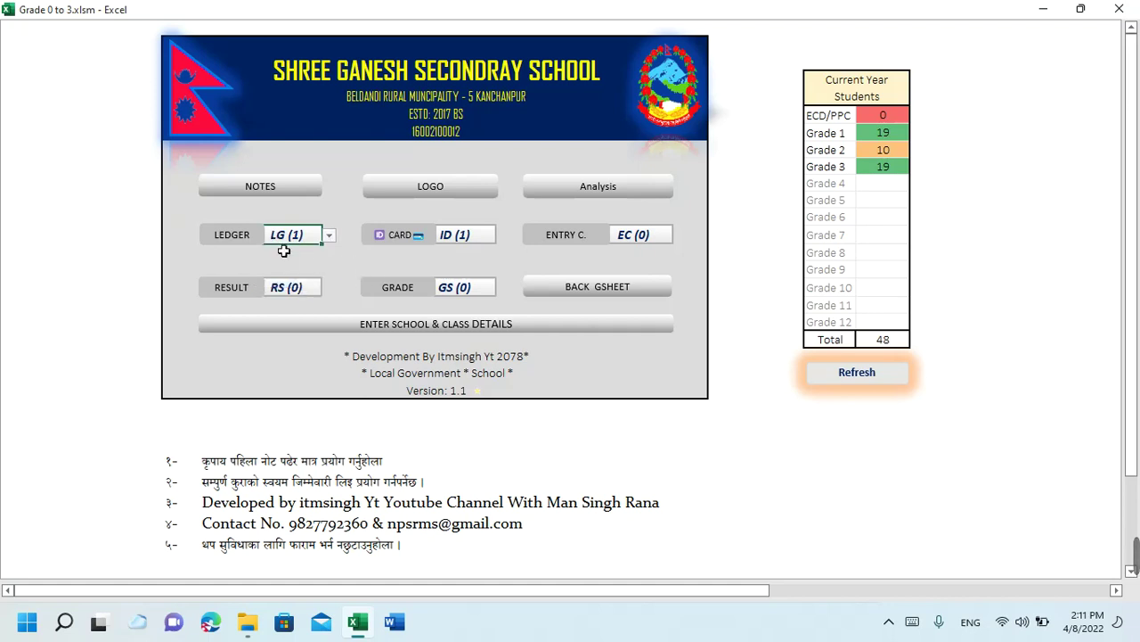
click(328, 235)
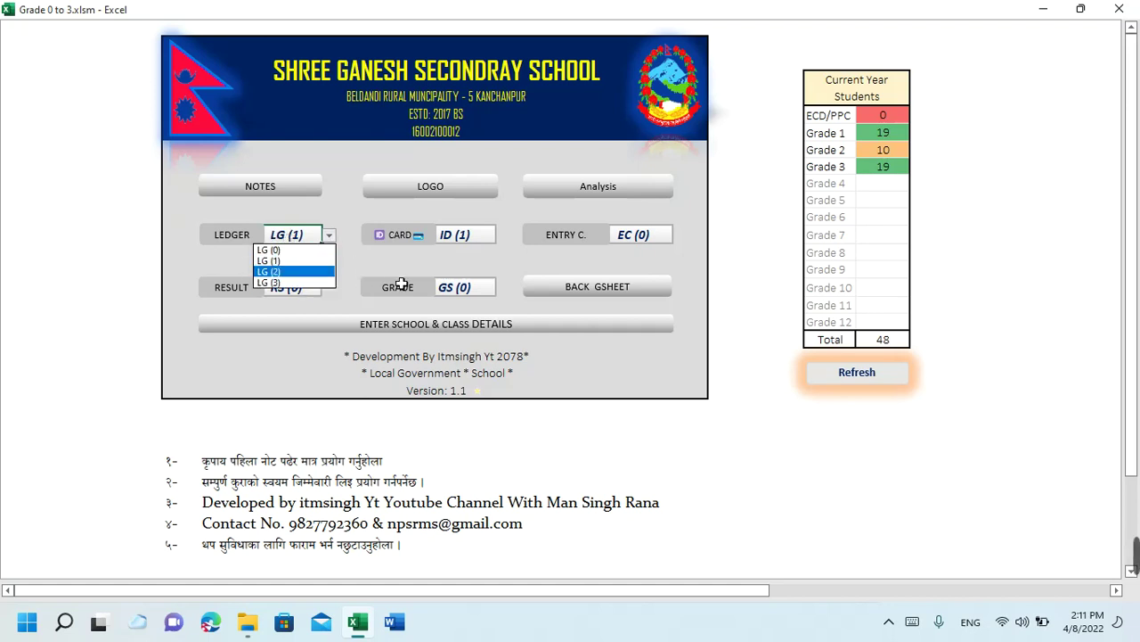
key(Escape)
click(350, 269)
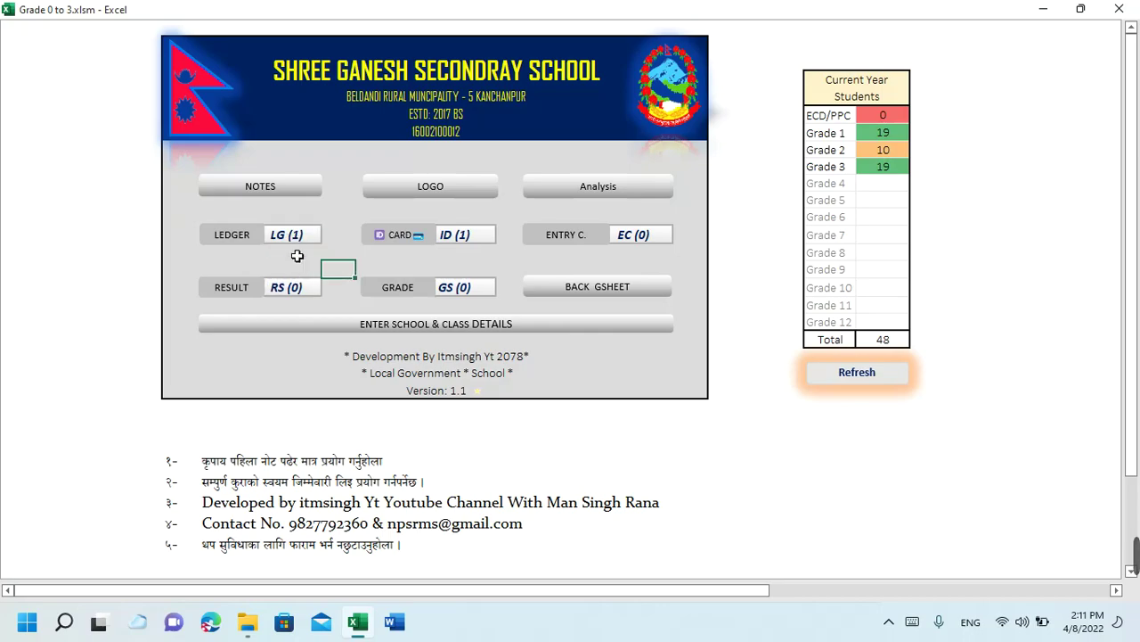
Open the Class 1 ledger via LG (1) and select the details of all 19 students
click(287, 237)
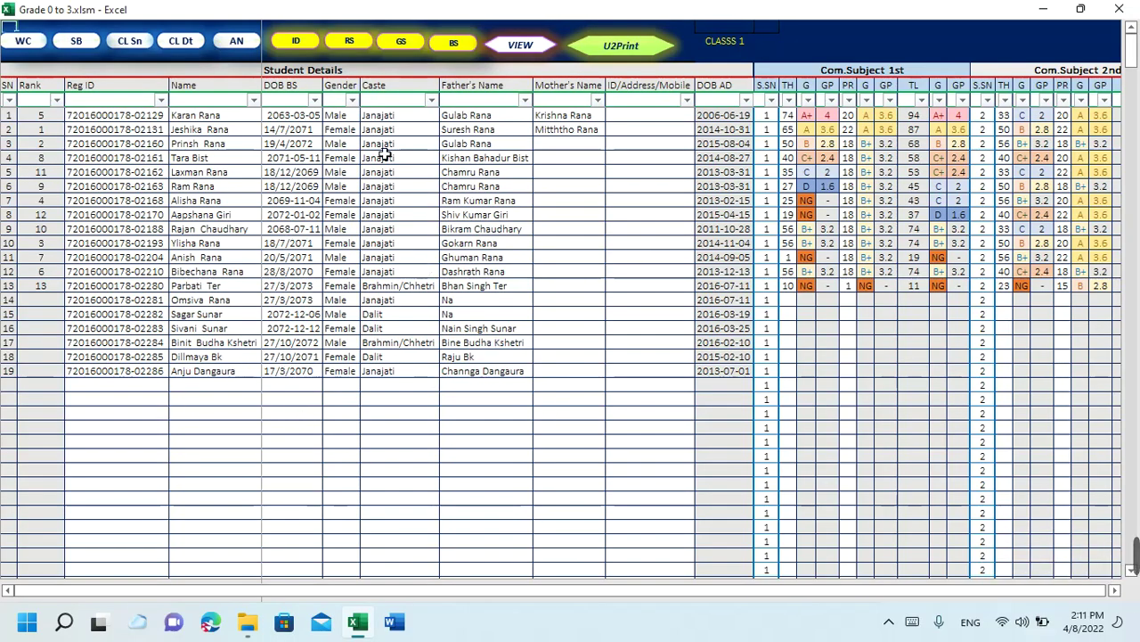
mouse_move(117, 116)
mouse_down()
mouse_move(572, 217)
mouse_move(645, 383)
mouse_move(649, 374)
mouse_up()
click(313, 188)
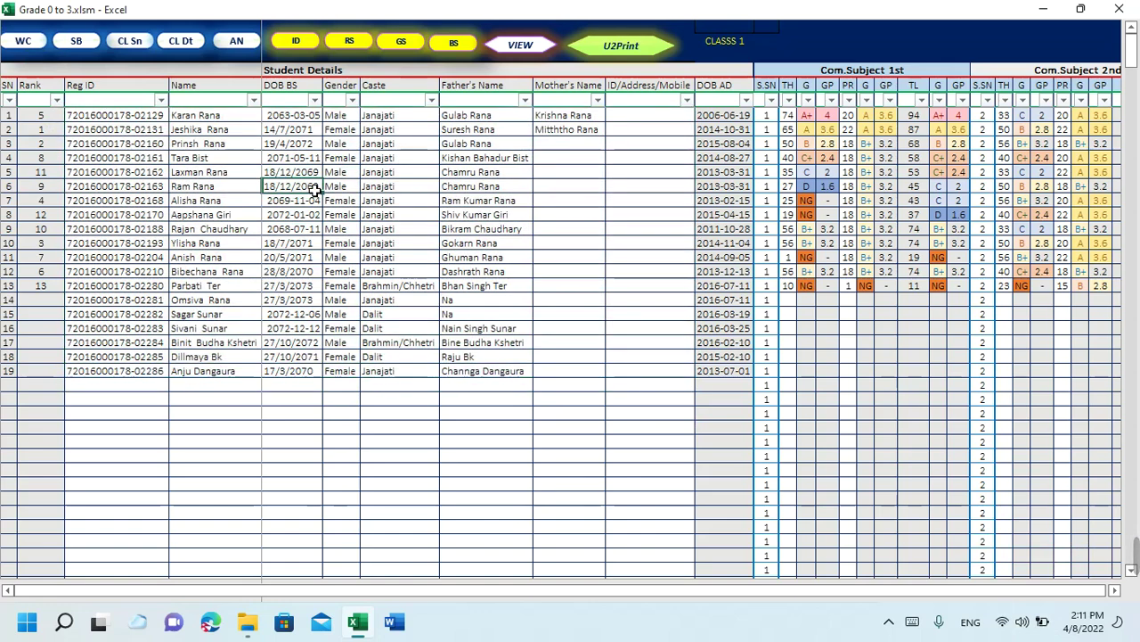
mouse_move(154, 120)
mouse_down()
mouse_move(655, 180)
mouse_move(652, 376)
mouse_up()
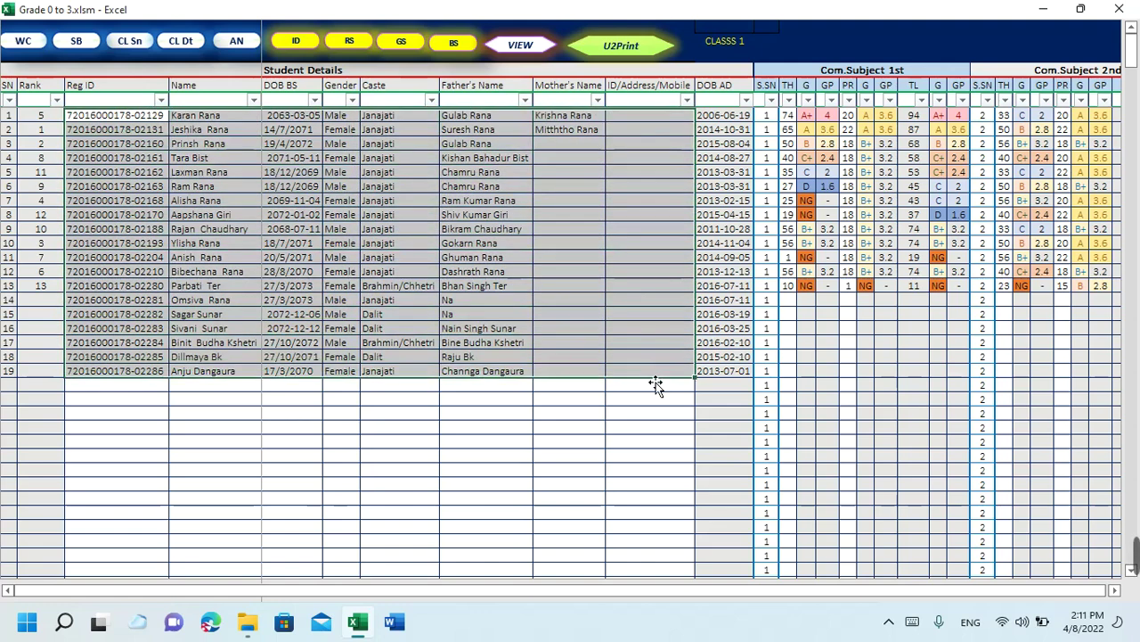
click(652, 357)
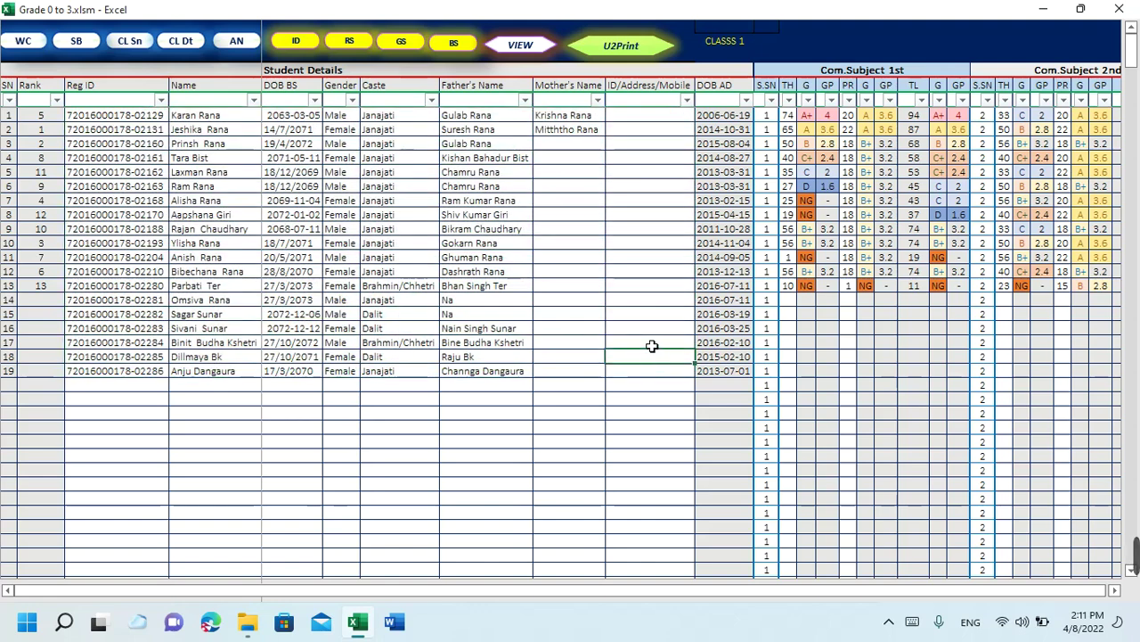
drag(134, 117, 717, 328)
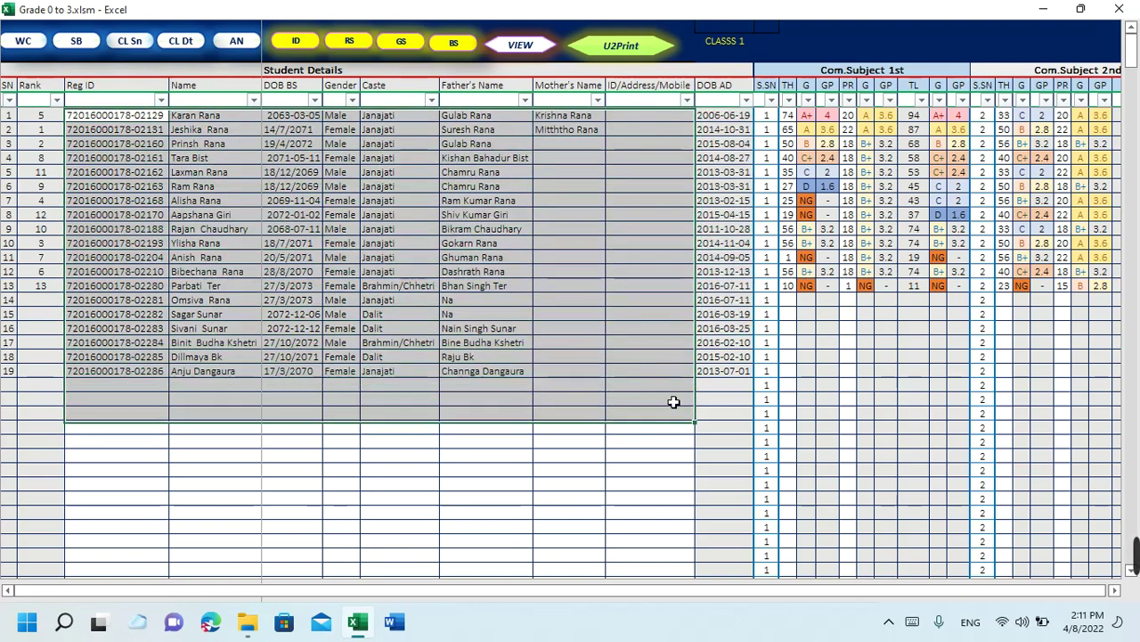
drag(716, 327, 666, 373)
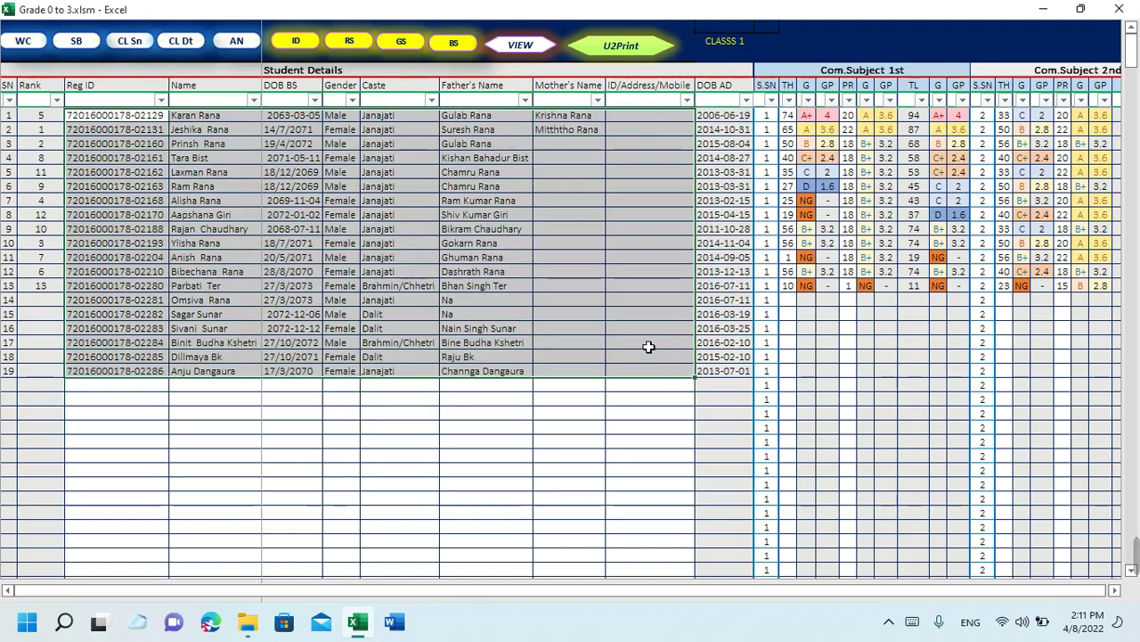
click(649, 347)
Inspect row 15's ID/Address, the students' Reg IDs and row 8's student name
click(647, 319)
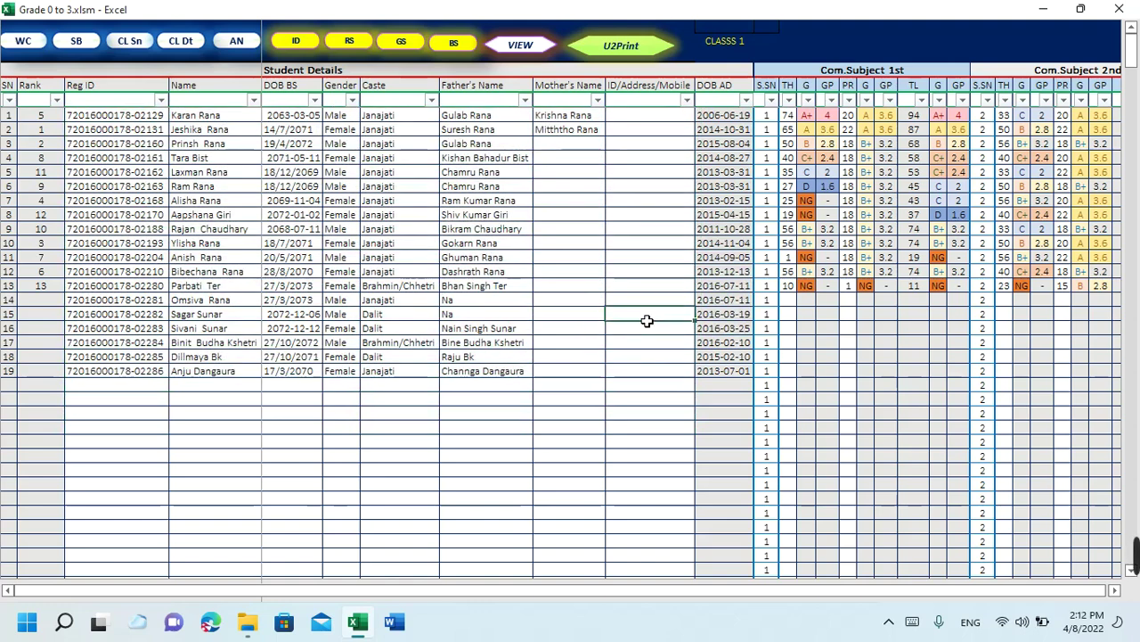
click(95, 114)
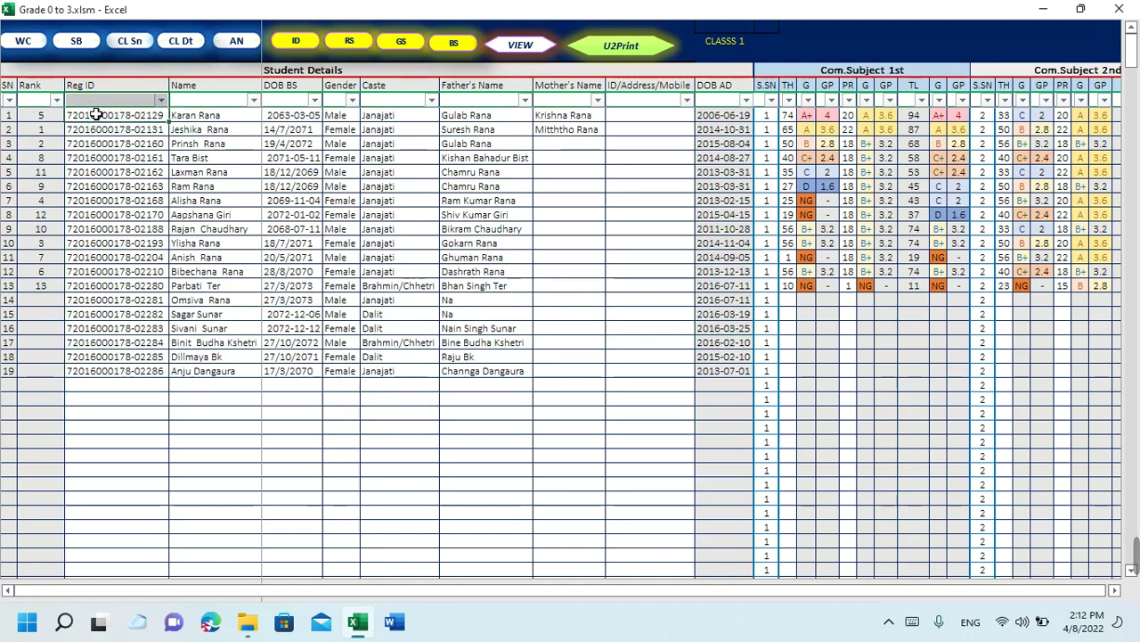
drag(145, 118, 668, 381)
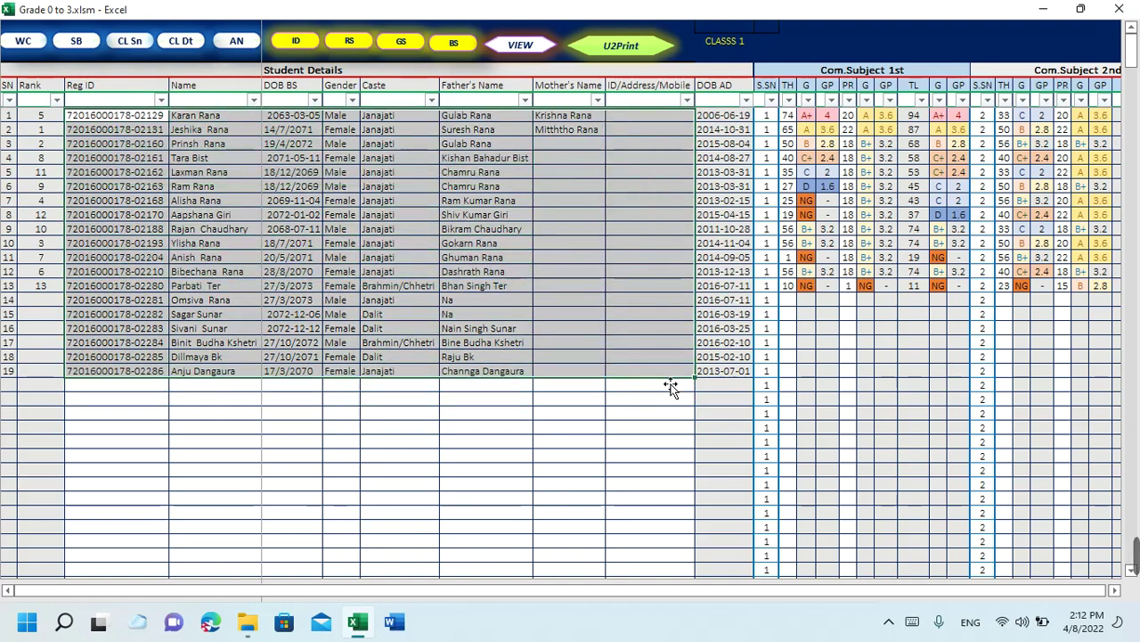
click(504, 301)
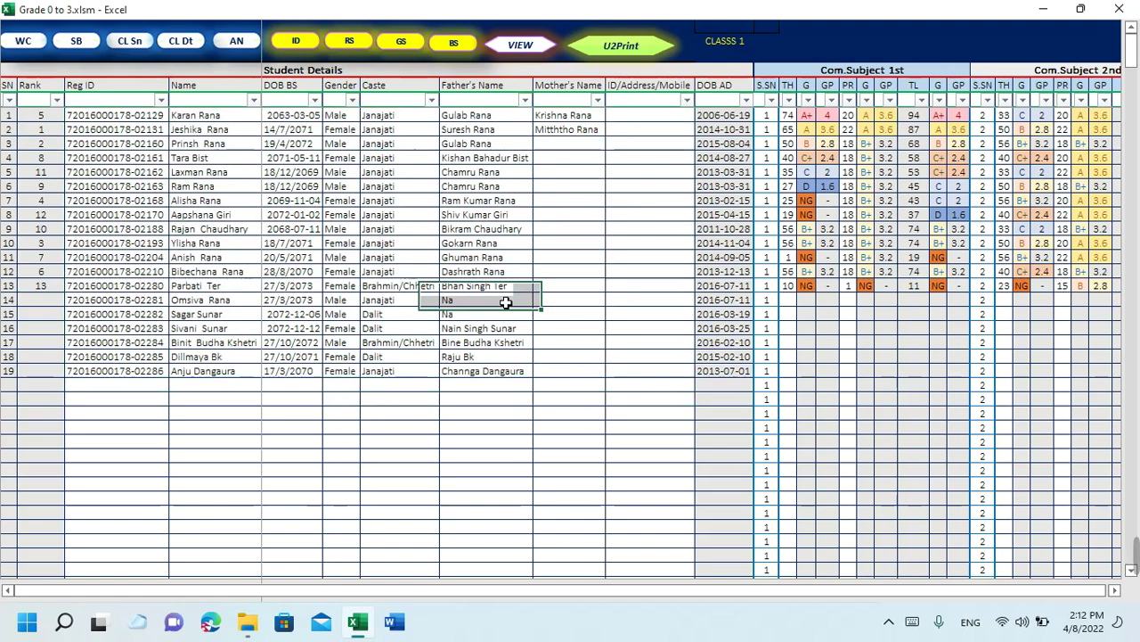
click(154, 131)
click(155, 118)
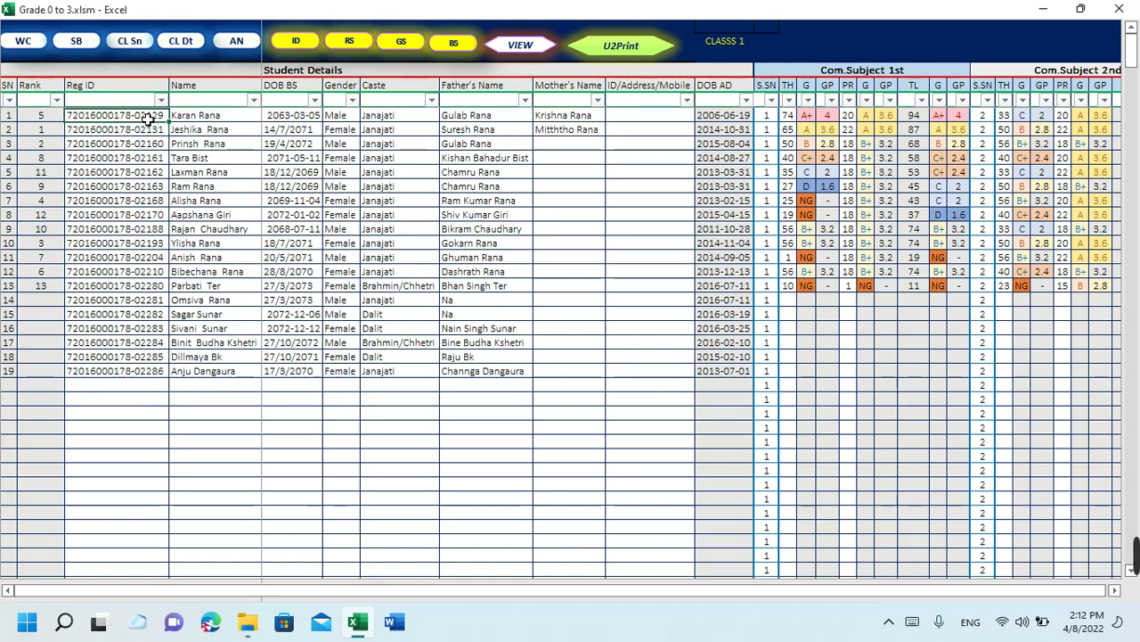
click(187, 215)
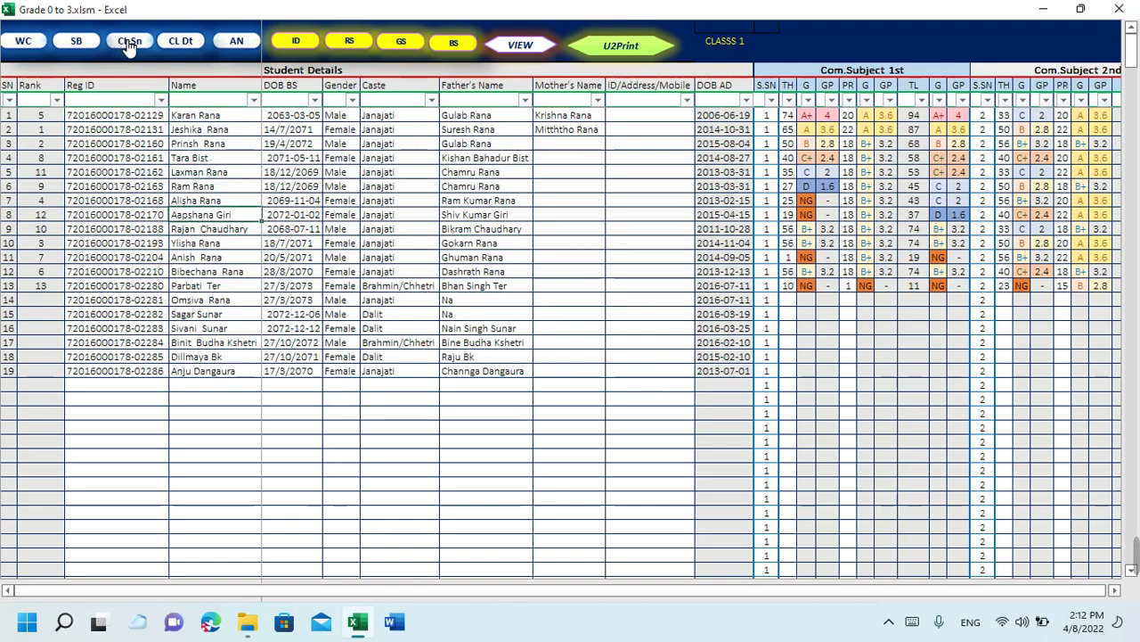
click(83, 44)
scroll(367, 273, up, 8)
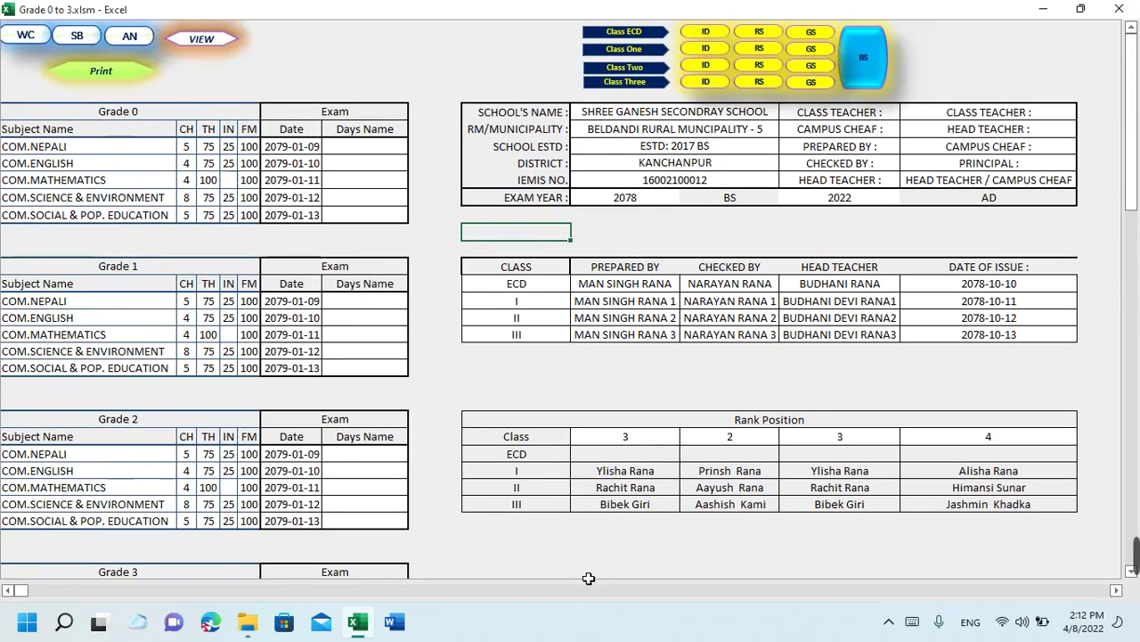
click(25, 591)
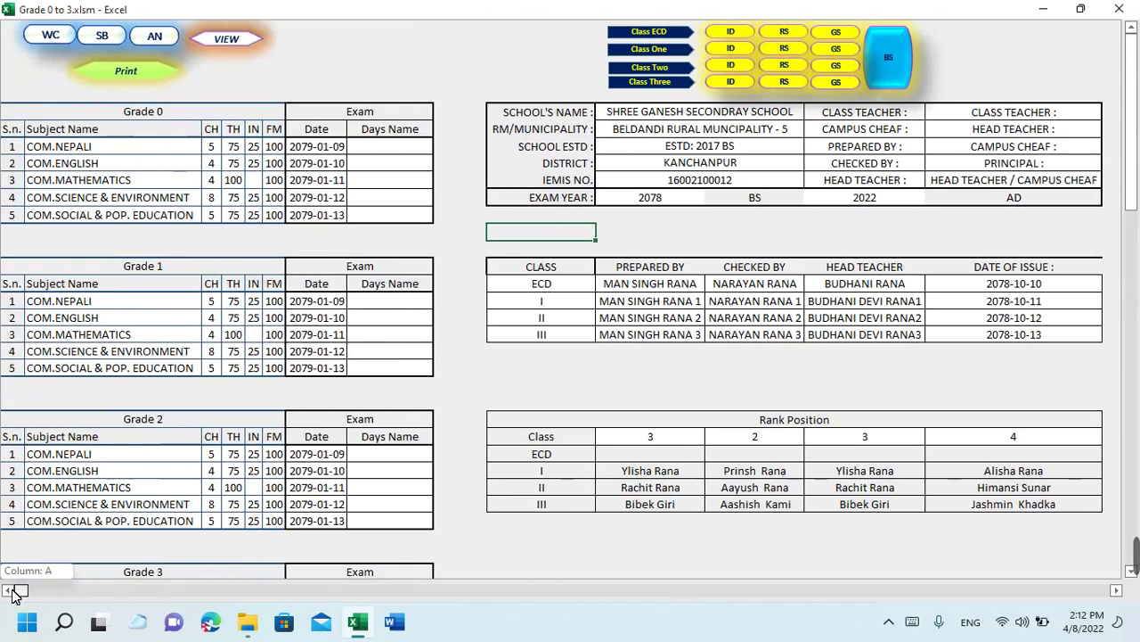
click(124, 154)
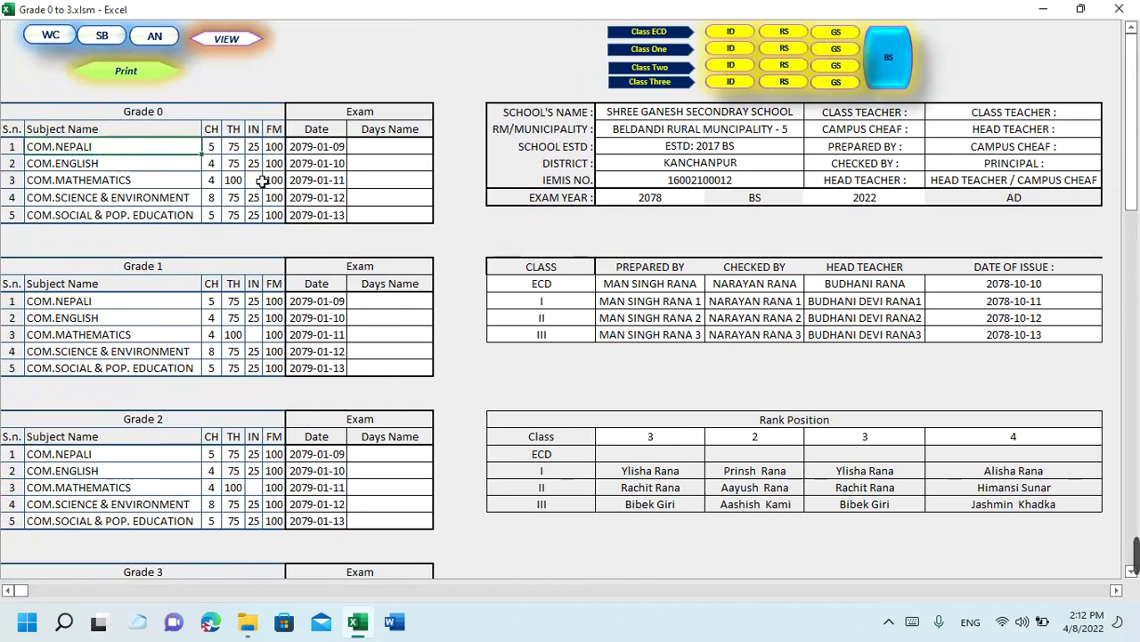
click(258, 180)
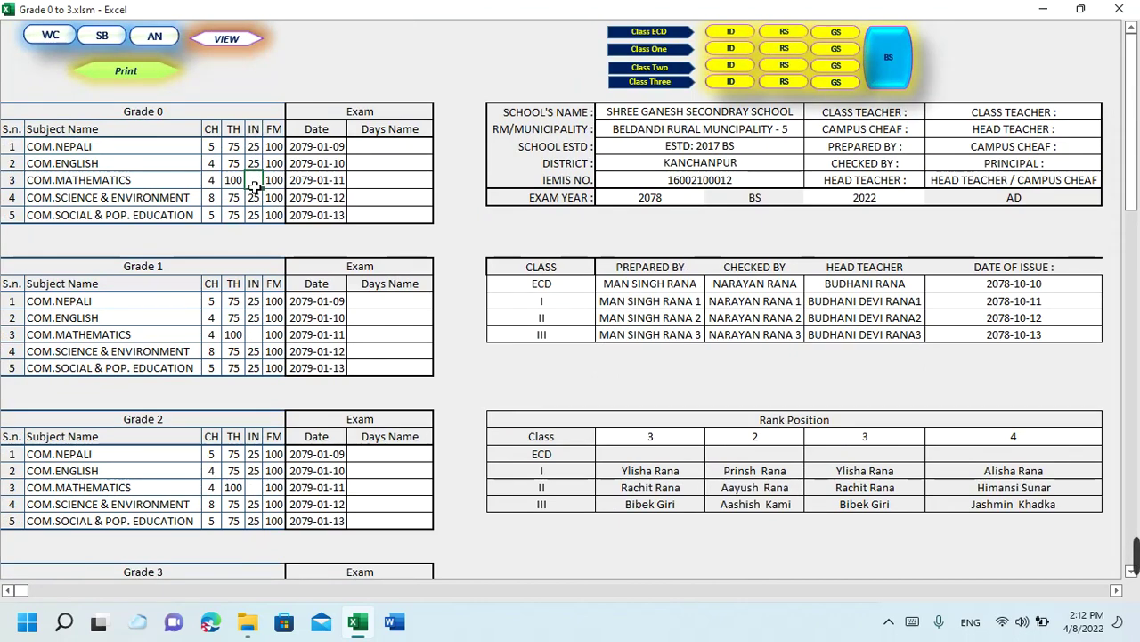
click(236, 183)
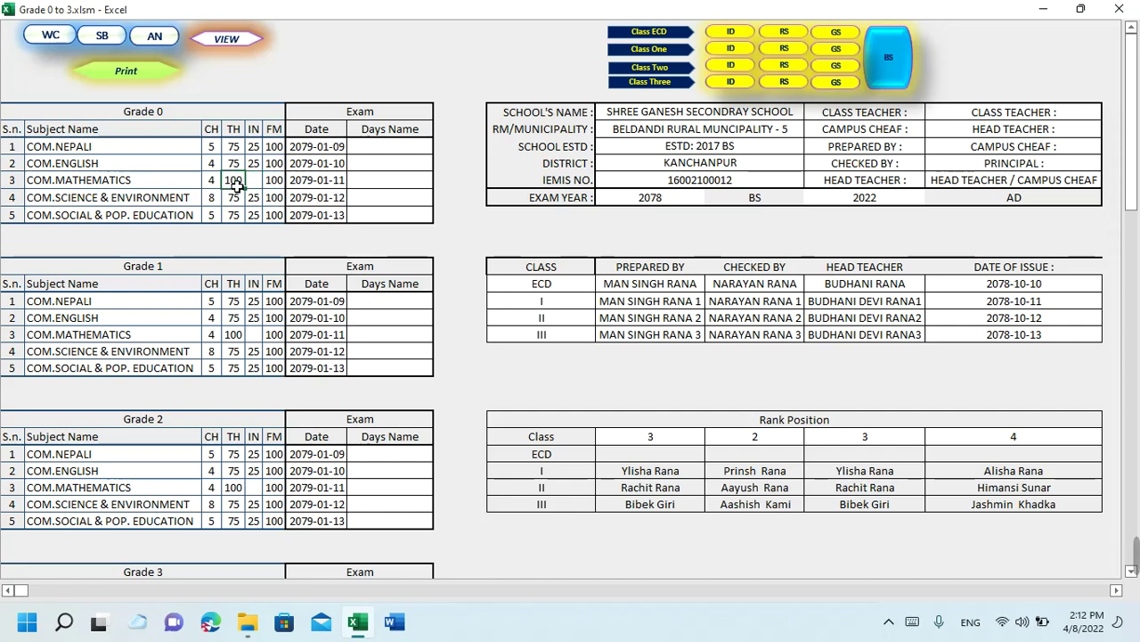
click(257, 334)
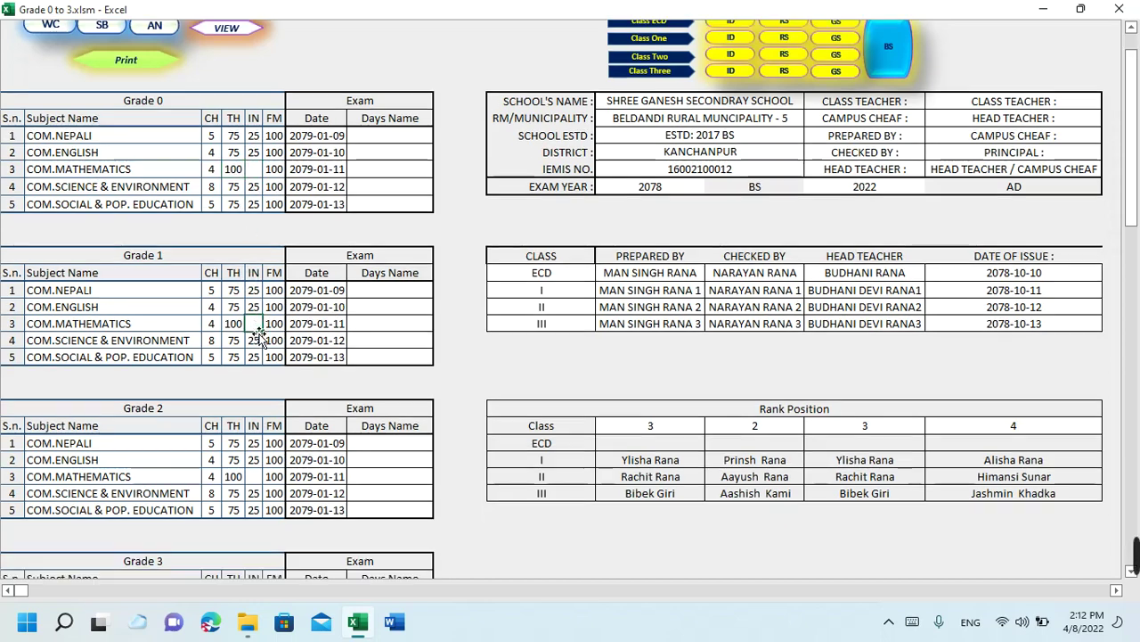
scroll(258, 332, down, 4)
click(259, 282)
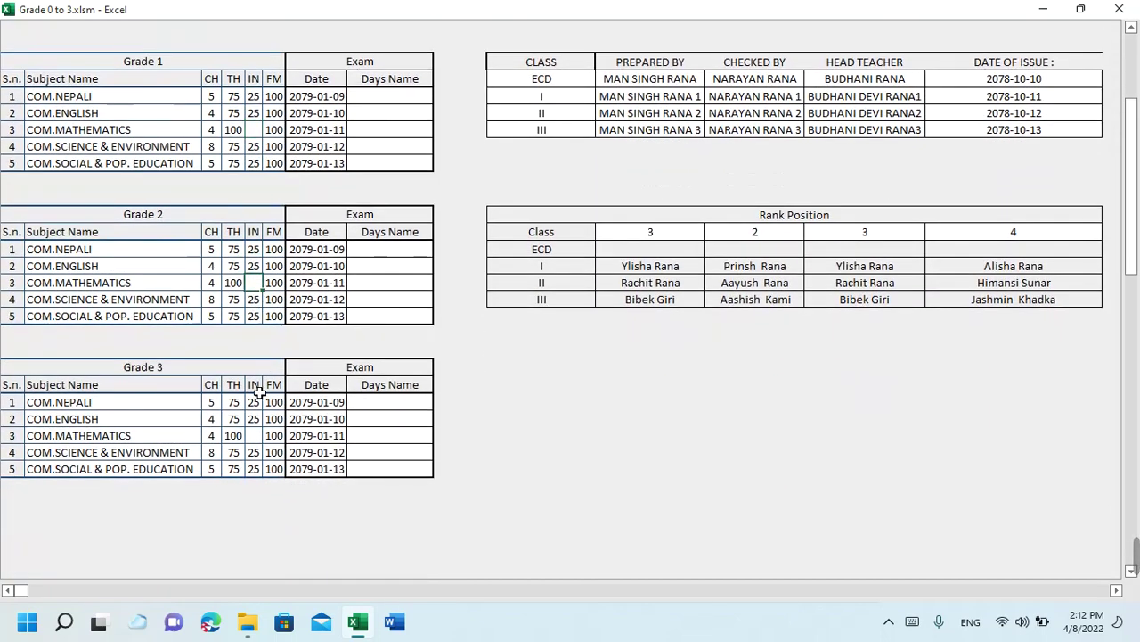
click(258, 436)
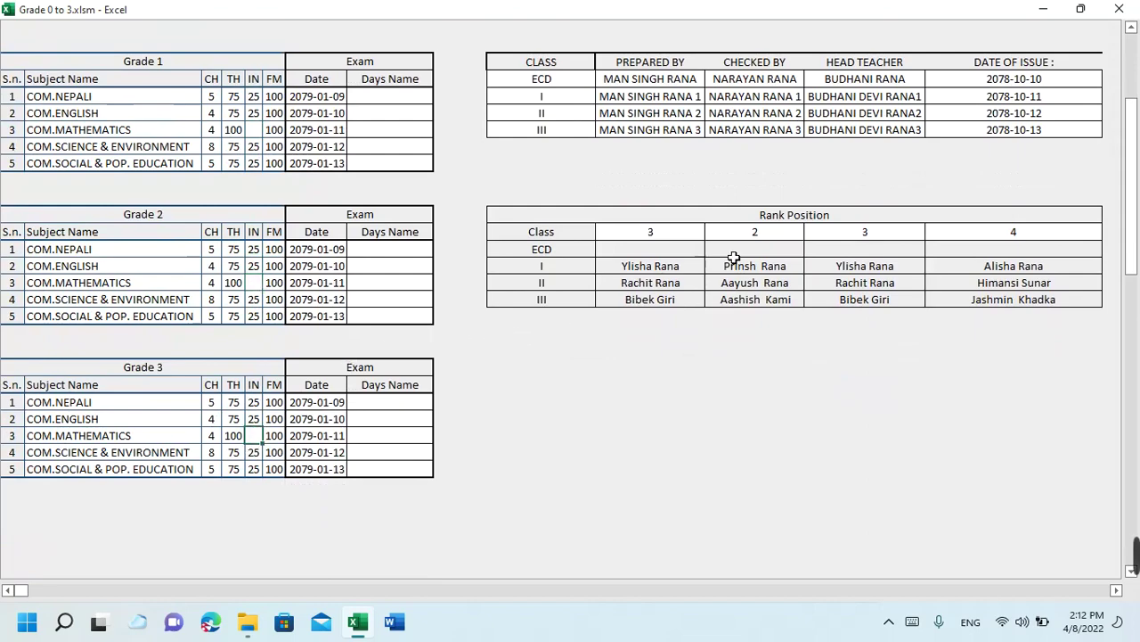
scroll(801, 237, up, 1)
scroll(802, 237, up, 2)
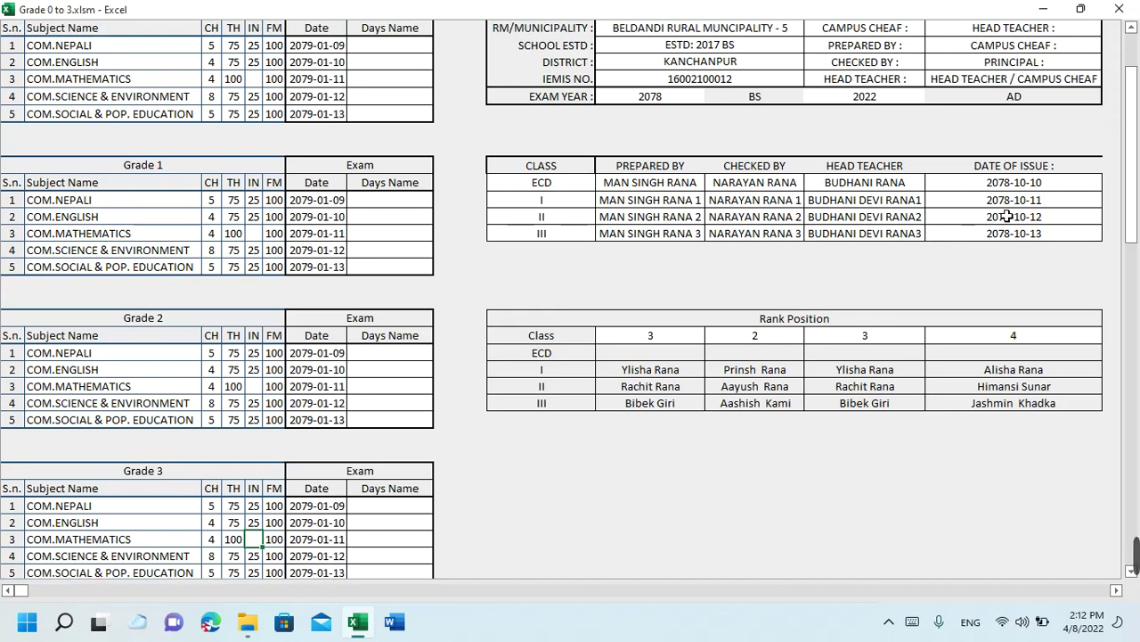
scroll(1006, 216, up, 1)
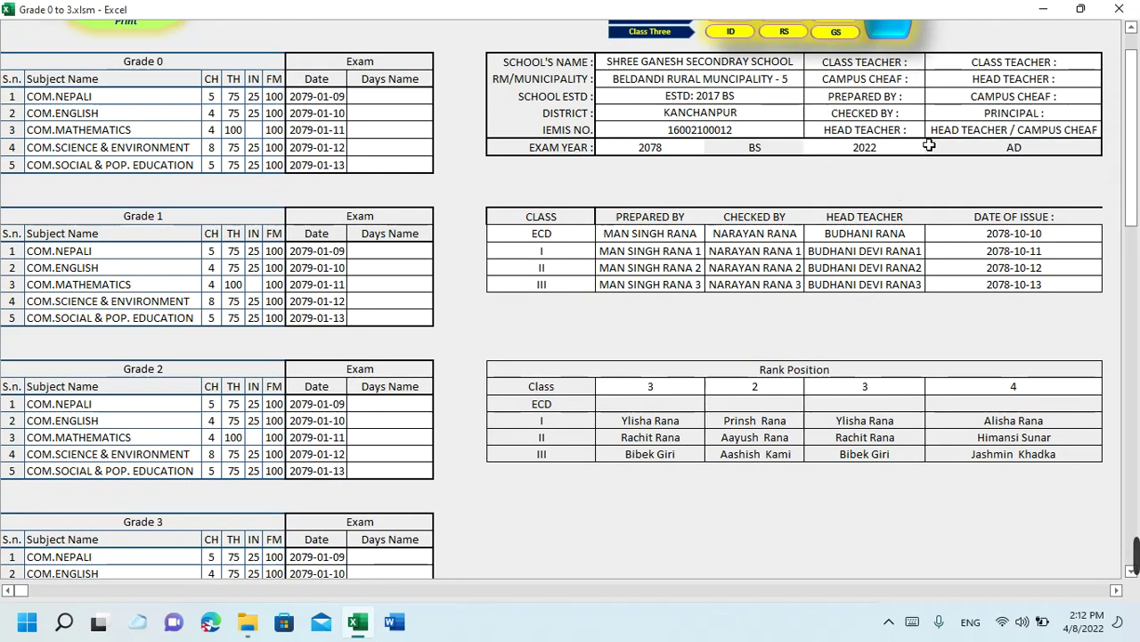
scroll(926, 62, up, 1)
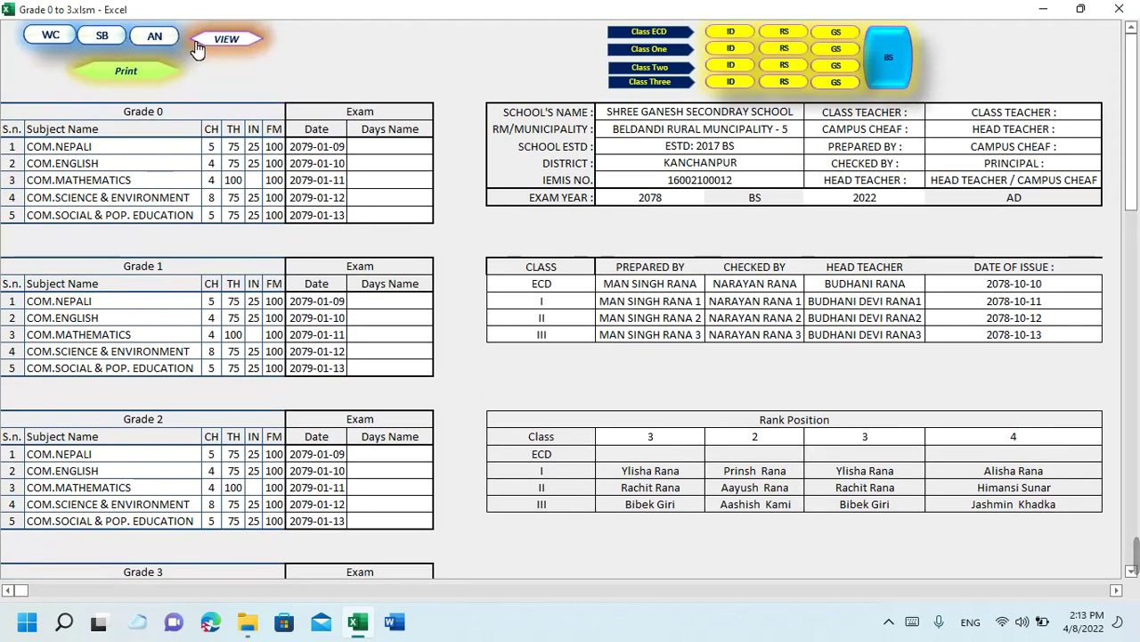
click(246, 46)
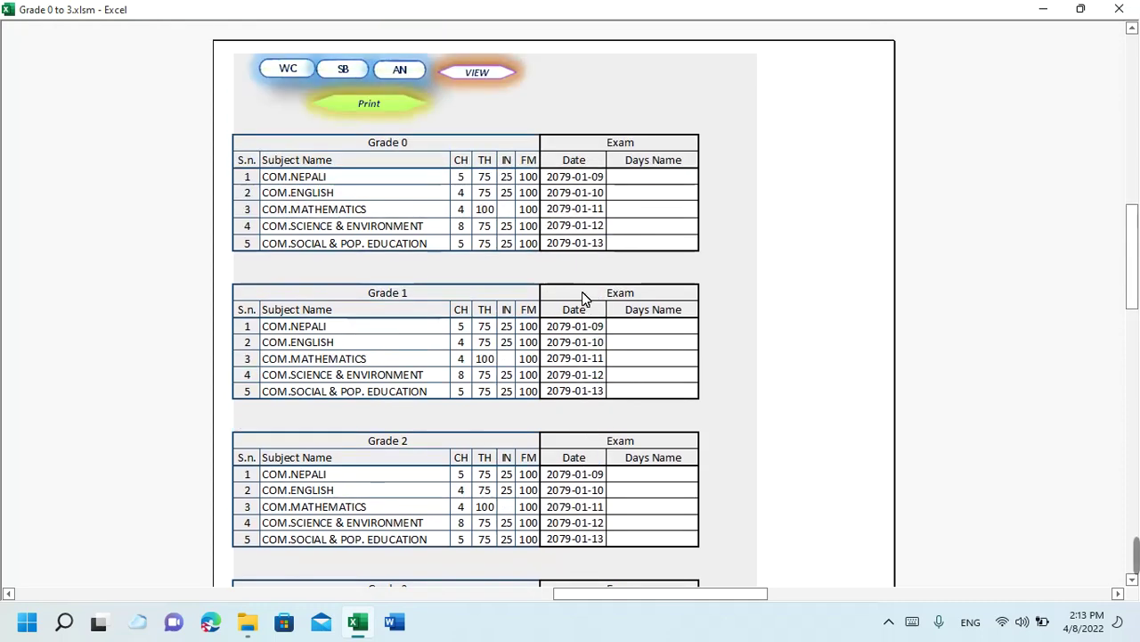
key(Escape)
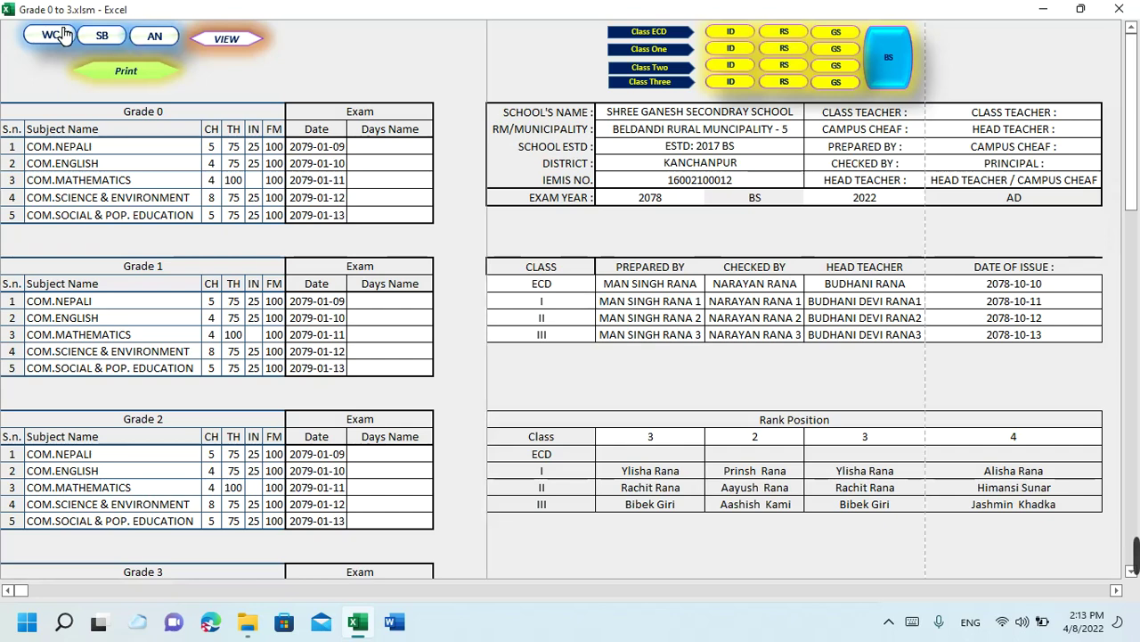
Reopen the Class 1 ledger, clear serials with CL Sn, and set the first student's S.SN to 1
click(61, 35)
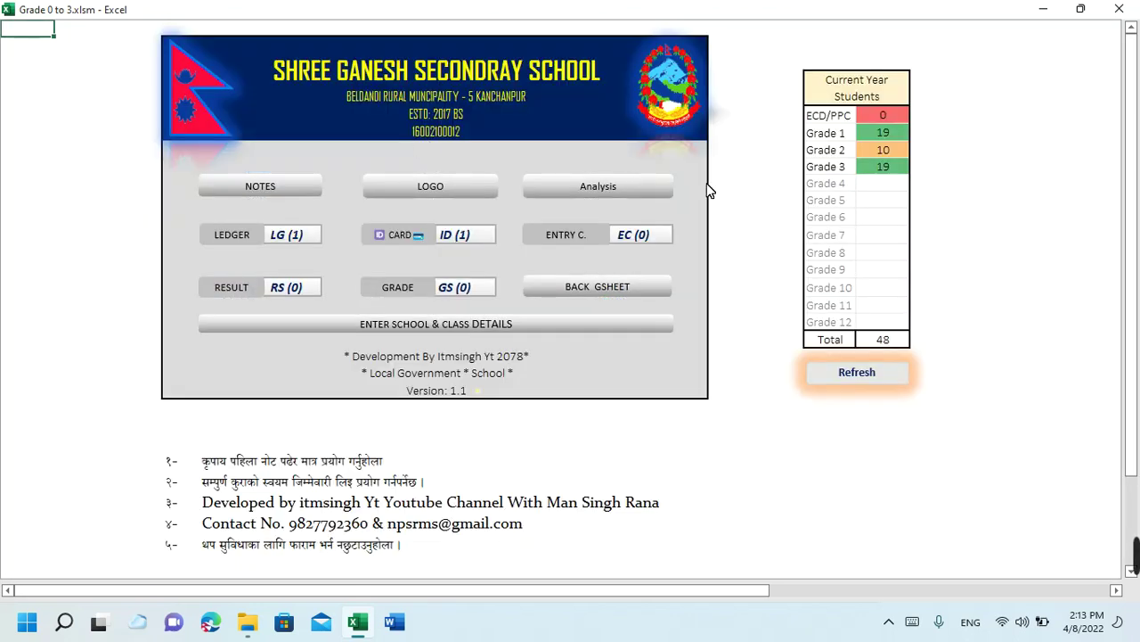
click(288, 241)
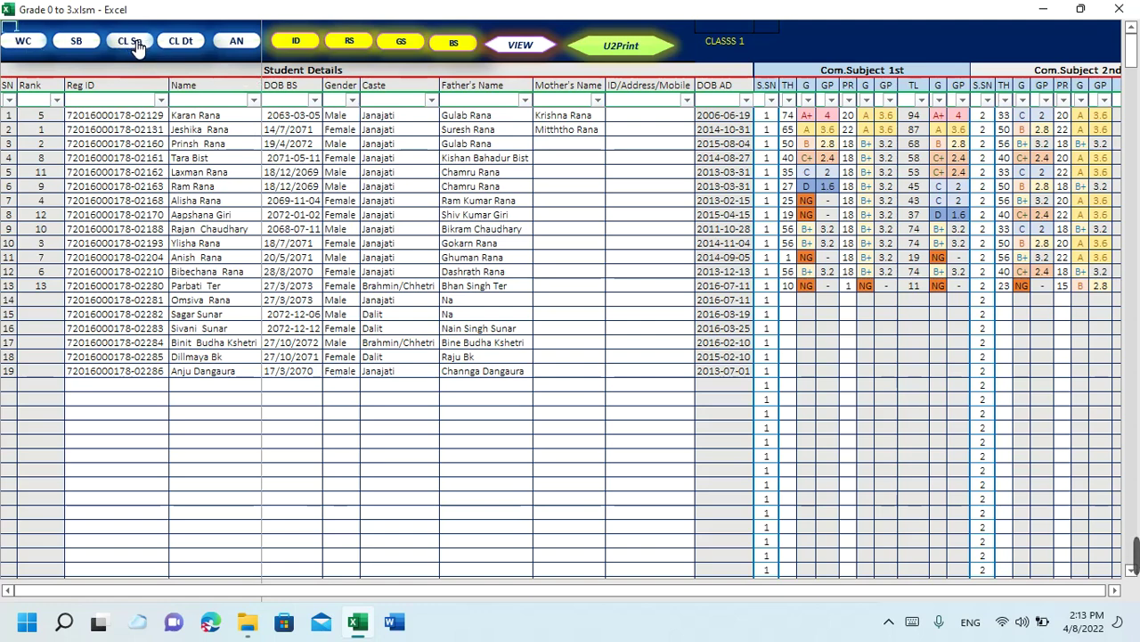
click(777, 120)
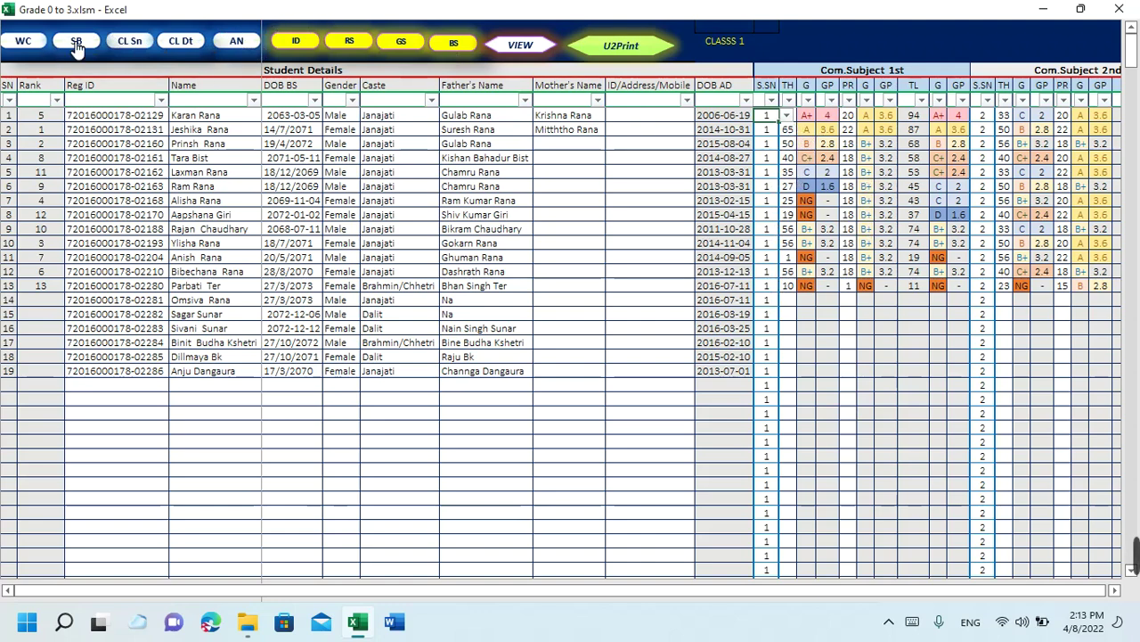
click(133, 42)
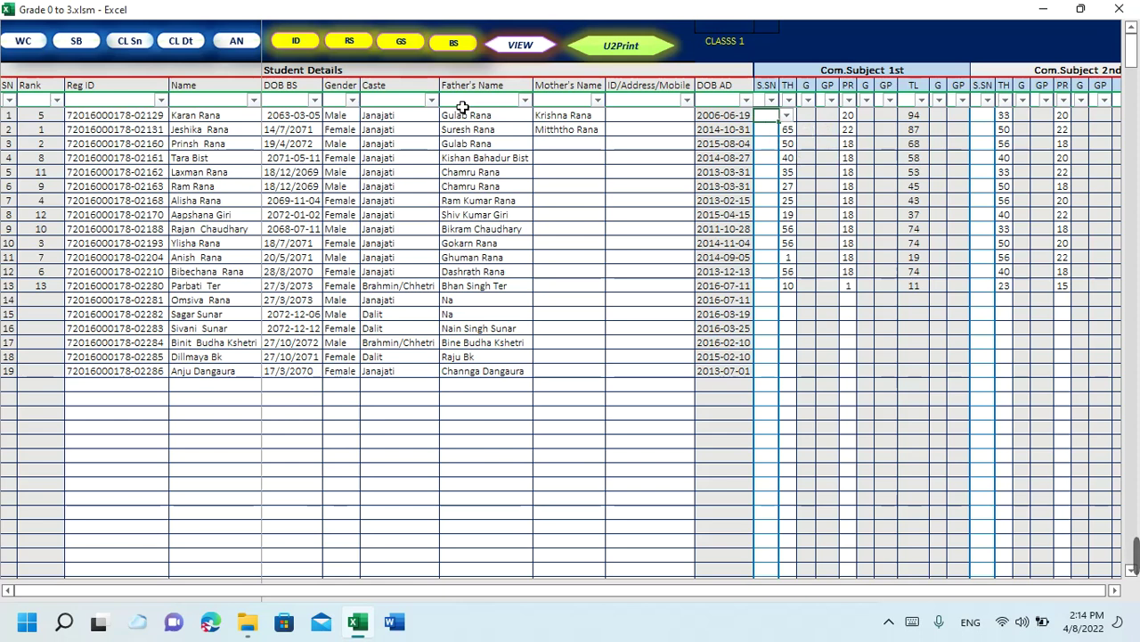
click(786, 115)
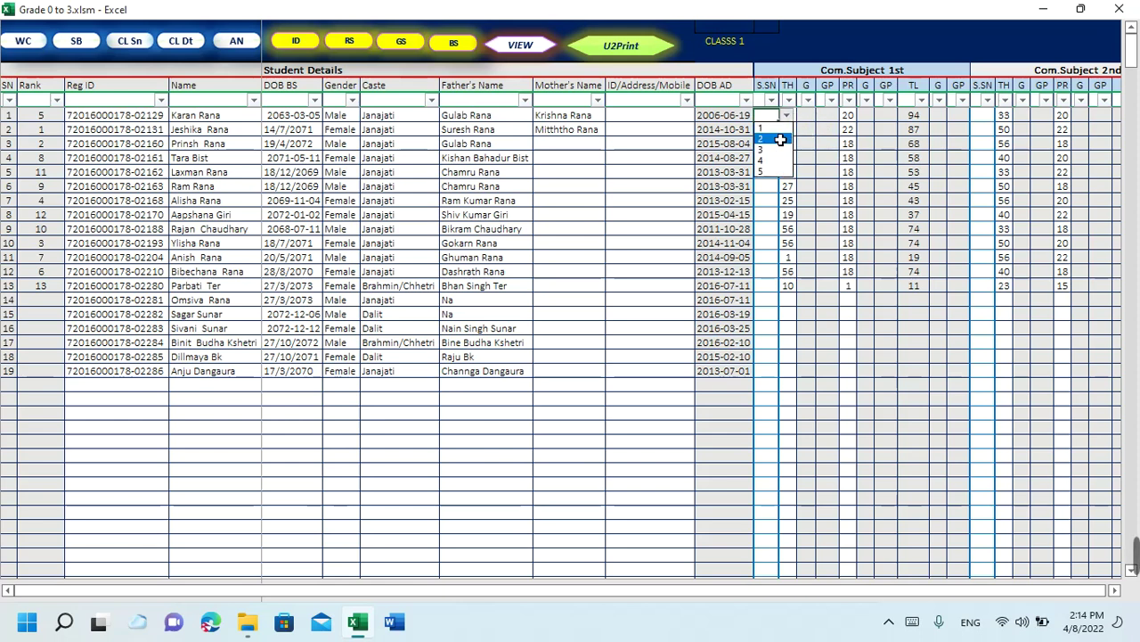
click(774, 128)
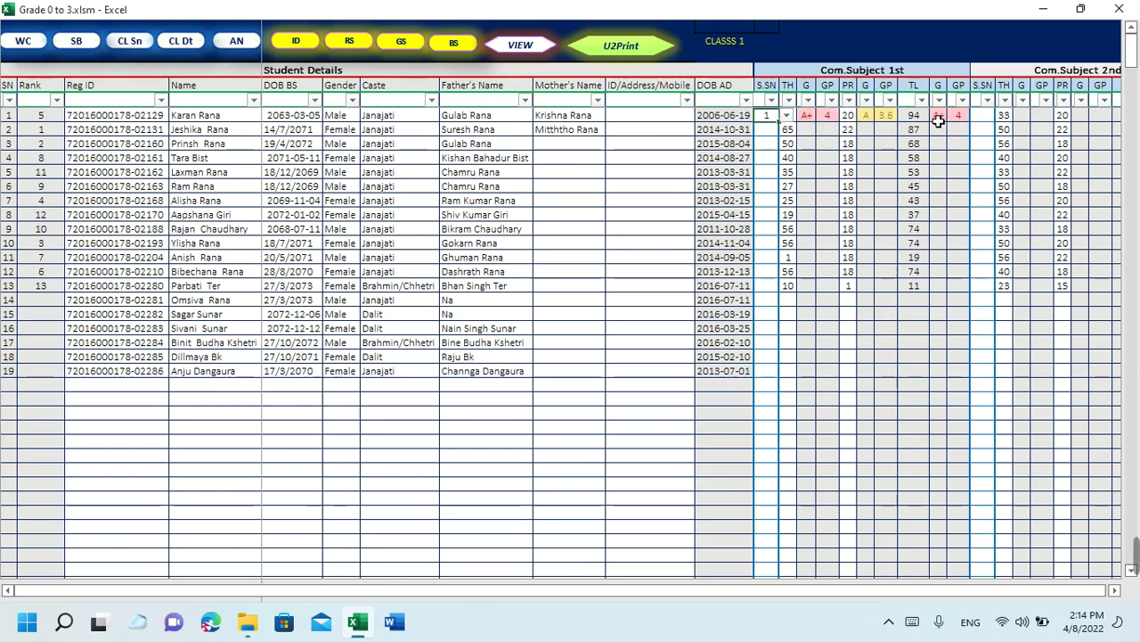
Run CL Sn and CL Dt to wipe serials and student details, then scroll across the blank ledger
click(154, 48)
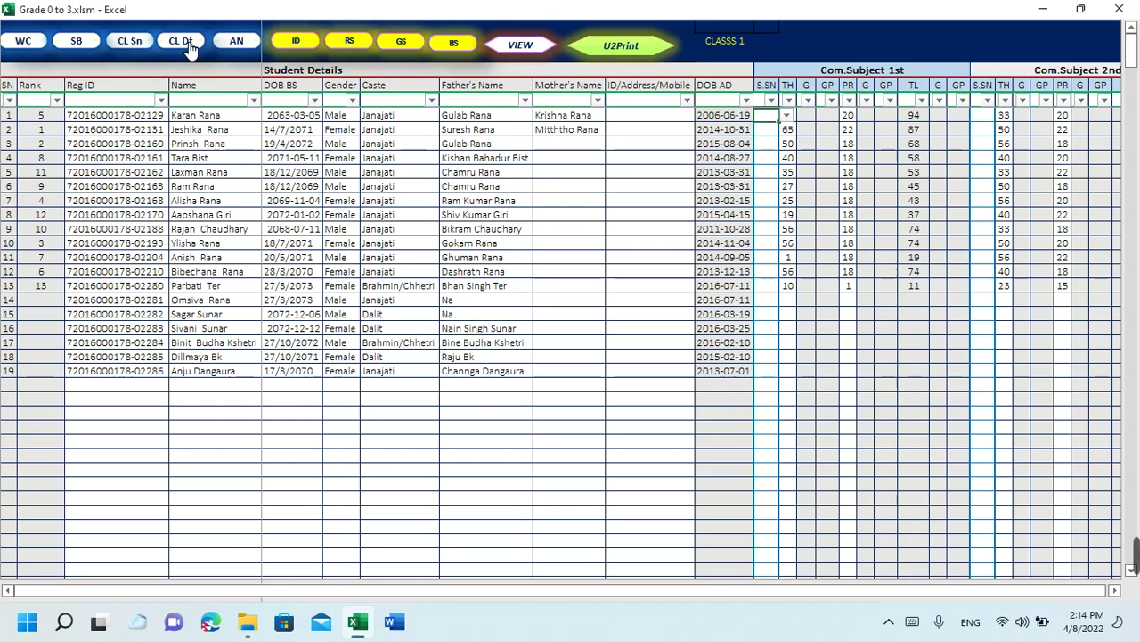
click(188, 45)
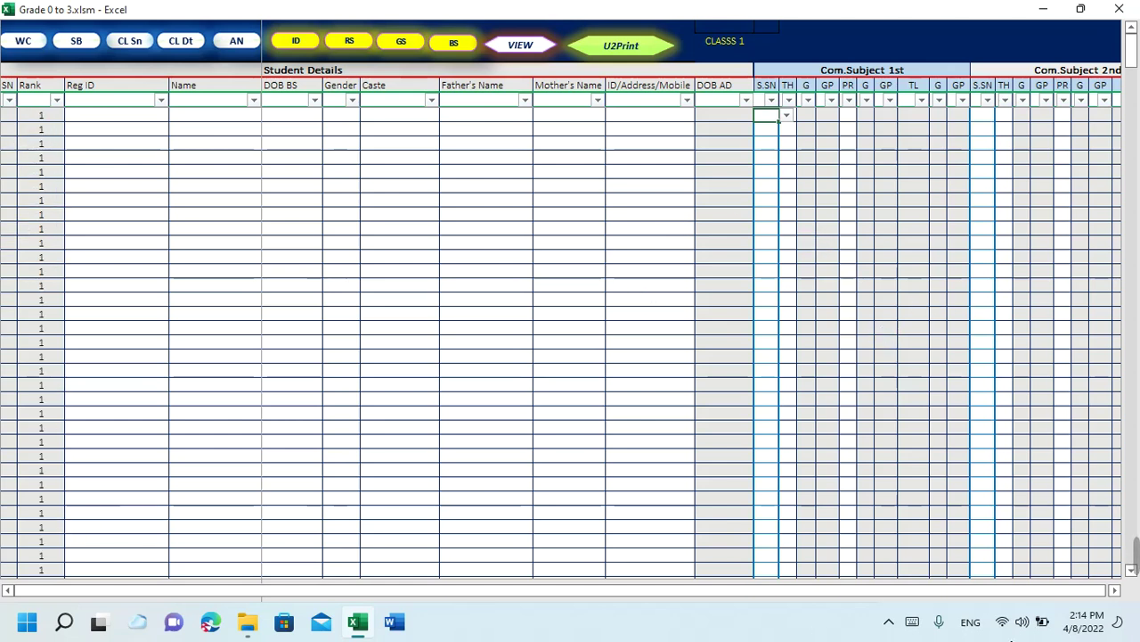
mouse_move(1007, 591)
mouse_down()
mouse_move(1109, 591)
mouse_move(863, 593)
mouse_up()
drag(279, 591, 267, 594)
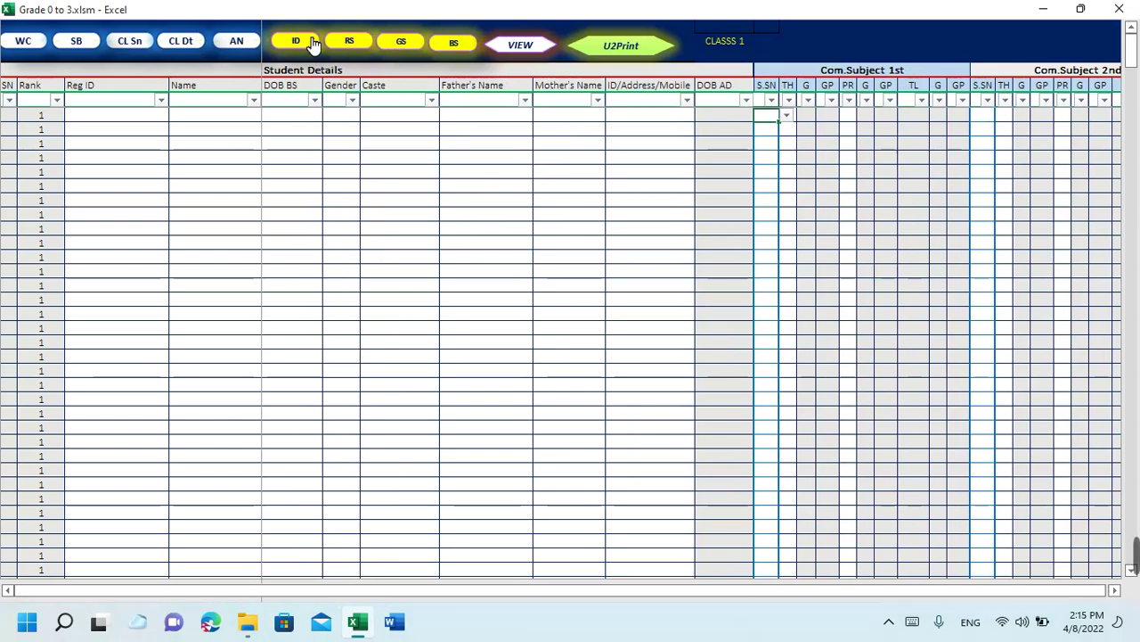
View the emptied ID card, result, grade and intervals sheets, then go back to the dashboard
click(316, 47)
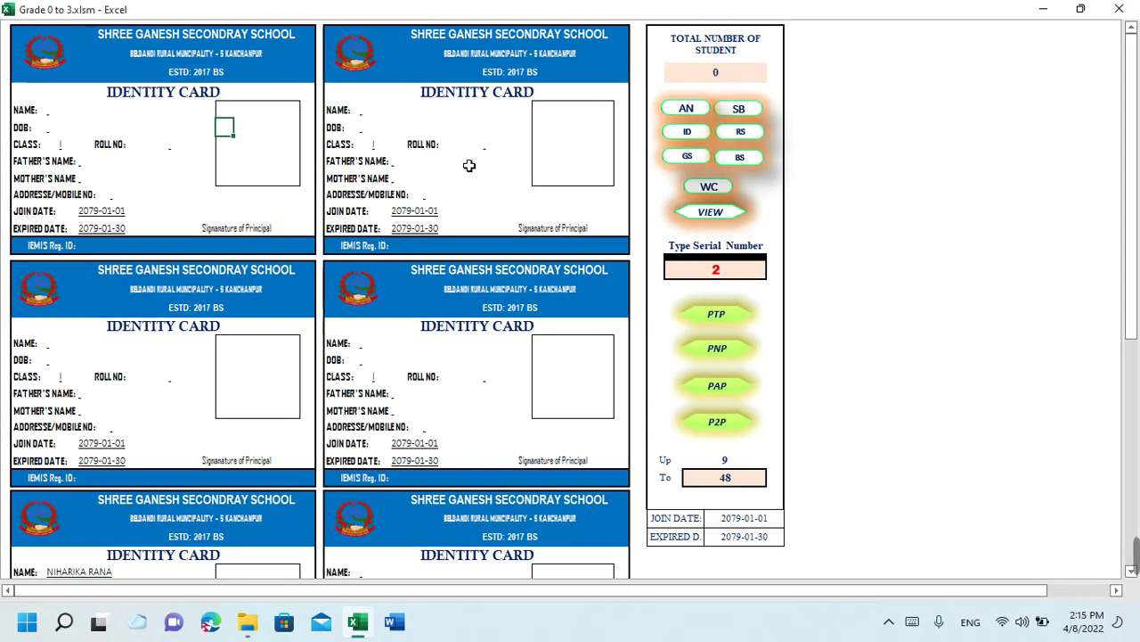
click(747, 135)
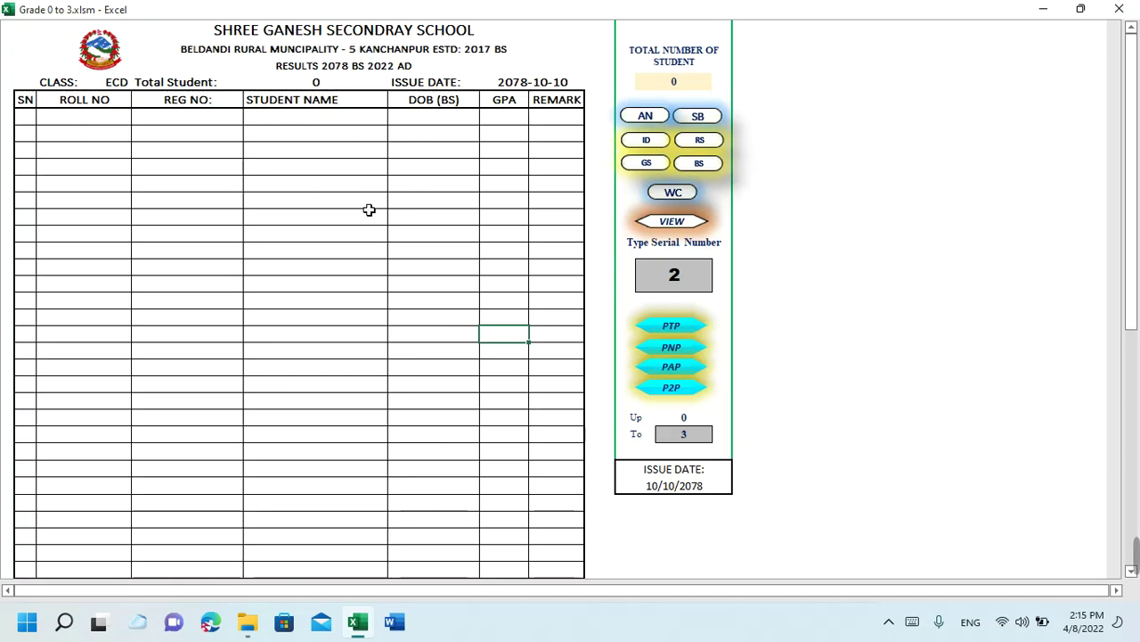
click(647, 165)
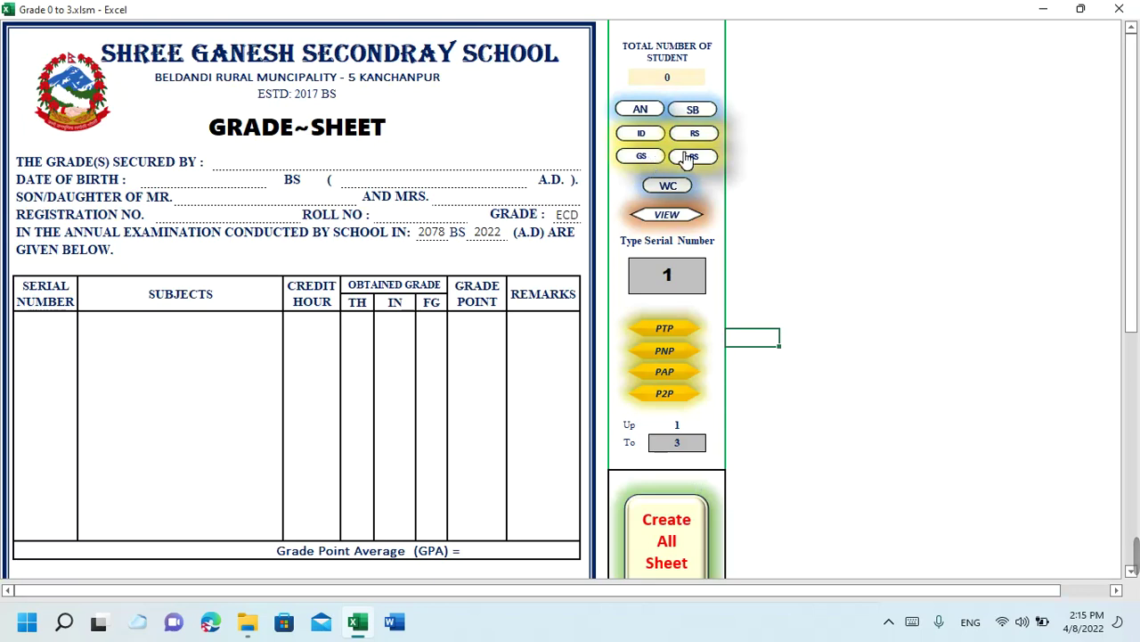
click(695, 157)
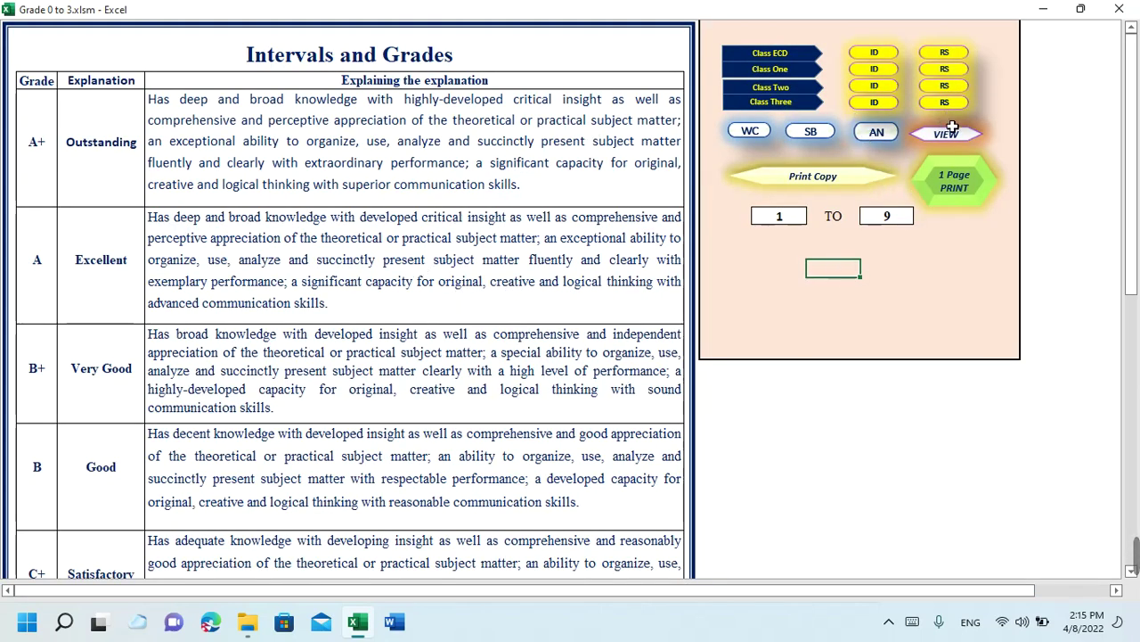
click(750, 131)
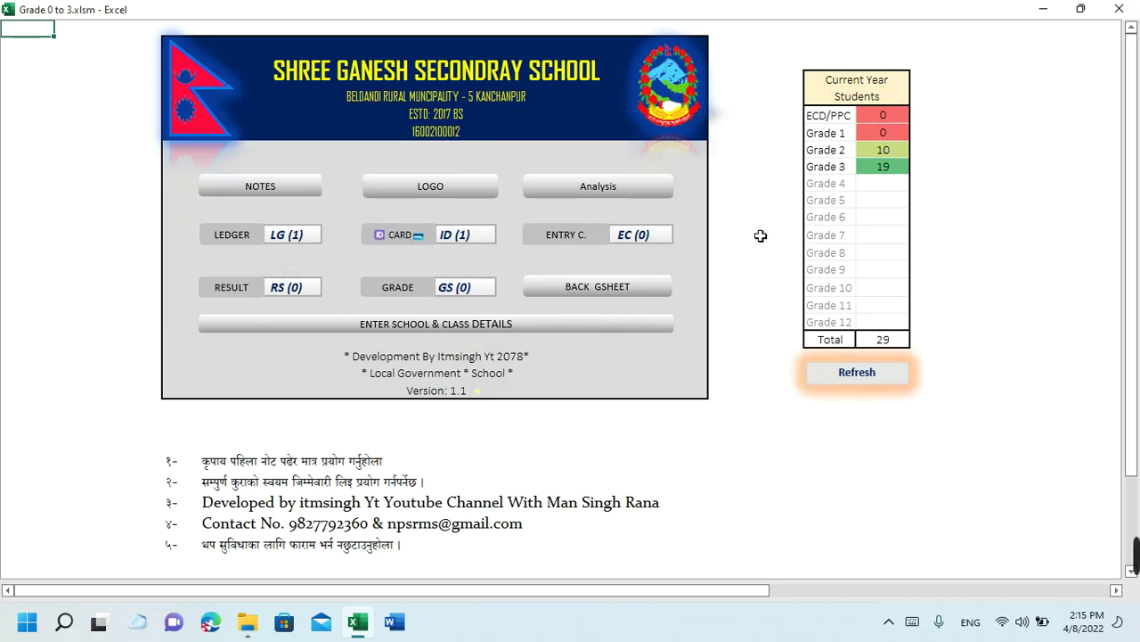
Choose GS (2) in the dashboard's GRADE dropdown
click(741, 276)
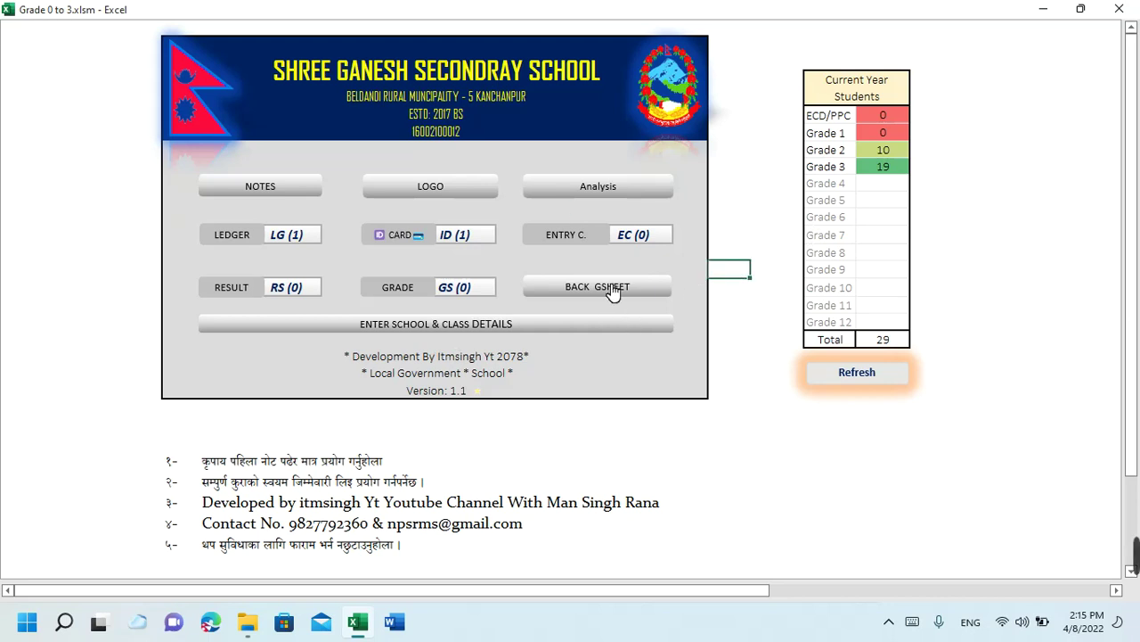
click(496, 294)
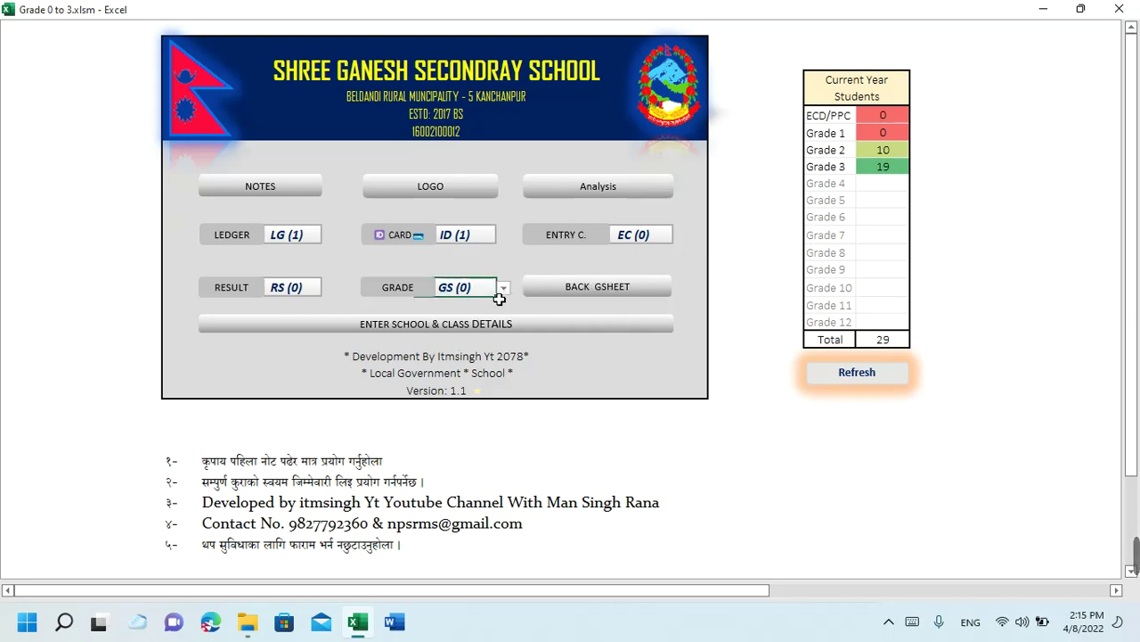
click(504, 290)
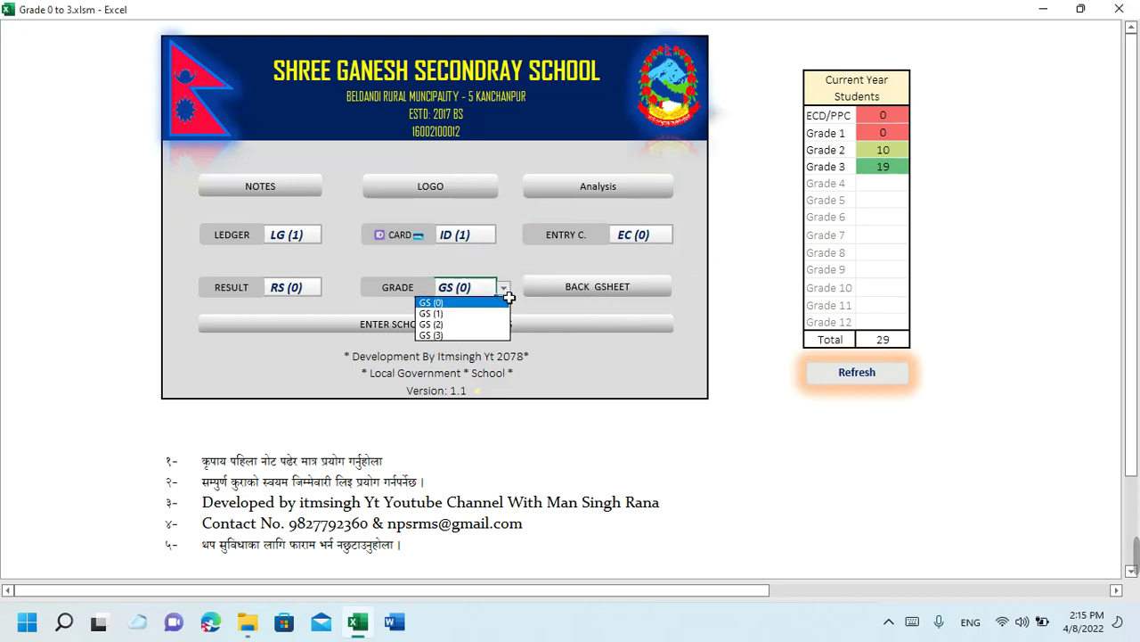
click(470, 324)
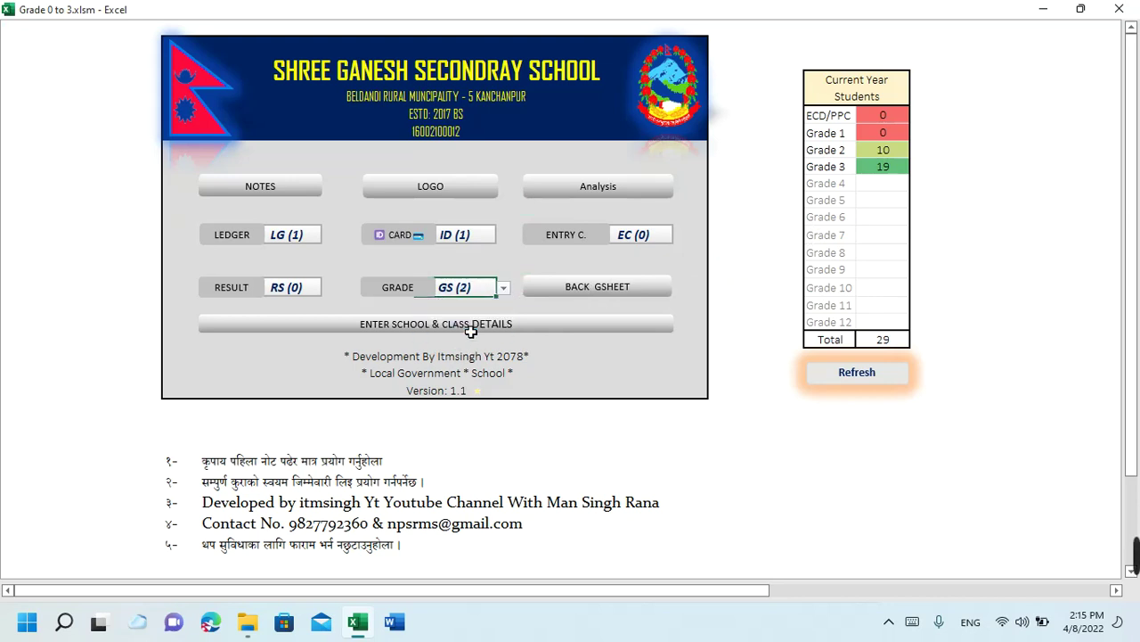
click(509, 268)
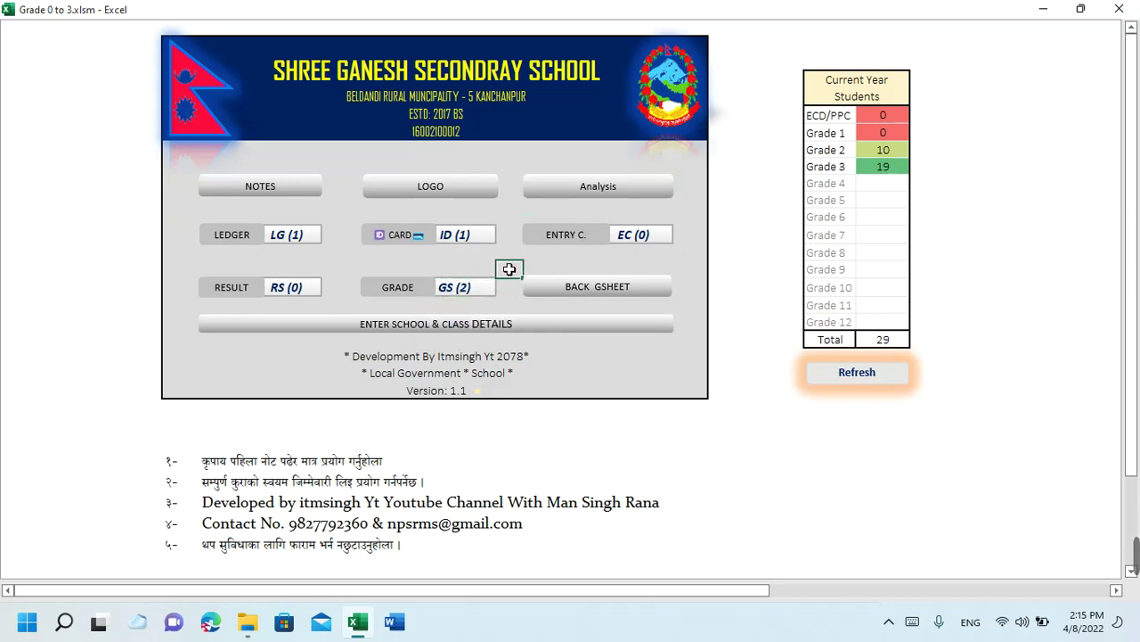
Open the Class 2 grade sheet and launch printing of all students' grade sheets
click(464, 297)
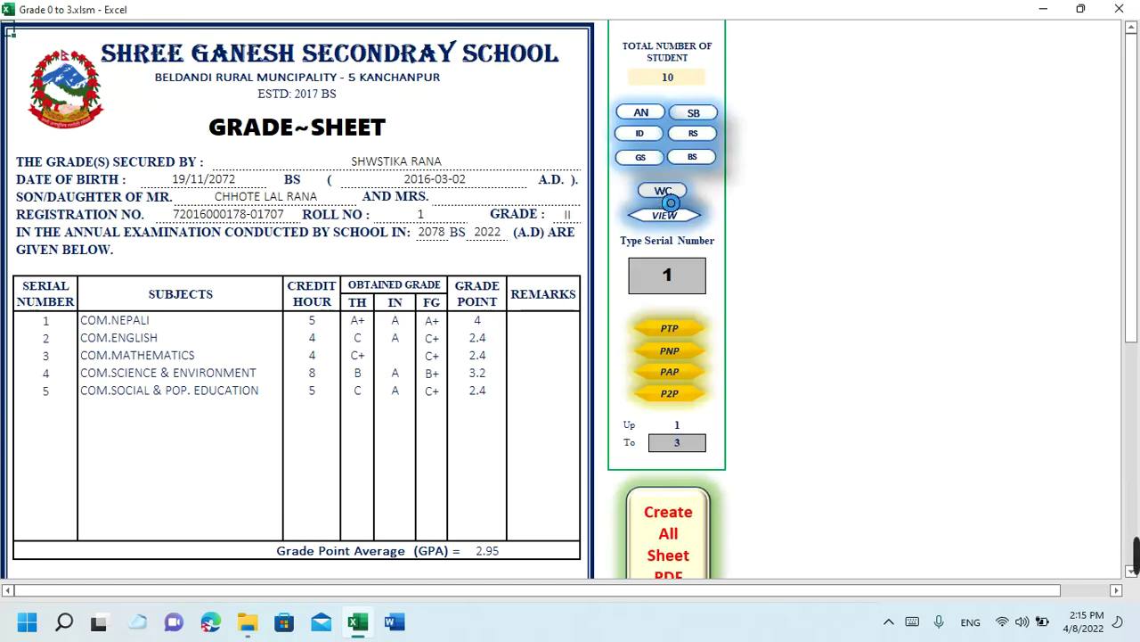
click(667, 193)
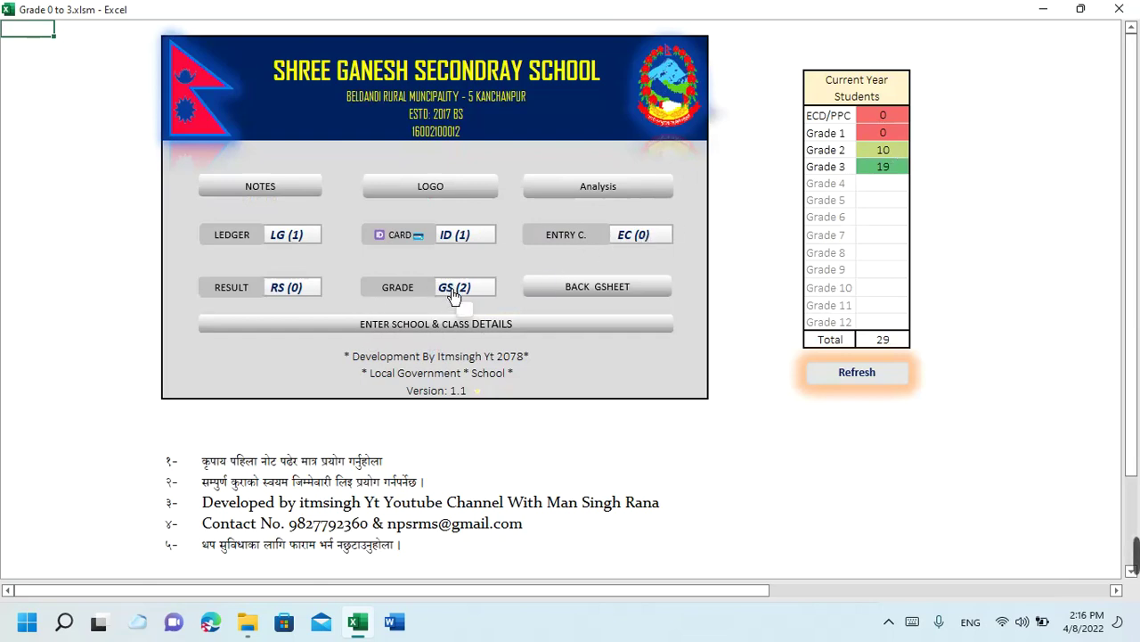
click(452, 295)
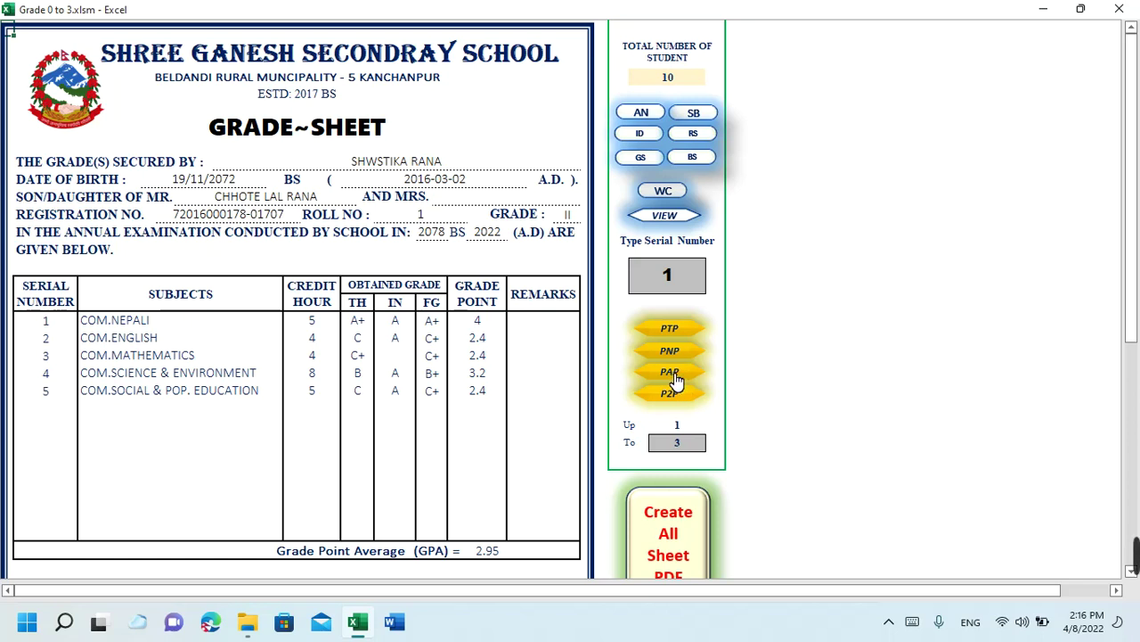
click(674, 380)
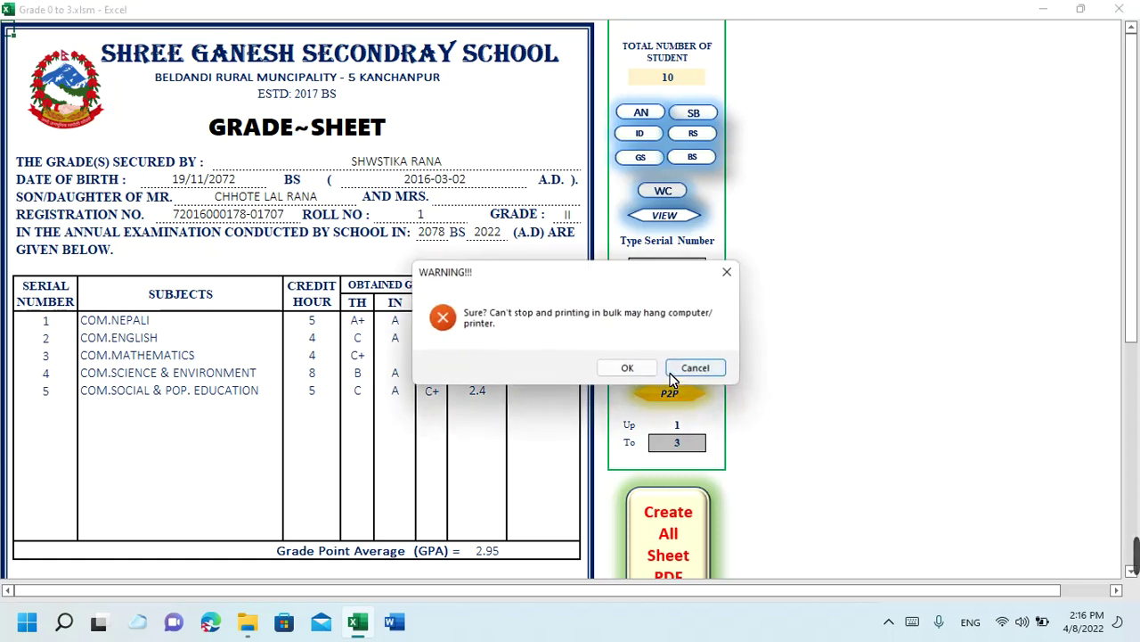
Confirm the bulk-printing warning with OK so grade sheets print through serial 10
click(626, 371)
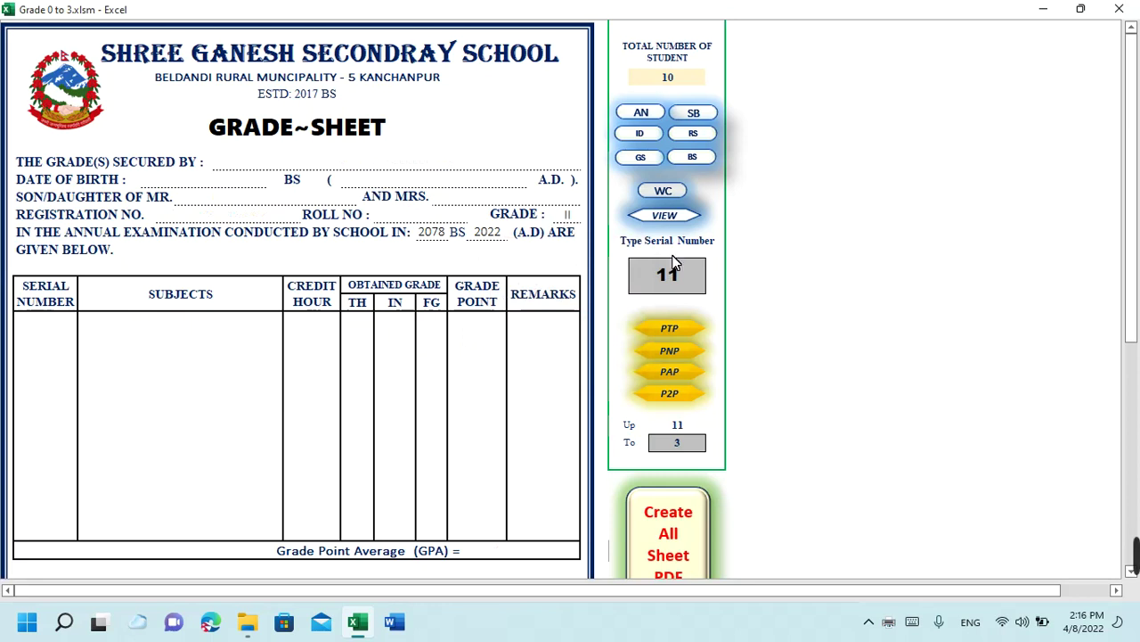
Open the Brother printer's print queue from the taskbar tray and move it up
right_click(887, 627)
click(927, 571)
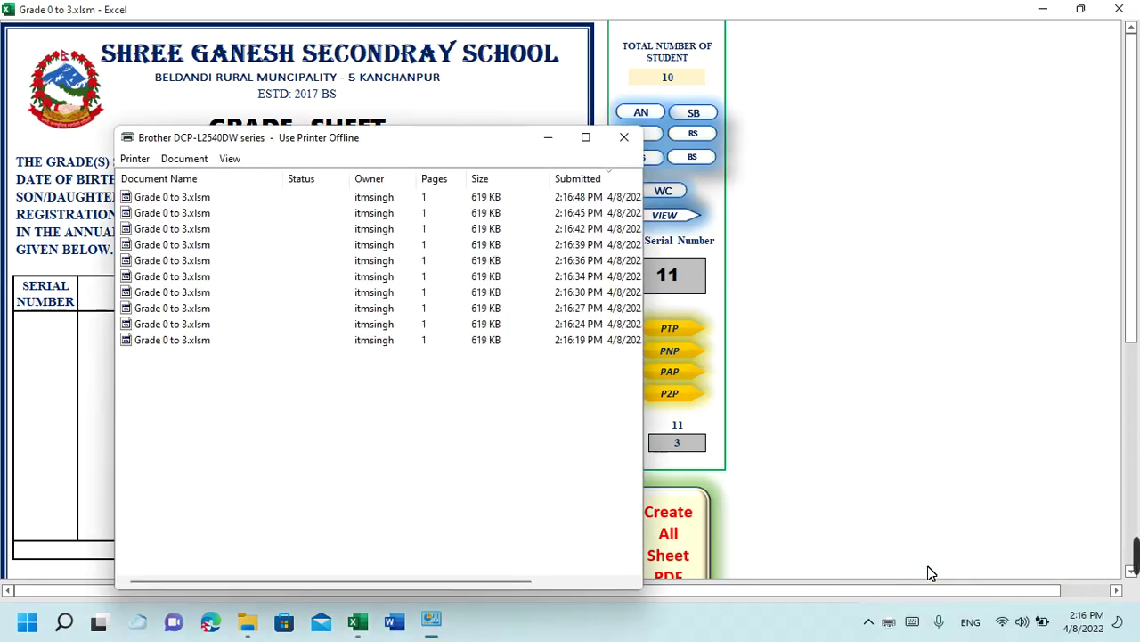
drag(249, 137, 611, 22)
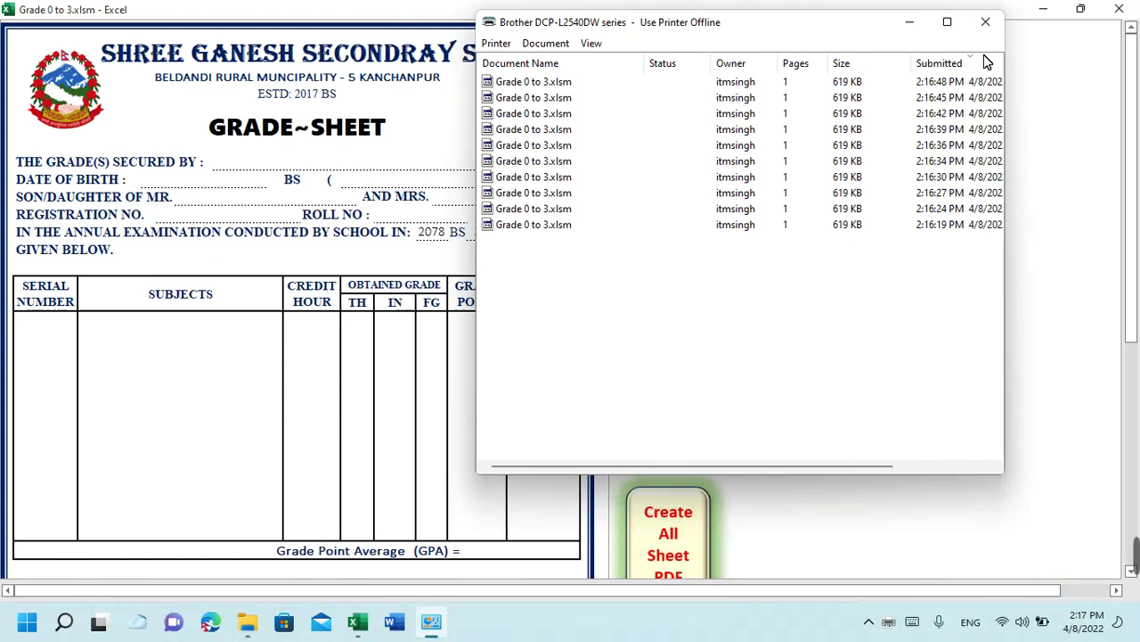
Cancel all ten queued Grade 0 to 3.xlsm print jobs
click(540, 226)
key(shift+Up)
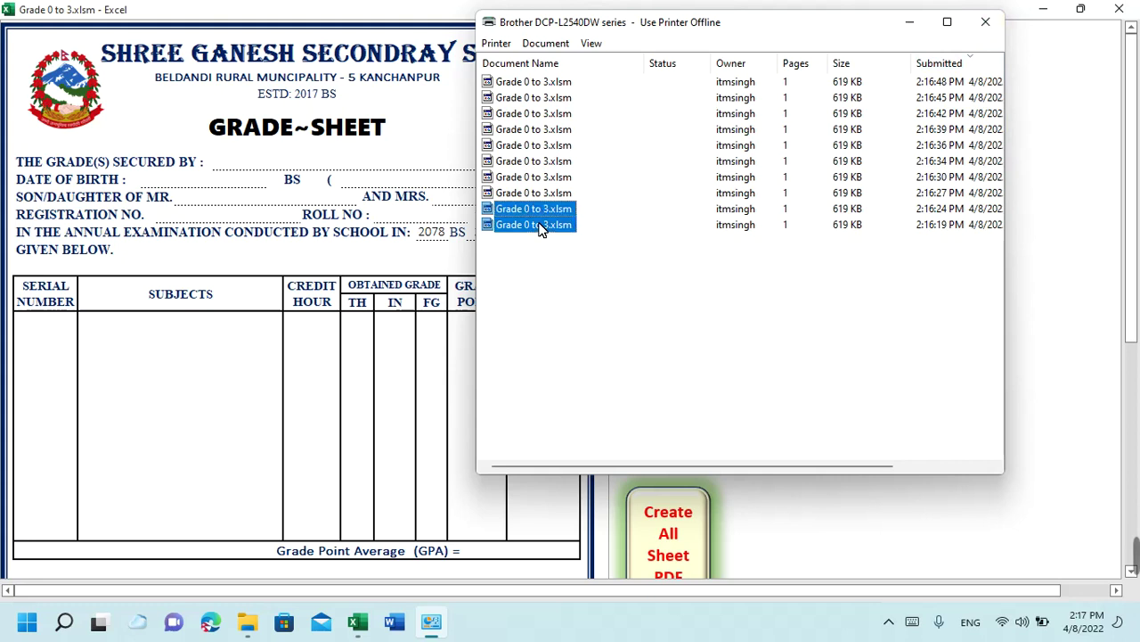
key(shift+Up)
key(shift+Up)
key(shift+Up)
key(shift+Up)
key(shift+Up)
key(shift+Up)
key(shift+Up)
key(shift+Up)
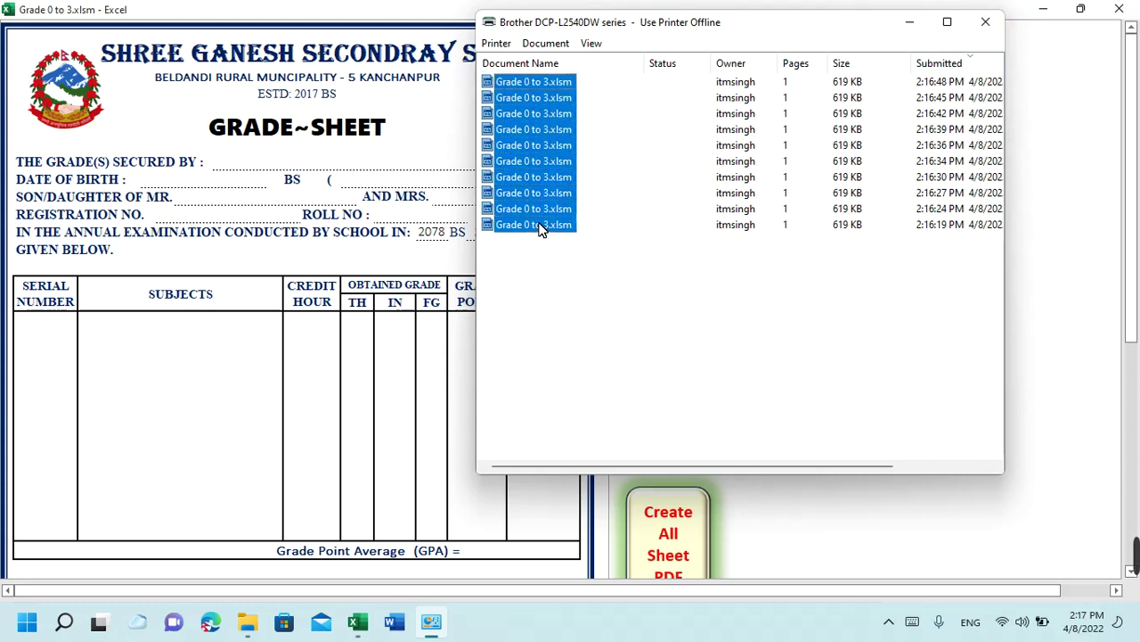
right_click(533, 228)
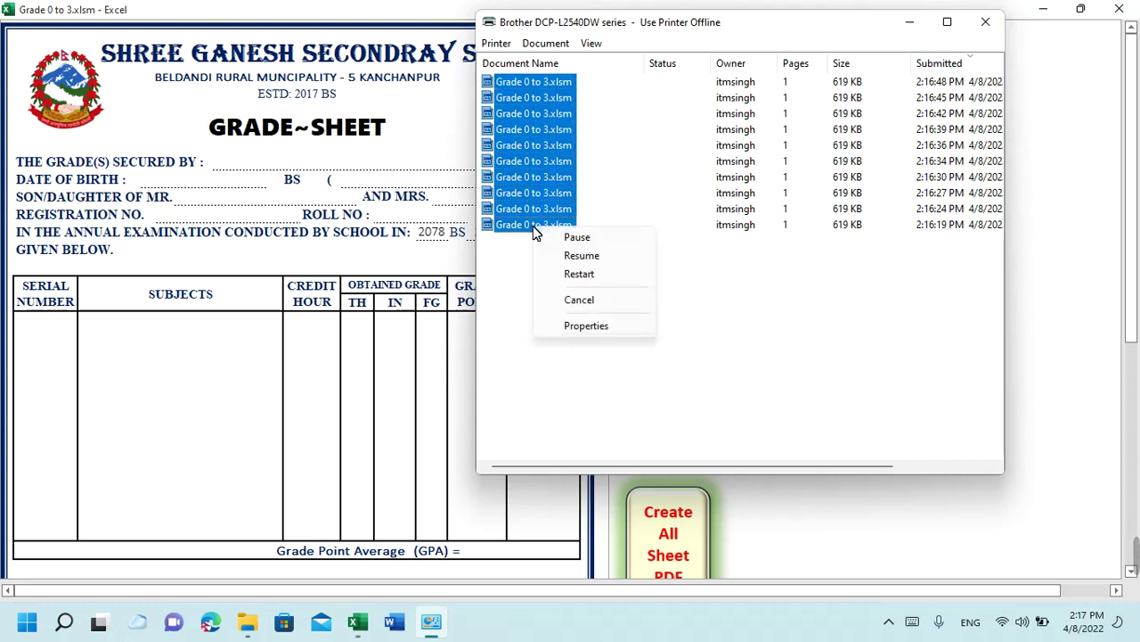
click(624, 301)
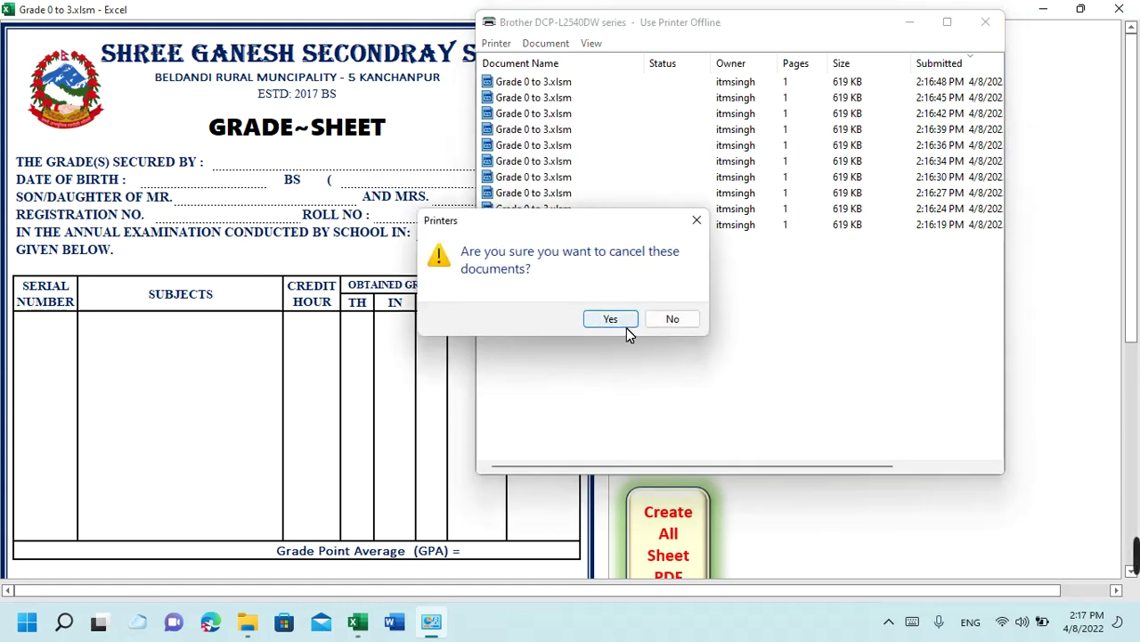
click(626, 326)
Close the emptied print queue and load the grade sheet for serial number 1
click(986, 24)
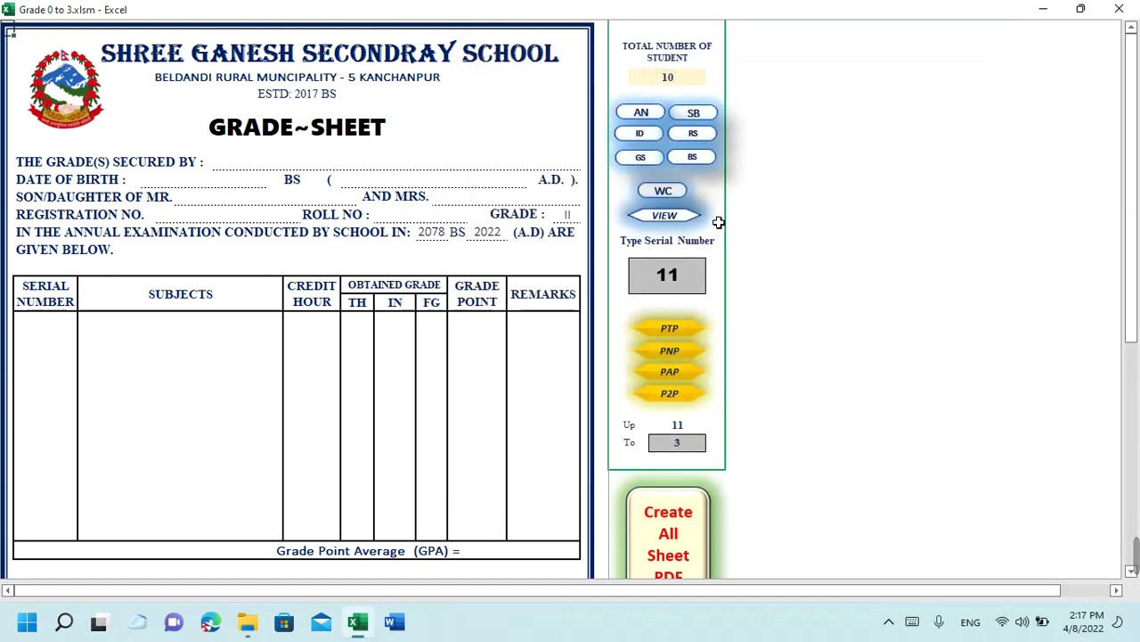
click(700, 273)
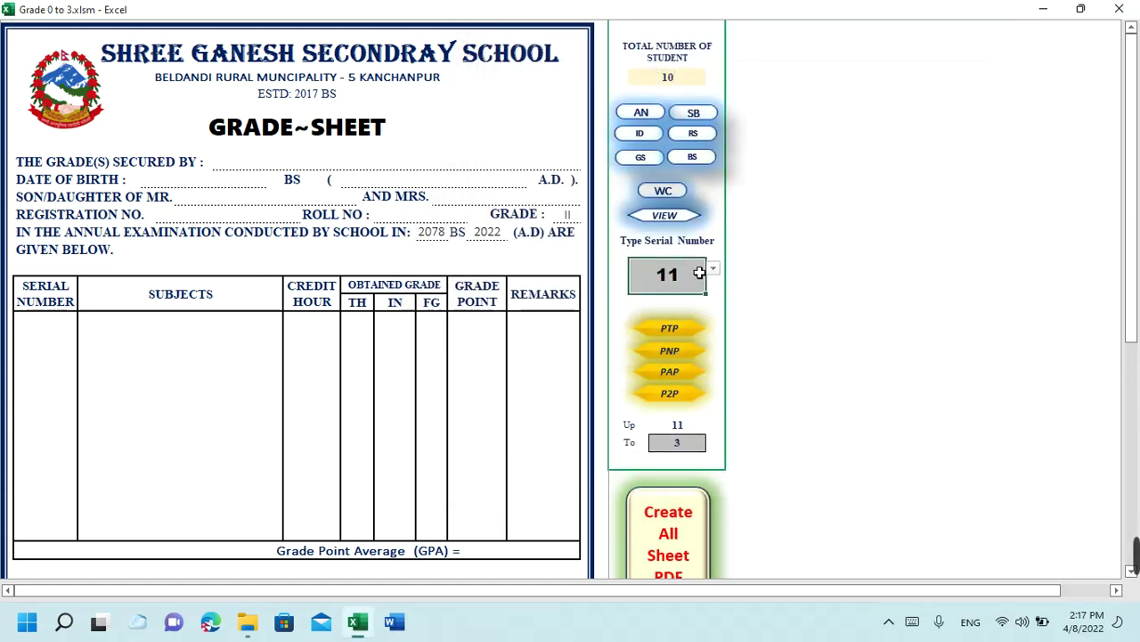
text(1)
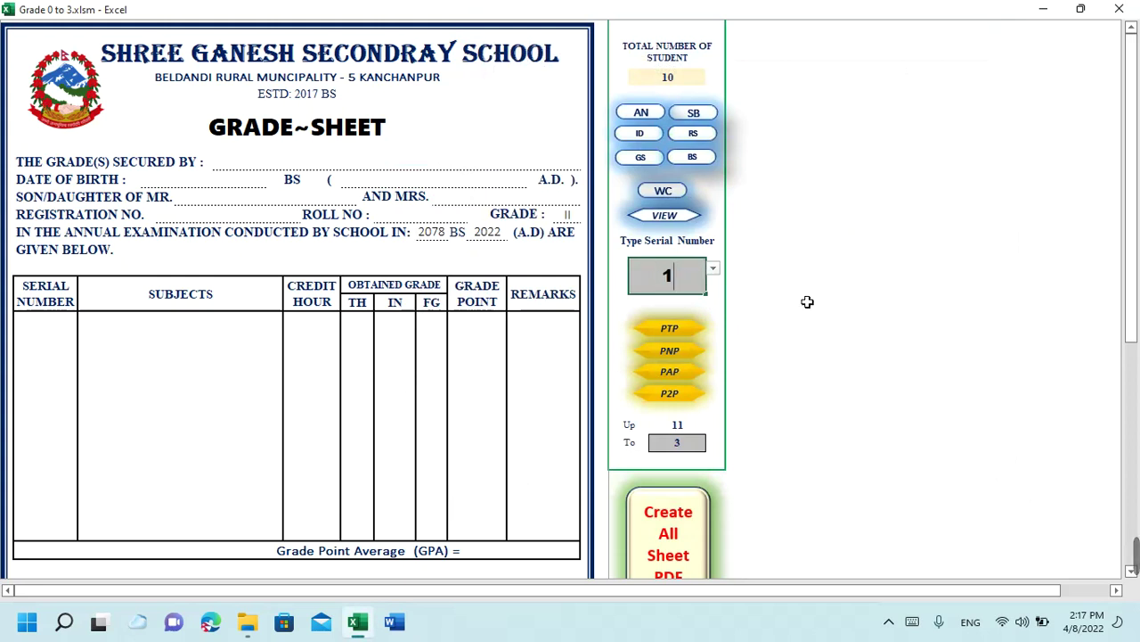
key(Return)
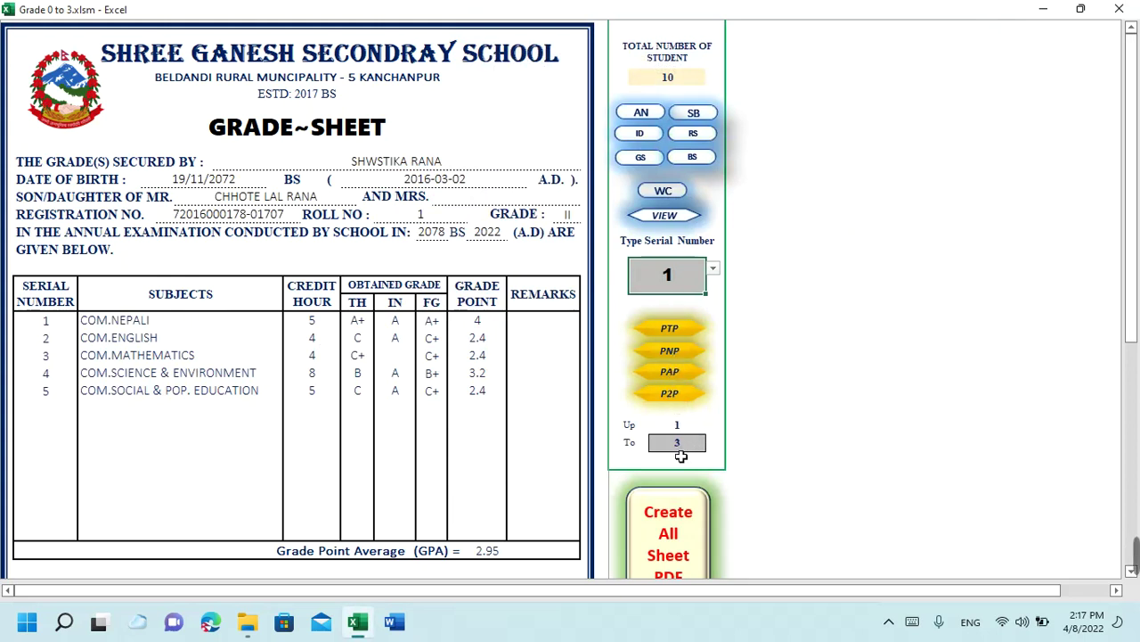
Set the range end to 4 and print grade sheets for serials 1 to 4 with P2P
click(696, 449)
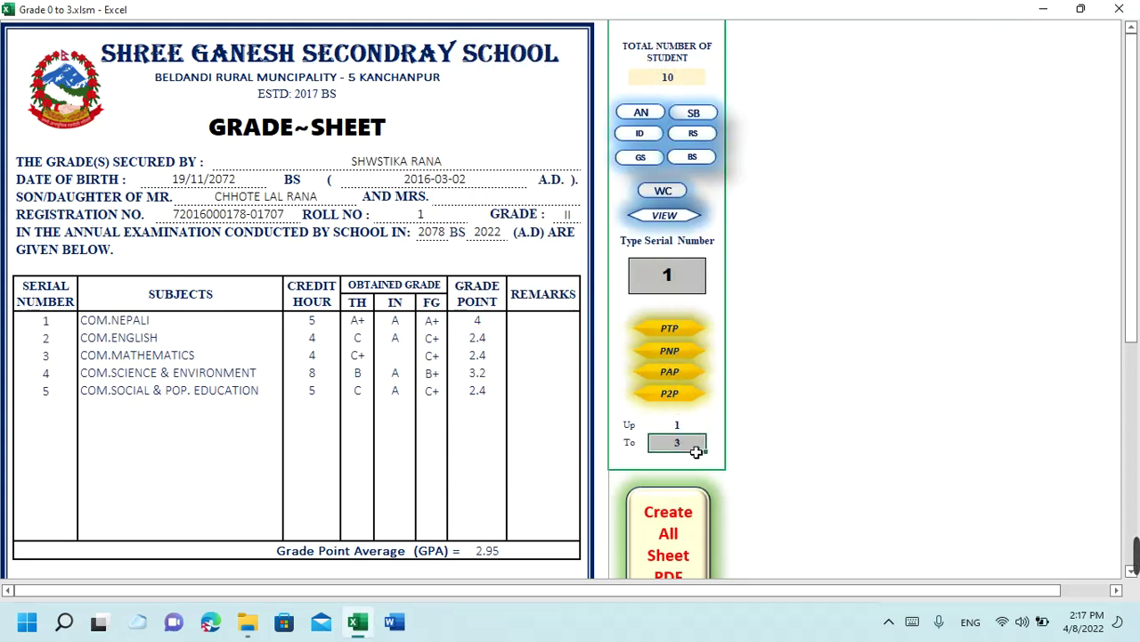
text(4)
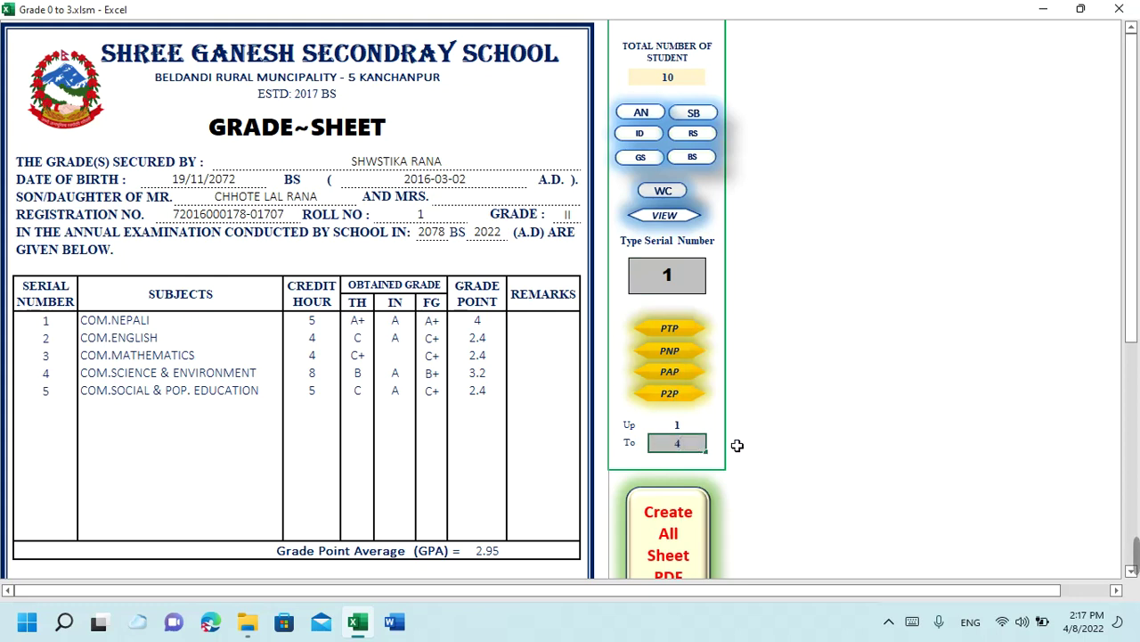
click(738, 445)
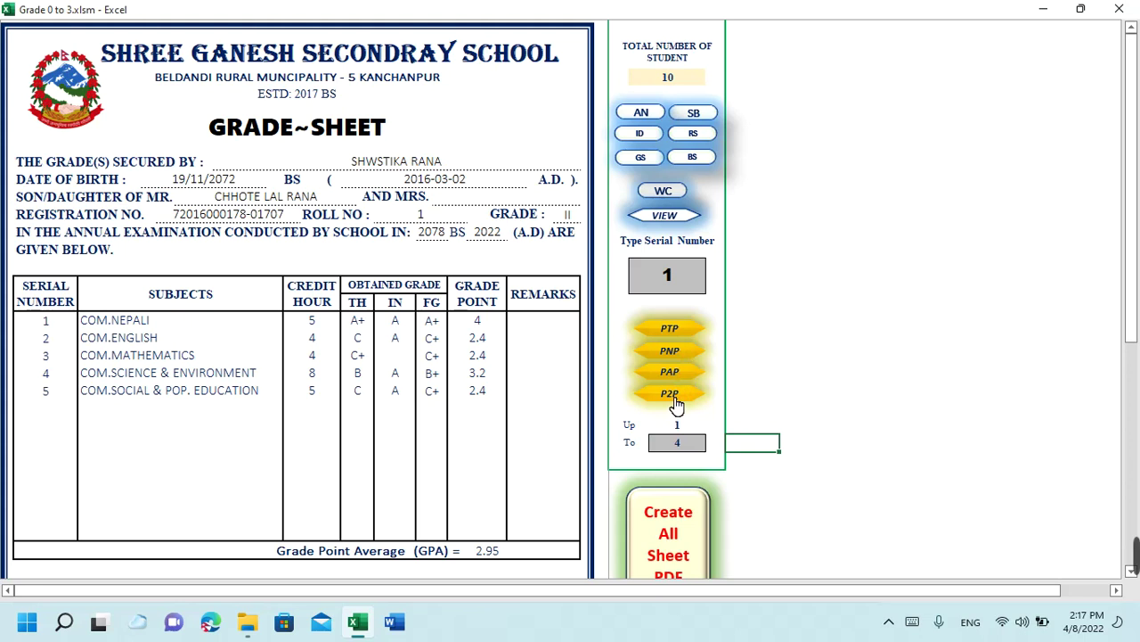
click(677, 396)
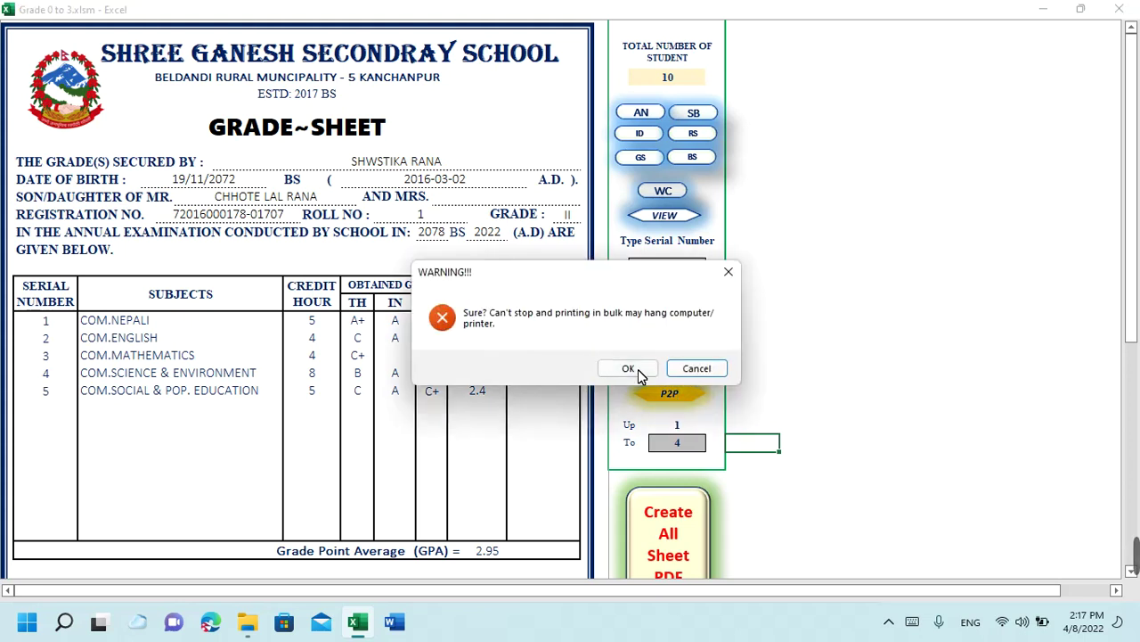
click(628, 369)
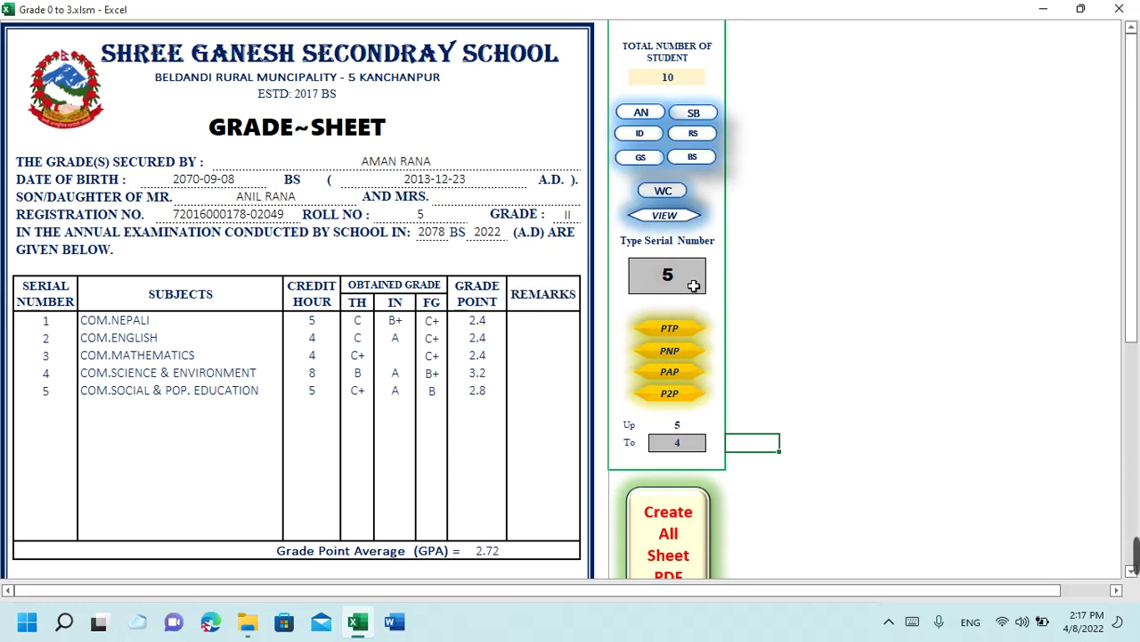
click(891, 624)
Open the Brother printer's print queue and move it to the lower right
right_click(888, 547)
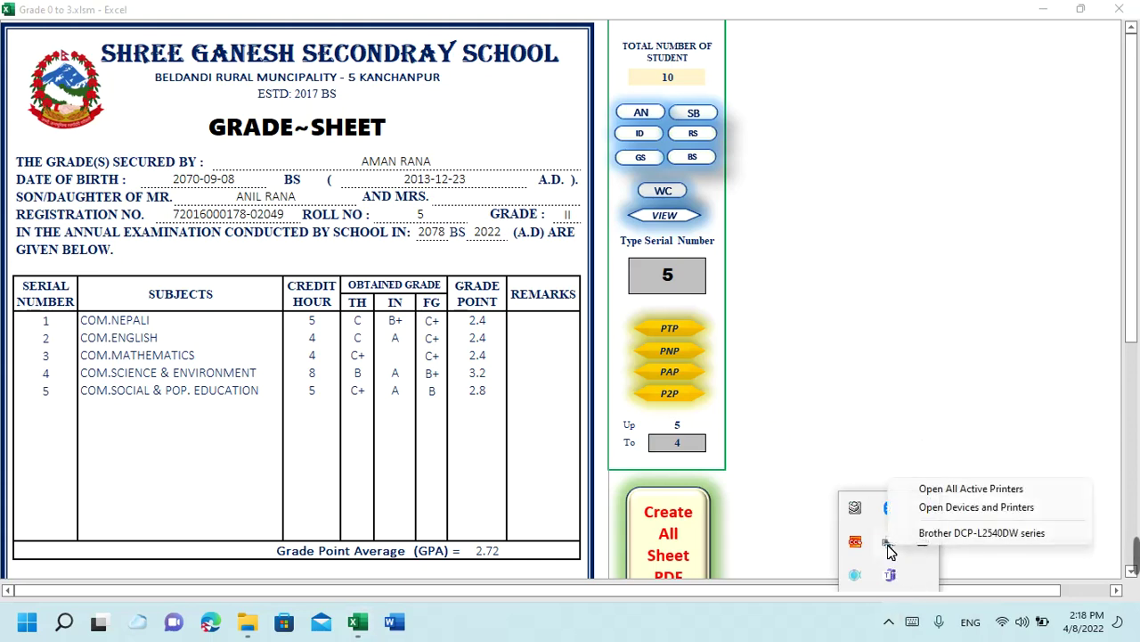
click(980, 488)
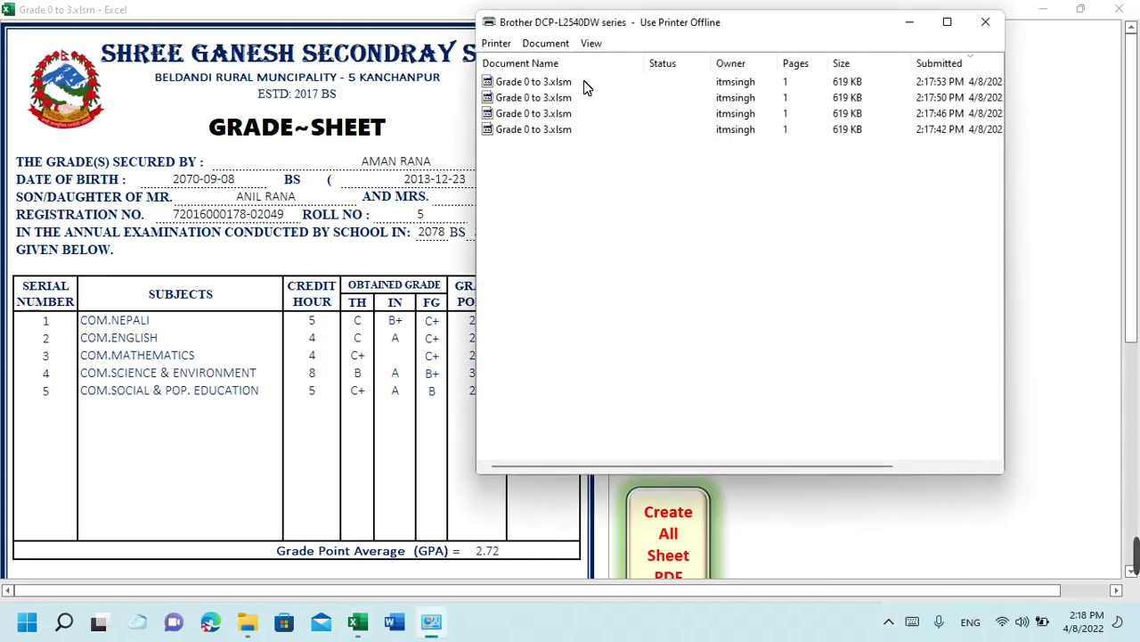
click(543, 82)
mouse_move(654, 31)
mouse_down()
mouse_move(854, 366)
mouse_move(956, 174)
mouse_up()
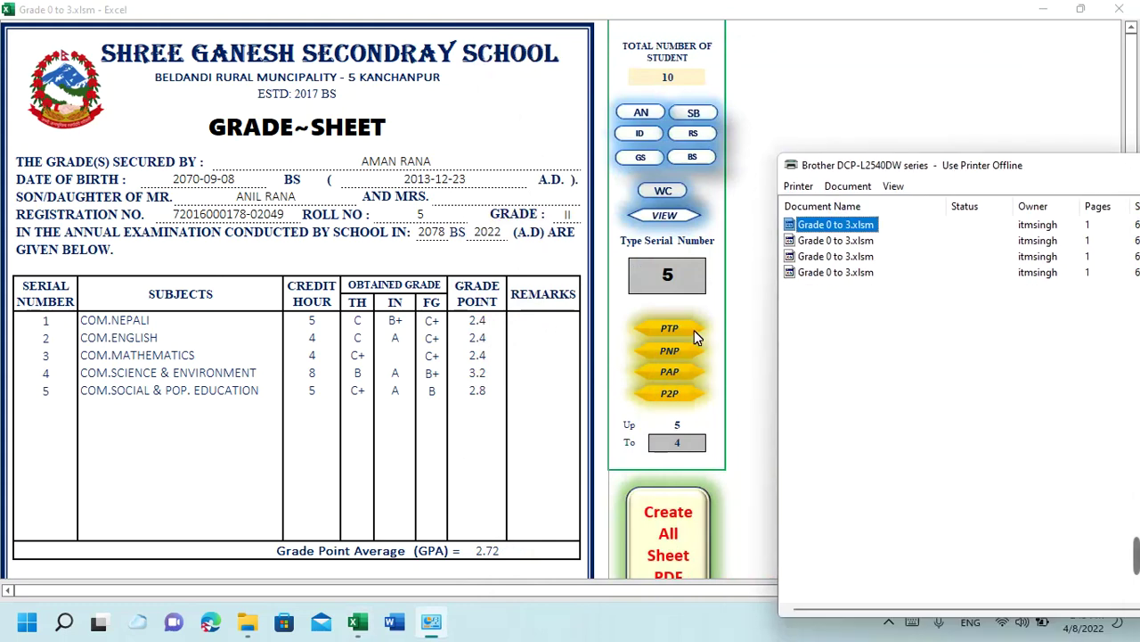
Select and cancel all four queued Grade 0 to 3.xlsm print jobs
click(829, 240)
click(835, 256)
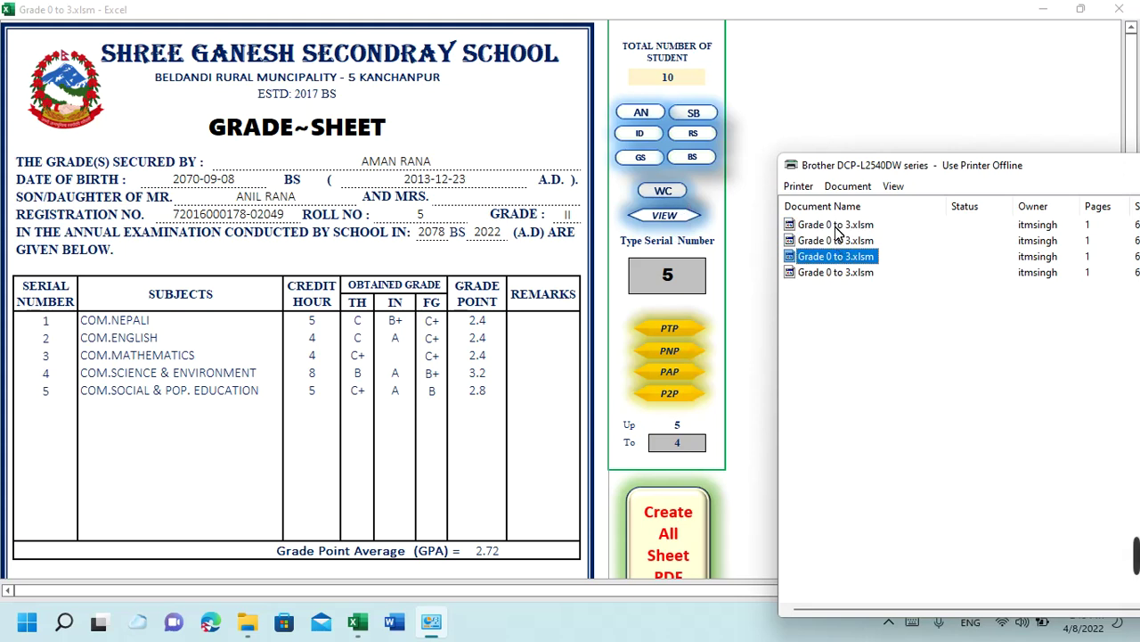
click(840, 228)
click(833, 240)
click(827, 230)
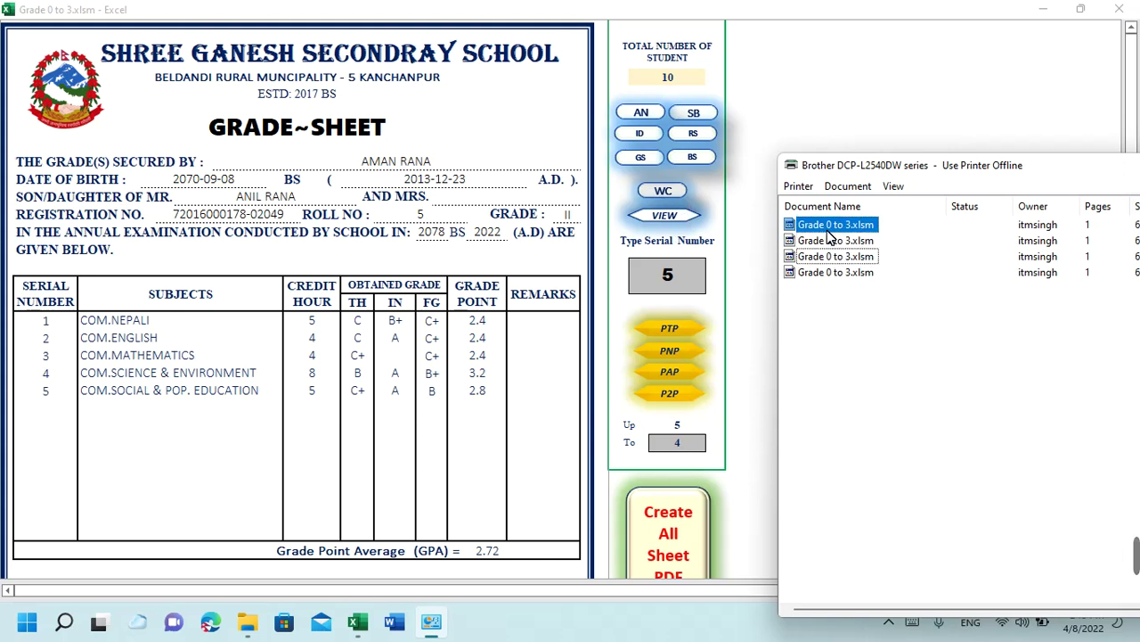
click(835, 256)
shift+click(834, 256)
shift+click(842, 272)
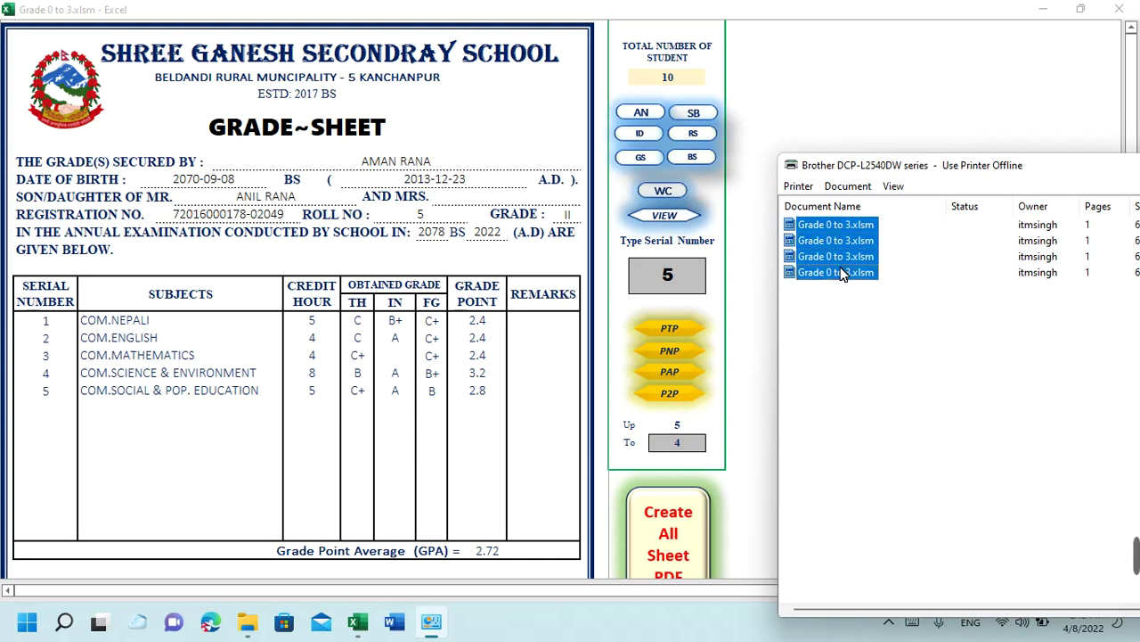
right_click(849, 260)
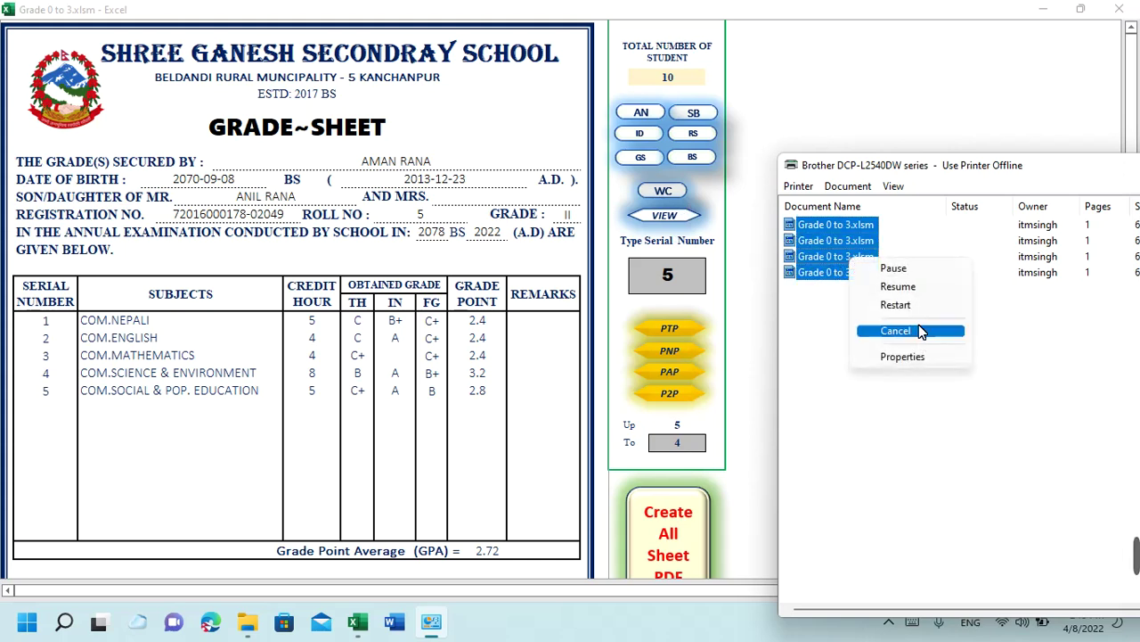
click(922, 330)
click(624, 318)
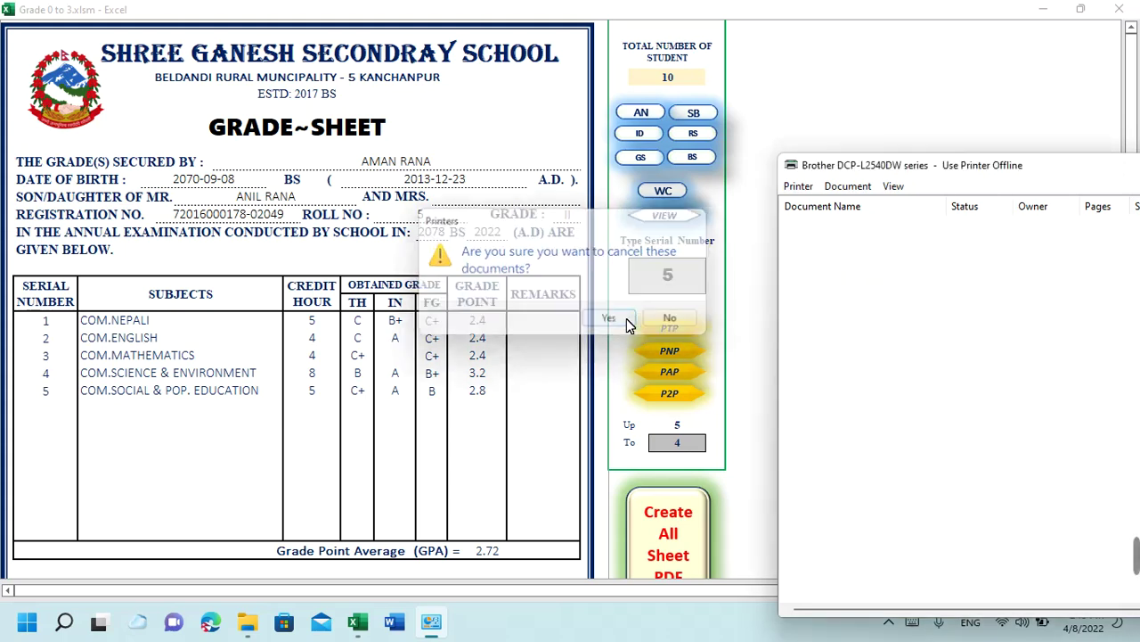
drag(1067, 166, 723, 142)
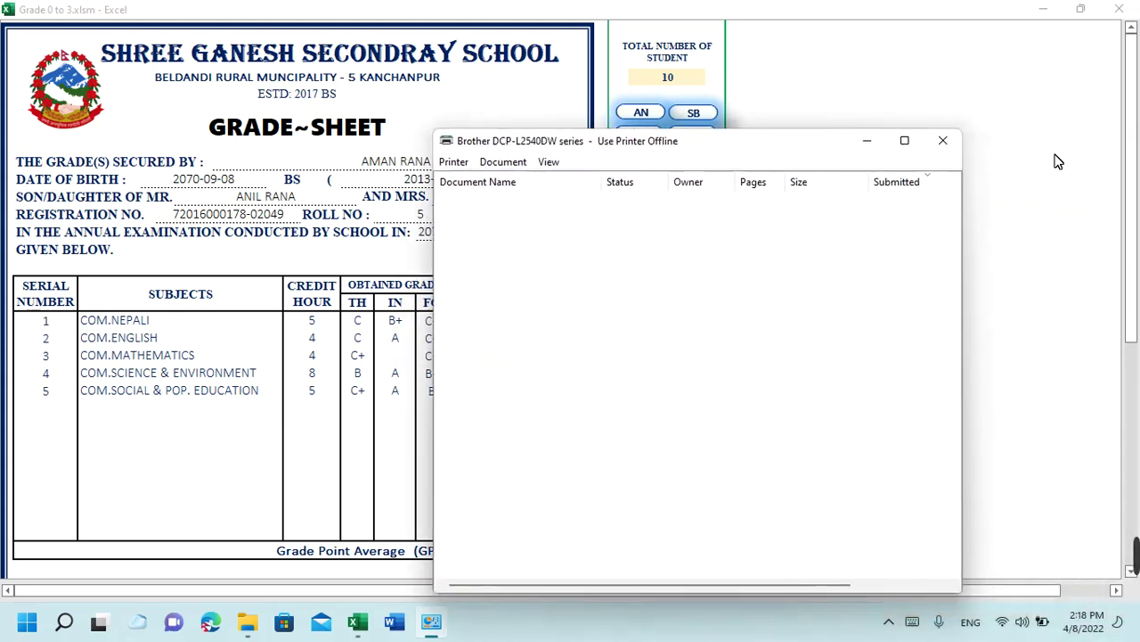
click(943, 141)
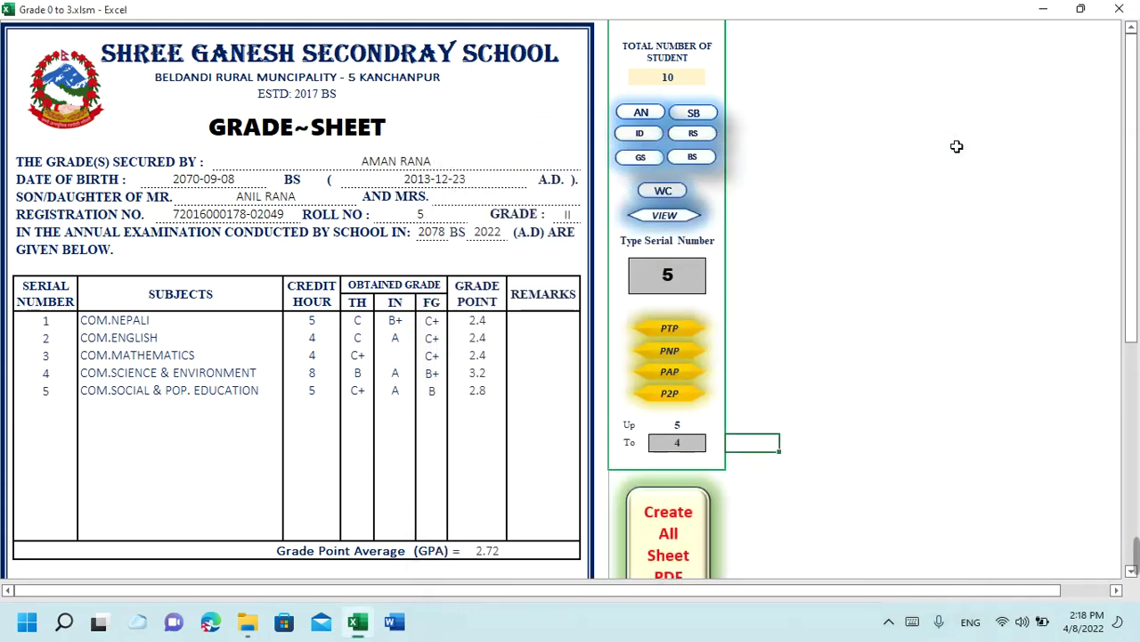
click(677, 190)
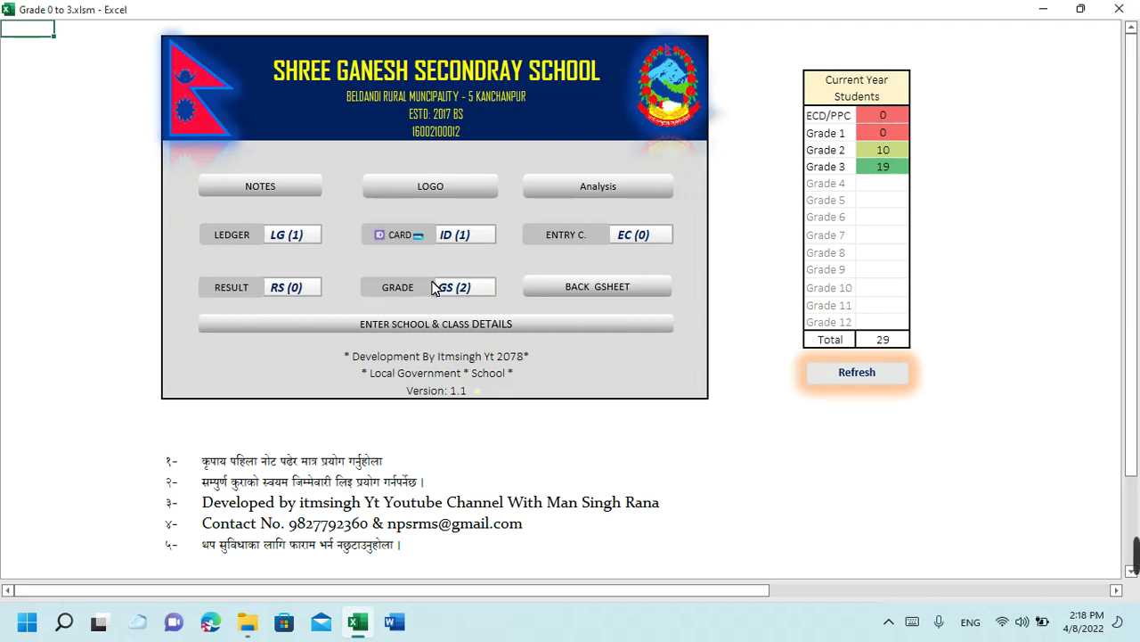
click(450, 290)
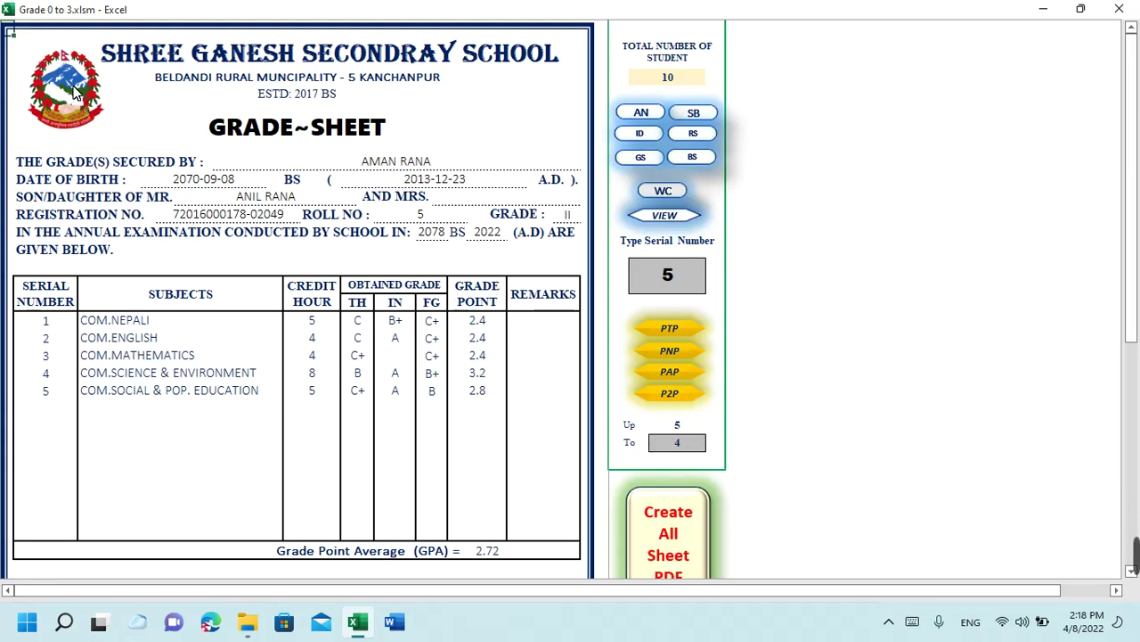
click(653, 193)
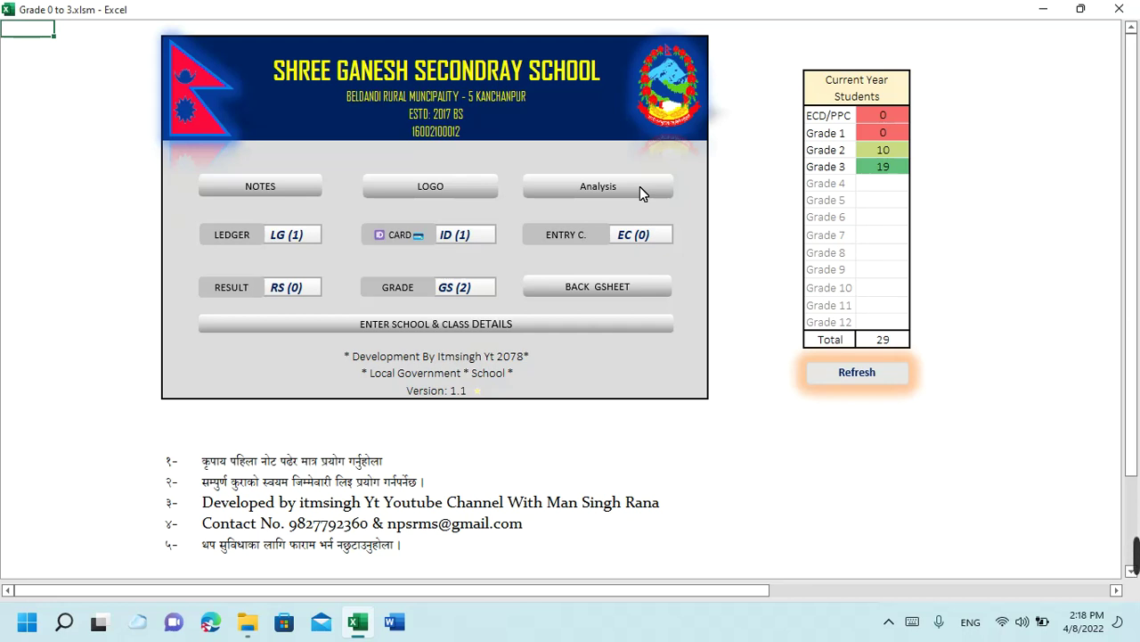
click(545, 393)
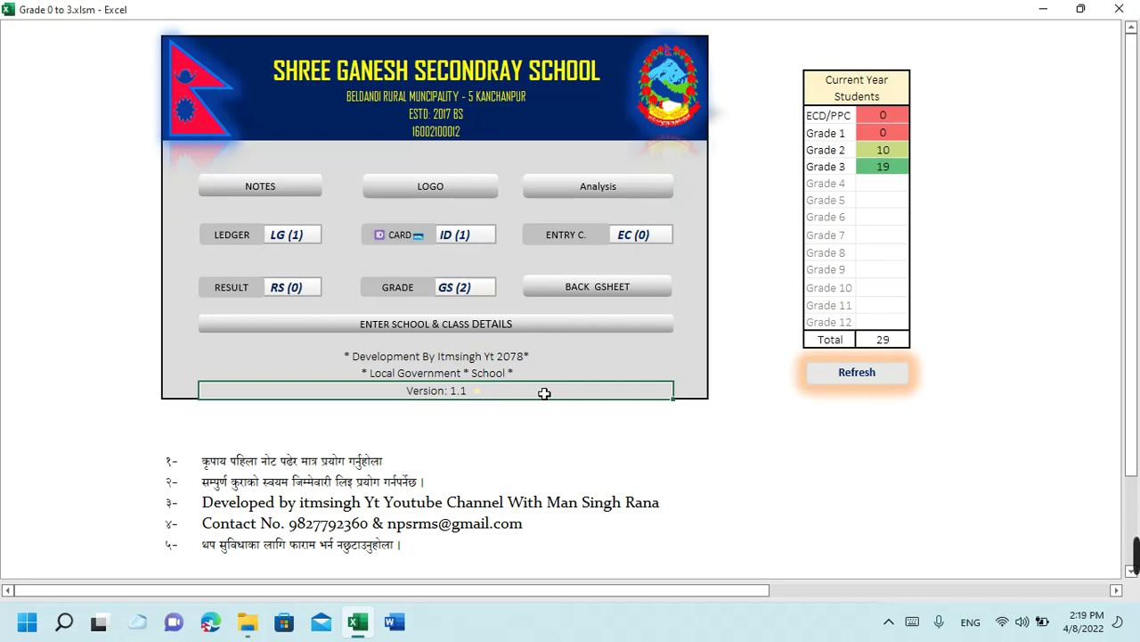
click(688, 439)
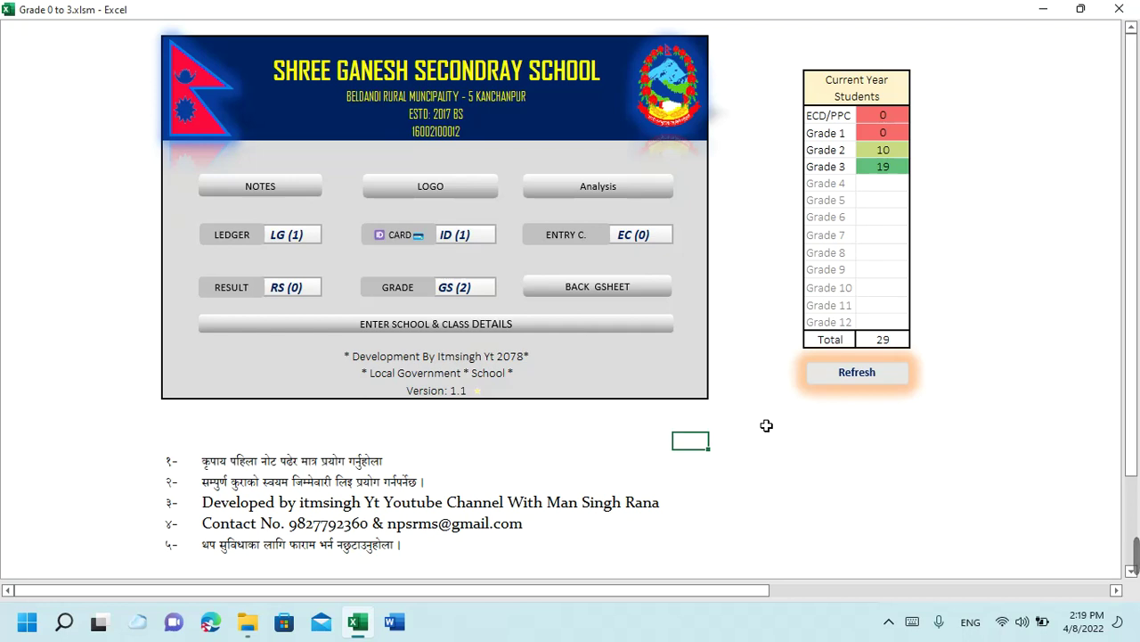
click(699, 427)
click(698, 410)
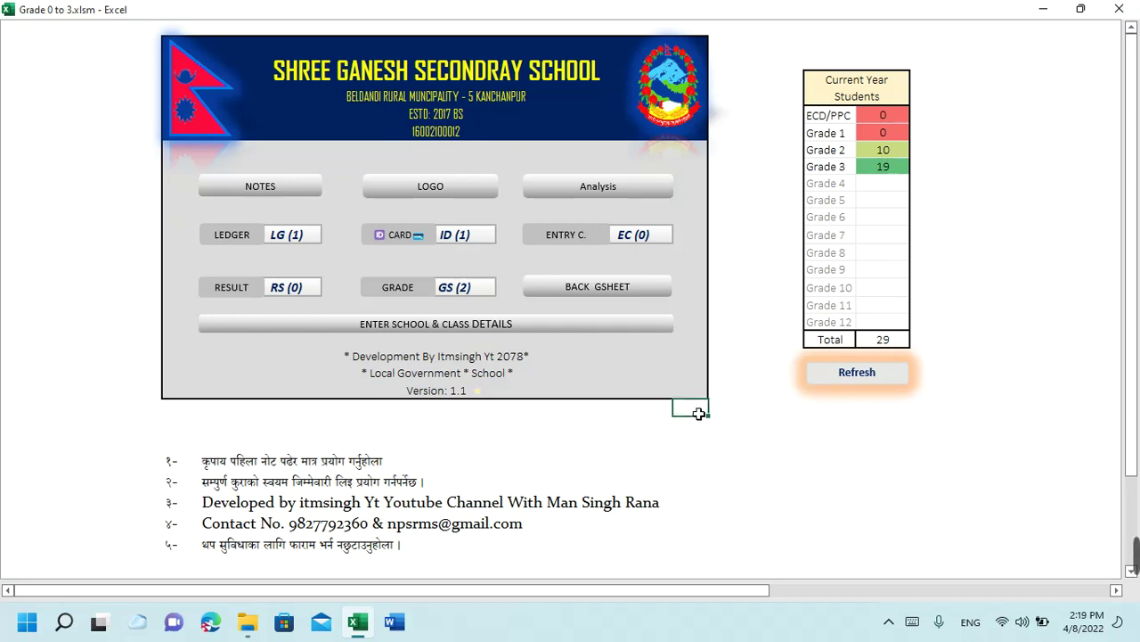
click(698, 391)
click(694, 375)
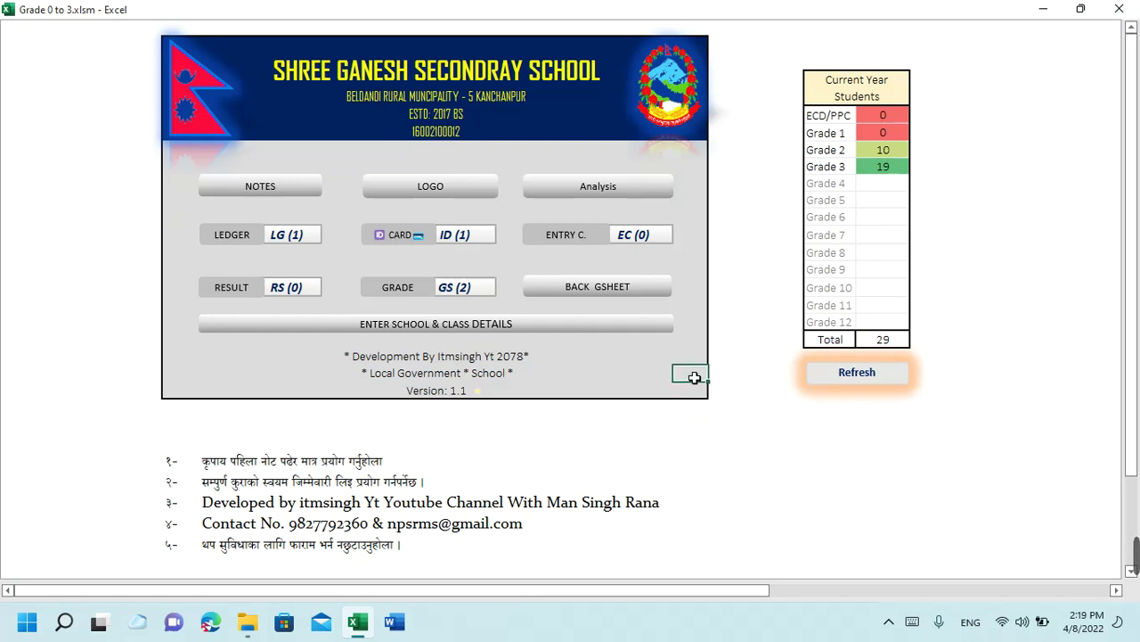
click(699, 359)
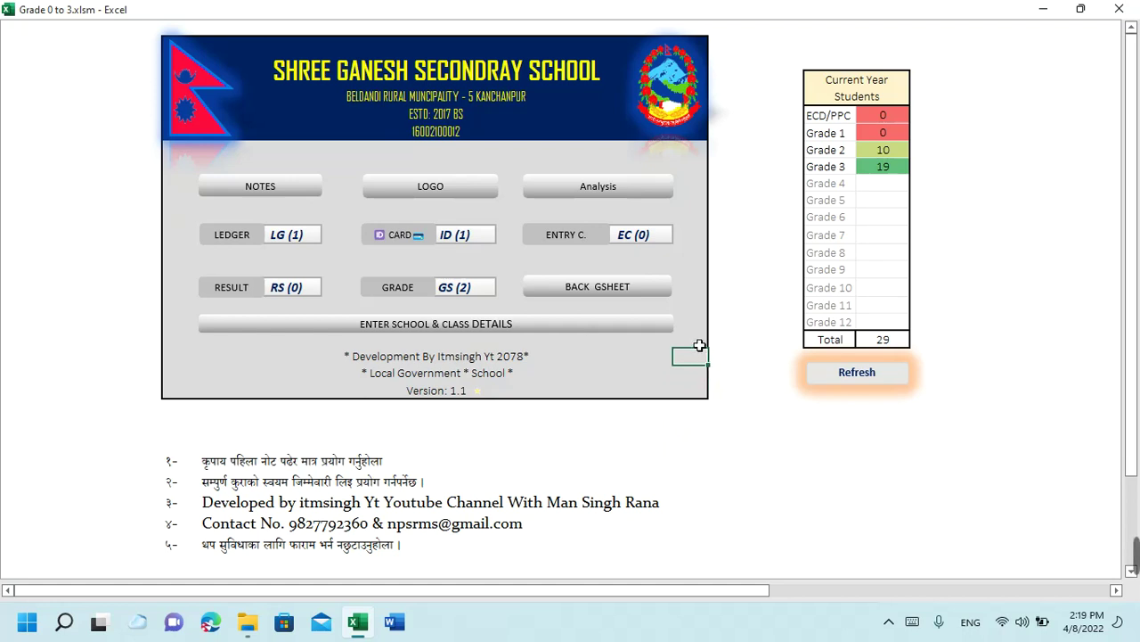
click(699, 343)
click(698, 327)
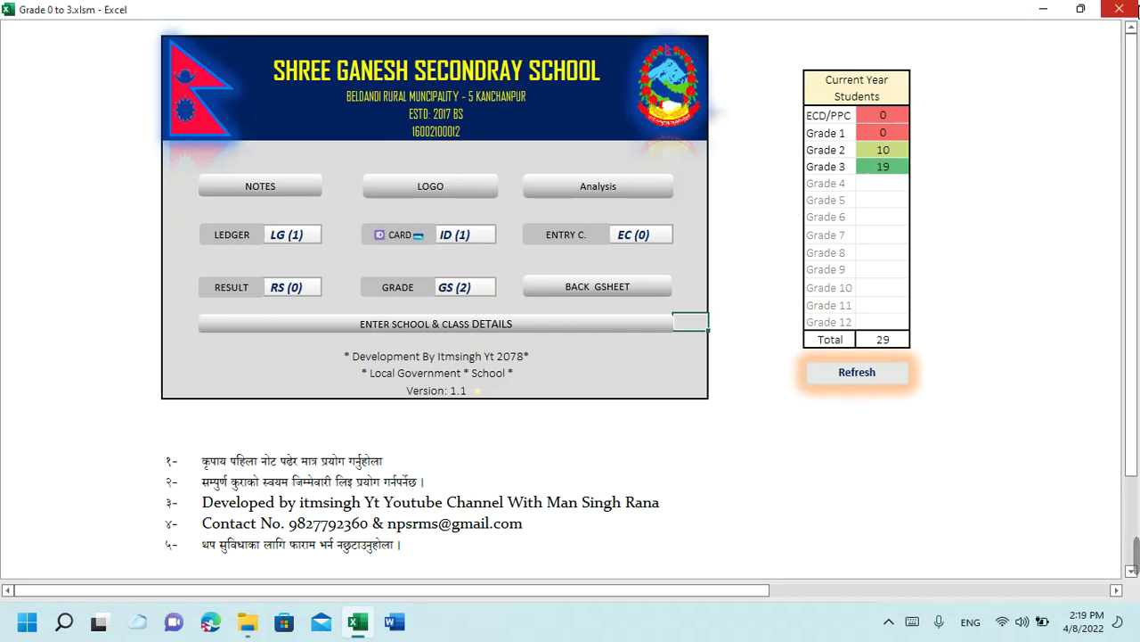
Close Grade 0 to 3 with Don't Save, then open Grade 4 to 8.xlsm from RS 8000
click(1119, 8)
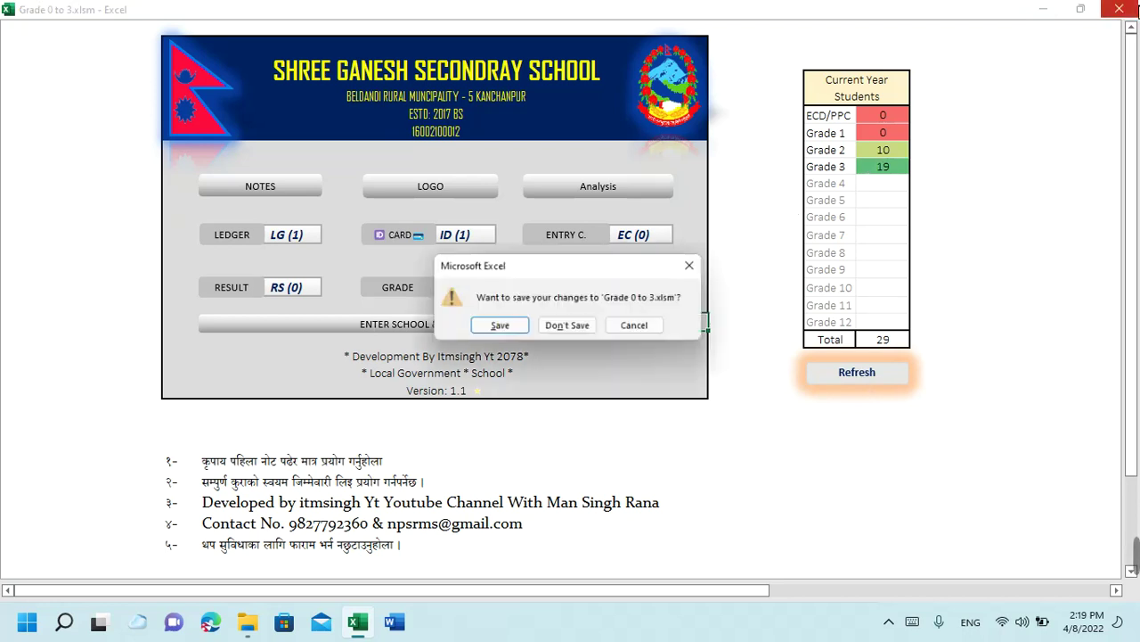
click(582, 327)
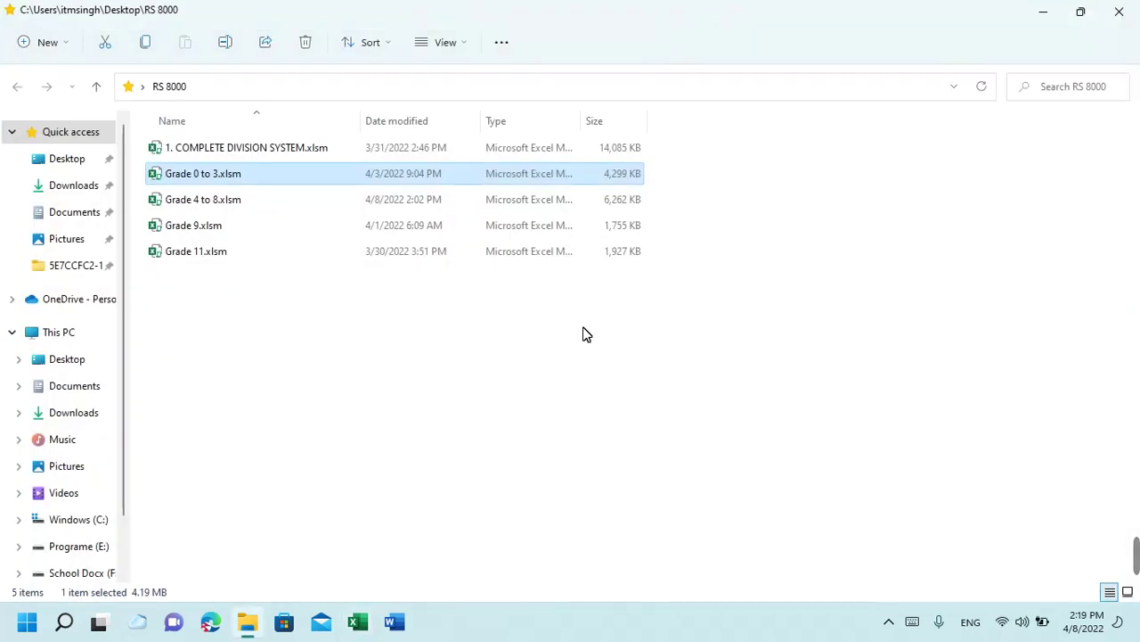
double_click(396, 211)
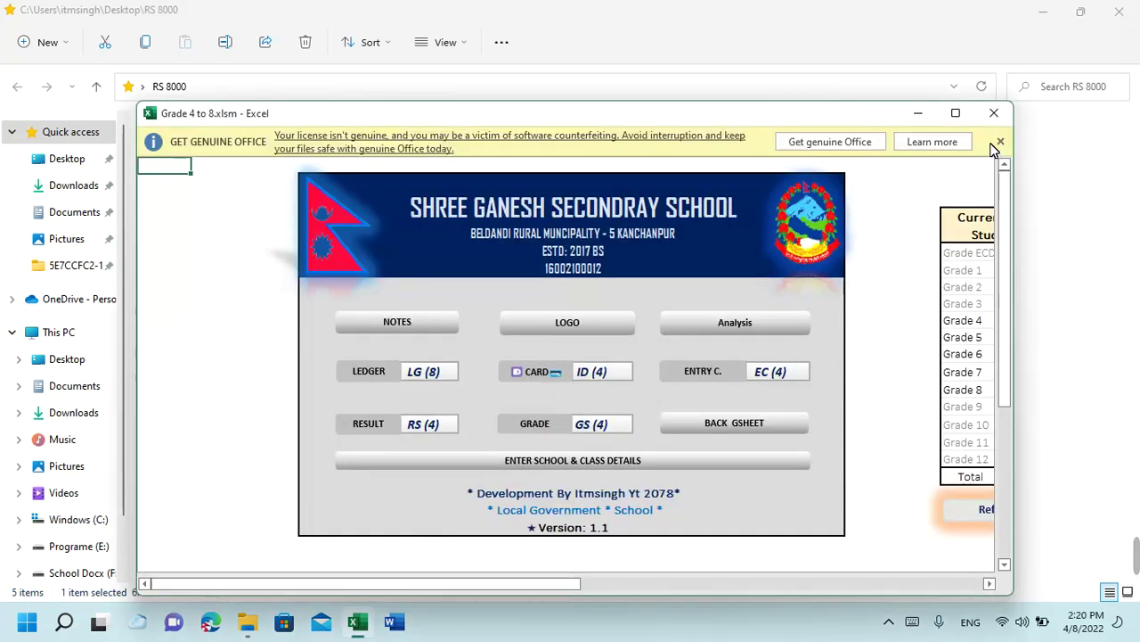
Dismiss the licence bar, maximize the workbook, and view the LOGO sheet before returning
click(1000, 143)
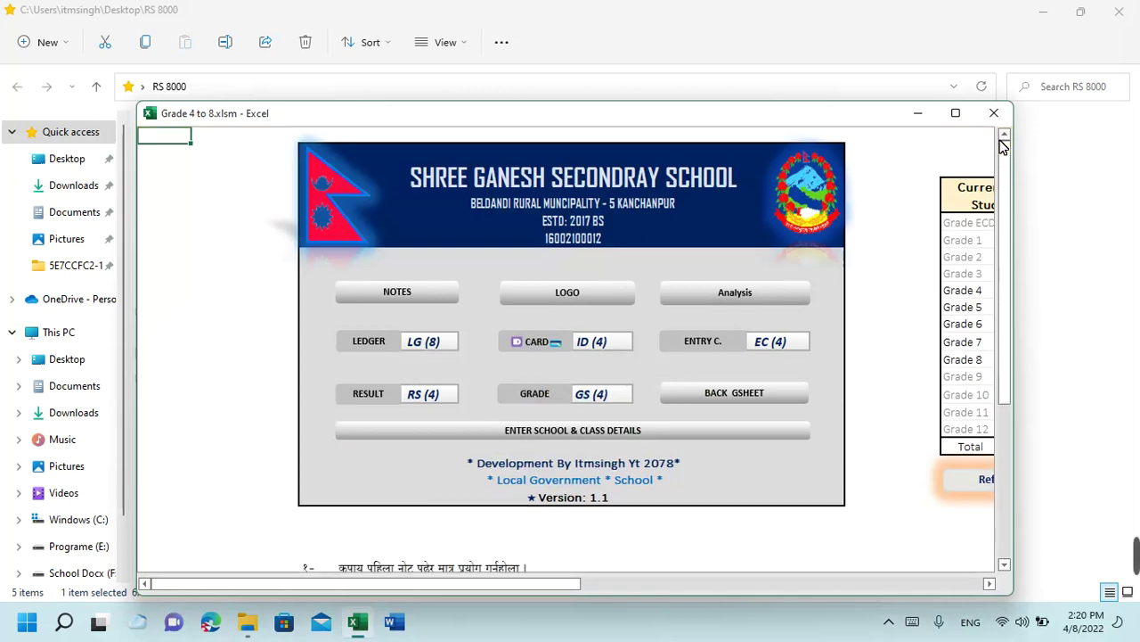
click(956, 114)
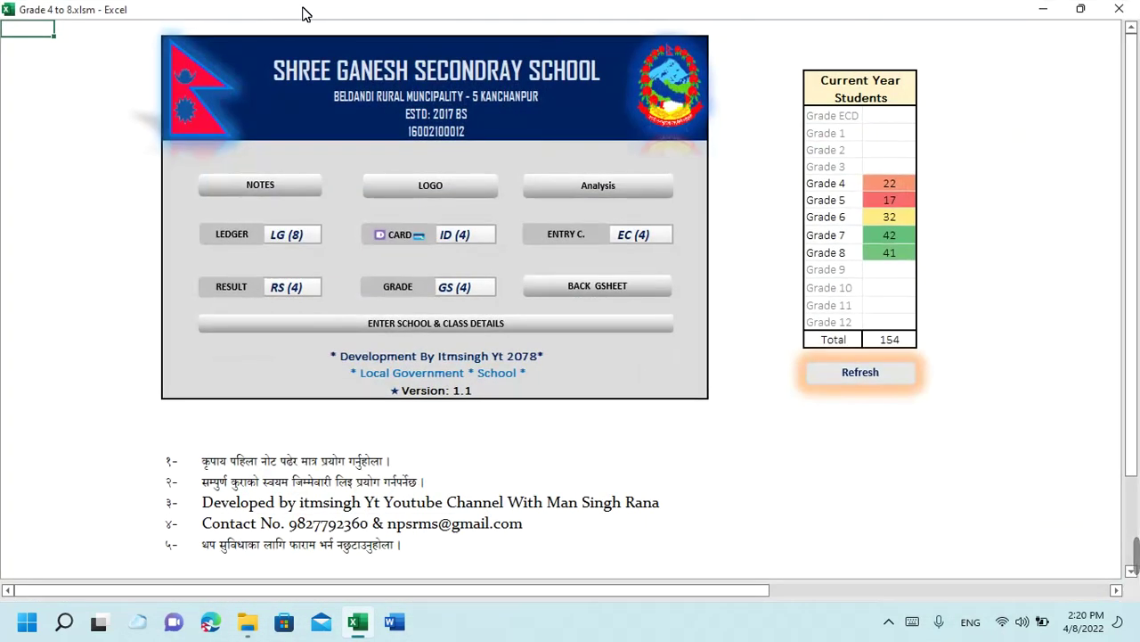
click(458, 193)
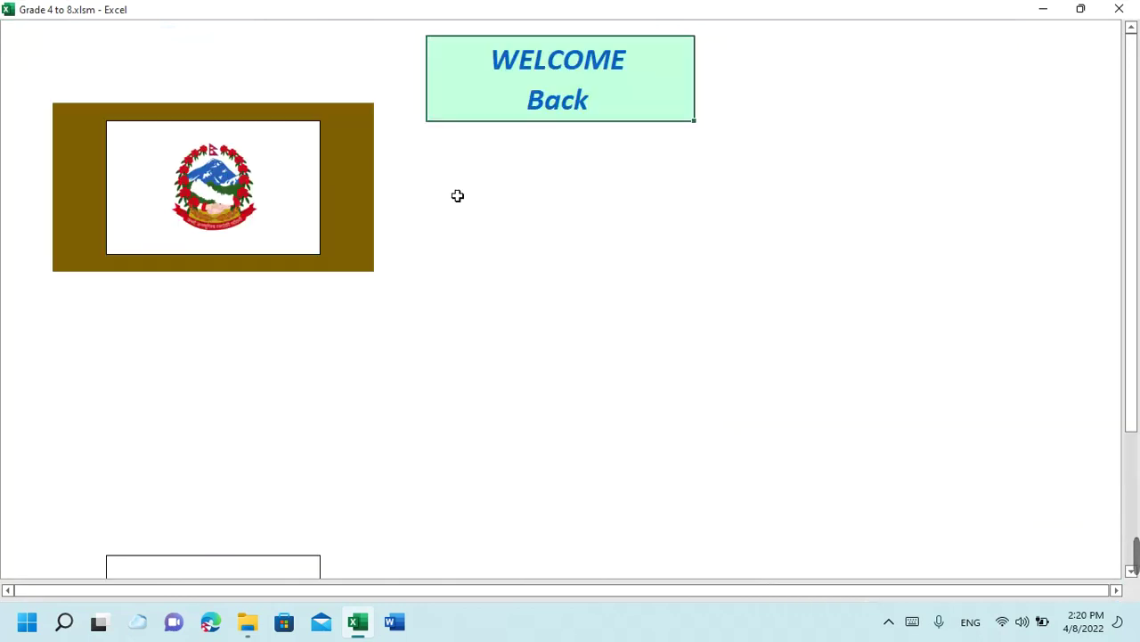
click(216, 205)
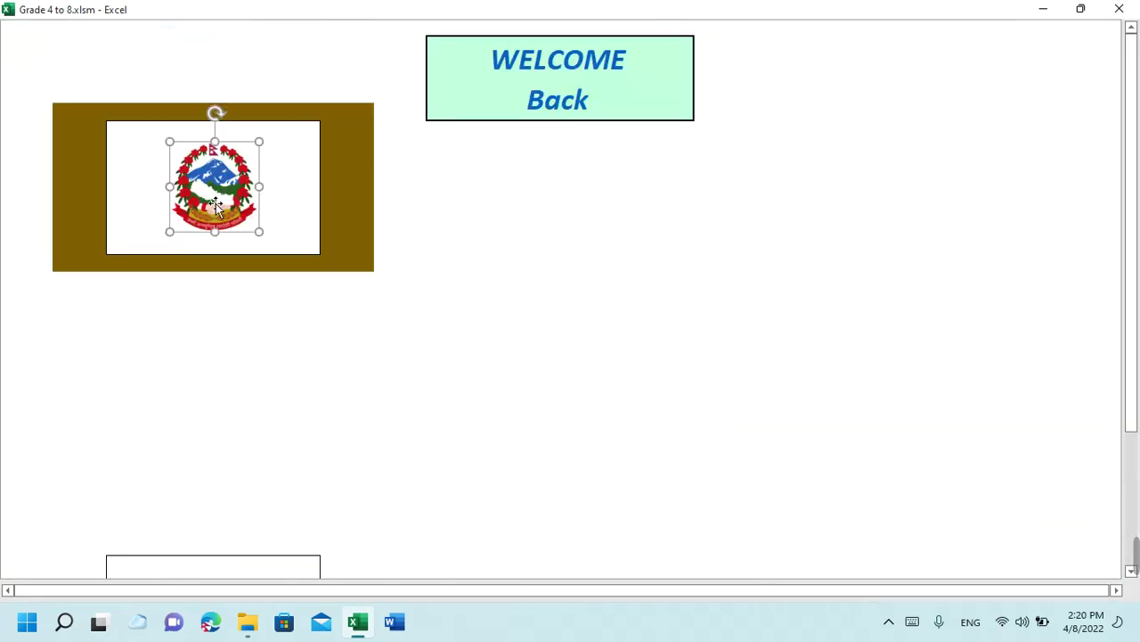
click(537, 81)
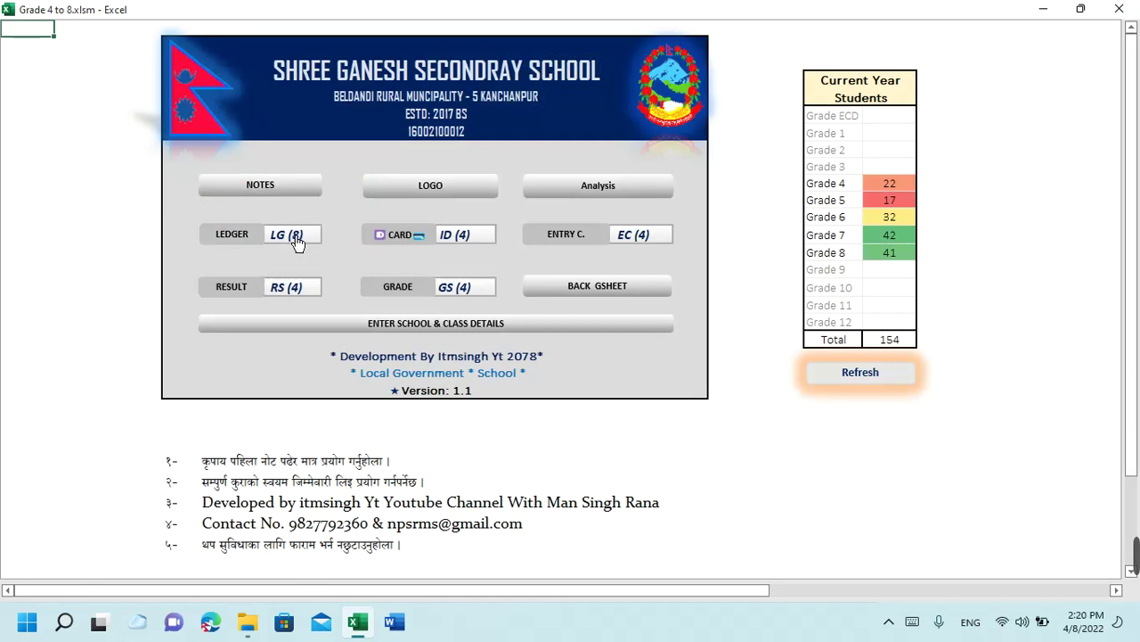
Check the Grade 4 through Grade 8 student counts on the dashboard
click(885, 188)
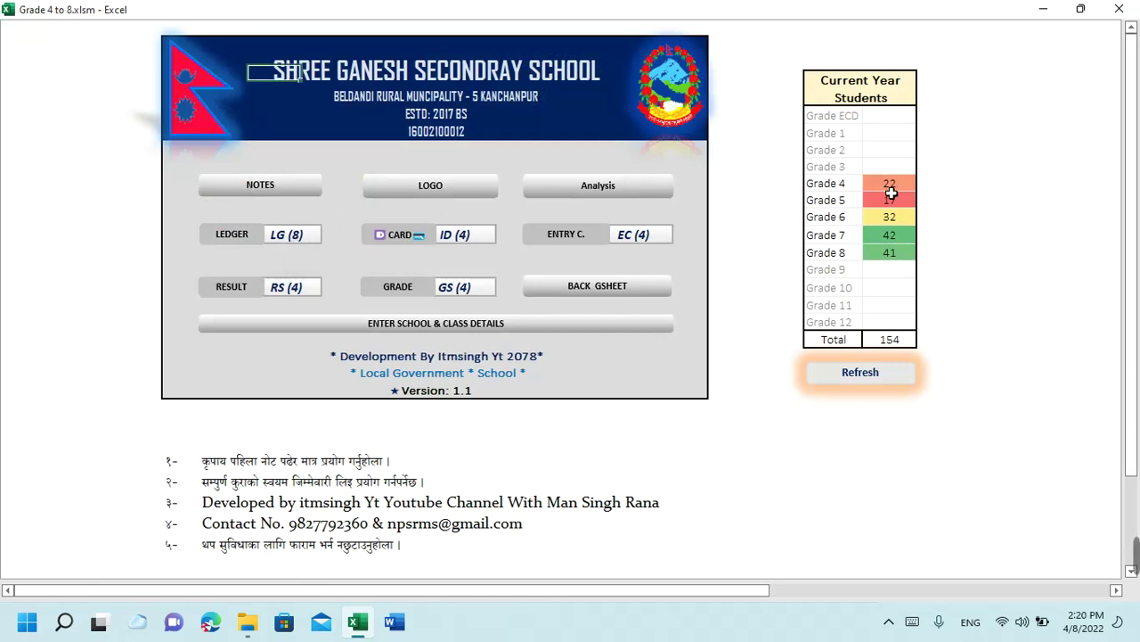
click(901, 207)
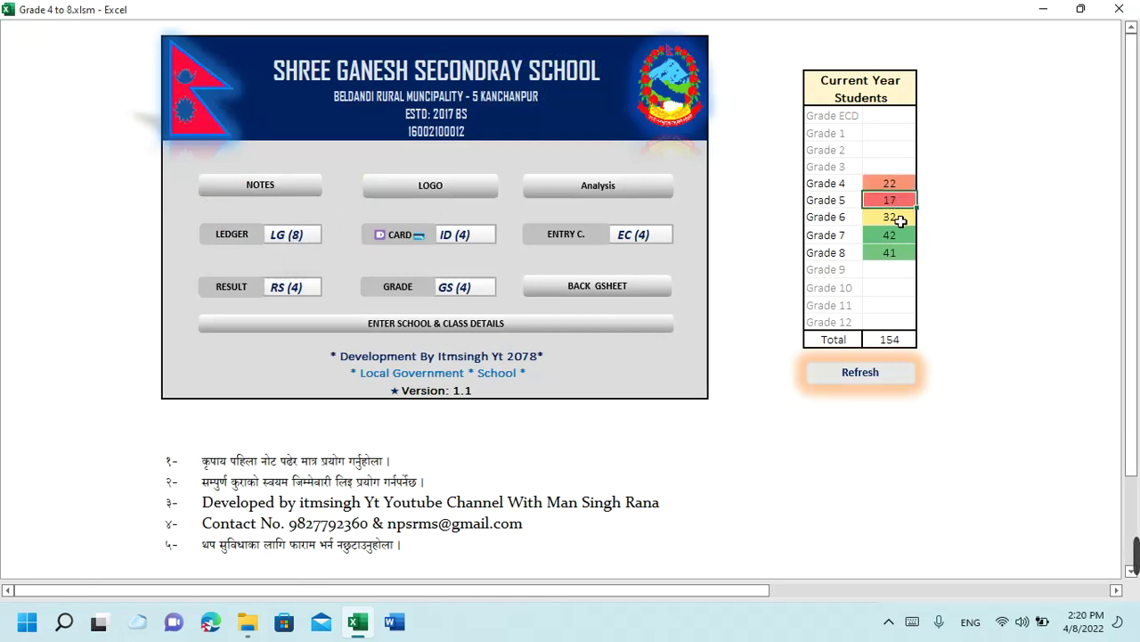
click(902, 221)
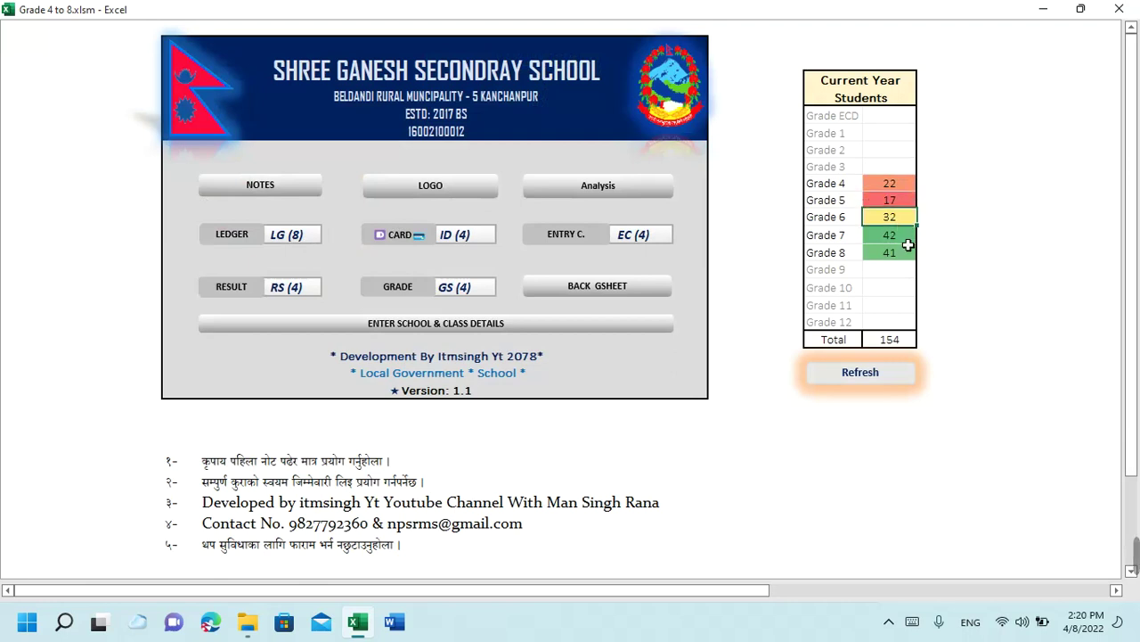
click(908, 243)
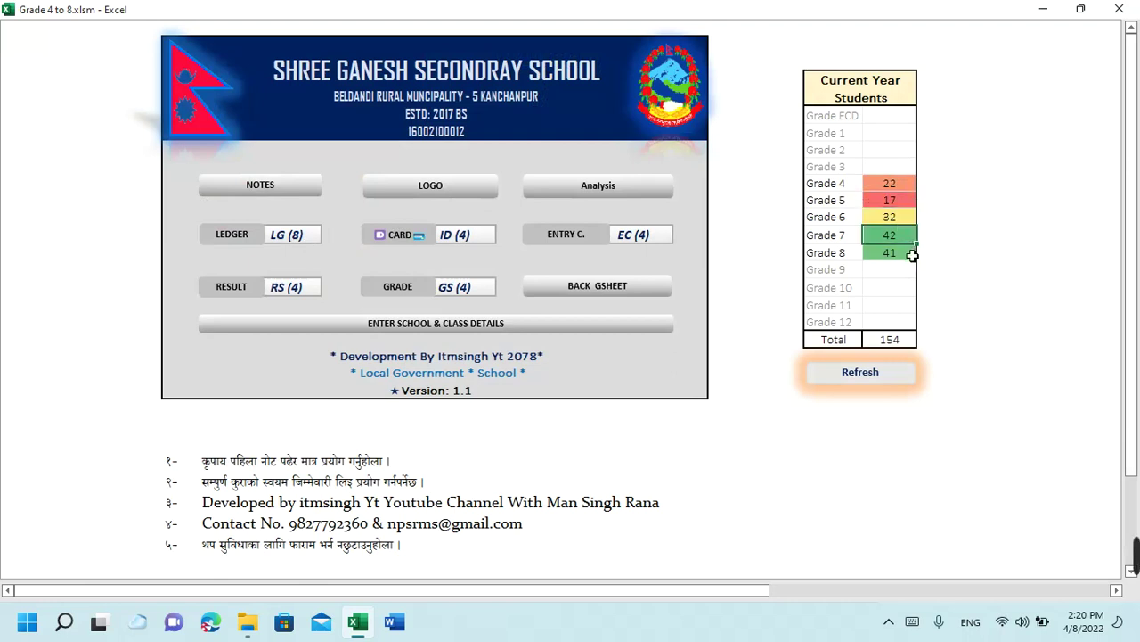
click(909, 255)
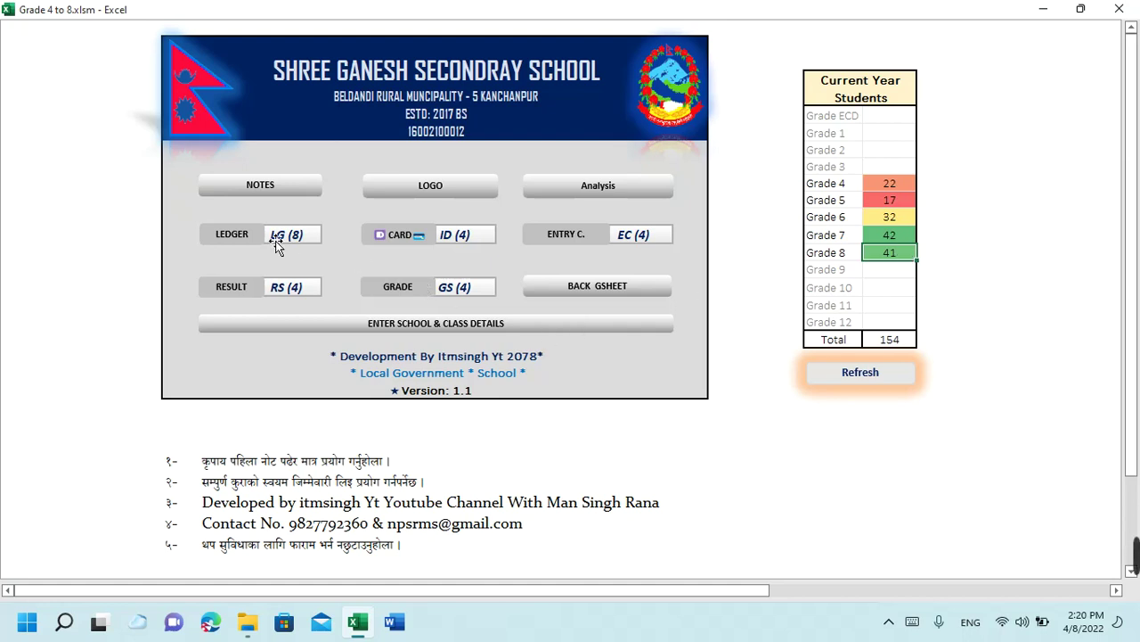
Change the ID card class choice from ID (4) to ID (8)
click(490, 238)
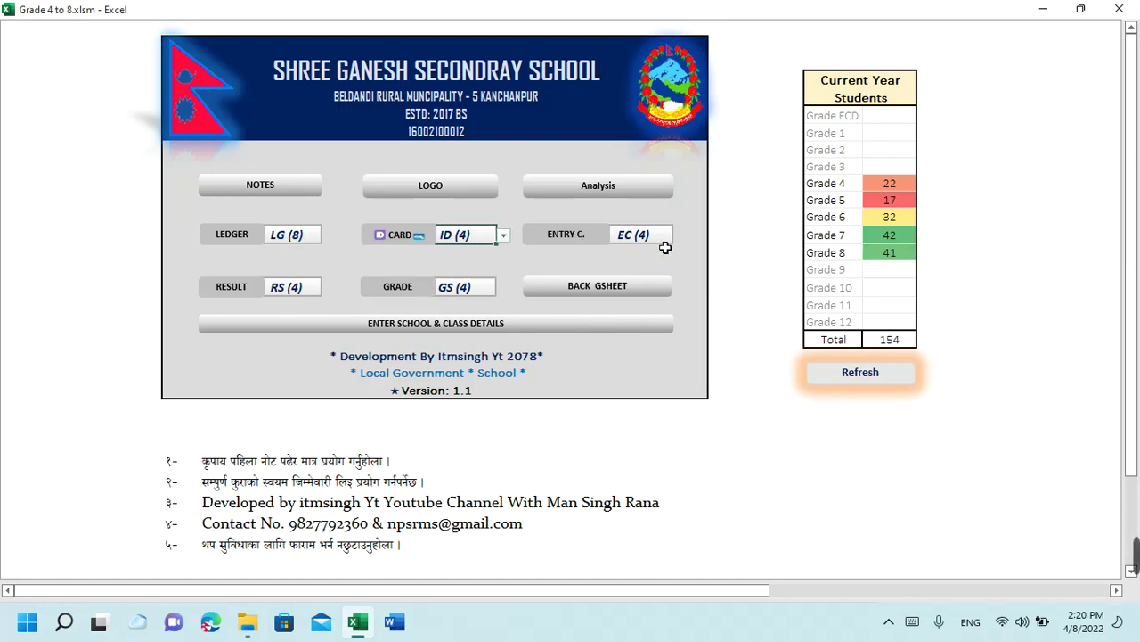
click(668, 241)
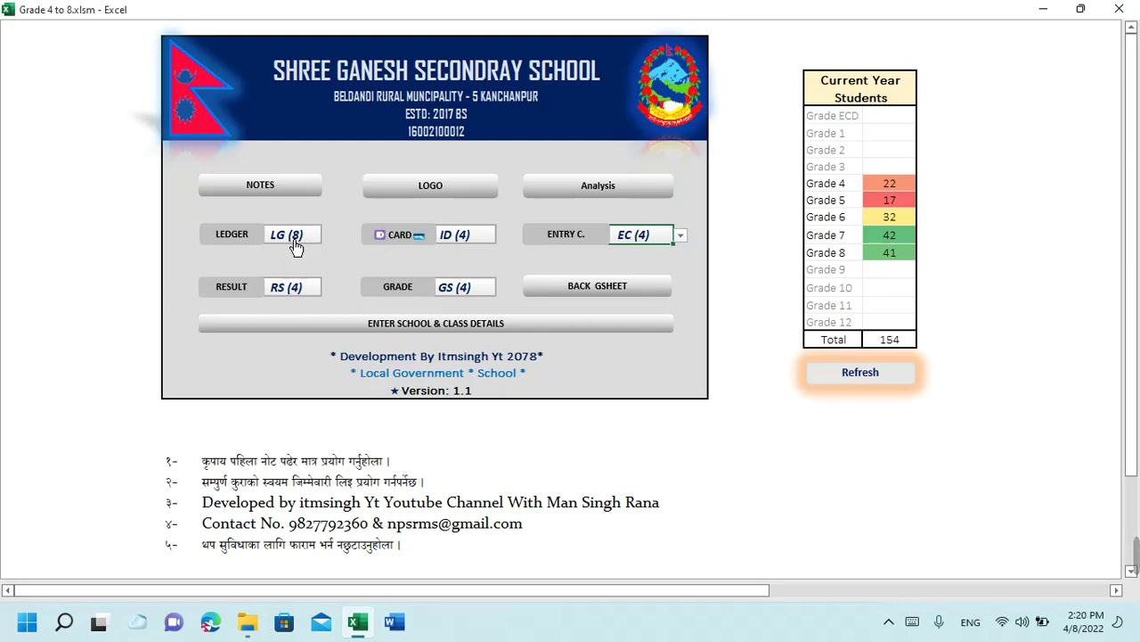
click(493, 242)
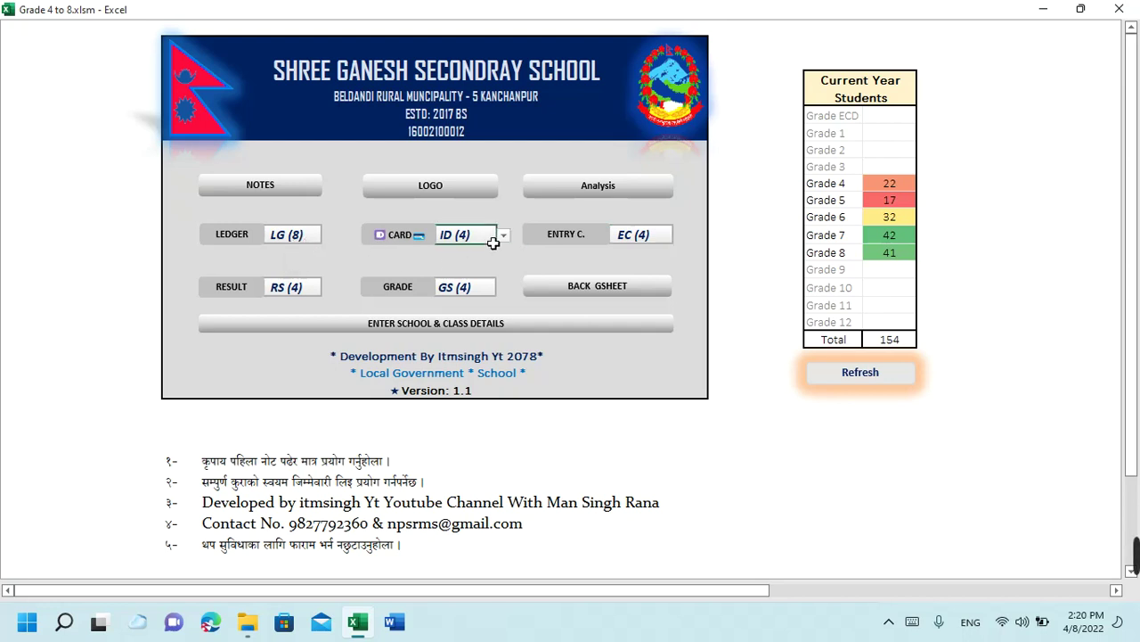
click(504, 236)
click(450, 292)
key(Return)
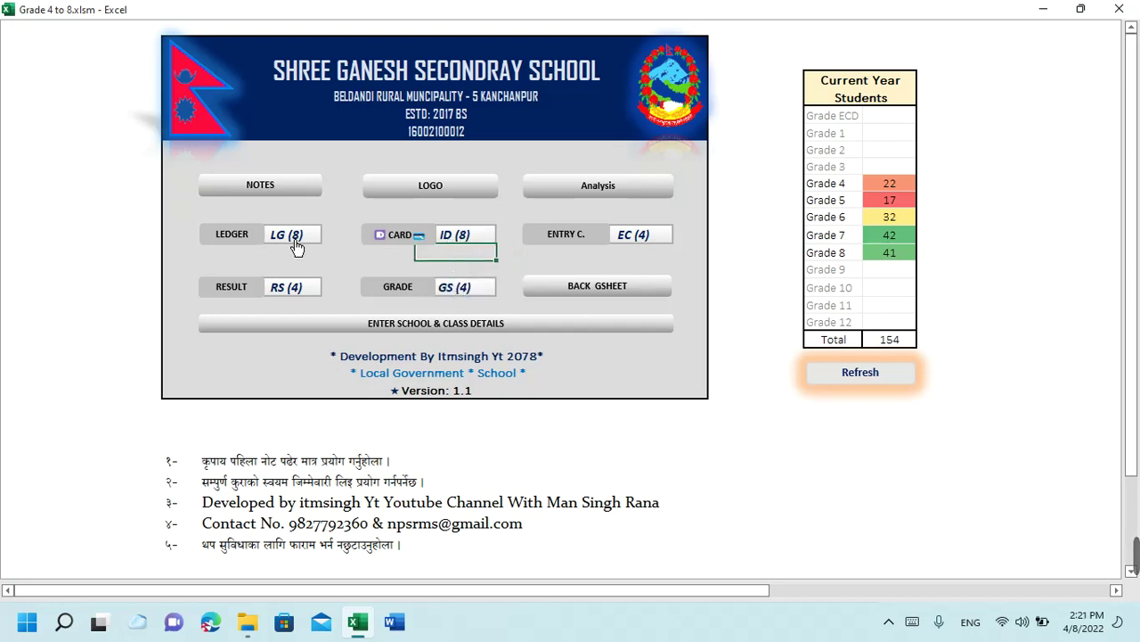
click(430, 190)
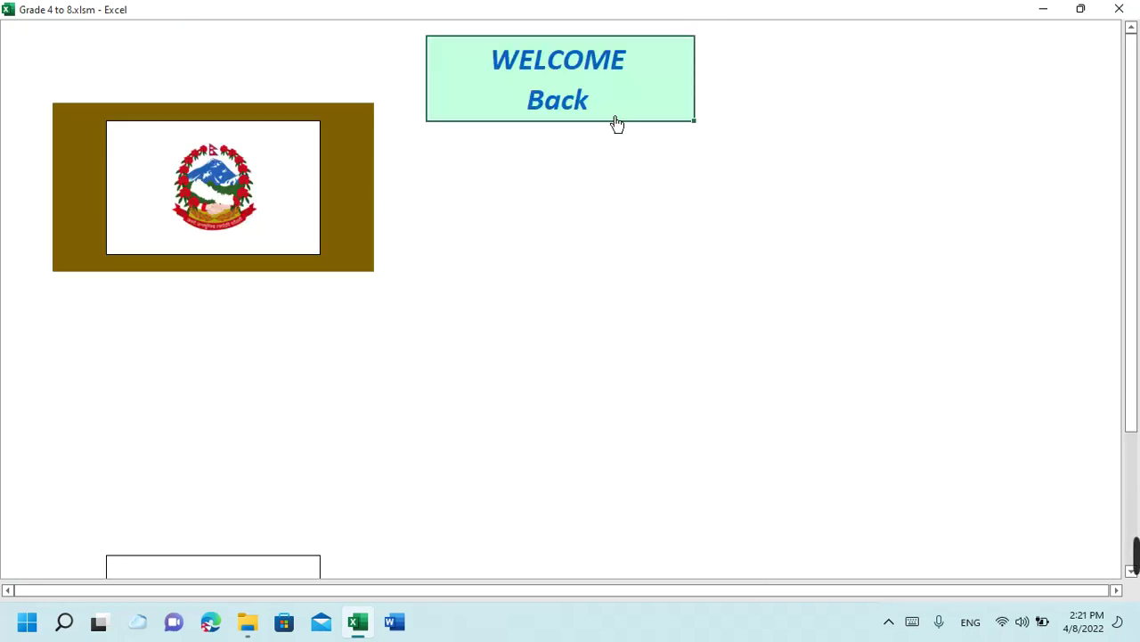
click(550, 82)
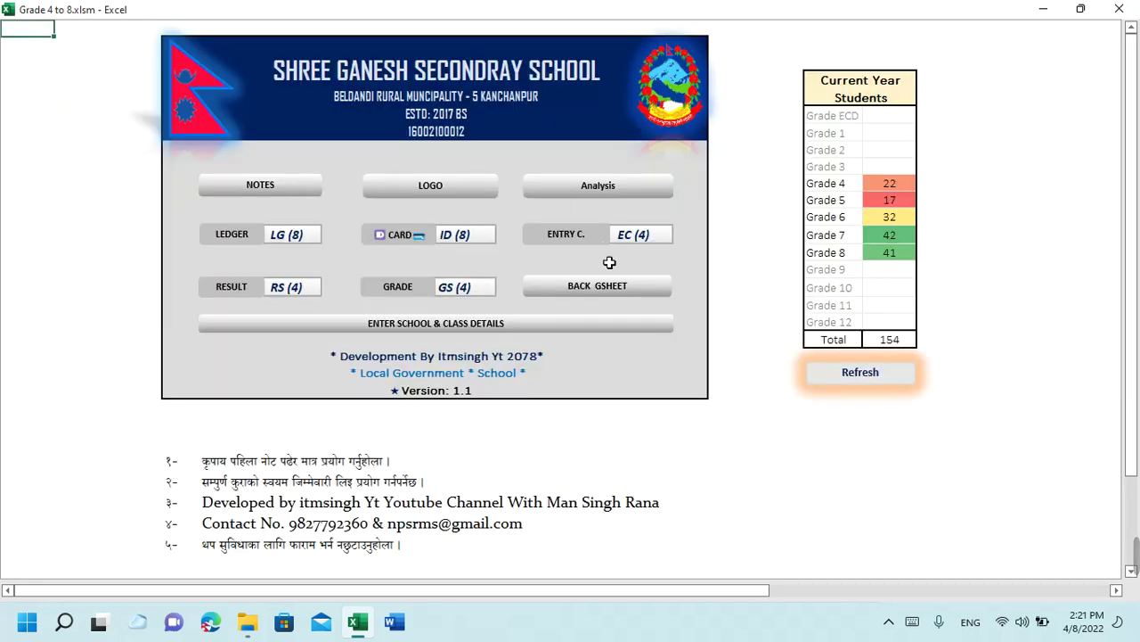
click(288, 241)
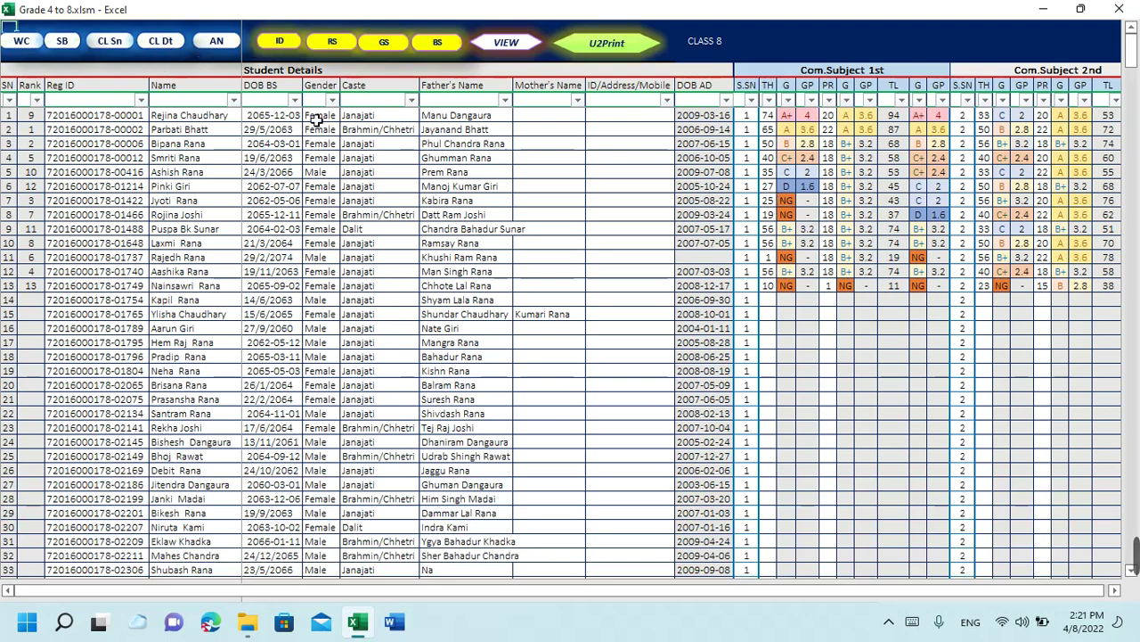
click(22, 41)
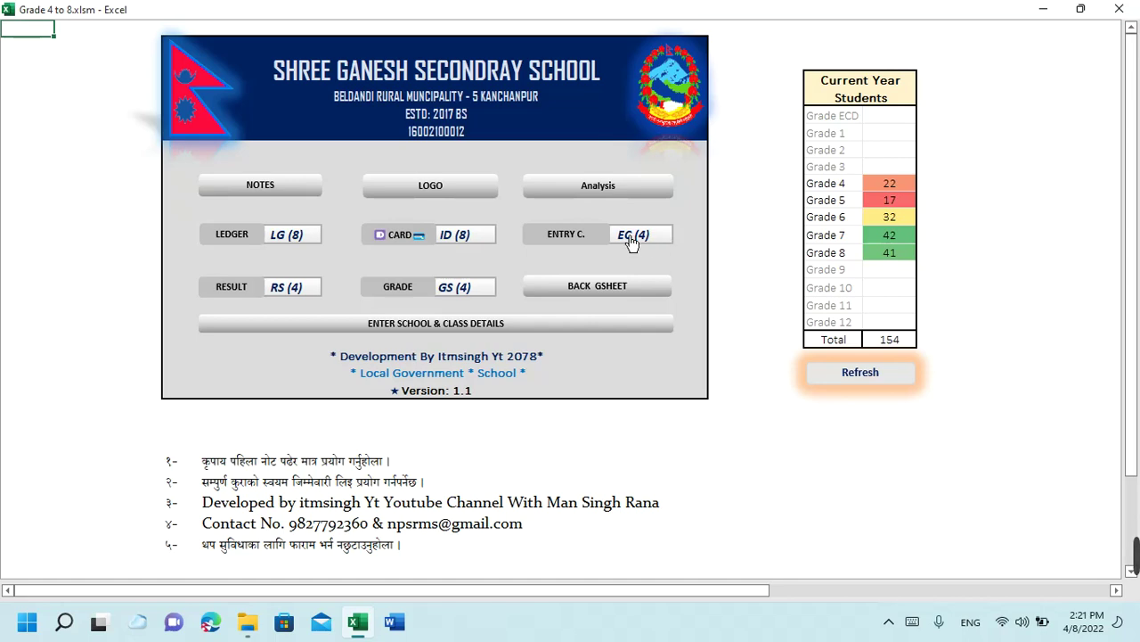
click(633, 237)
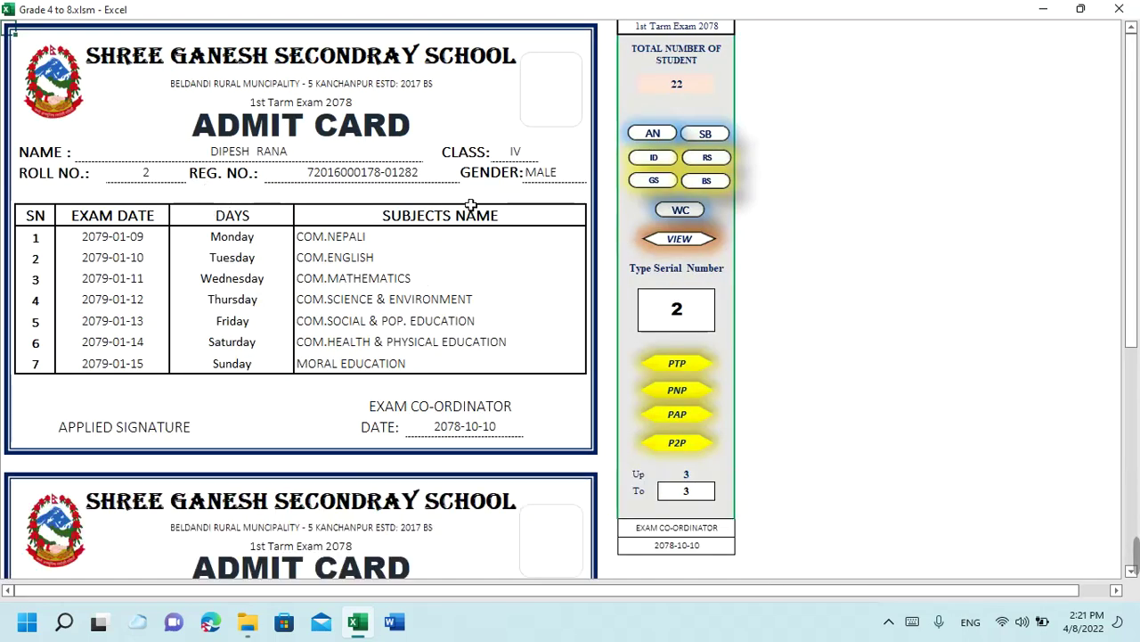
click(697, 224)
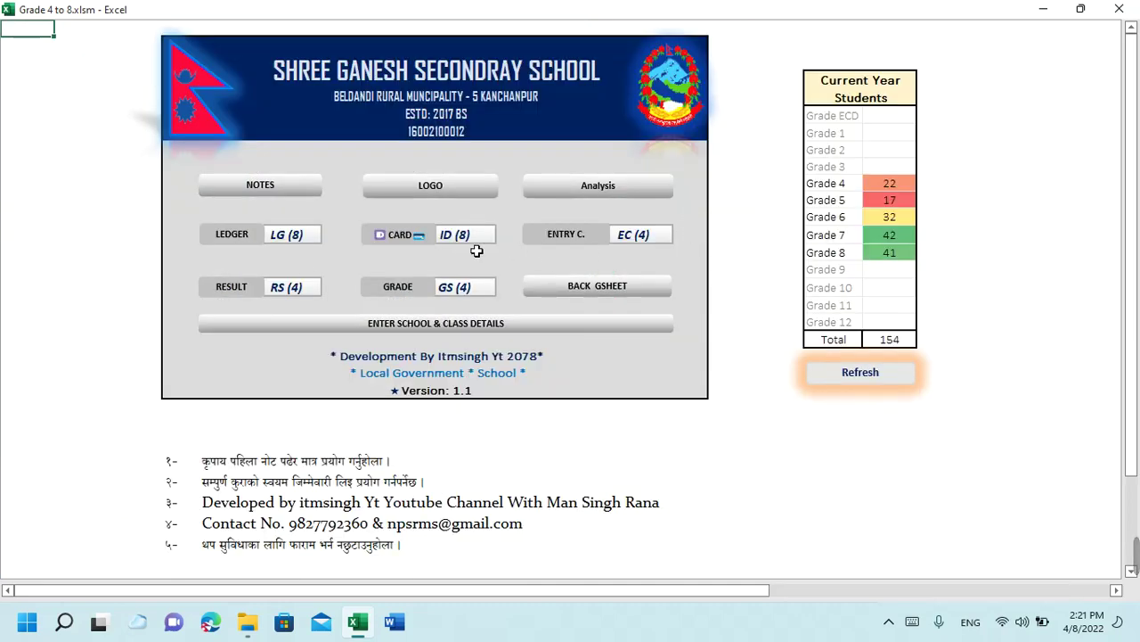
Review the results sheet and its 10/10/2078 issue date, then return to the HOME dashboard
click(294, 294)
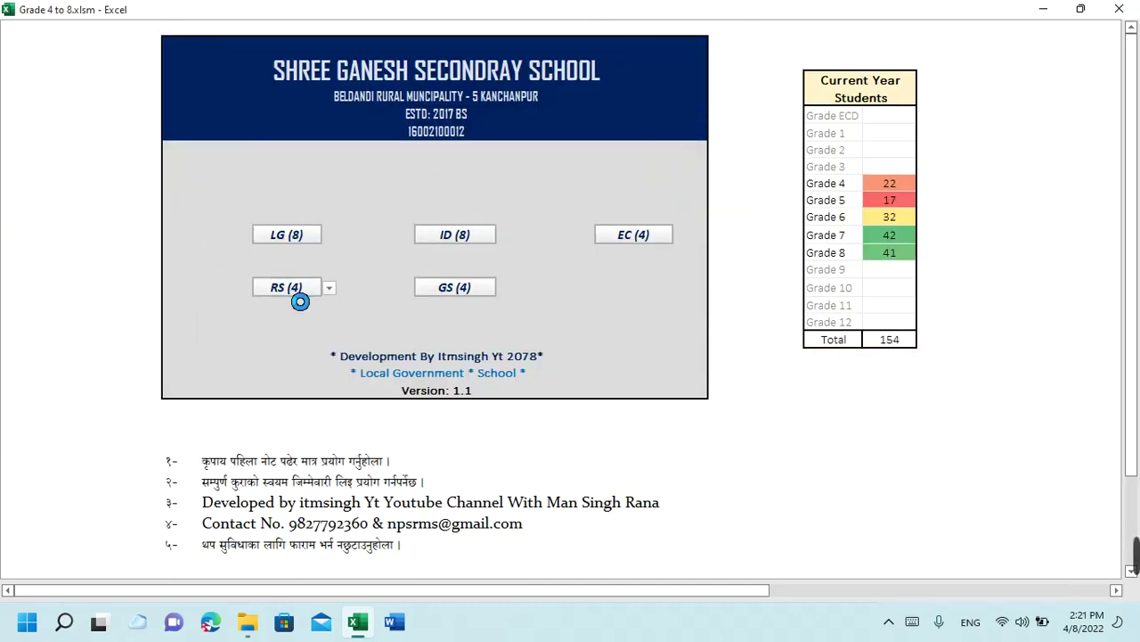
scroll(306, 276, down, 2)
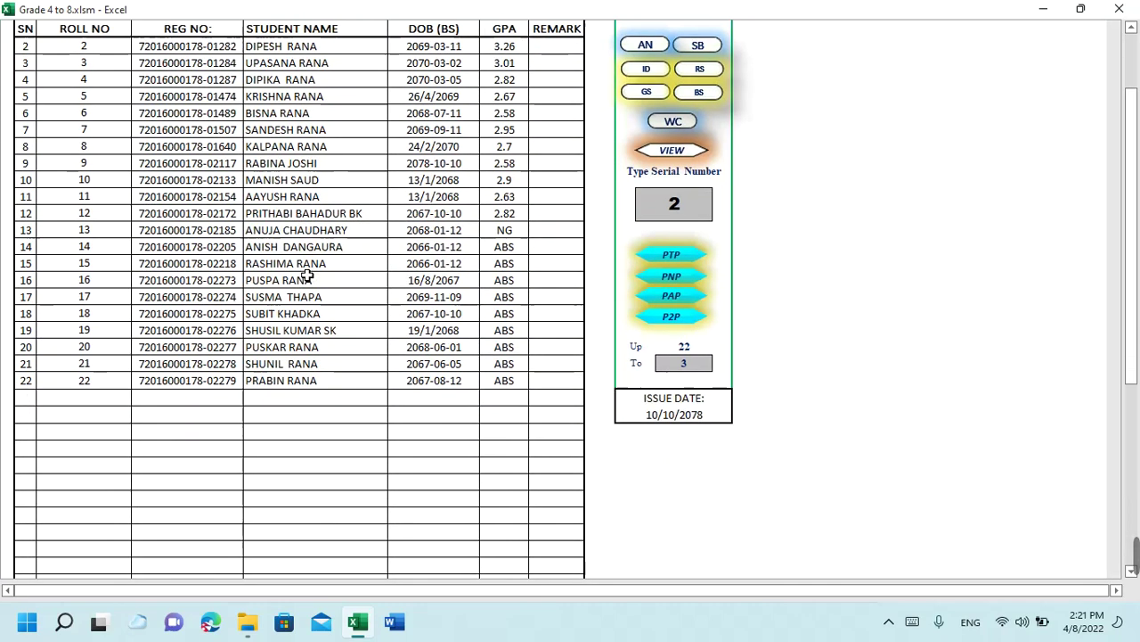
scroll(307, 274, down, 5)
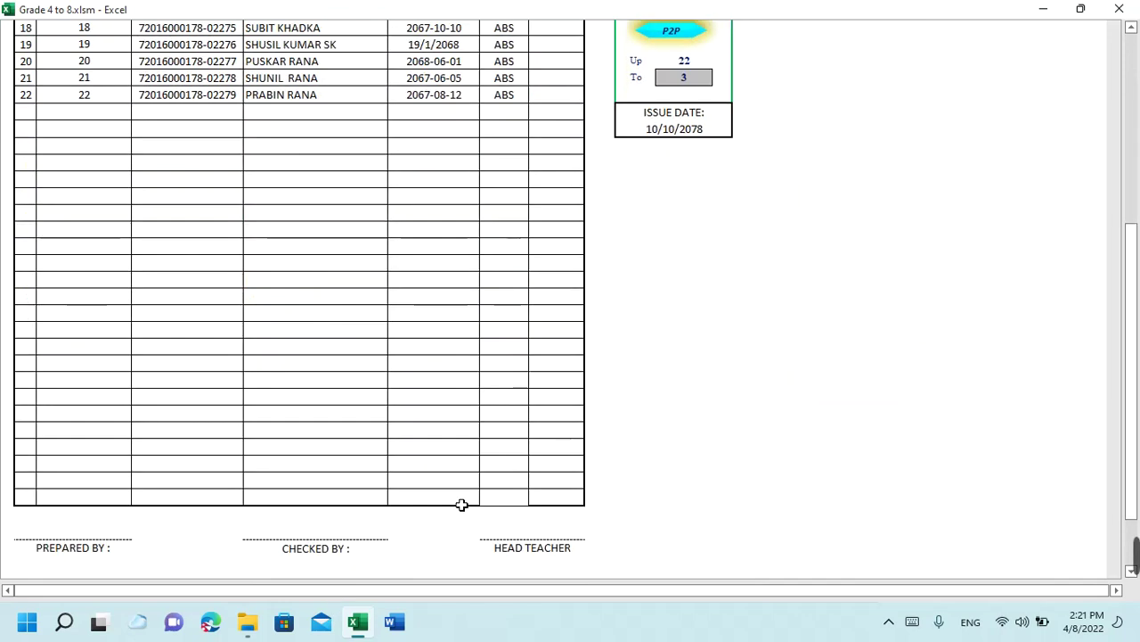
scroll(562, 543, up, 7)
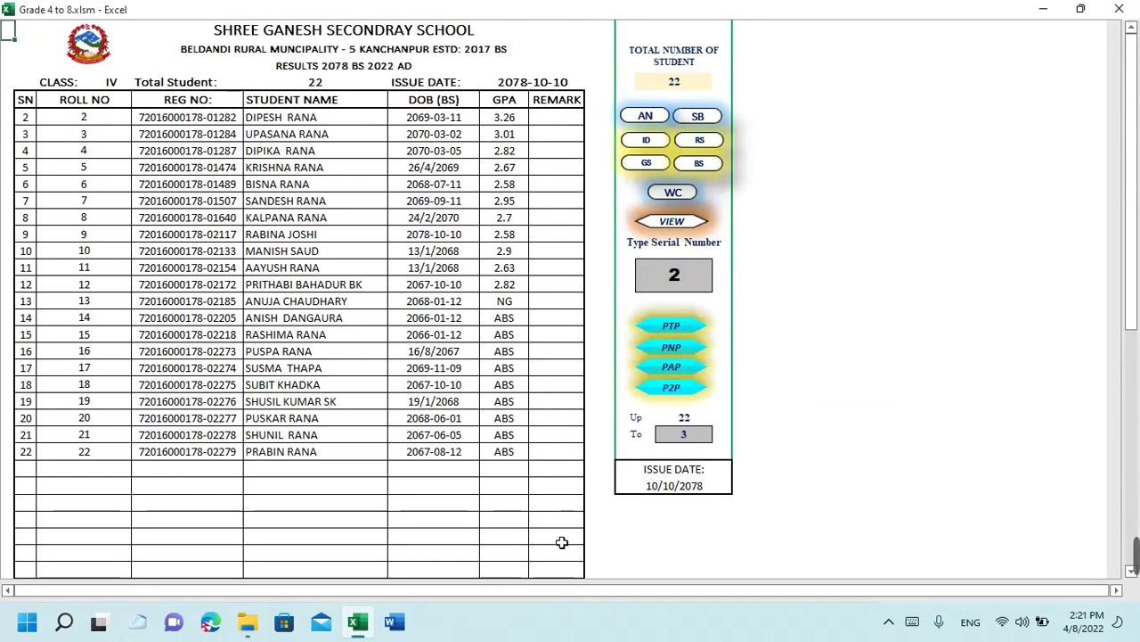
click(703, 490)
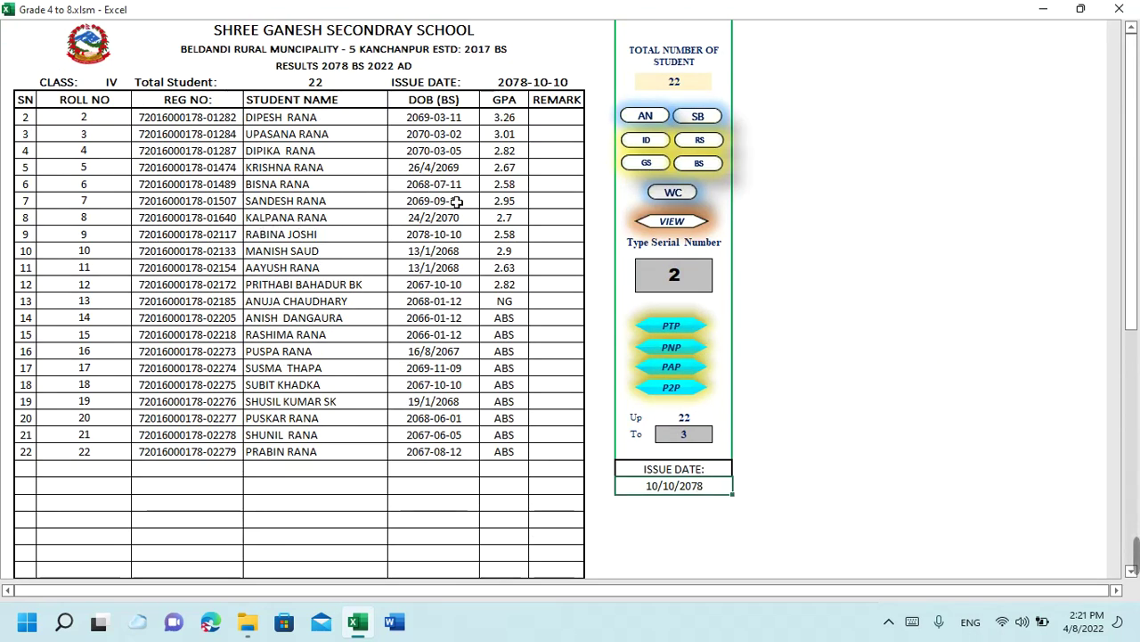
click(682, 192)
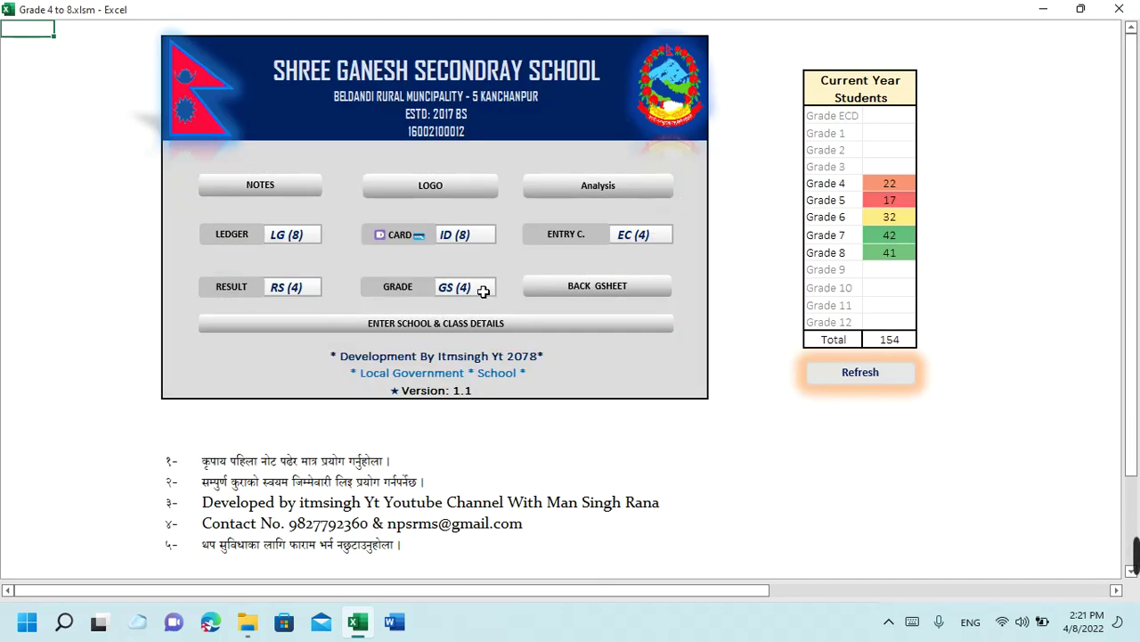
Review the GRADE GS(4) sheet, including the COM.MATHEMATICS row
click(466, 296)
scroll(464, 297, down, 3)
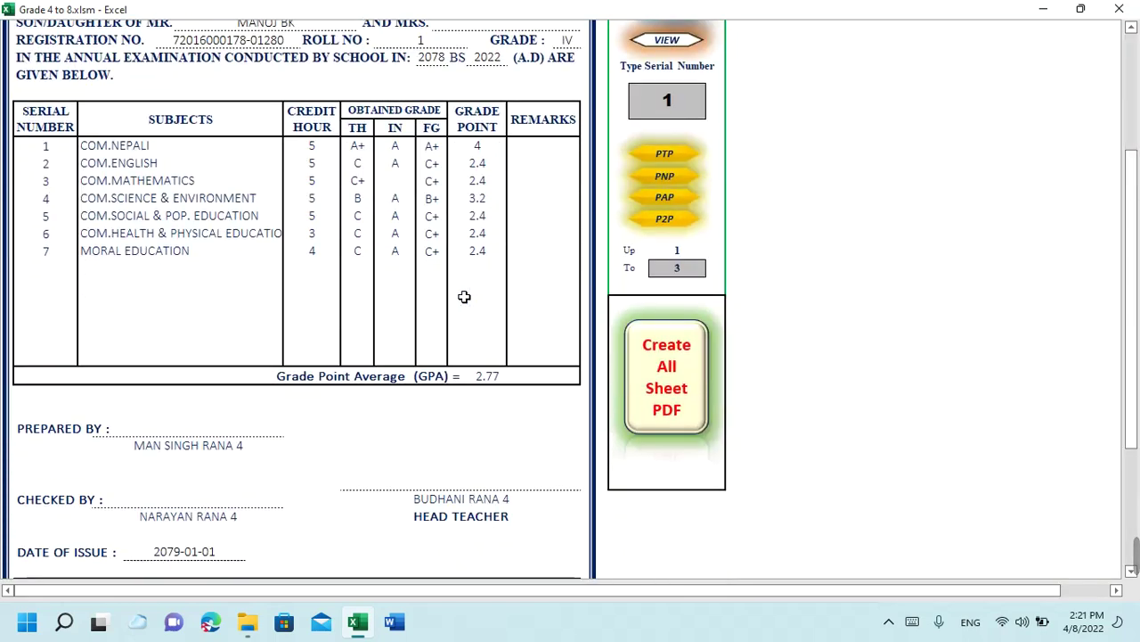
scroll(464, 297, down, 1)
scroll(459, 297, up, 3)
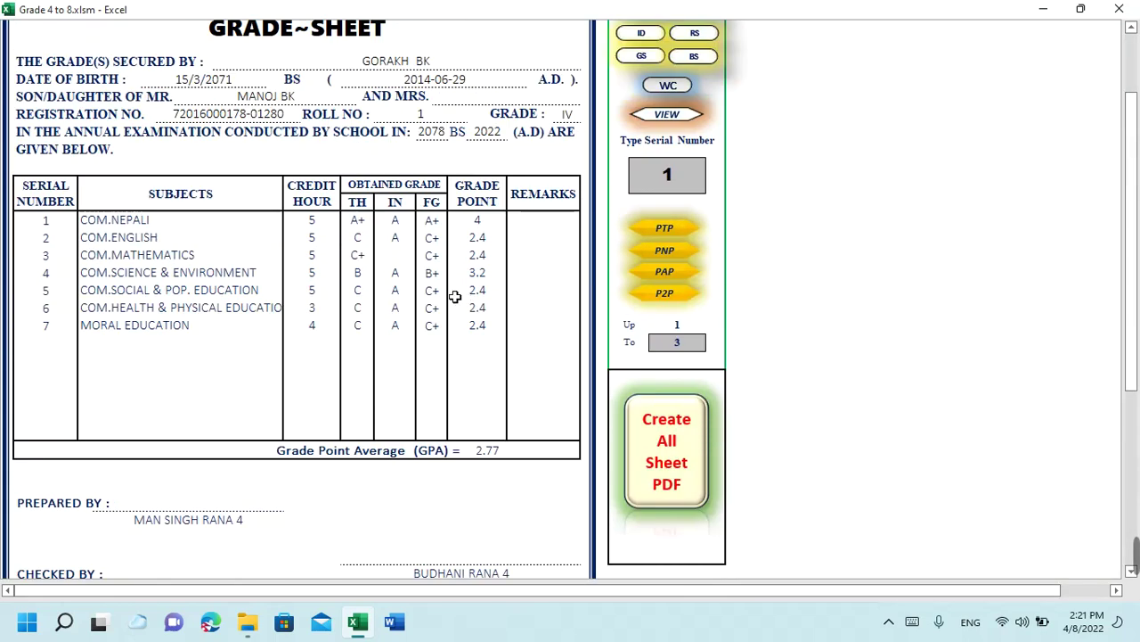
click(403, 263)
scroll(403, 263, up, 2)
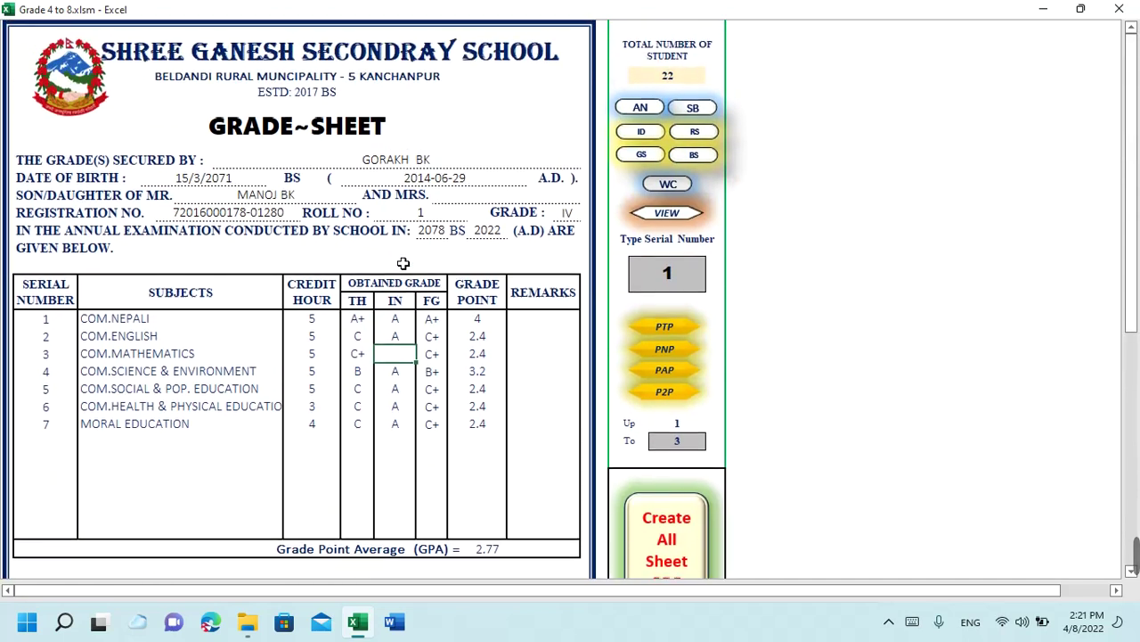
Refresh the current-year student counts on the dashboard and close the Grade 4 to 8 workbook
click(679, 192)
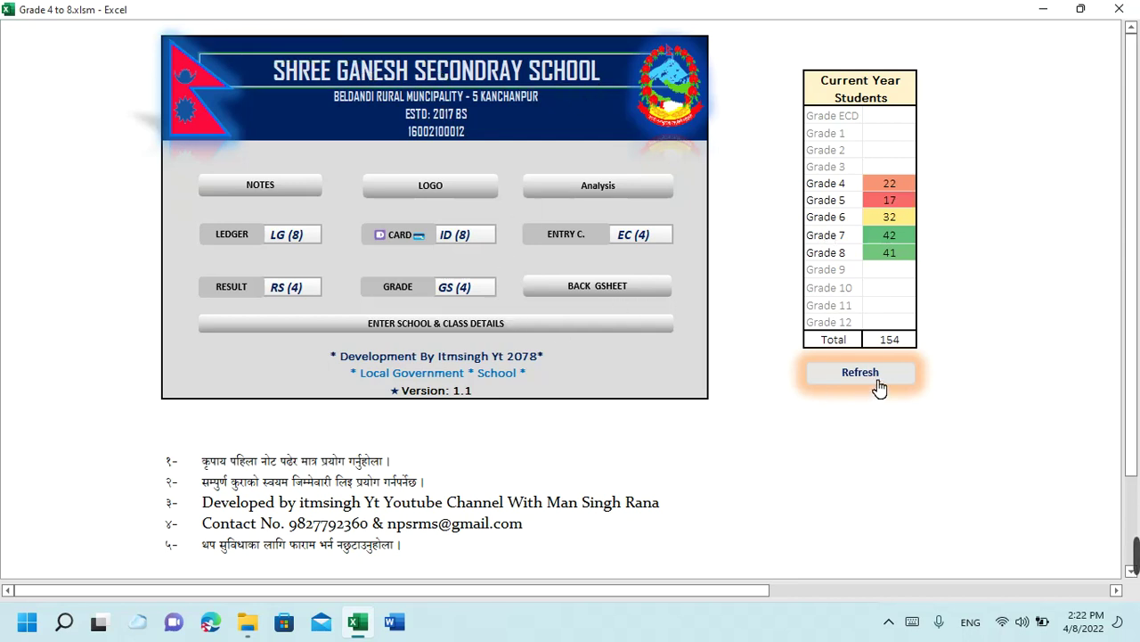
click(878, 381)
click(1119, 9)
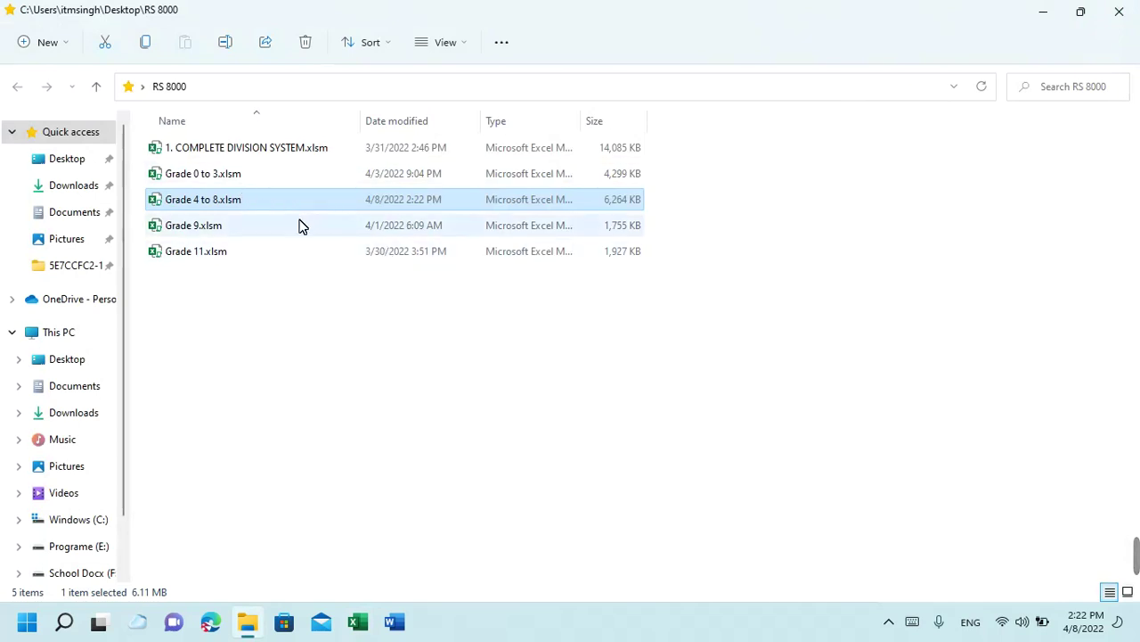
Open Grade 9.xlsm from the RS 8000 folder
double_click(471, 233)
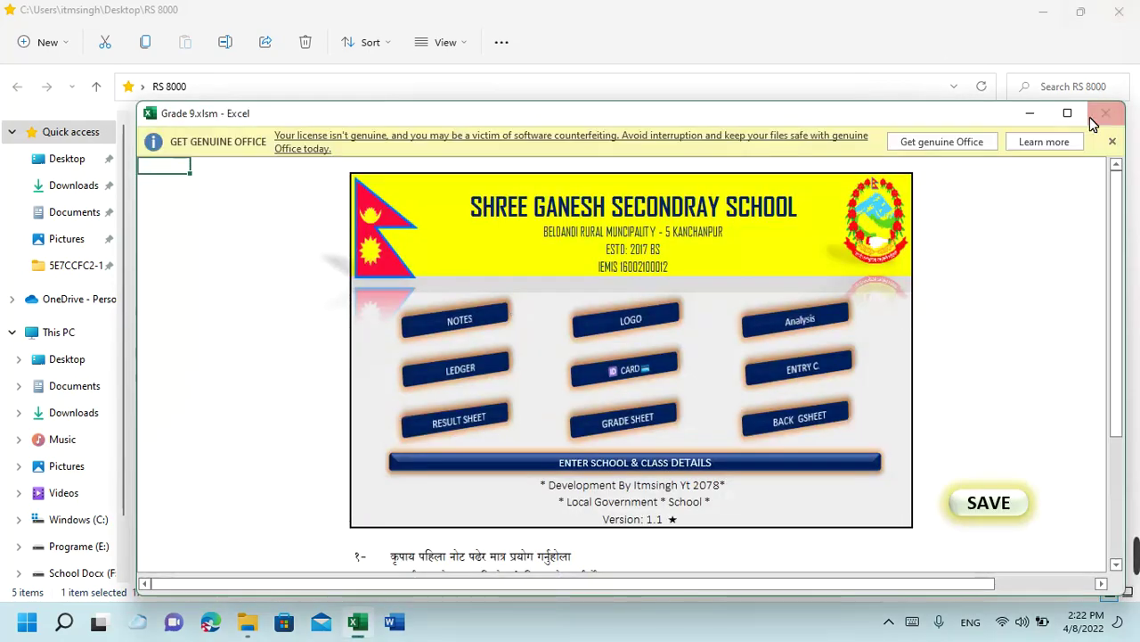
Maximize Grade 9, dismiss the licence bar, view the NOTES links, then close with Don't Save
click(1069, 112)
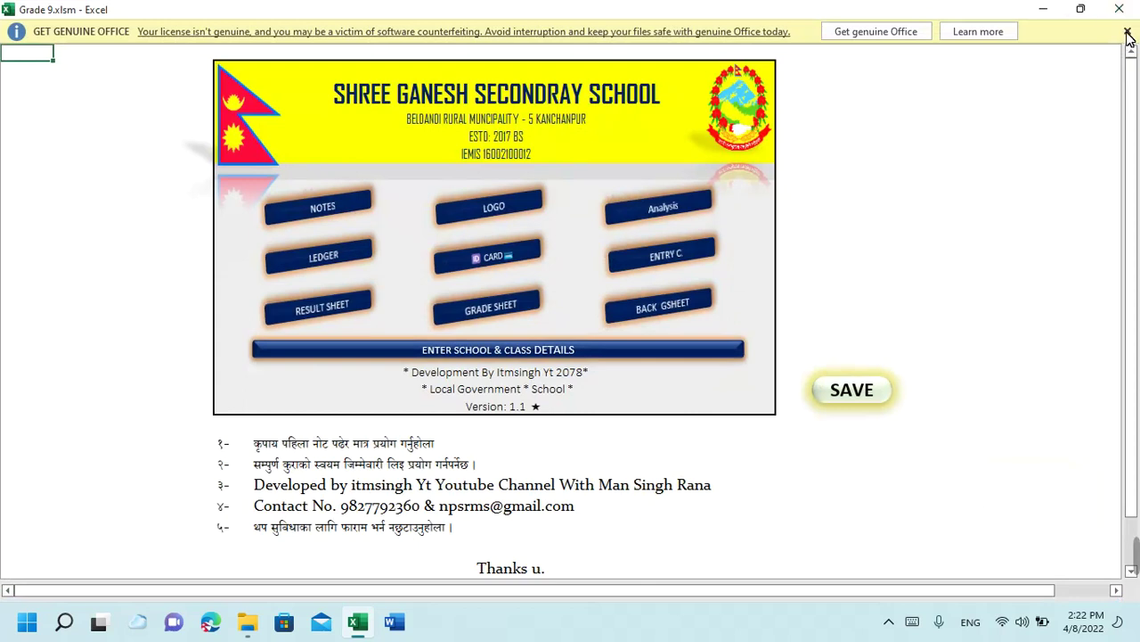
click(1127, 36)
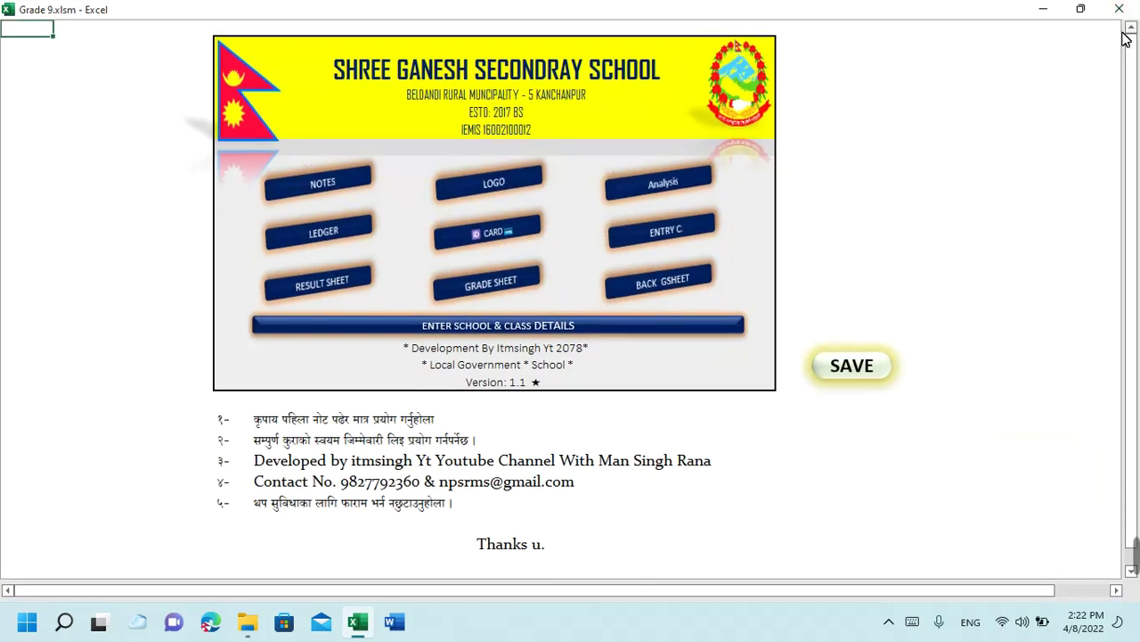
click(348, 182)
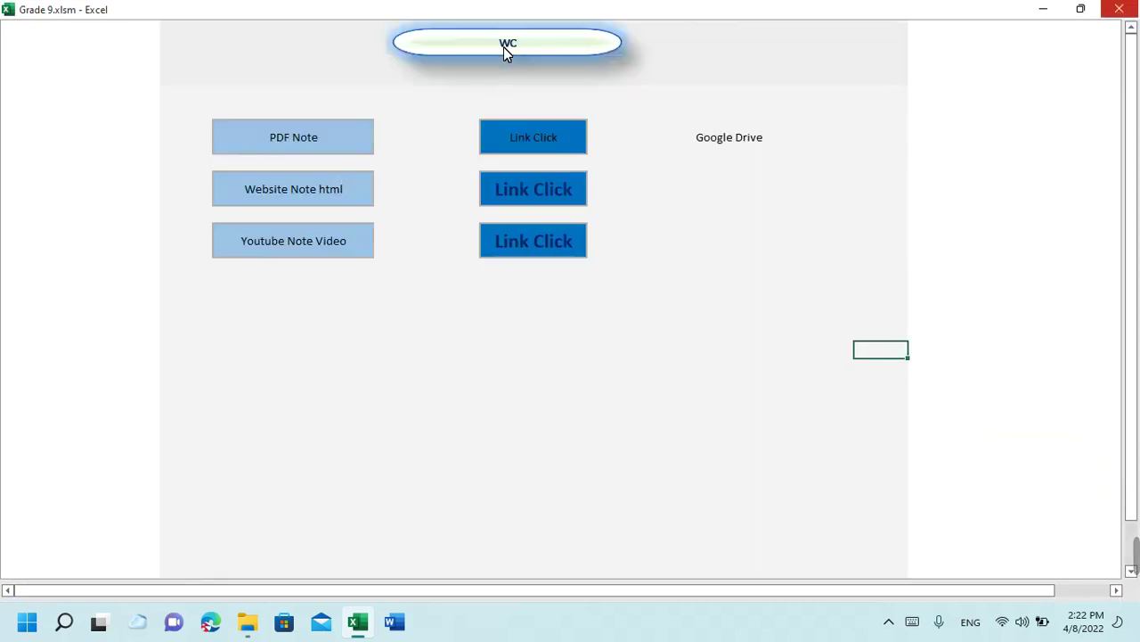
click(538, 146)
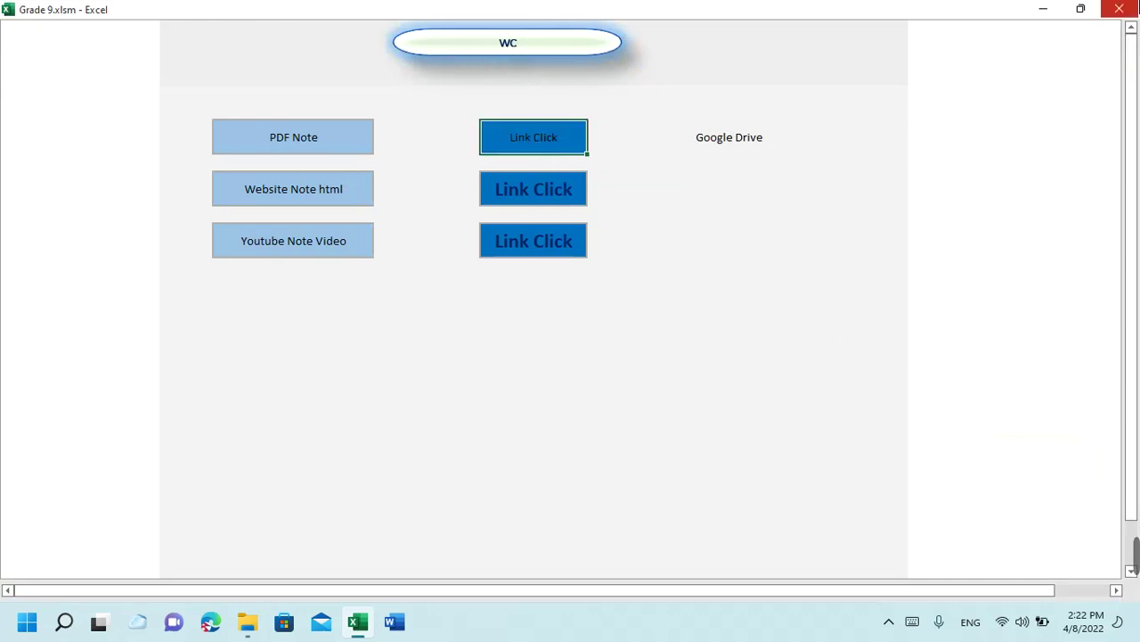
click(1119, 9)
click(587, 336)
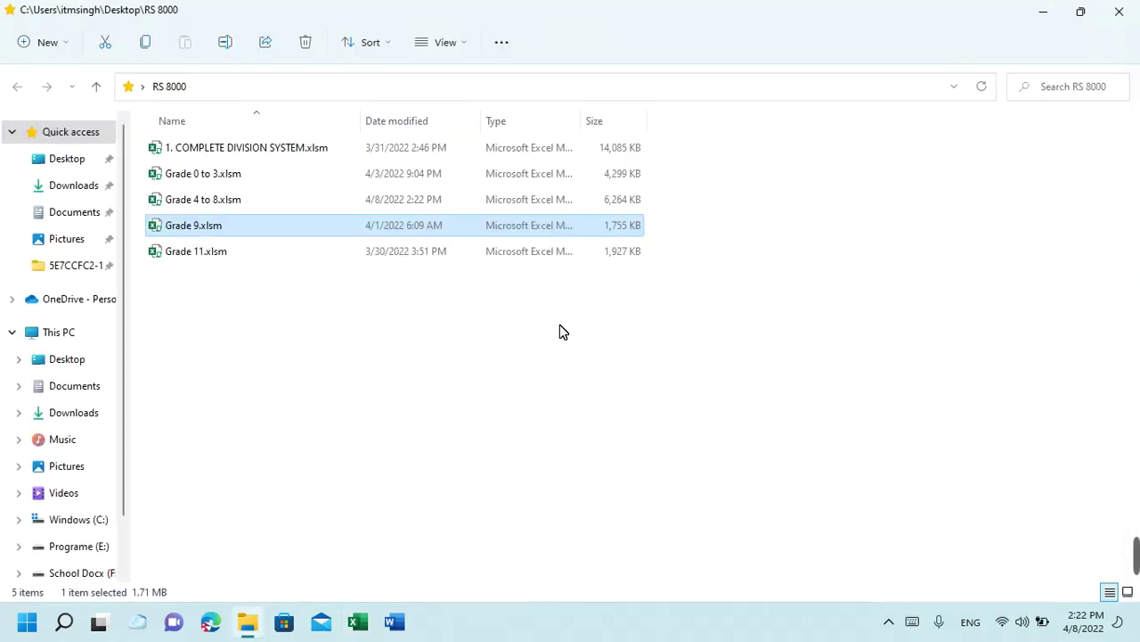
Open Grade 9.xlsm again from the RS 8000 folder
double_click(409, 228)
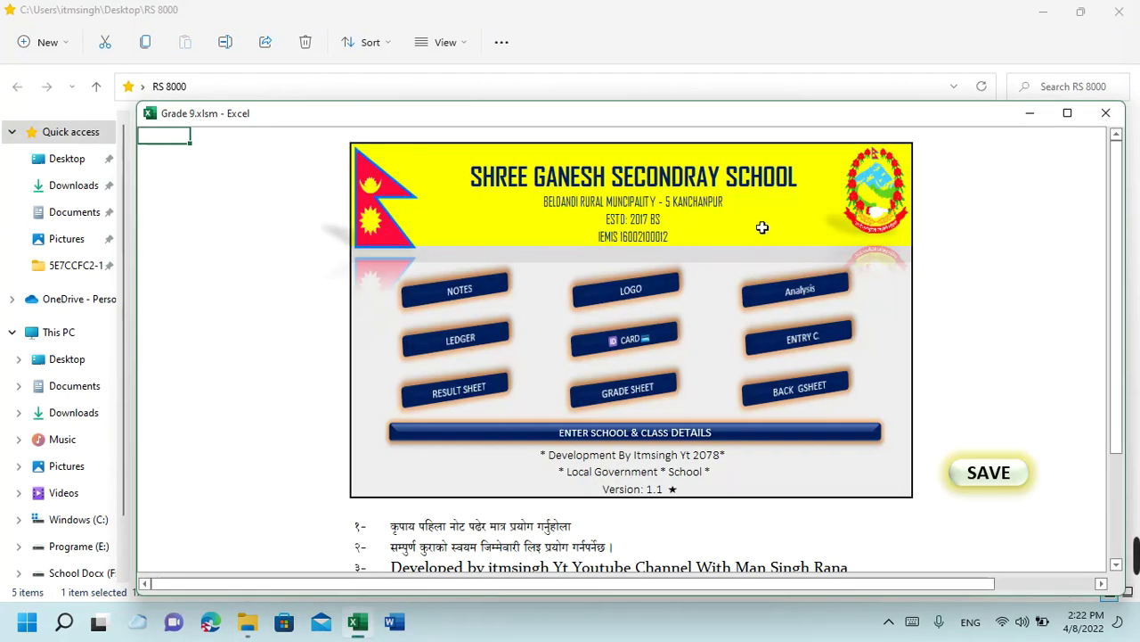
Maximize the Grade 9 workbook, dismiss the license bar, and view the logo page's school emblem
click(1068, 113)
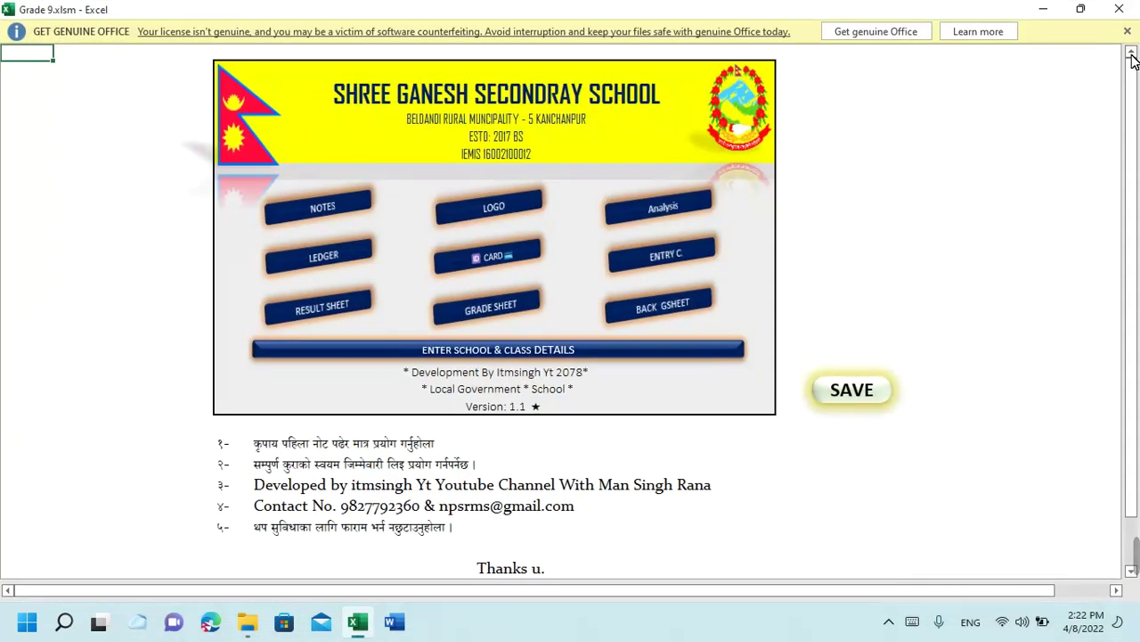
click(1127, 34)
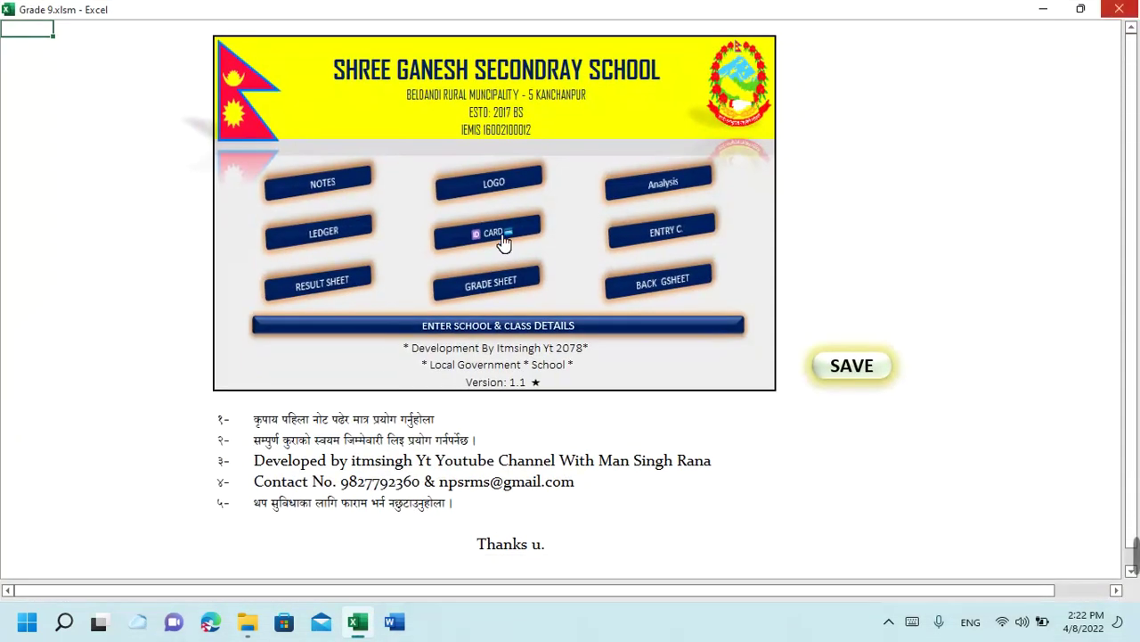
click(529, 182)
click(236, 212)
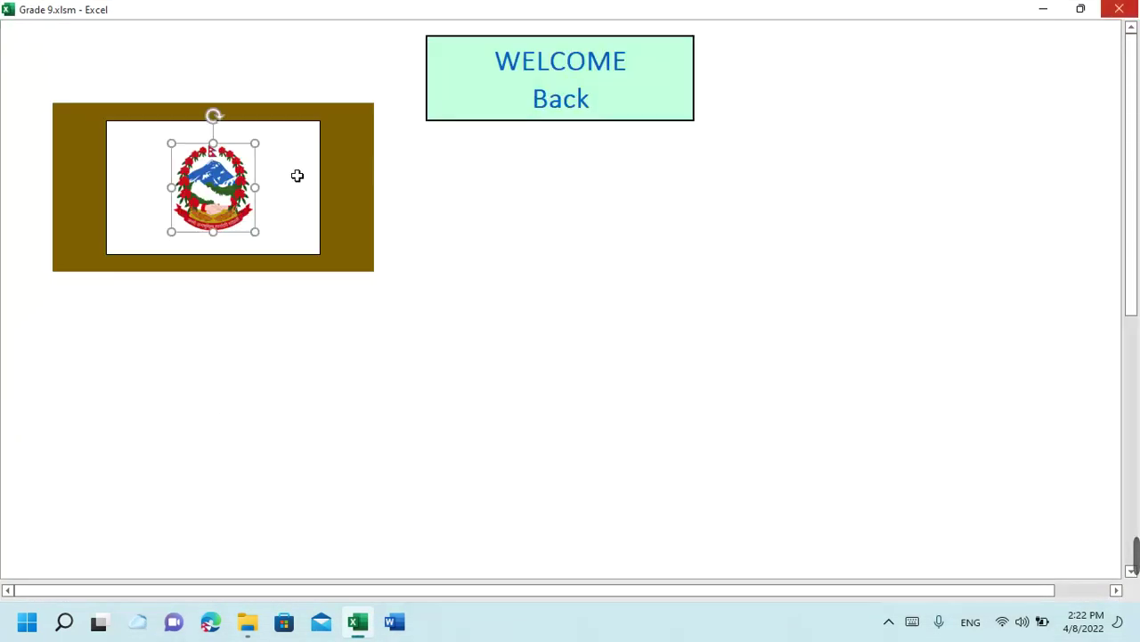
click(602, 82)
Review the GPA analysis report, noting the 1.6 average GPA in G7, then return to the dashboard
click(685, 195)
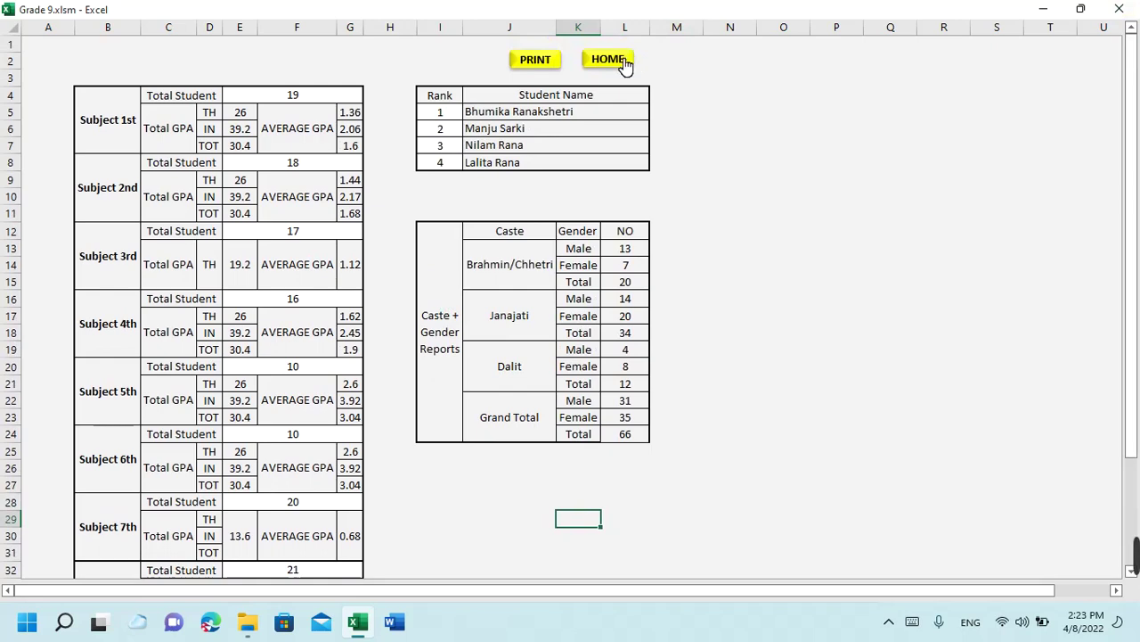
click(349, 153)
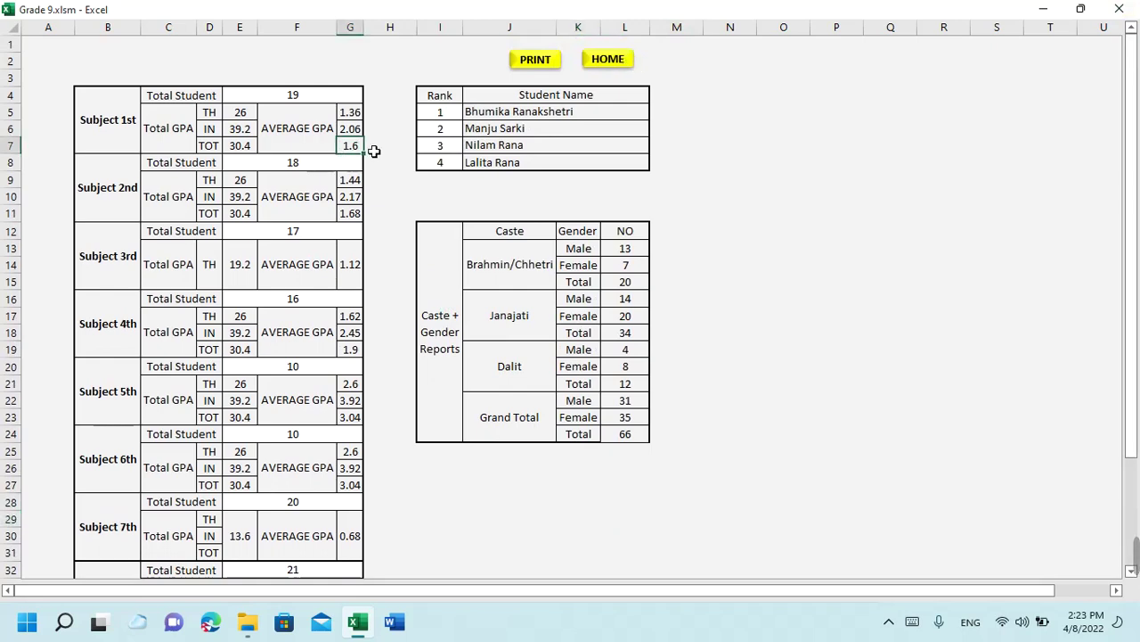
click(617, 62)
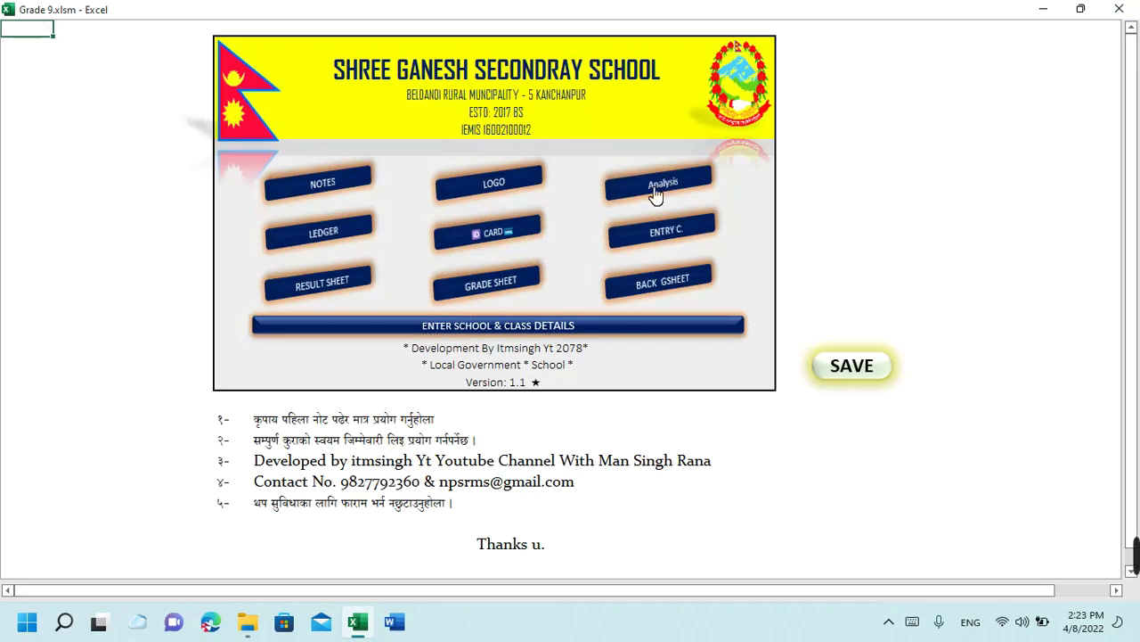
click(334, 247)
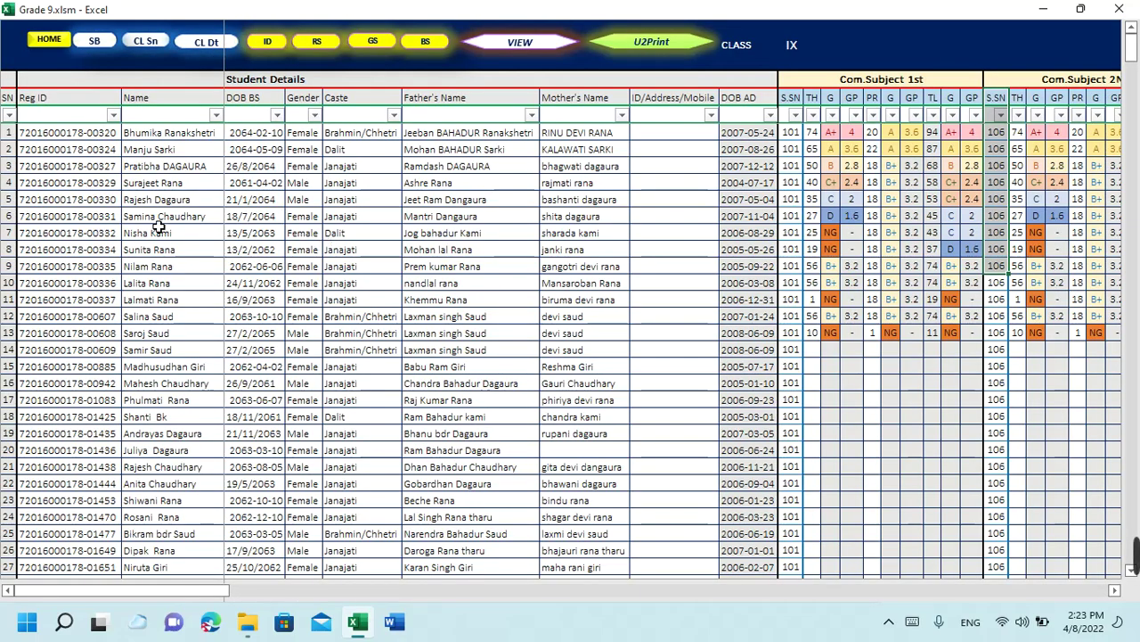
scroll(158, 223, down, 1)
scroll(159, 227, up, 1)
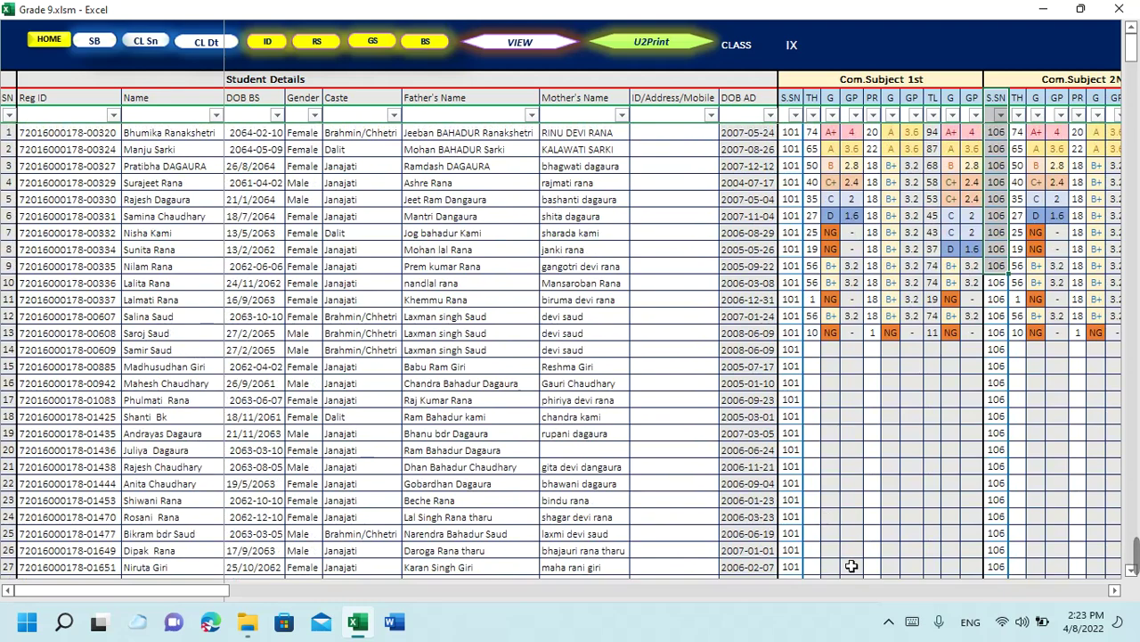
mouse_move(234, 590)
mouse_down()
mouse_move(385, 575)
mouse_move(1109, 599)
mouse_up()
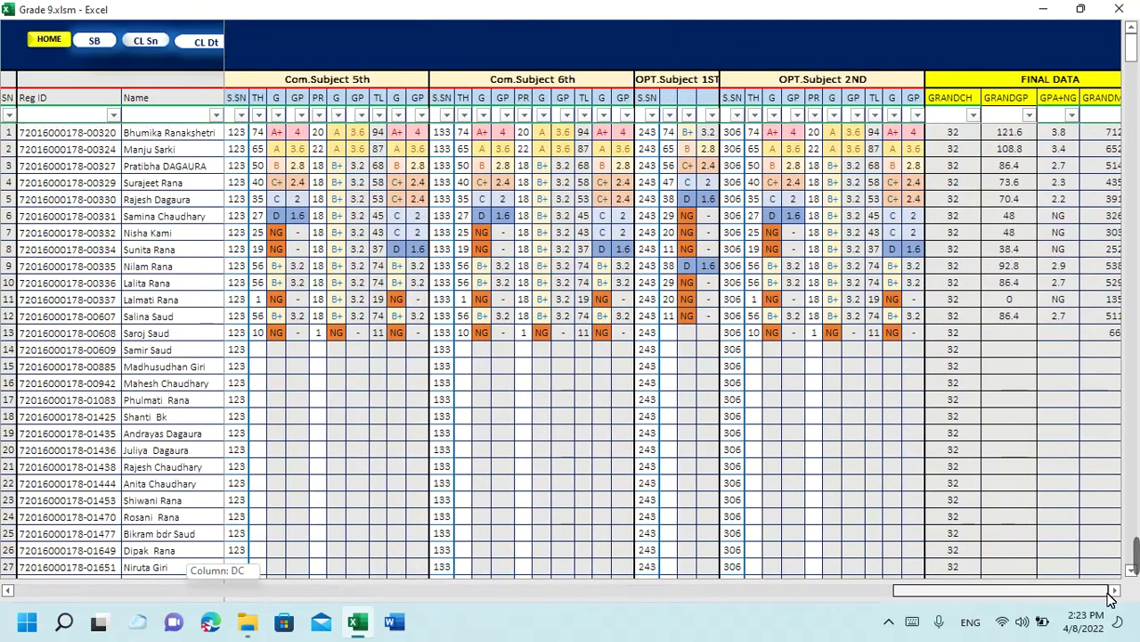
drag(1109, 598, 1121, 601)
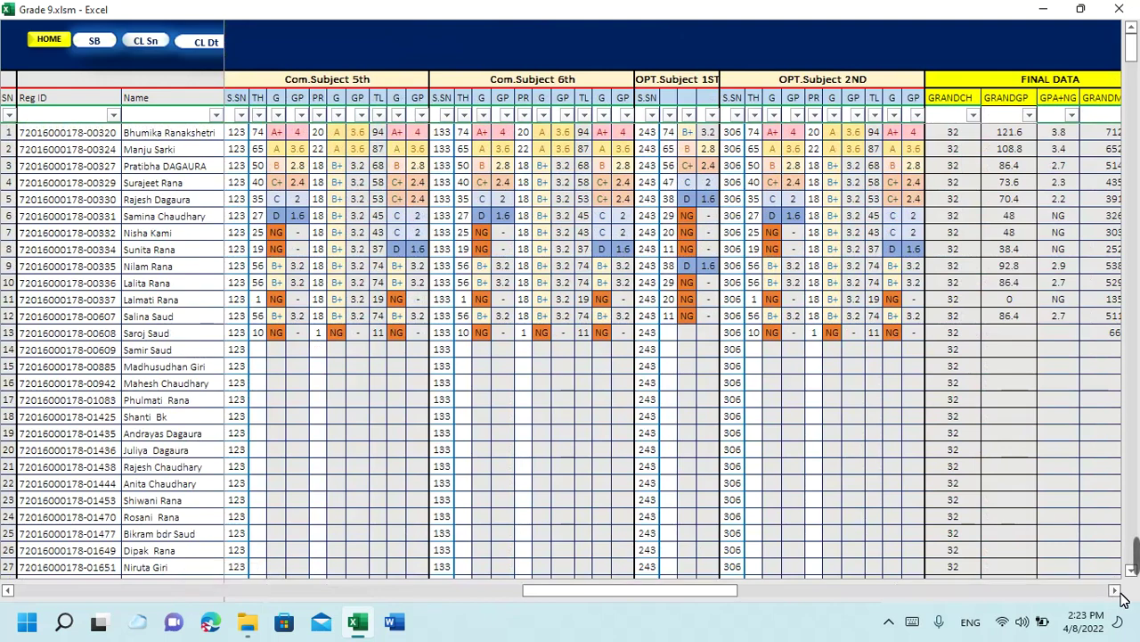
click(1115, 593)
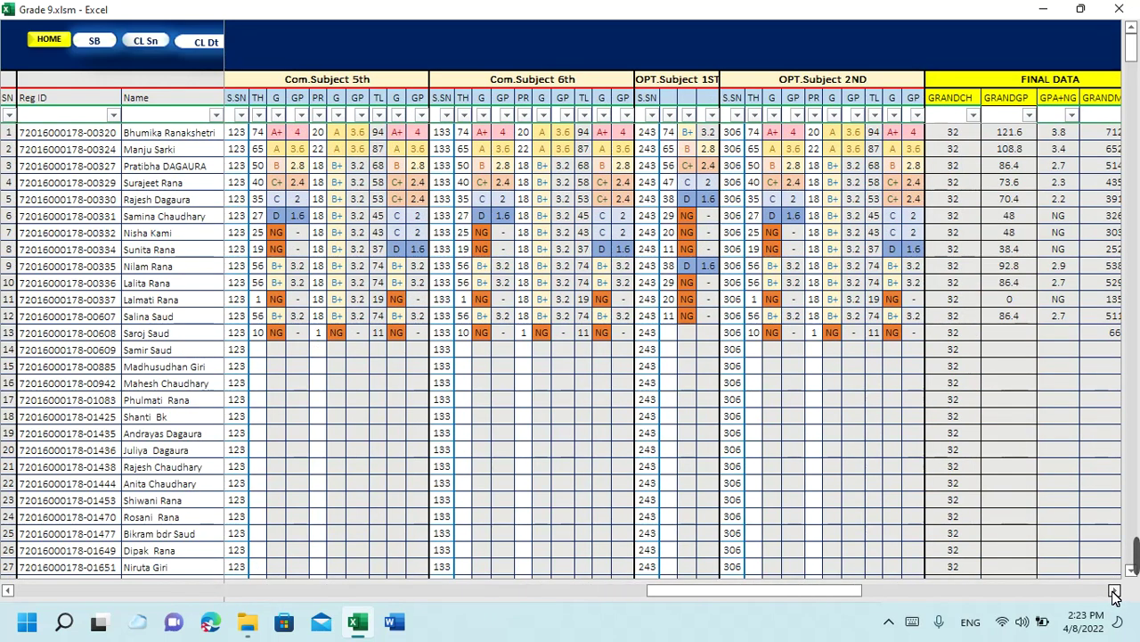
scroll(1047, 399, down, 7)
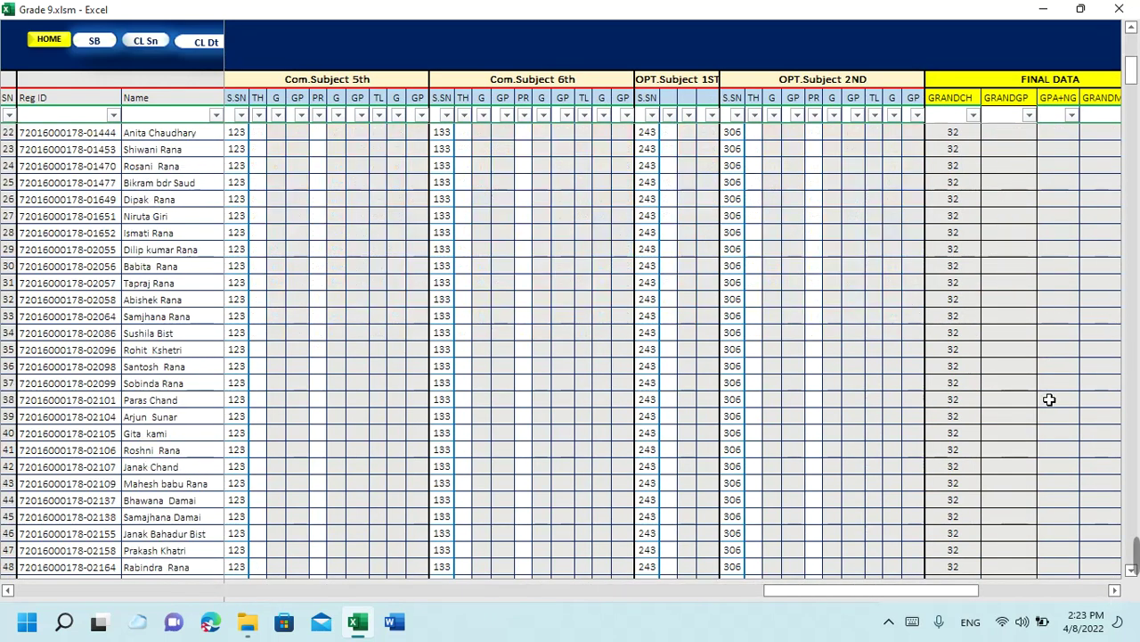
scroll(1049, 399, up, 7)
scroll(1050, 399, up, 1)
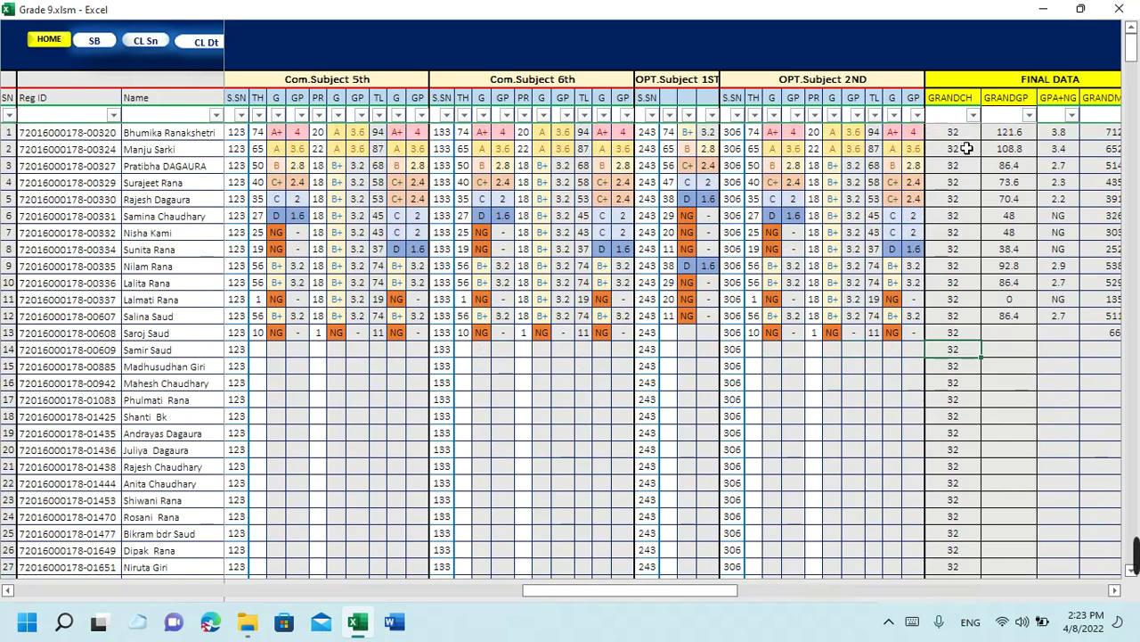
drag(963, 148, 978, 571)
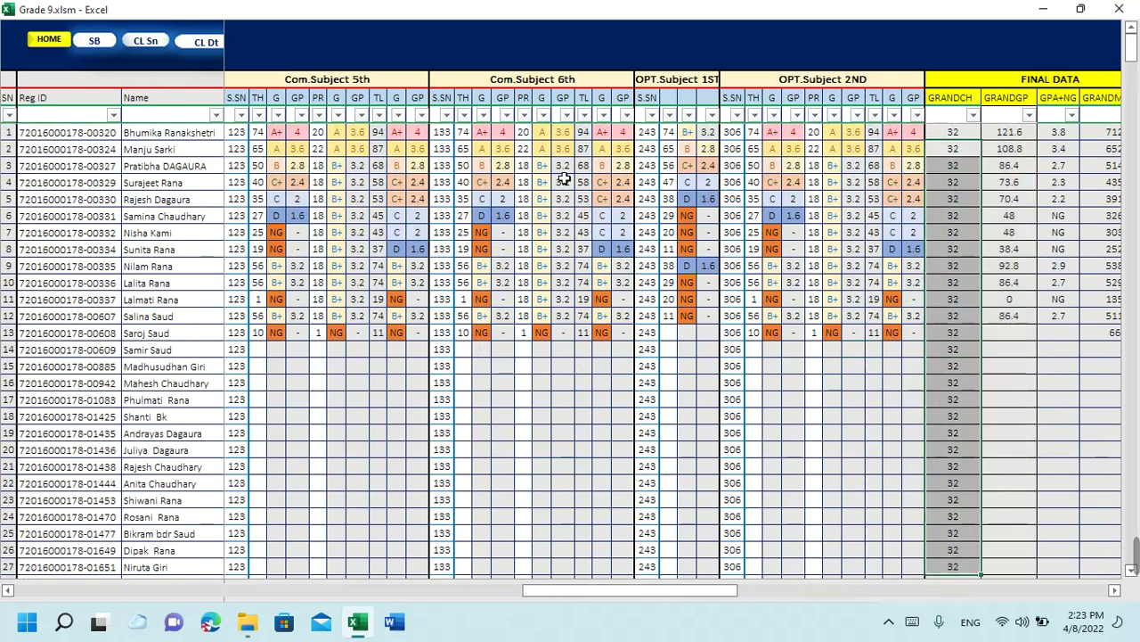
drag(583, 592, 5, 595)
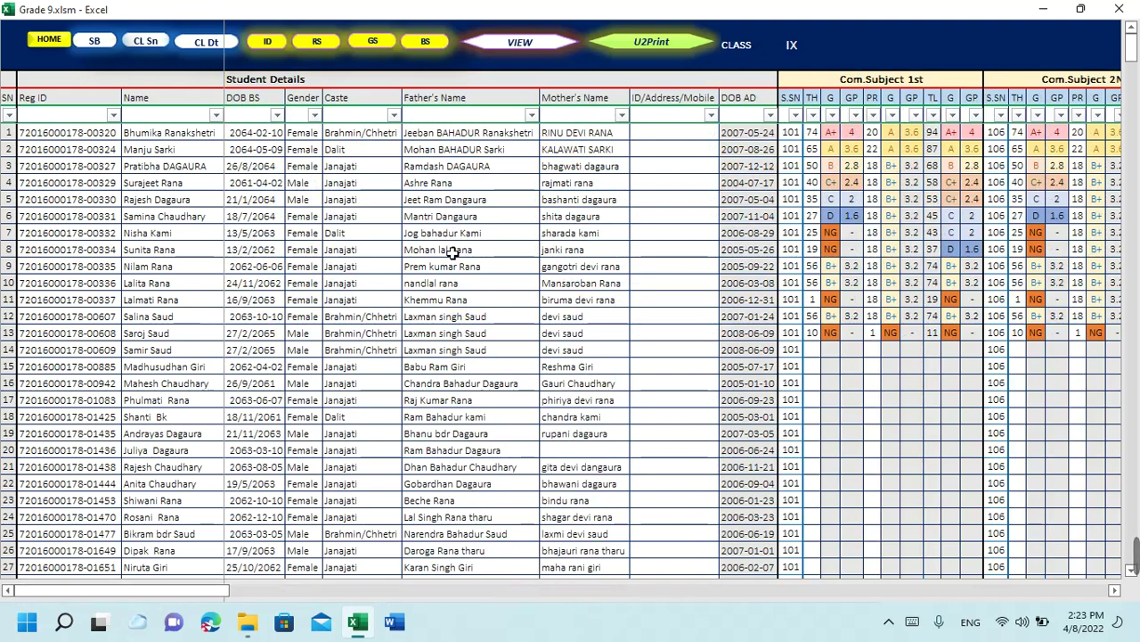
click(73, 167)
click(453, 152)
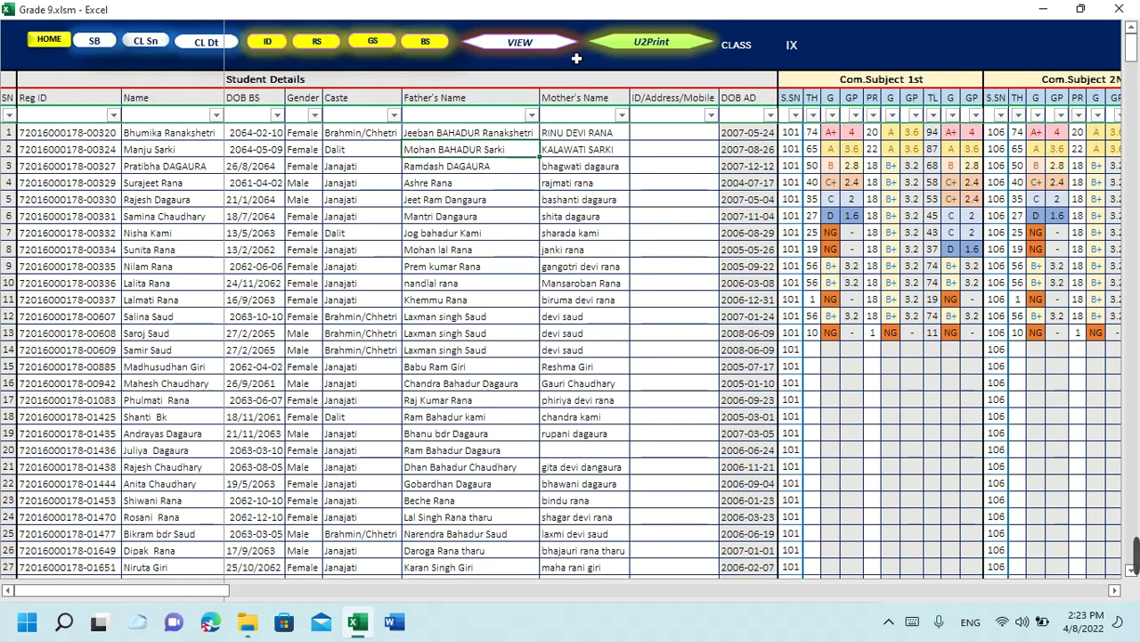
click(793, 46)
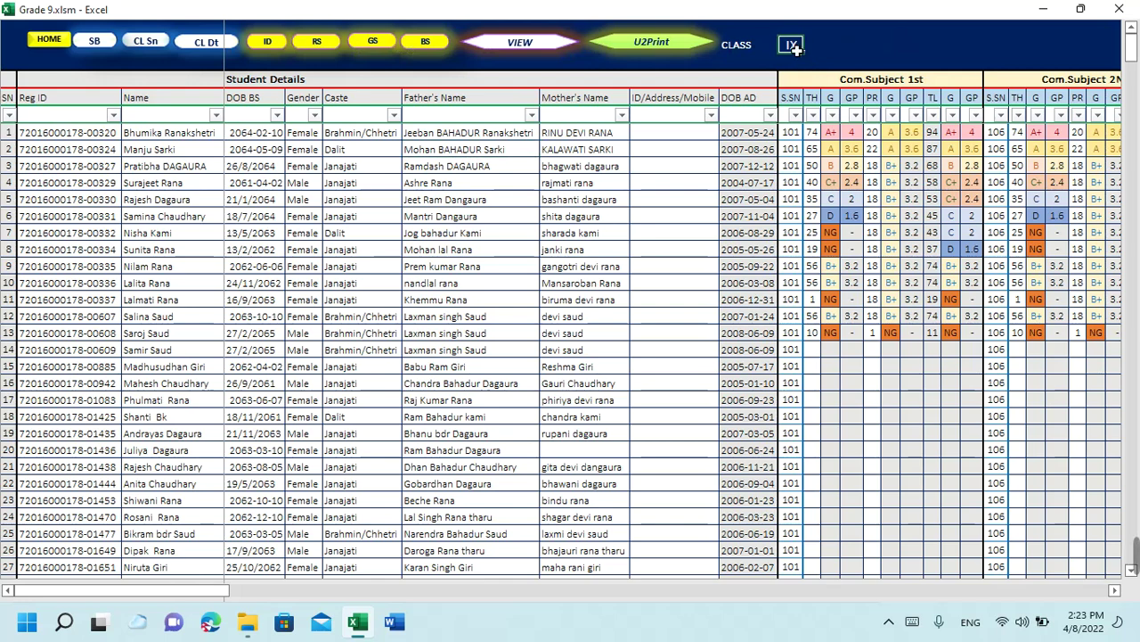
click(46, 44)
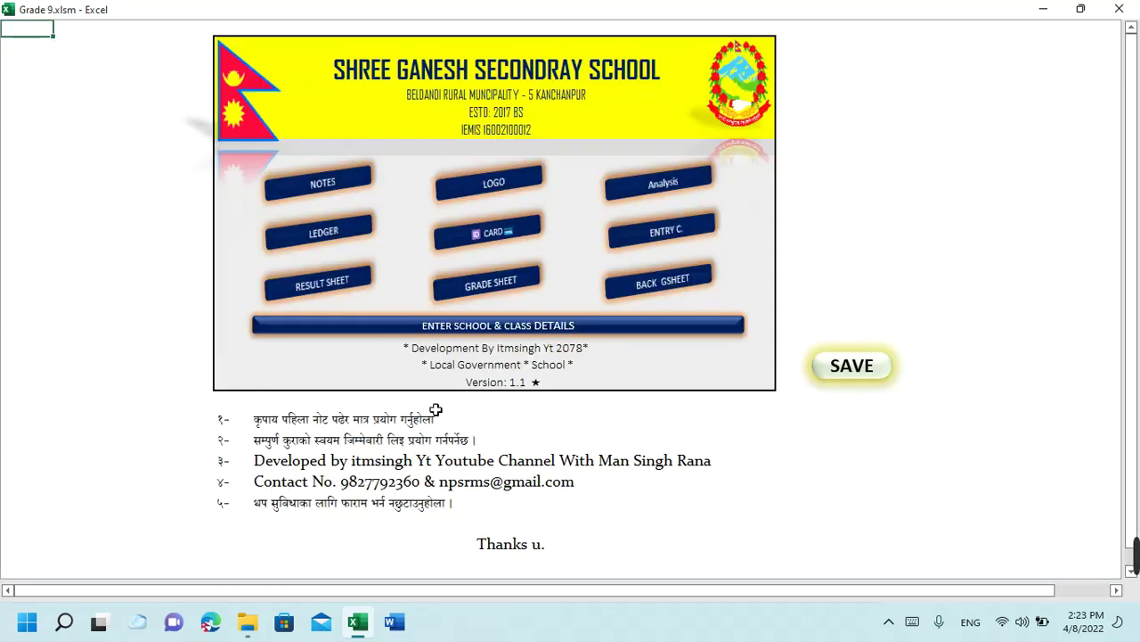
click(473, 288)
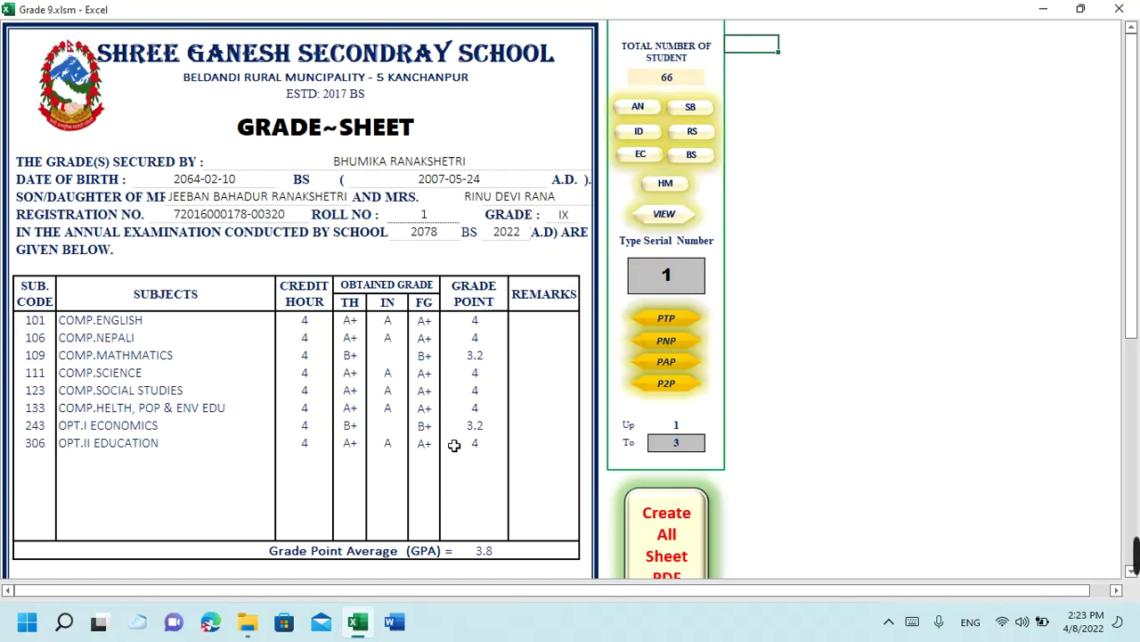
scroll(453, 444, down, 3)
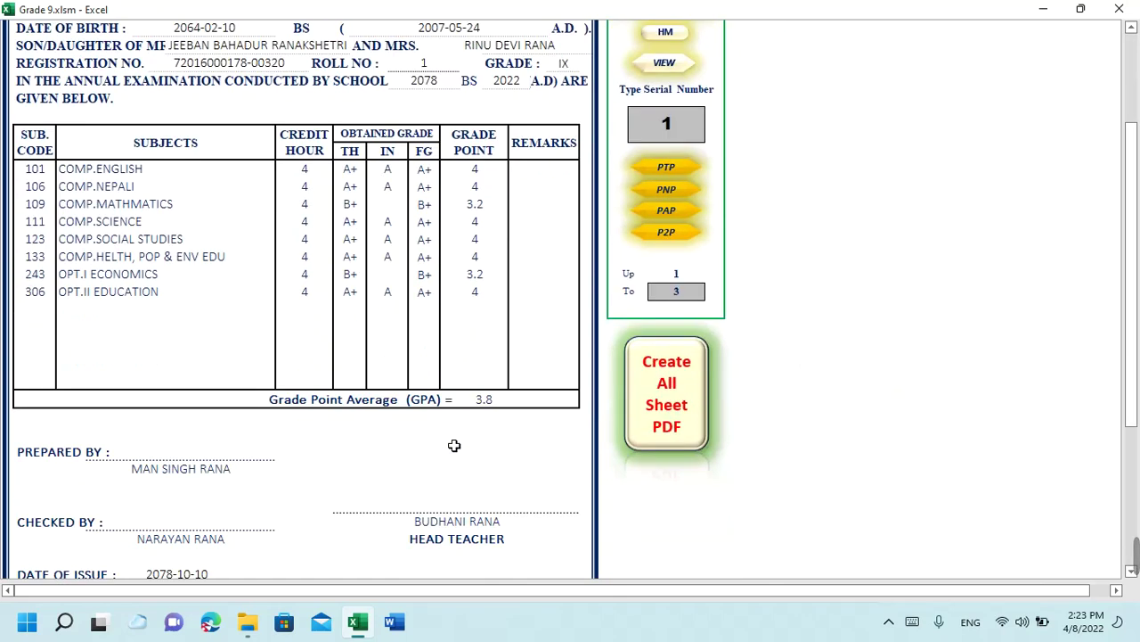
scroll(453, 445, up, 4)
scroll(306, 597, down, 5)
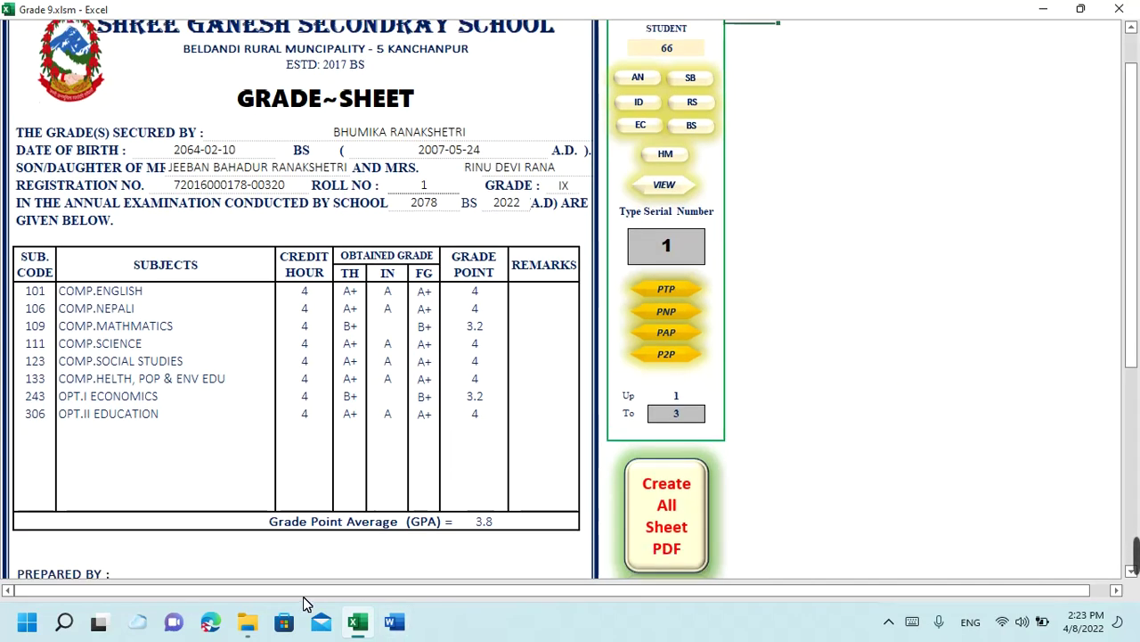
scroll(720, 214, up, 4)
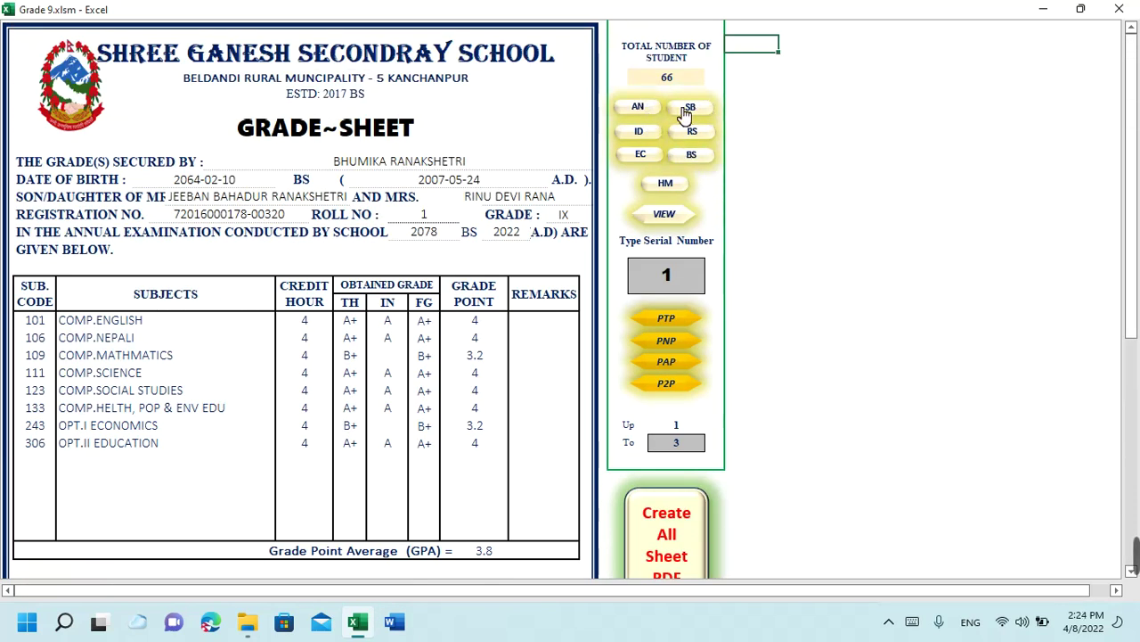
Open the SB sheet and check school name, municipality, district, IEMIS number and AD exam year 2022
click(710, 109)
scroll(437, 261, up, 9)
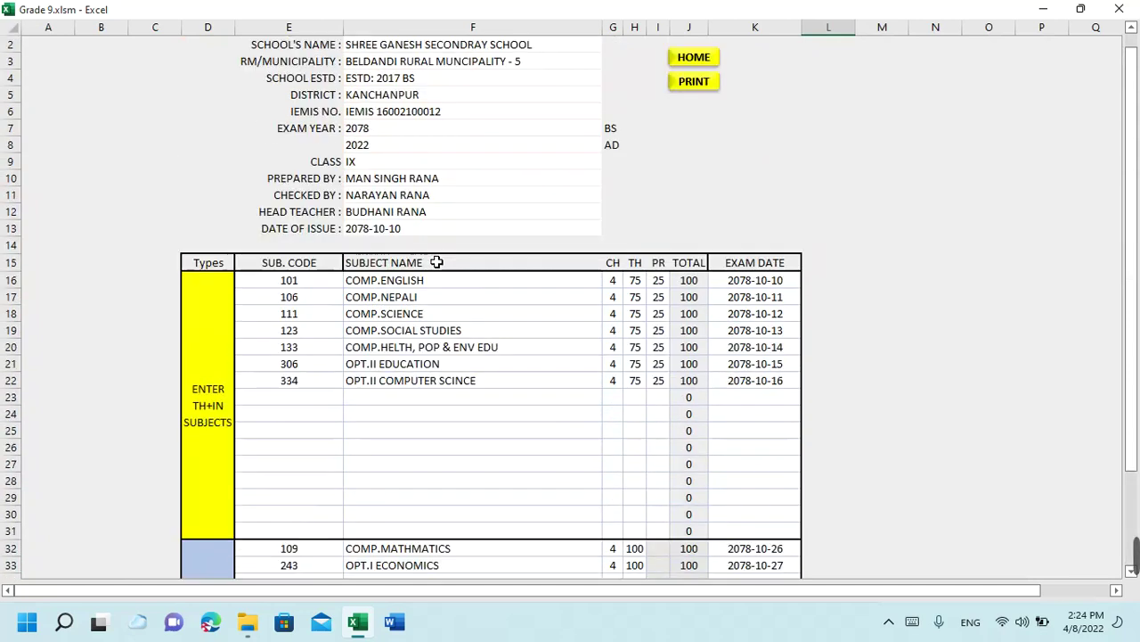
click(395, 62)
click(395, 78)
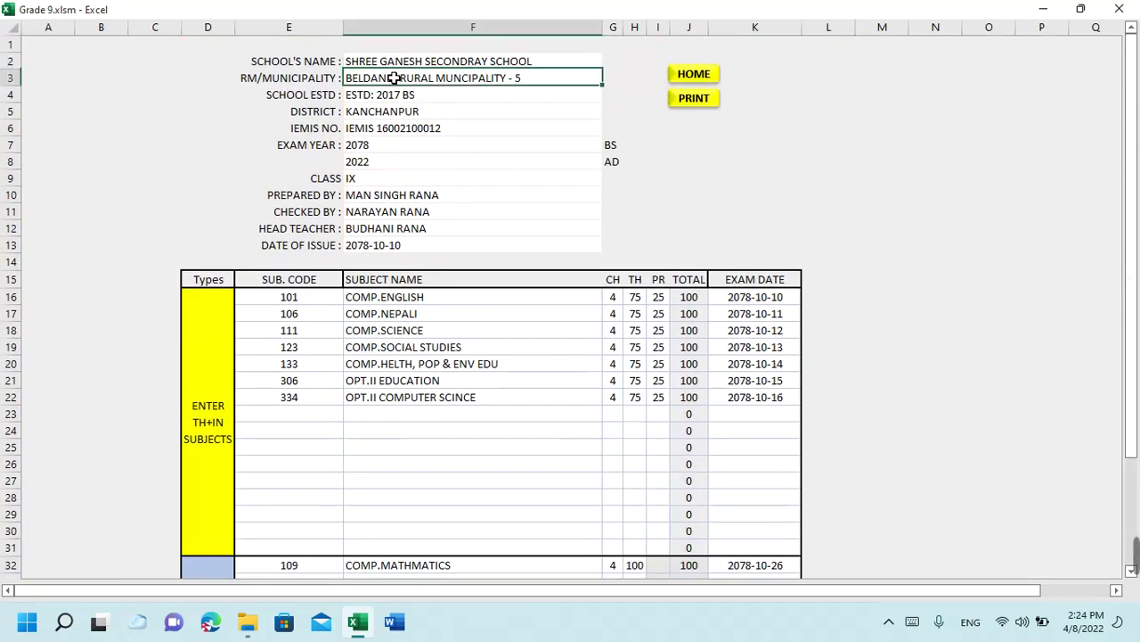
click(407, 95)
click(415, 112)
click(420, 129)
click(428, 161)
click(433, 194)
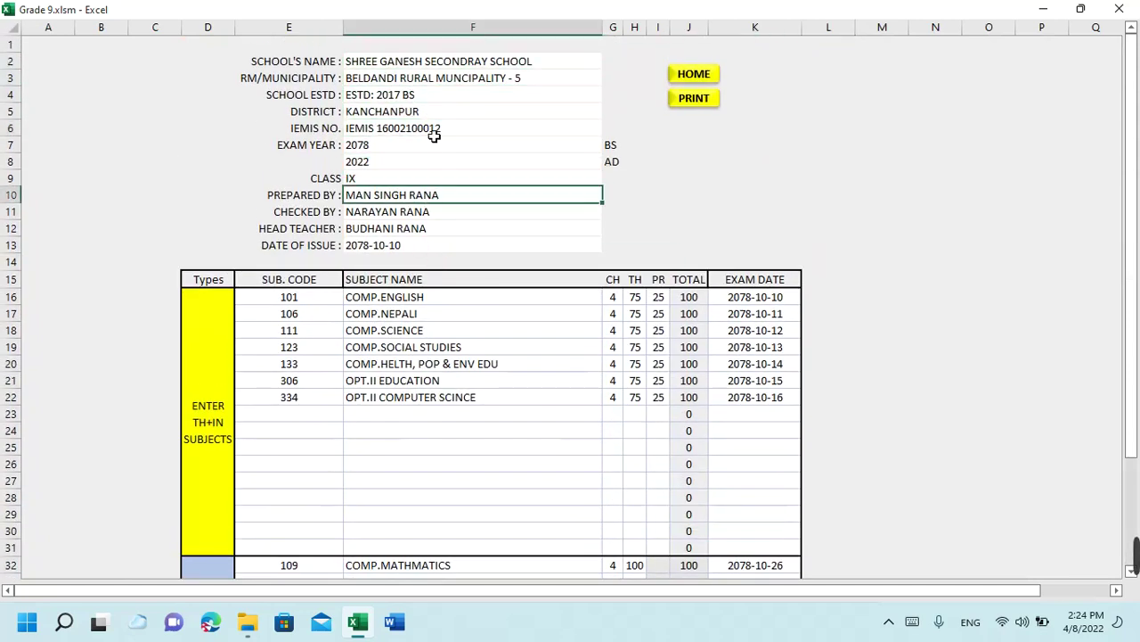
click(433, 128)
click(436, 165)
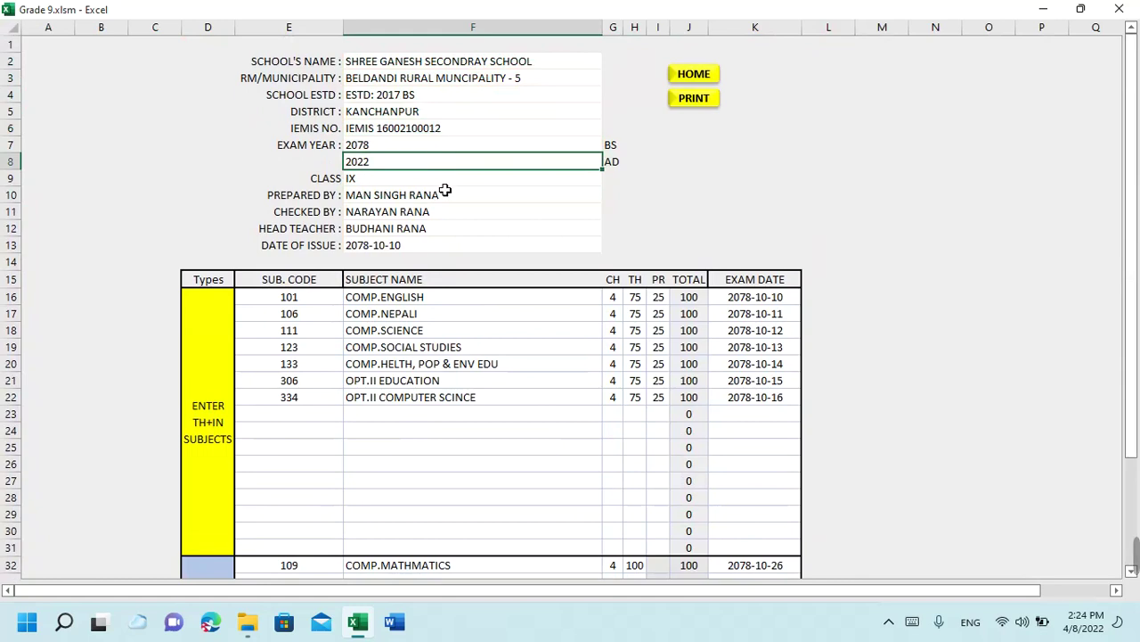
Scroll the subject table: seven 75/25 subjects plus theory-only Mathematics and Economics
scroll(445, 188, down, 1)
scroll(440, 205, down, 1)
scroll(442, 218, down, 1)
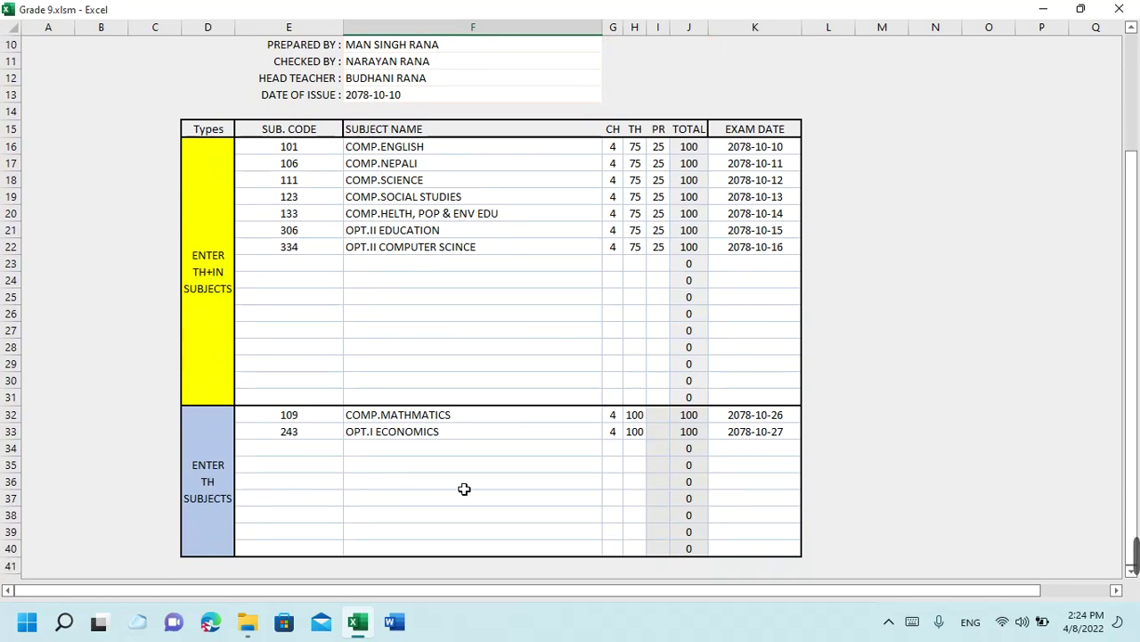
scroll(649, 476, up, 3)
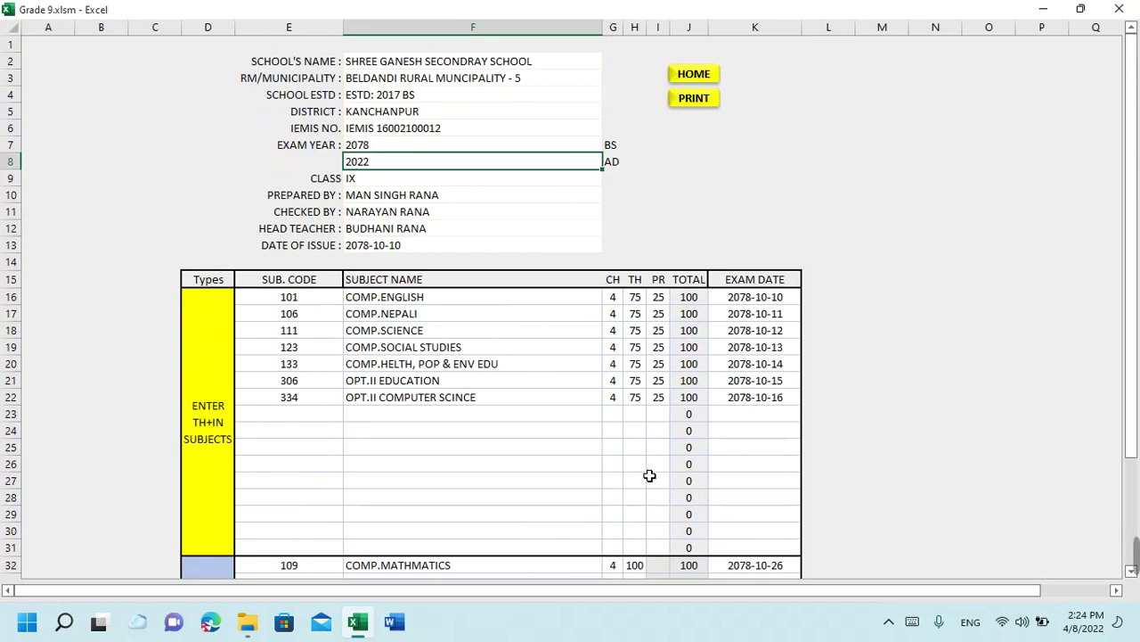
Return to the main menu, save the Grade 9 workbook, and close it
click(704, 84)
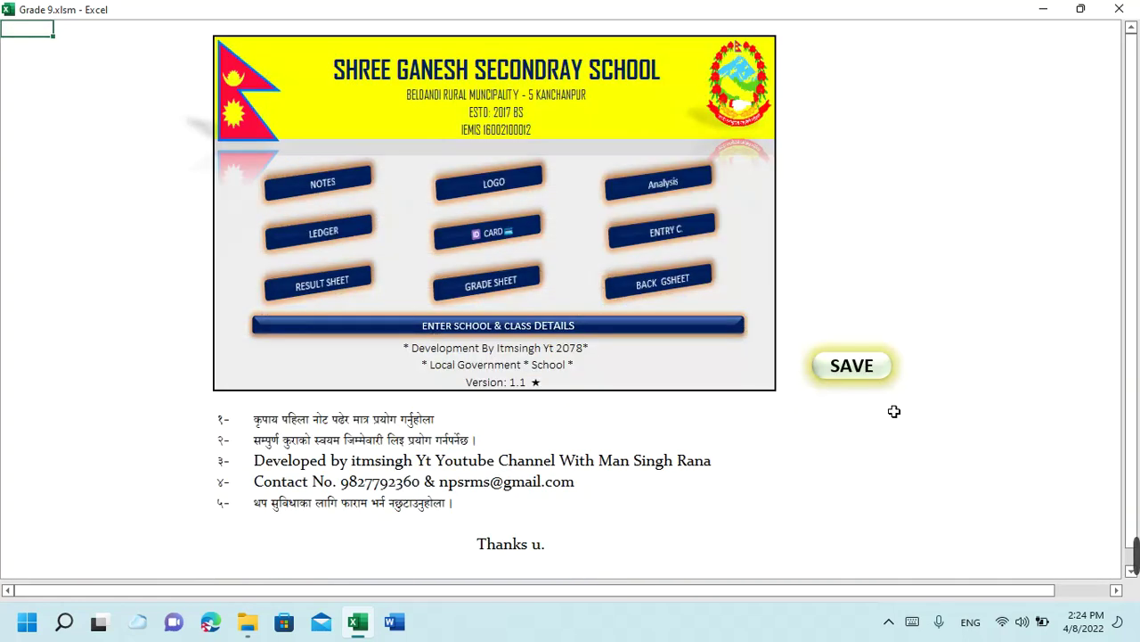
click(885, 377)
click(1127, 14)
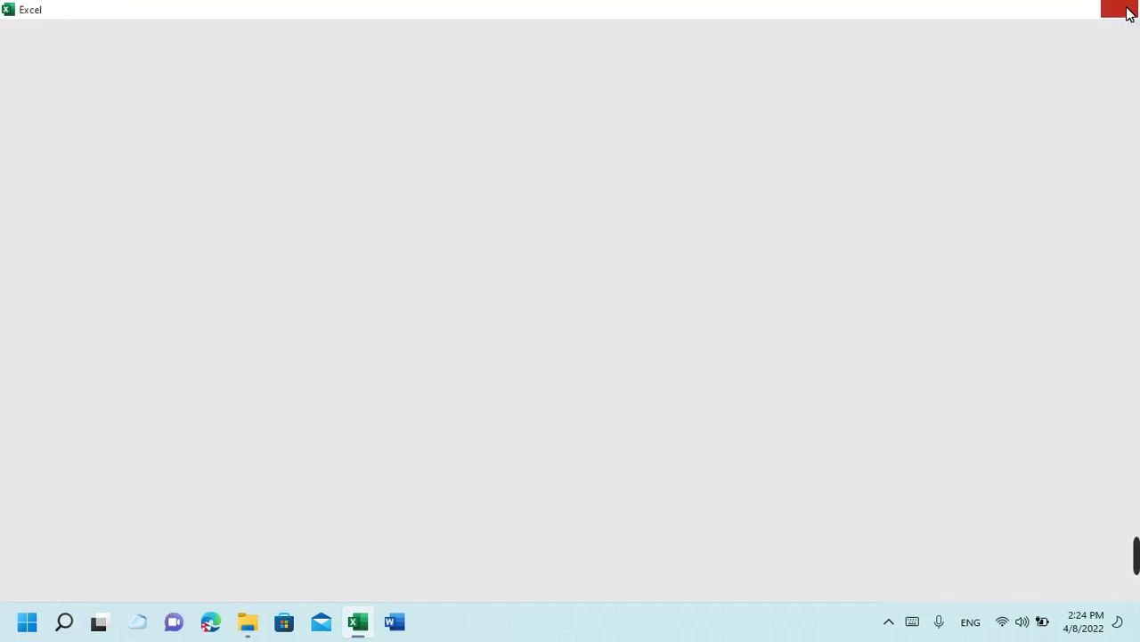
Open Grade 11.xlsm, move its window down, and dismiss the licence warning bar
click(361, 255)
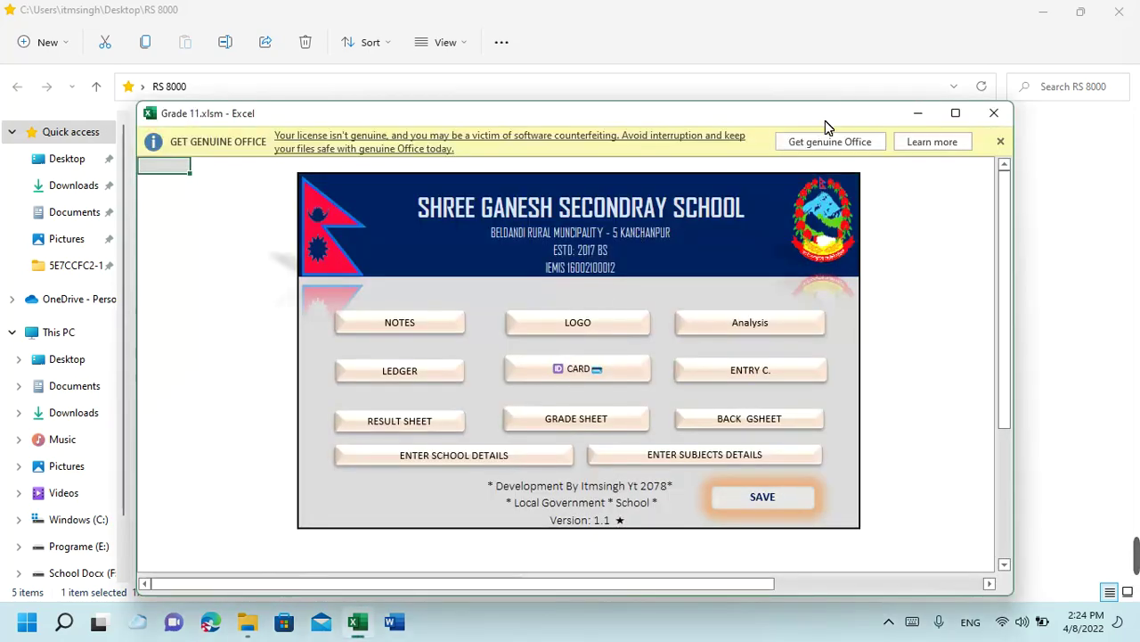
drag(825, 120, 835, 329)
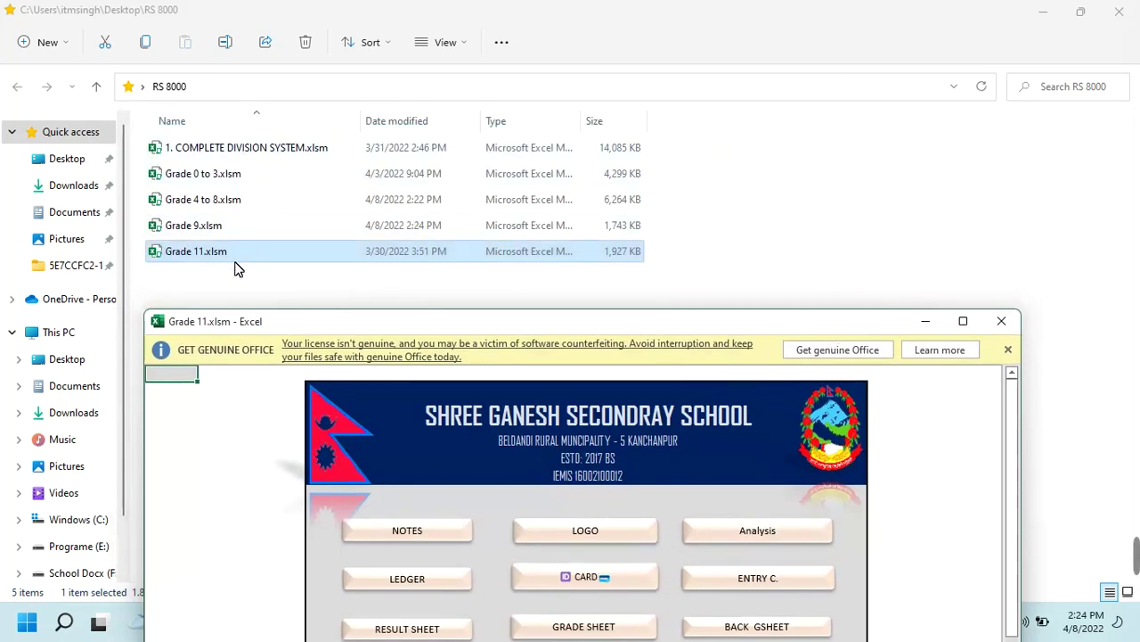
click(1008, 349)
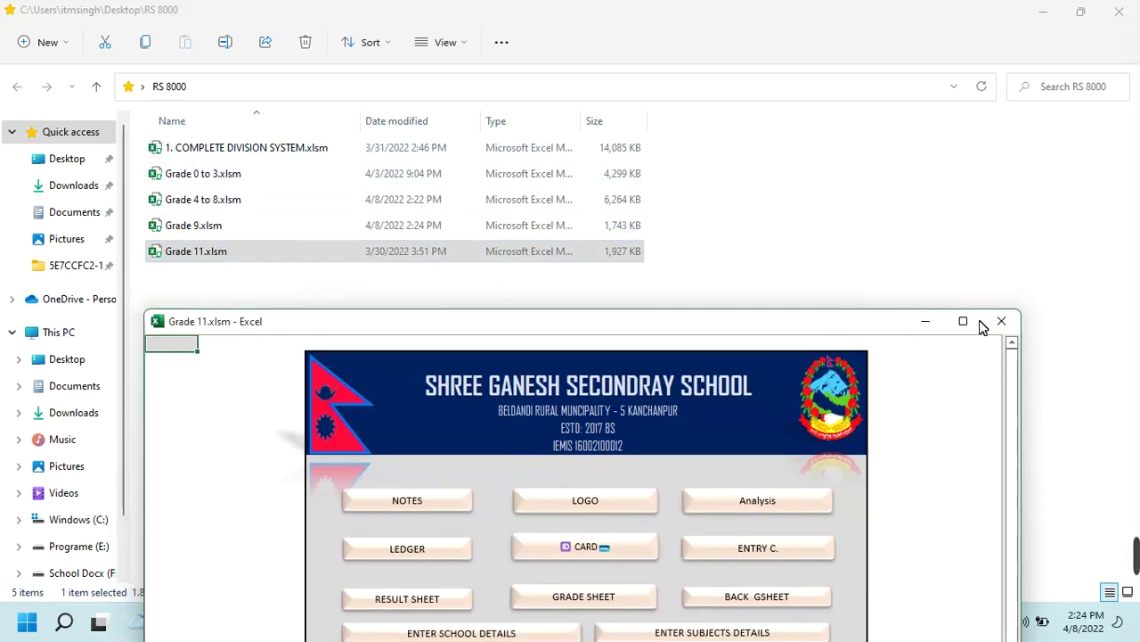
Maximize the Grade 11 window and scroll the class analysis report, where Class XI totals 88 students
click(965, 322)
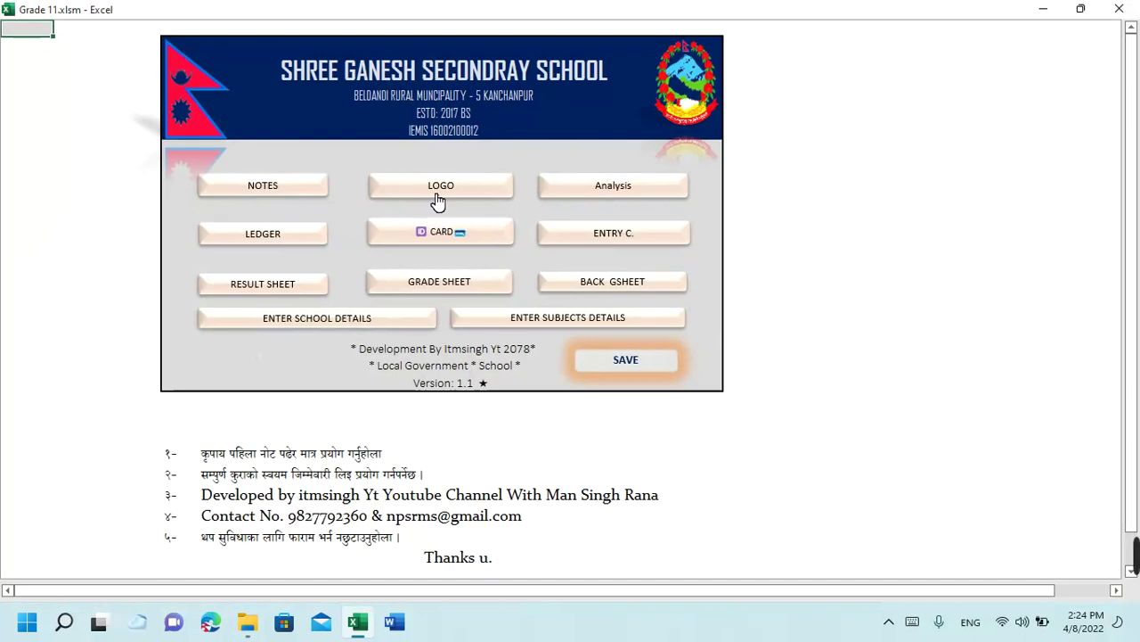
click(610, 187)
scroll(449, 308, down, 2)
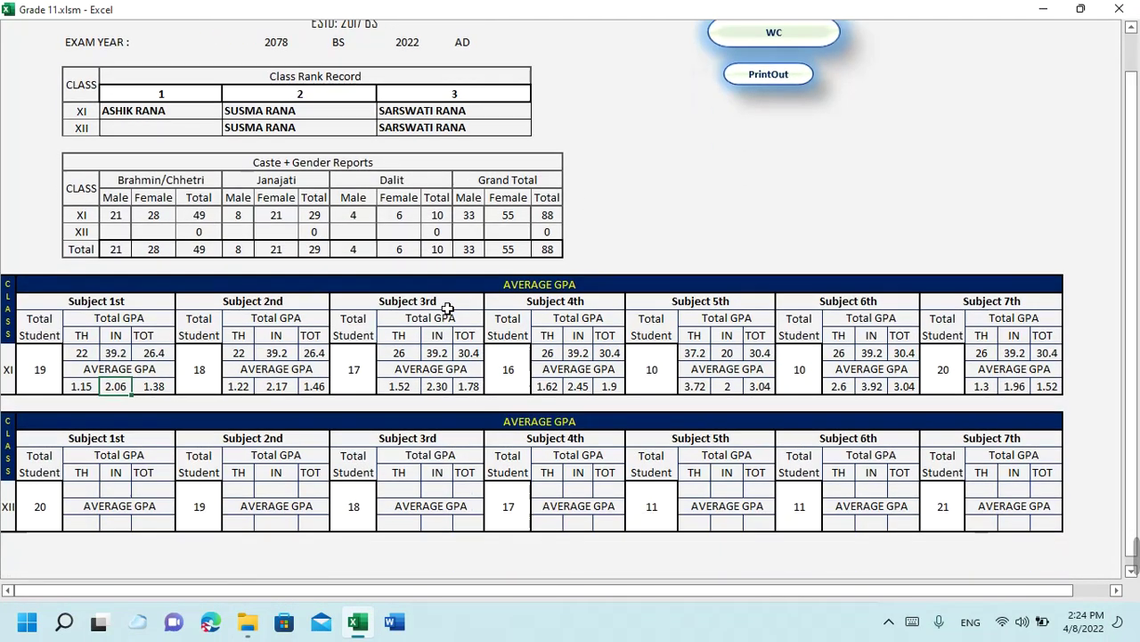
scroll(448, 308, down, 1)
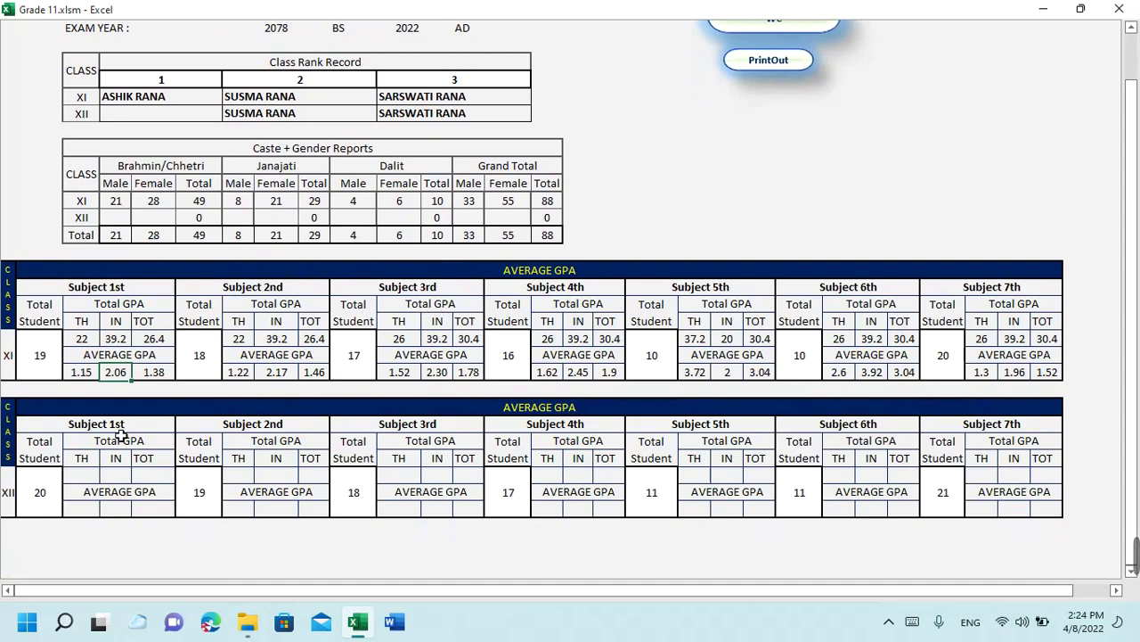
scroll(111, 433, up, 2)
scroll(125, 433, down, 2)
scroll(215, 431, up, 2)
scroll(216, 431, down, 2)
scroll(814, 337, up, 2)
scroll(1006, 517, down, 1)
scroll(1007, 517, down, 1)
Select across the Class XII table, then return to the main menu via WC
drag(1056, 508, 16, 453)
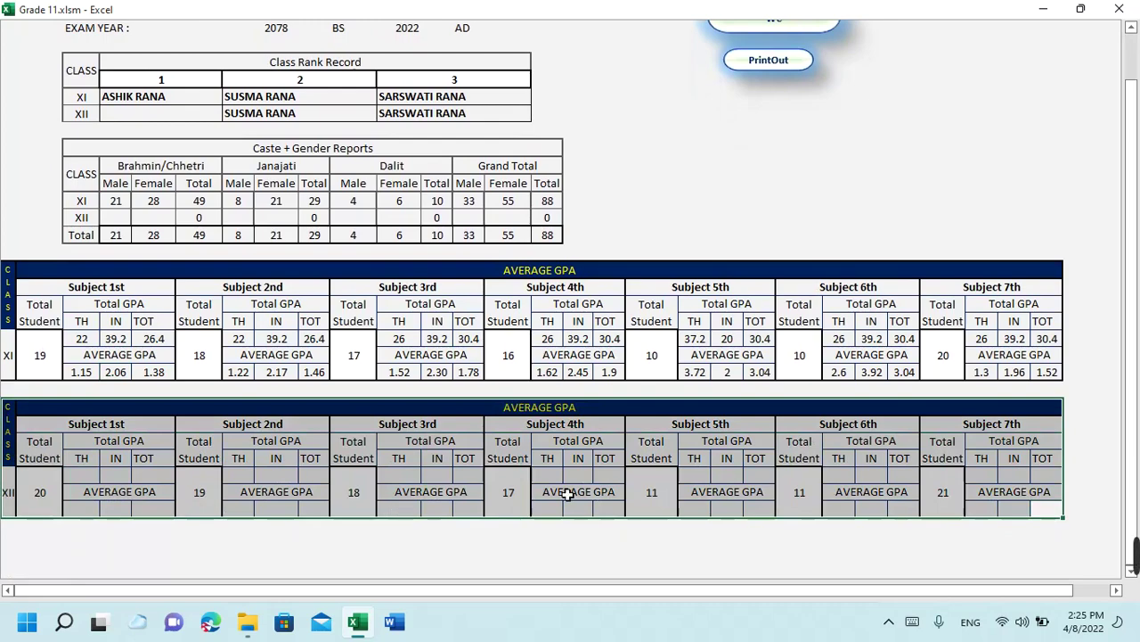
scroll(570, 481, up, 1)
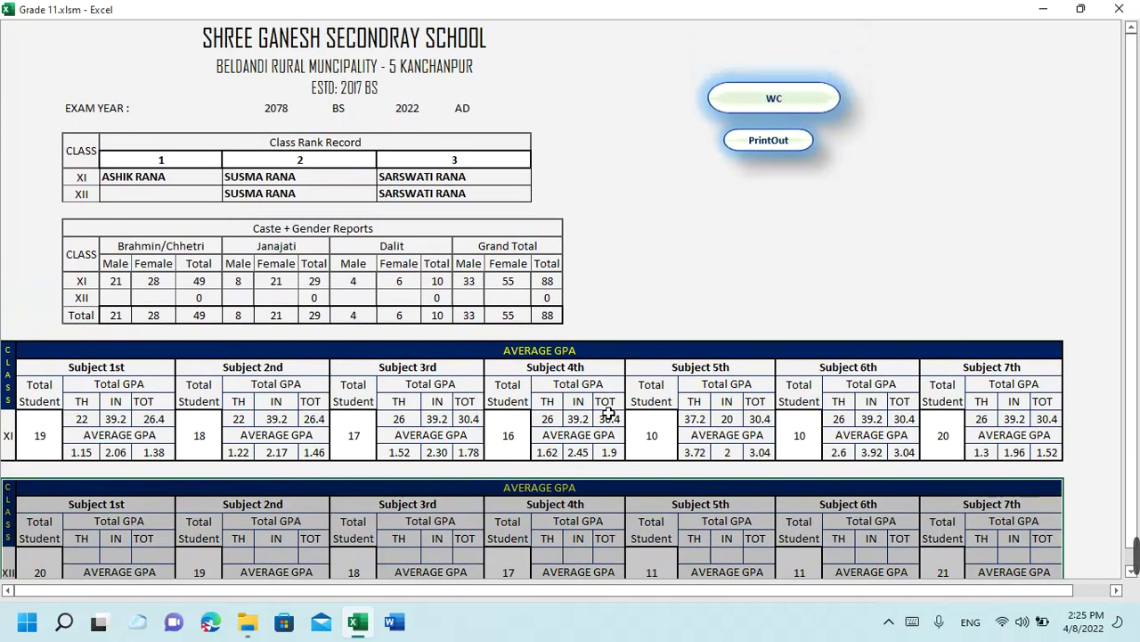
click(762, 104)
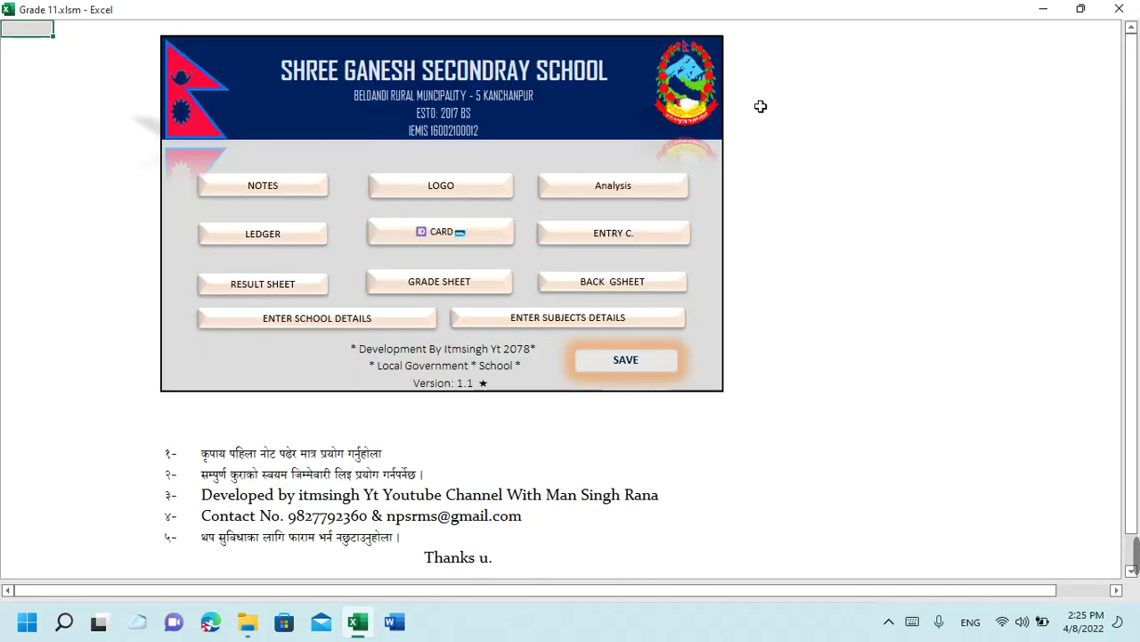
Open the Class XI ledger and check the first student's ID, symbol number, name, birth date and father's name
click(241, 248)
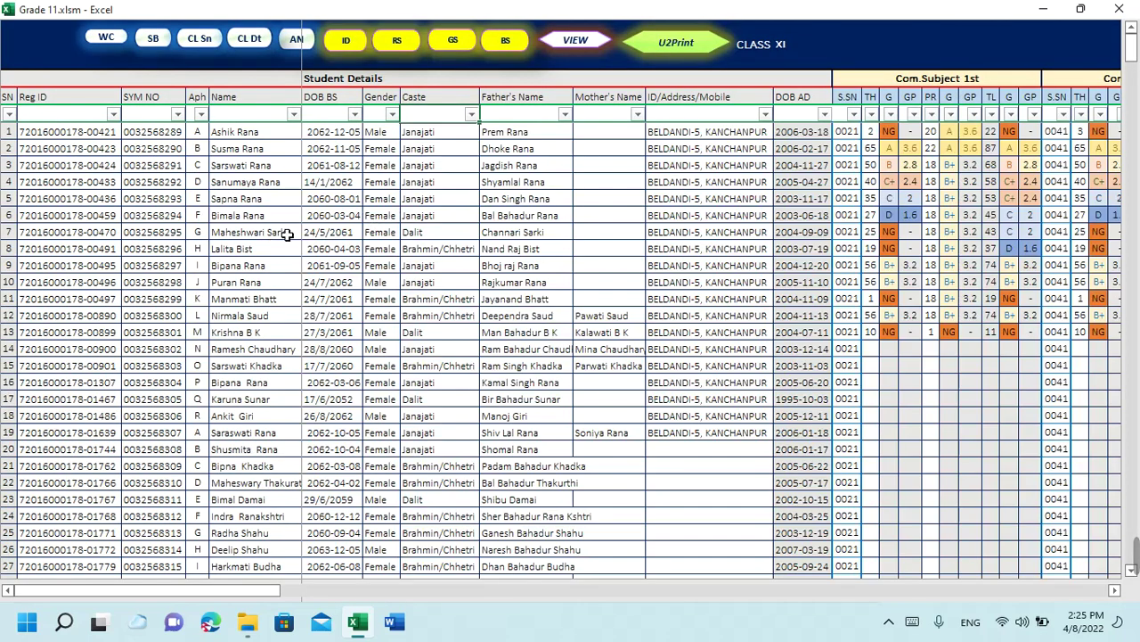
click(182, 199)
click(103, 167)
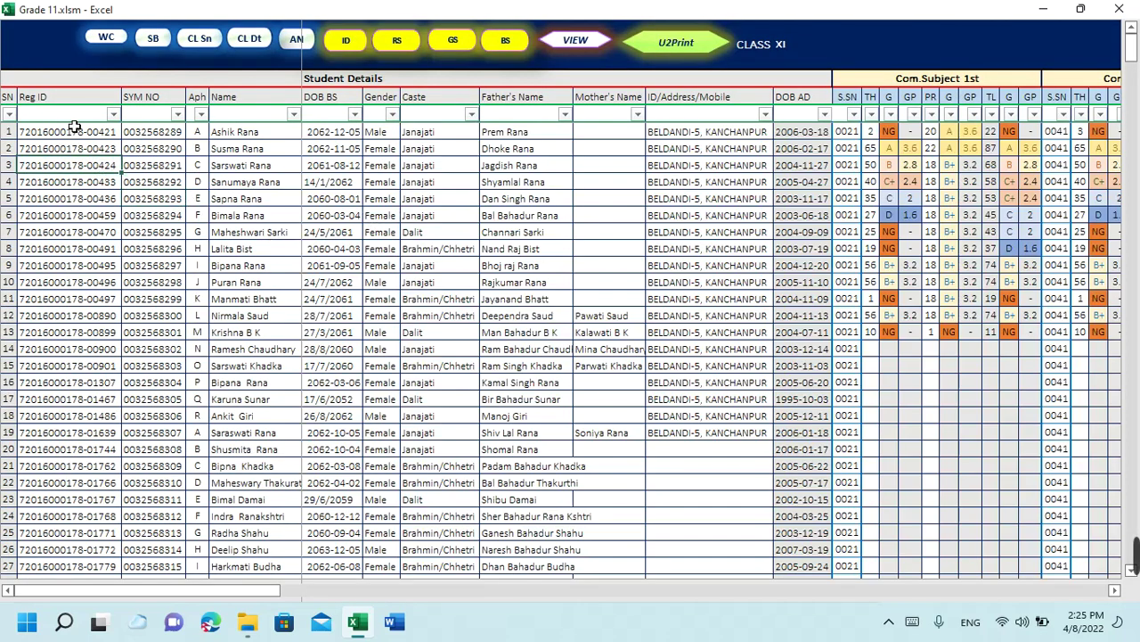
click(80, 138)
click(133, 133)
click(198, 133)
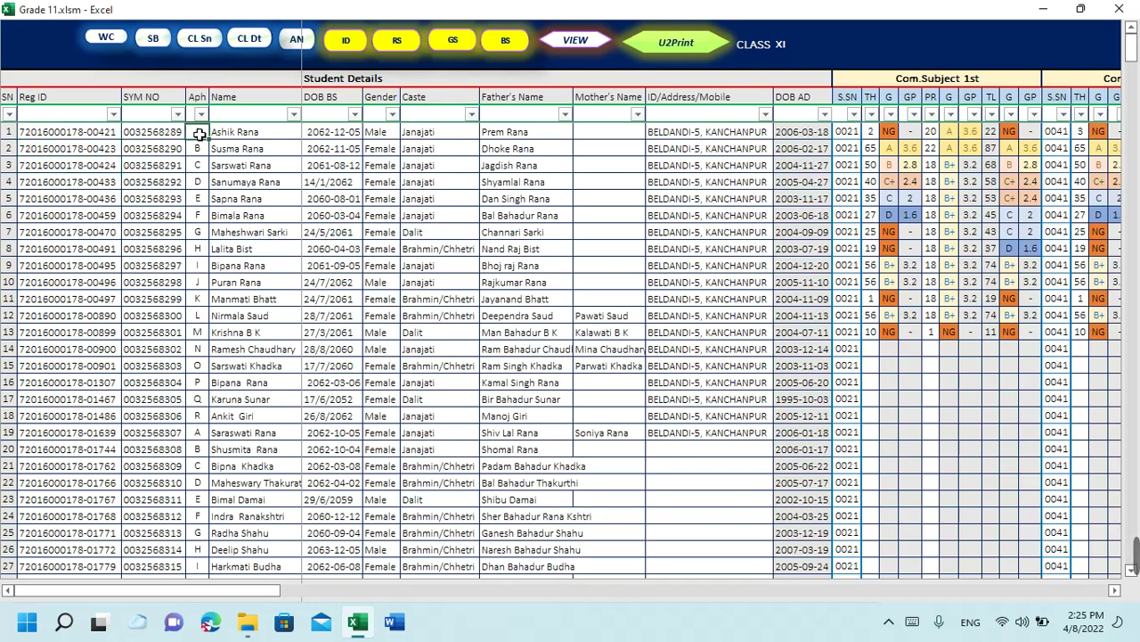
click(250, 135)
click(365, 134)
click(504, 136)
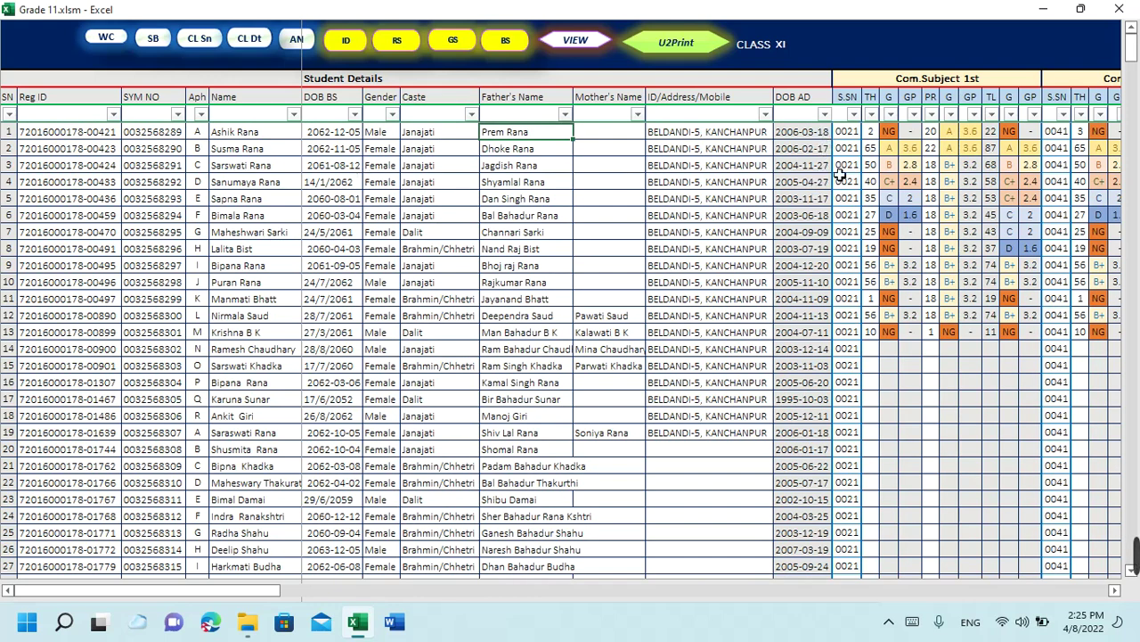
Inspect subject code 0021's dropdown without changing it and scroll right through the subject grades
click(849, 135)
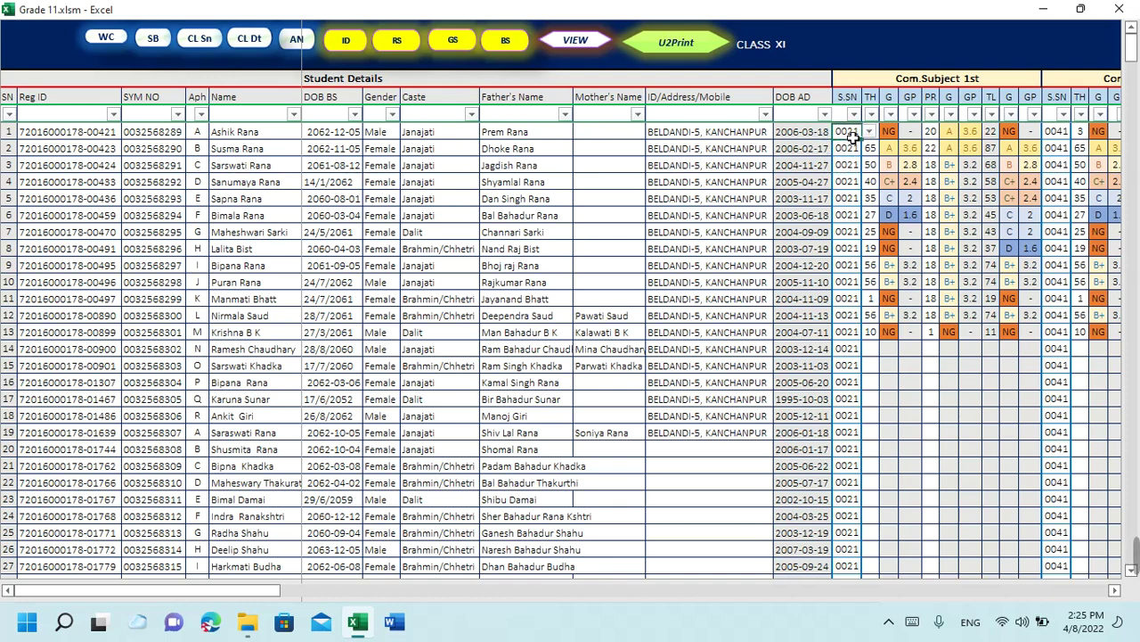
click(870, 134)
click(853, 134)
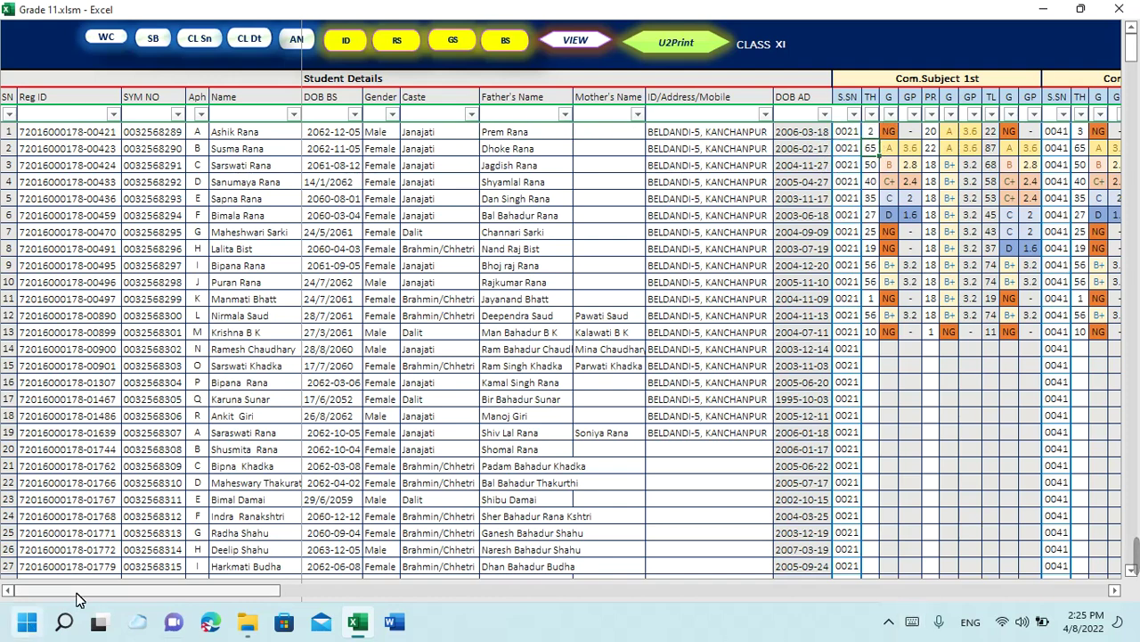
mouse_move(106, 590)
mouse_down()
mouse_move(1033, 580)
mouse_move(36, 595)
mouse_up()
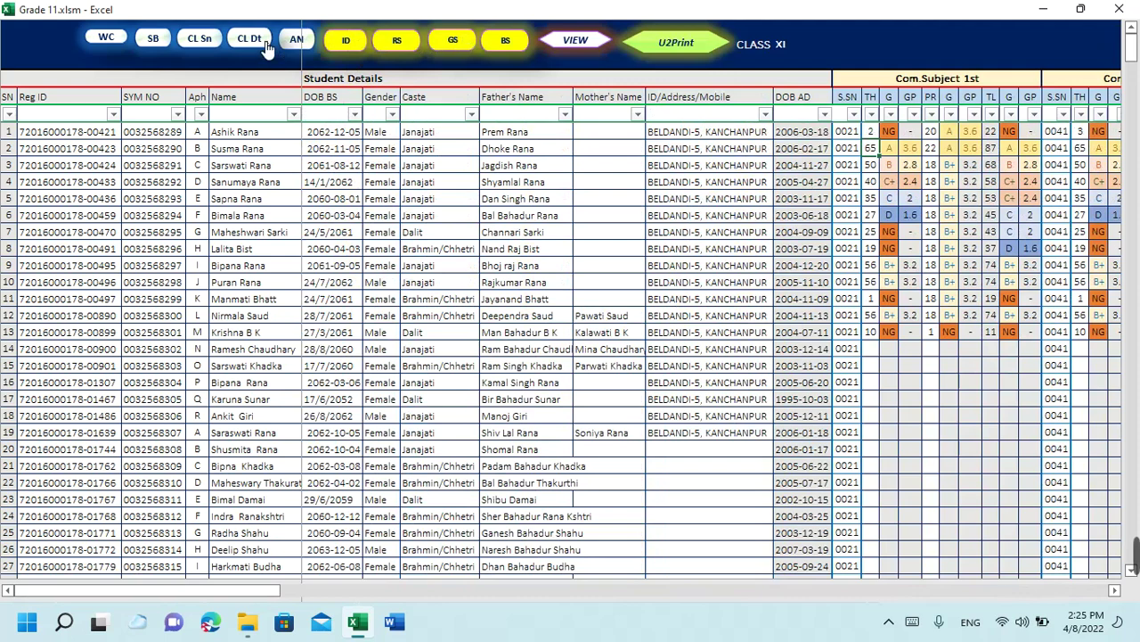
Open the subject list and review theory and internal subjects such as Com.Nepali (TH) and Psychology (IN)
click(153, 39)
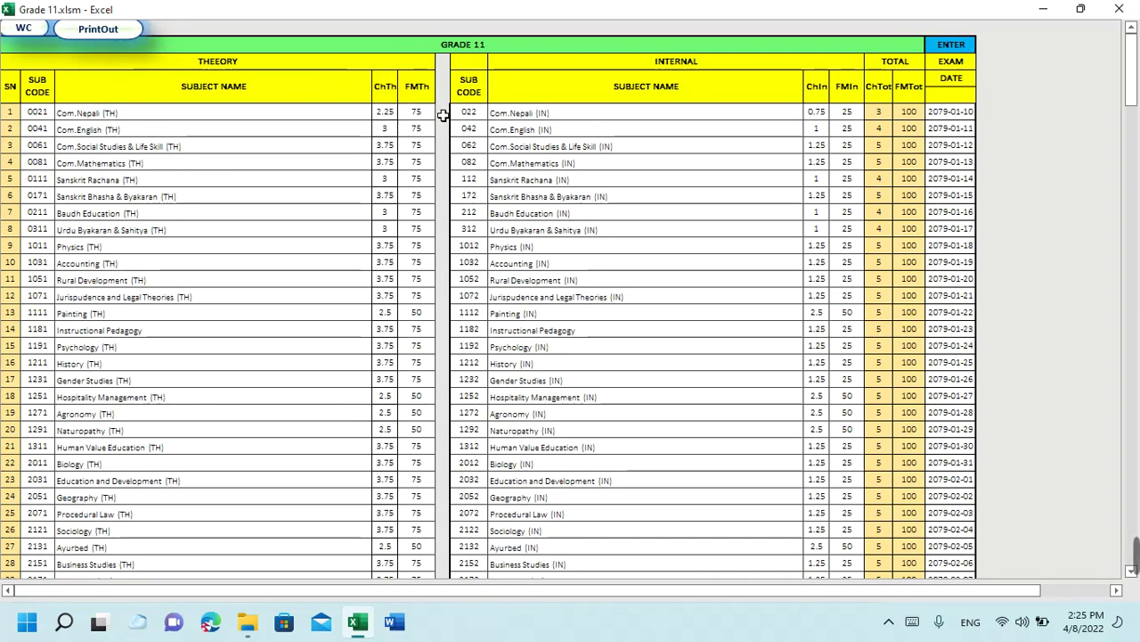
click(414, 114)
click(354, 117)
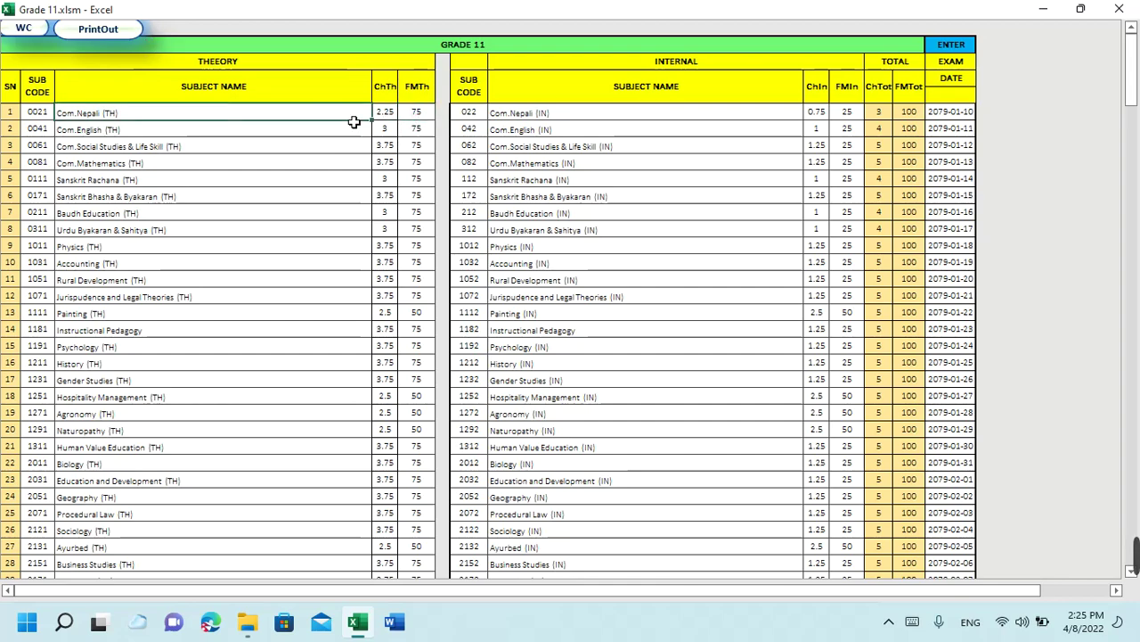
click(213, 146)
click(677, 146)
click(713, 329)
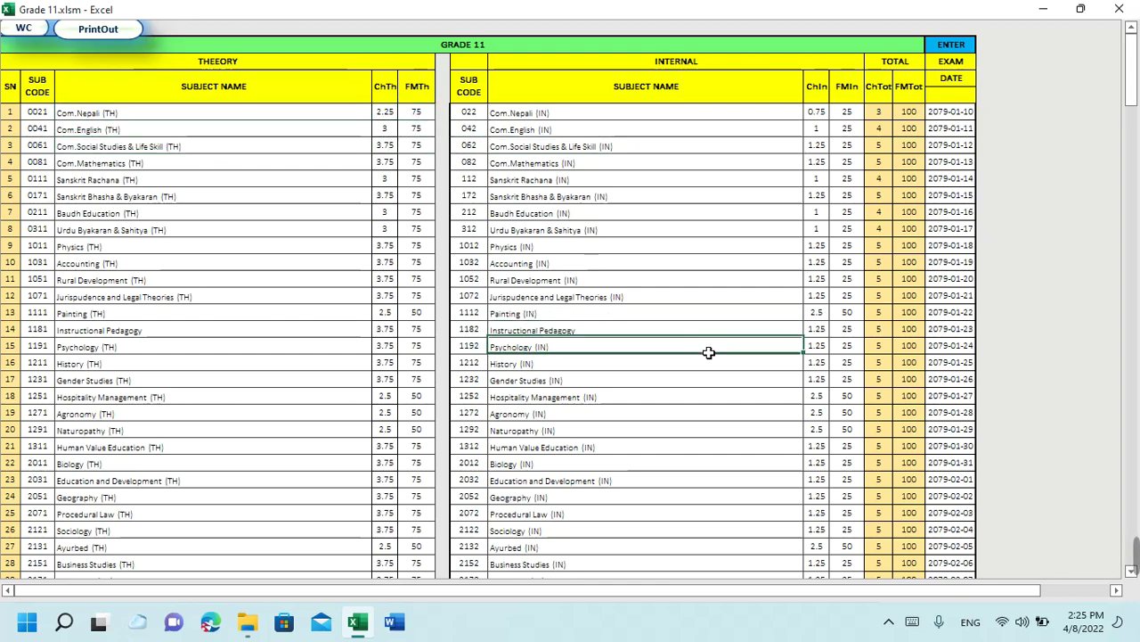
scroll(707, 351, down, 12)
scroll(570, 357, down, 6)
scroll(552, 395, down, 8)
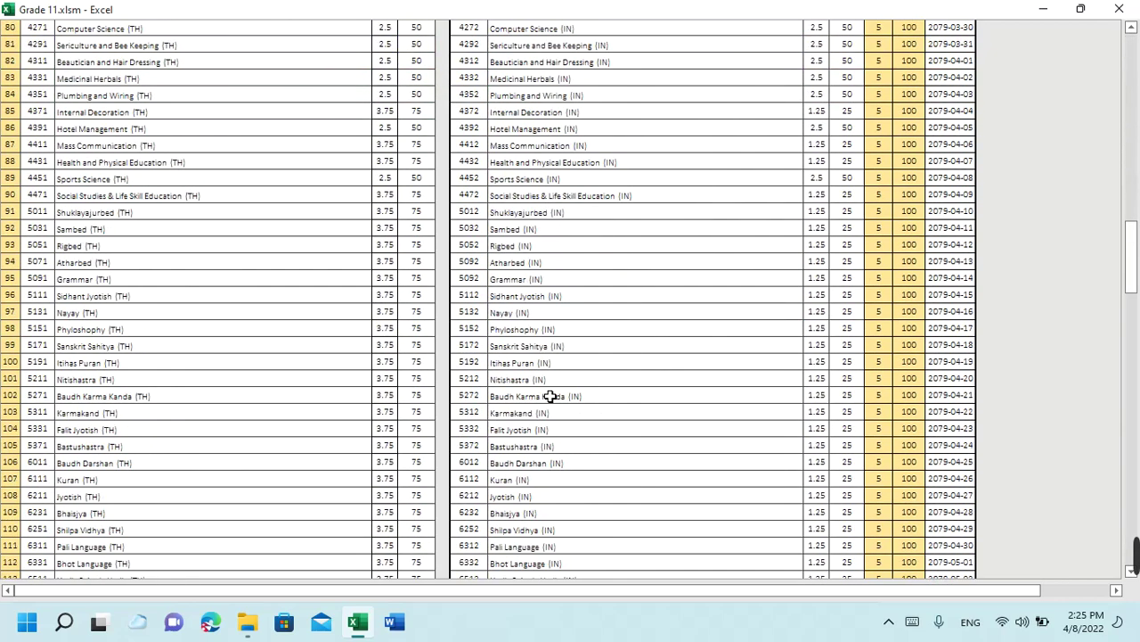
scroll(550, 438, down, 1)
scroll(550, 438, up, 4)
scroll(547, 438, up, 8)
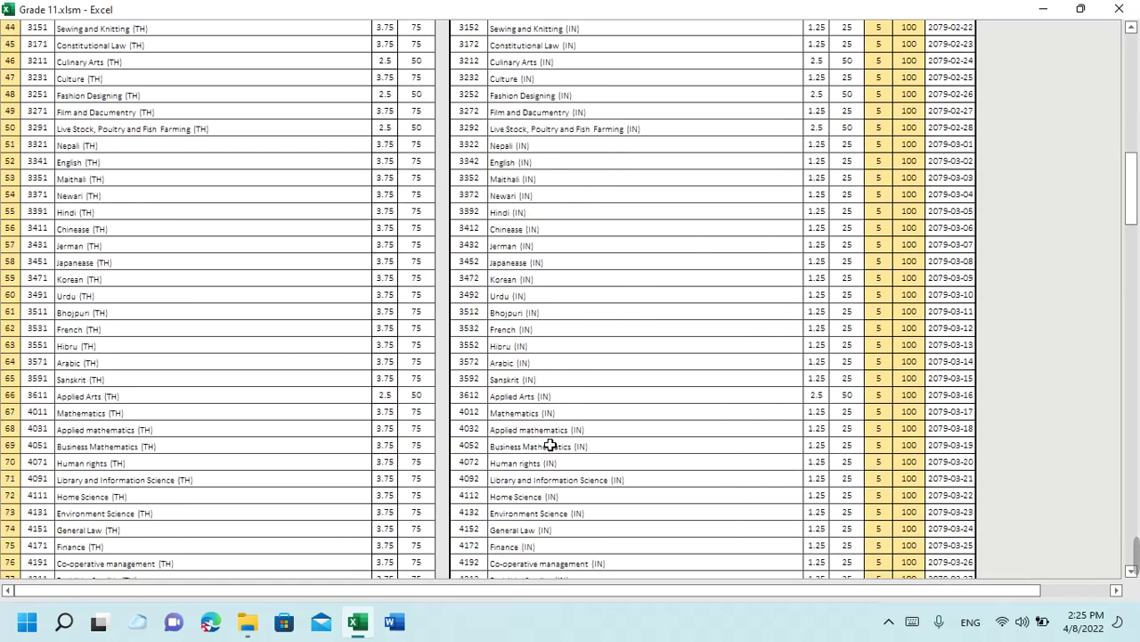
scroll(548, 441, up, 14)
scroll(548, 445, up, 1)
Check the Com.English (TH) entry, scroll the credit-hour list, and return to the home menu
click(63, 113)
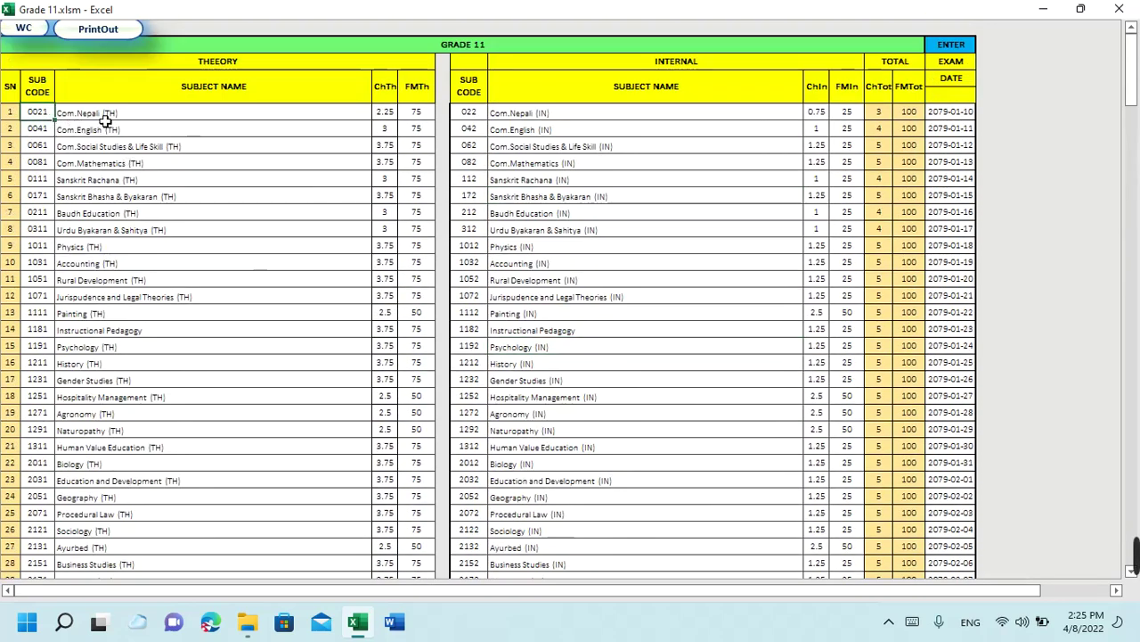
click(107, 129)
scroll(606, 269, down, 1)
scroll(605, 270, up, 1)
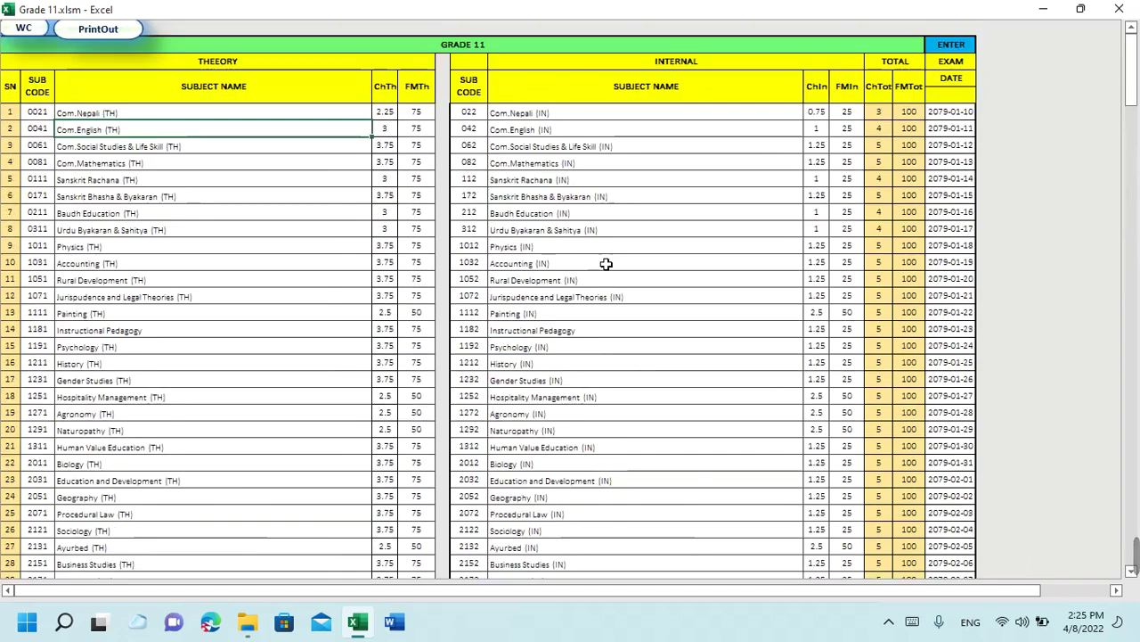
scroll(605, 267, down, 7)
scroll(605, 267, down, 14)
scroll(604, 265, down, 6)
scroll(604, 262, up, 9)
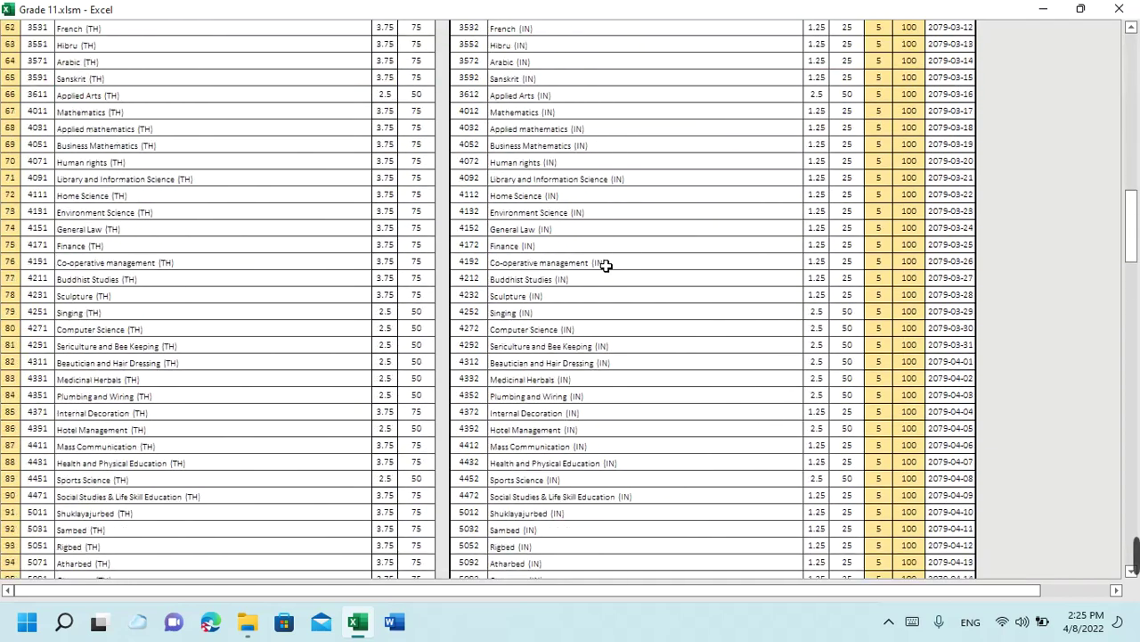
scroll(605, 260, up, 13)
scroll(602, 256, up, 5)
click(27, 30)
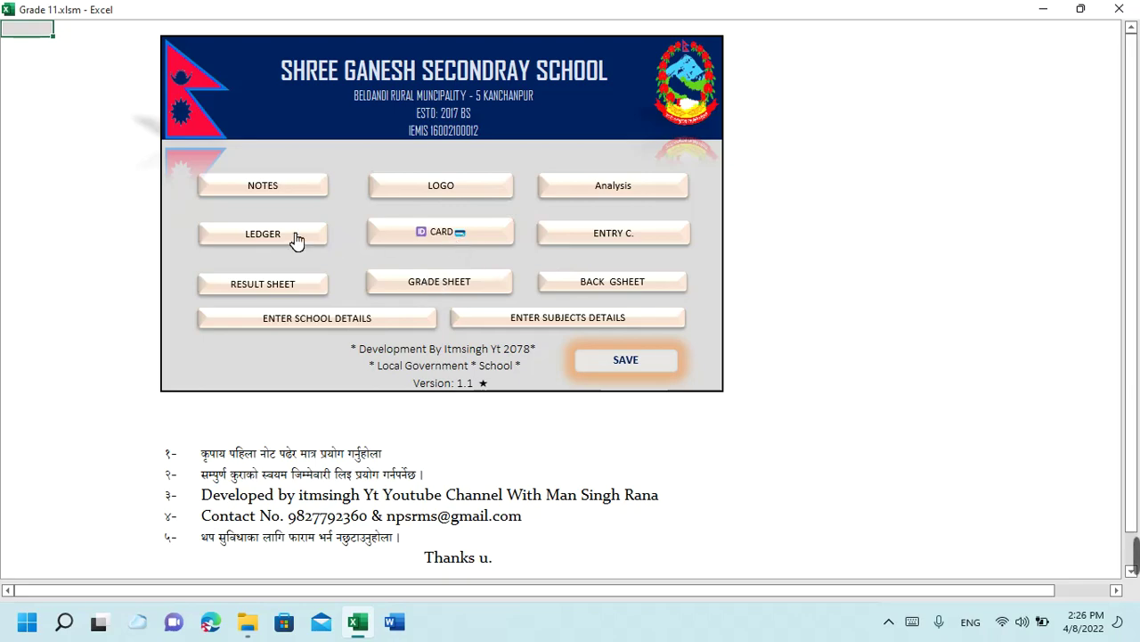
View the Class XI student identity cards and return to the home menu
click(451, 236)
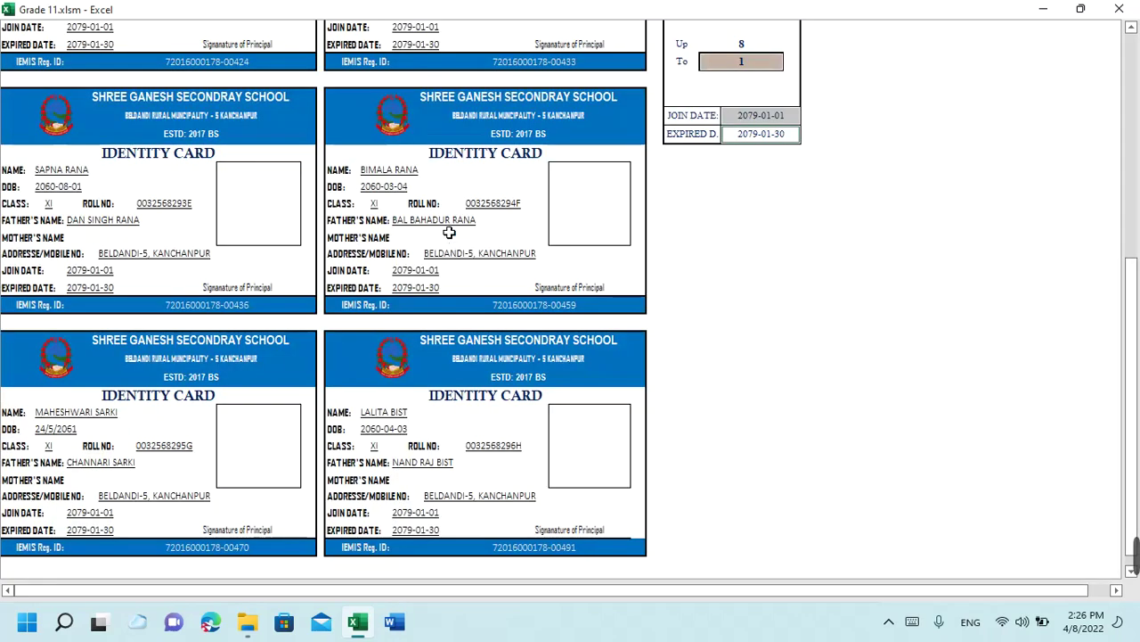
scroll(383, 231, up, 5)
scroll(524, 238, up, 1)
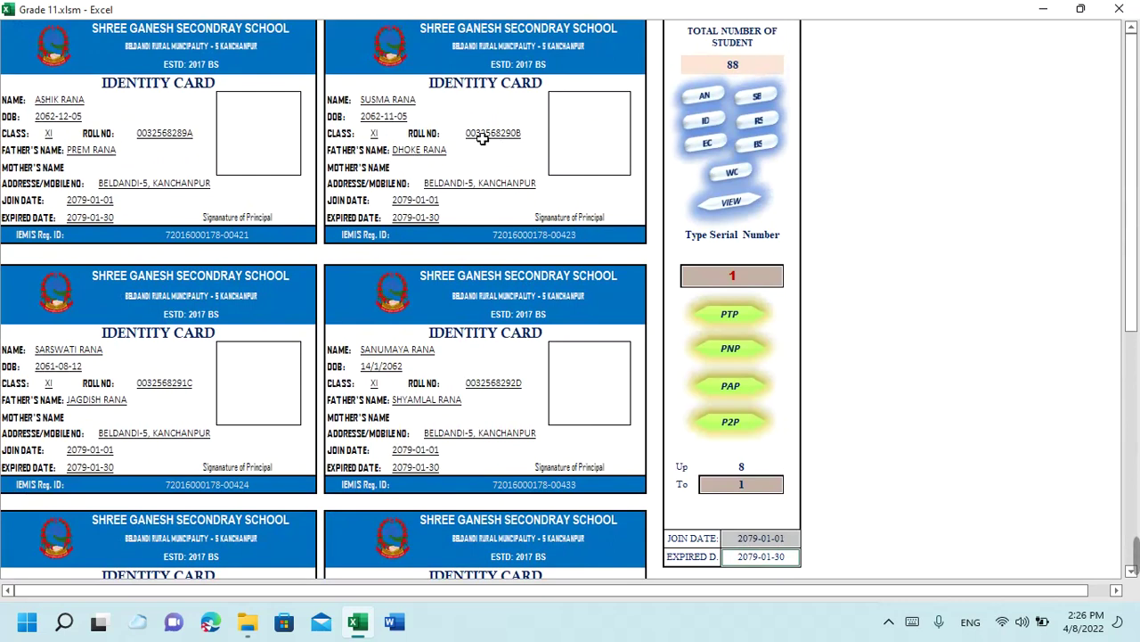
click(751, 176)
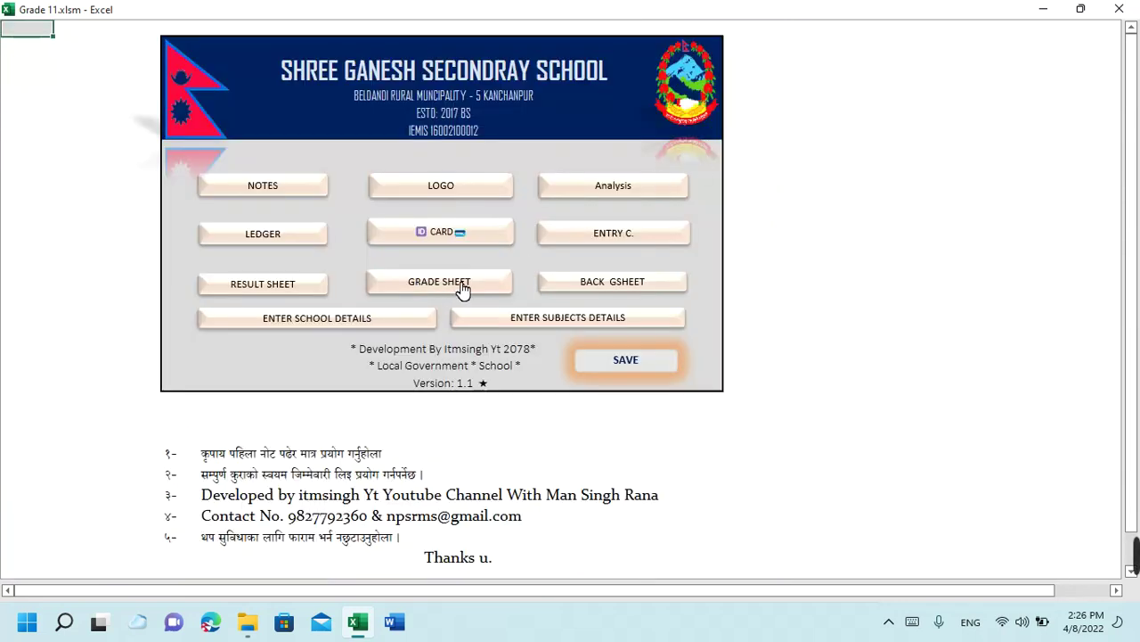
View the 1st Term Exam 2078 admit cards and return to the home menu
click(622, 236)
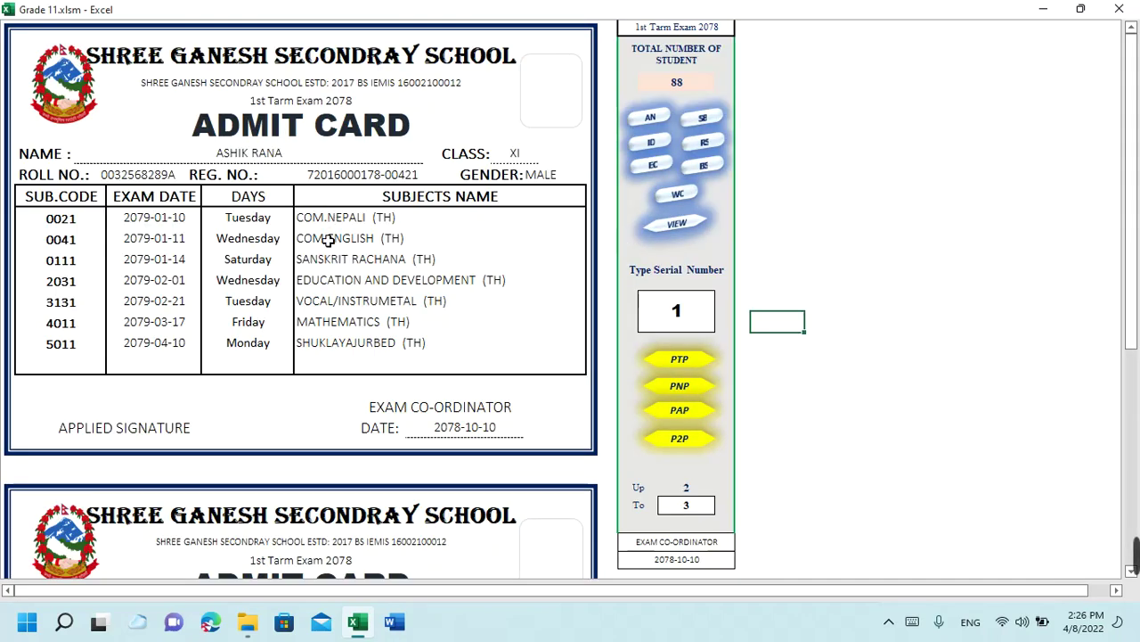
scroll(328, 239, down, 4)
scroll(328, 239, up, 4)
click(688, 193)
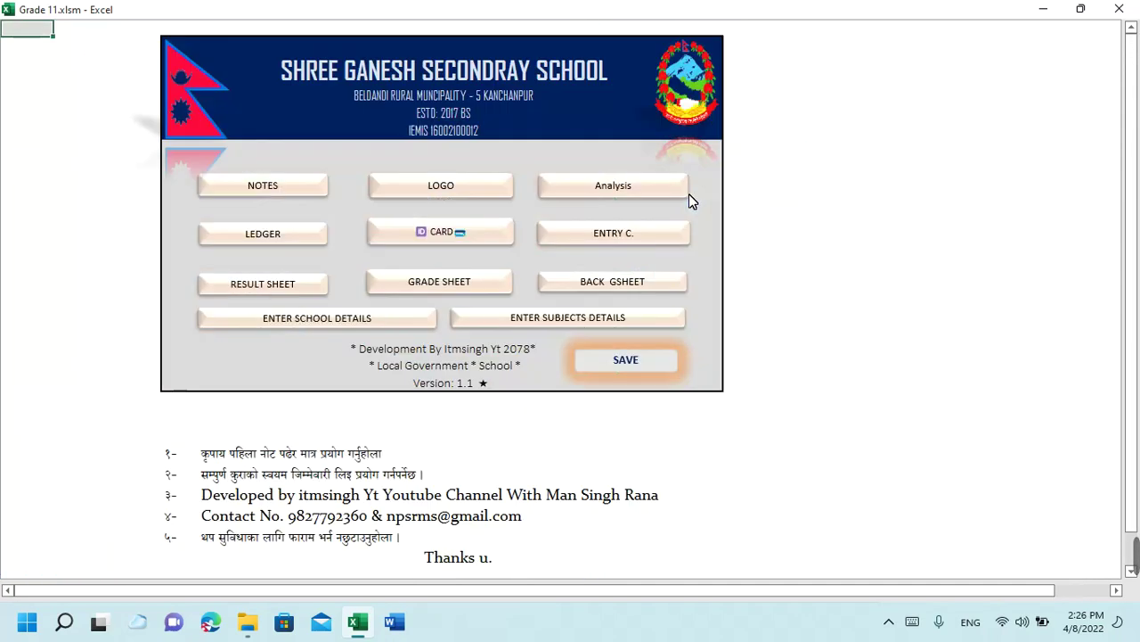
Open the Class XI results list and look over the roll numbers and GPA column
click(294, 285)
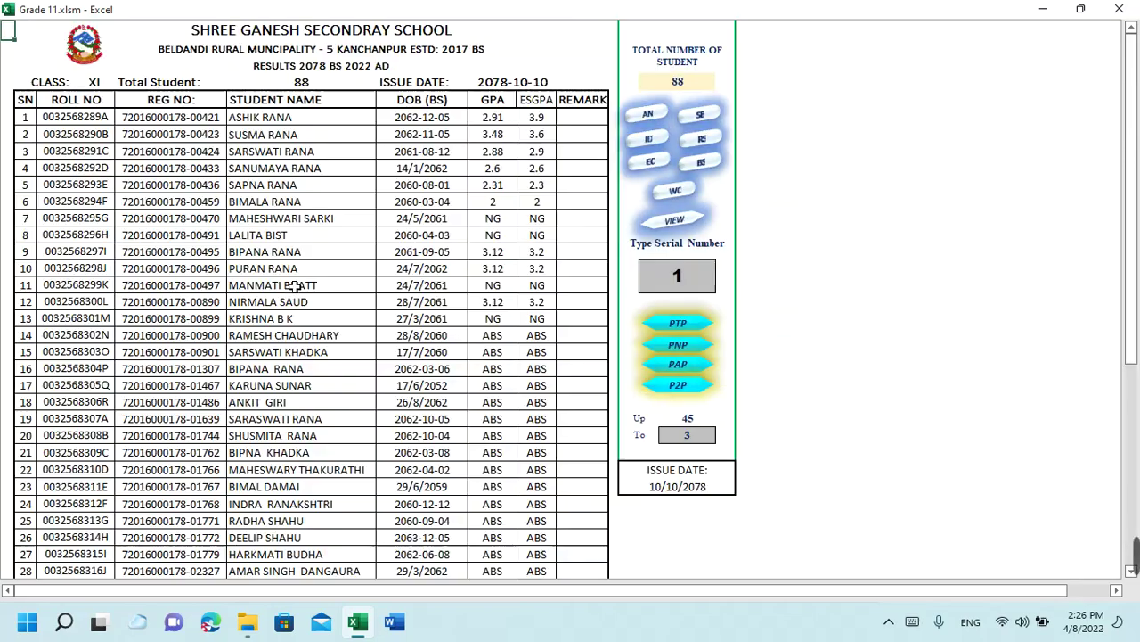
scroll(294, 285, down, 6)
scroll(296, 287, up, 1)
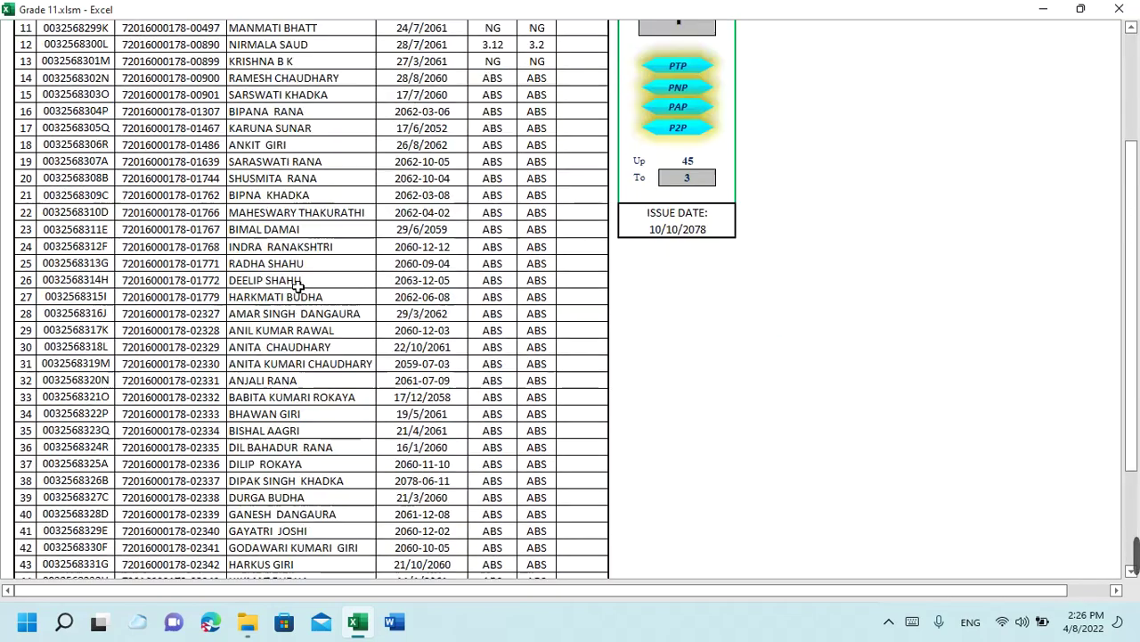
scroll(302, 292, down, 2)
scroll(301, 293, up, 7)
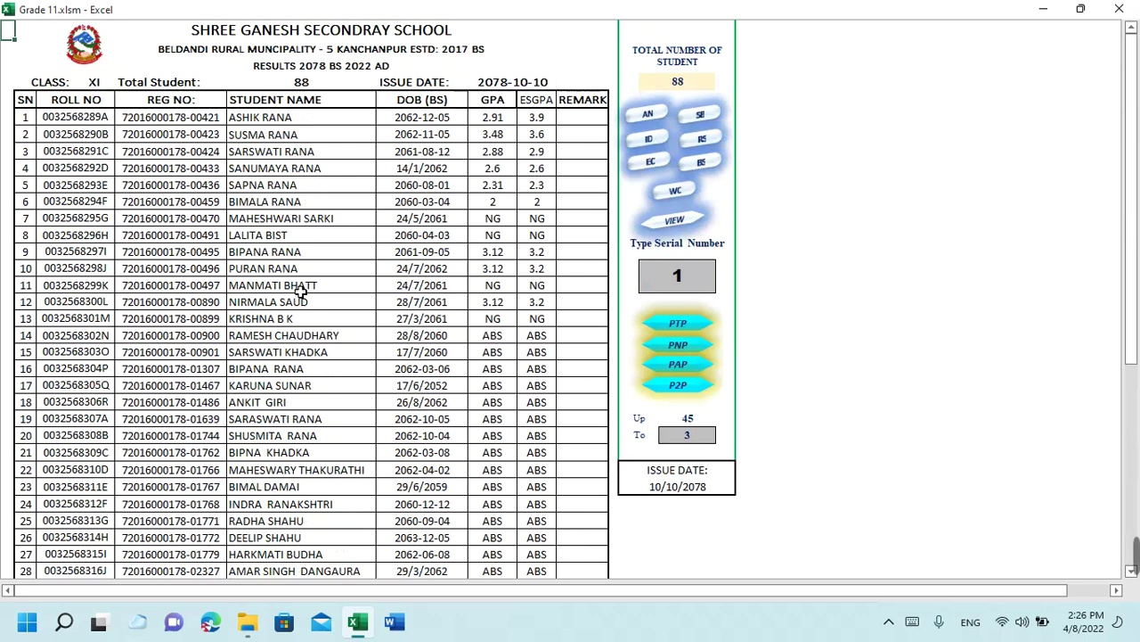
click(102, 133)
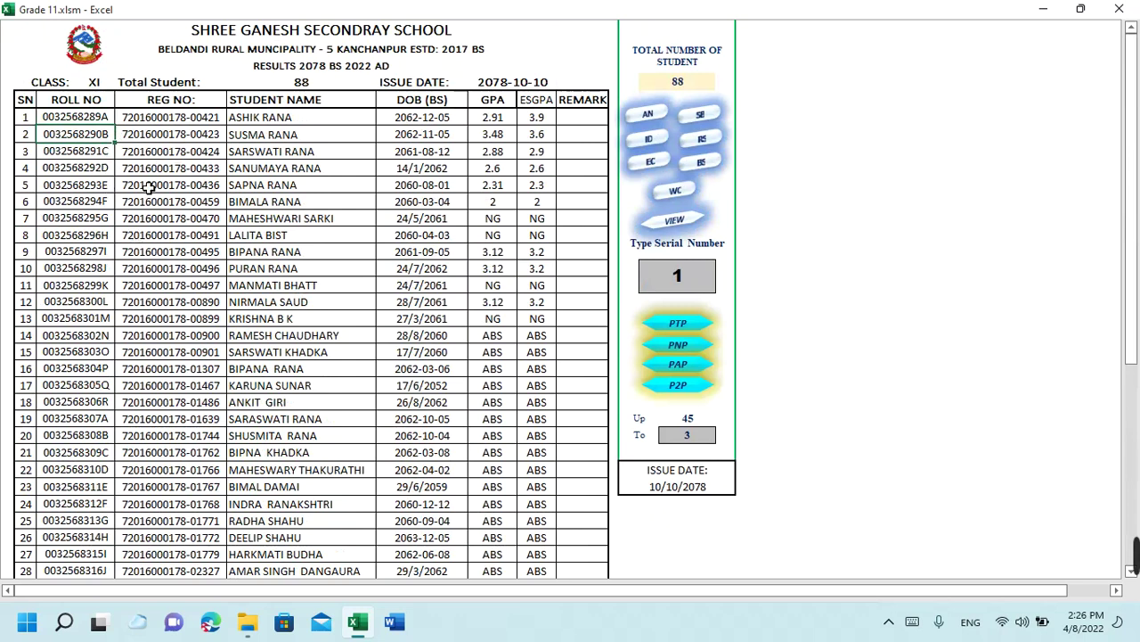
click(511, 103)
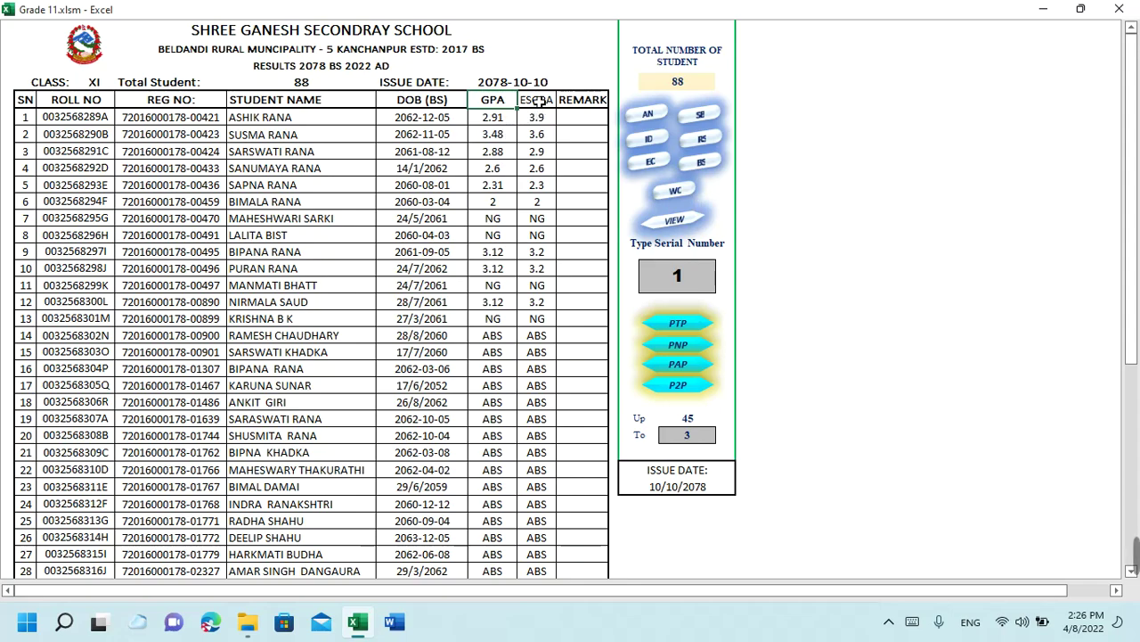
Select the ESGPA grades down to student 45, including the ABS rows from row 14, then return home
mouse_move(537, 117)
mouse_down()
mouse_move(538, 593)
mouse_move(532, 485)
mouse_up()
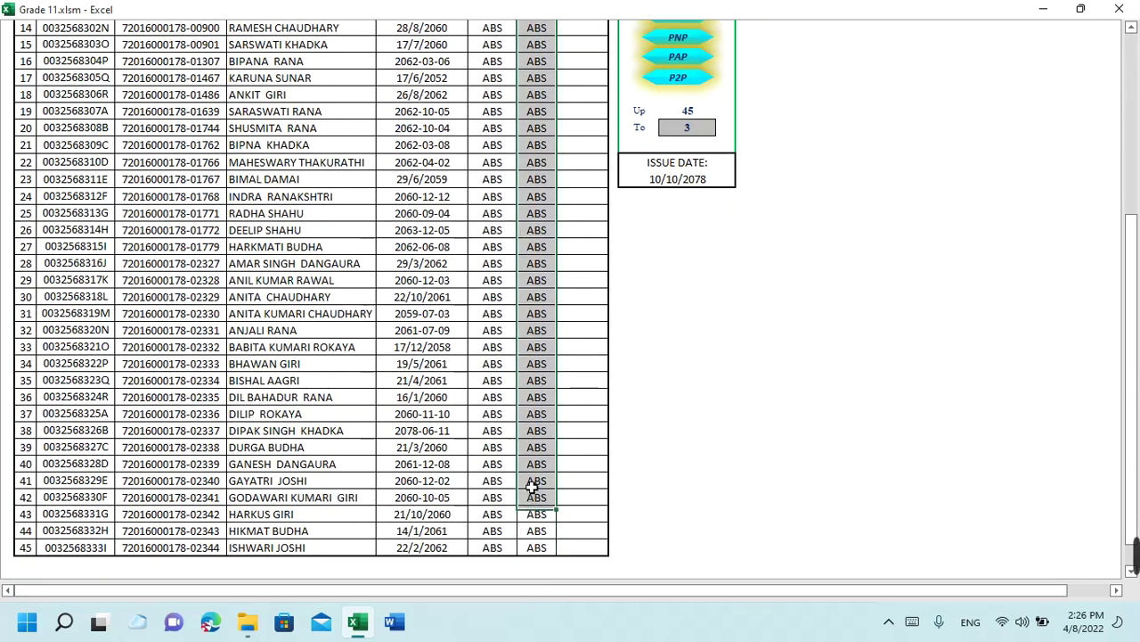
drag(532, 486, 537, 547)
scroll(542, 517, up, 5)
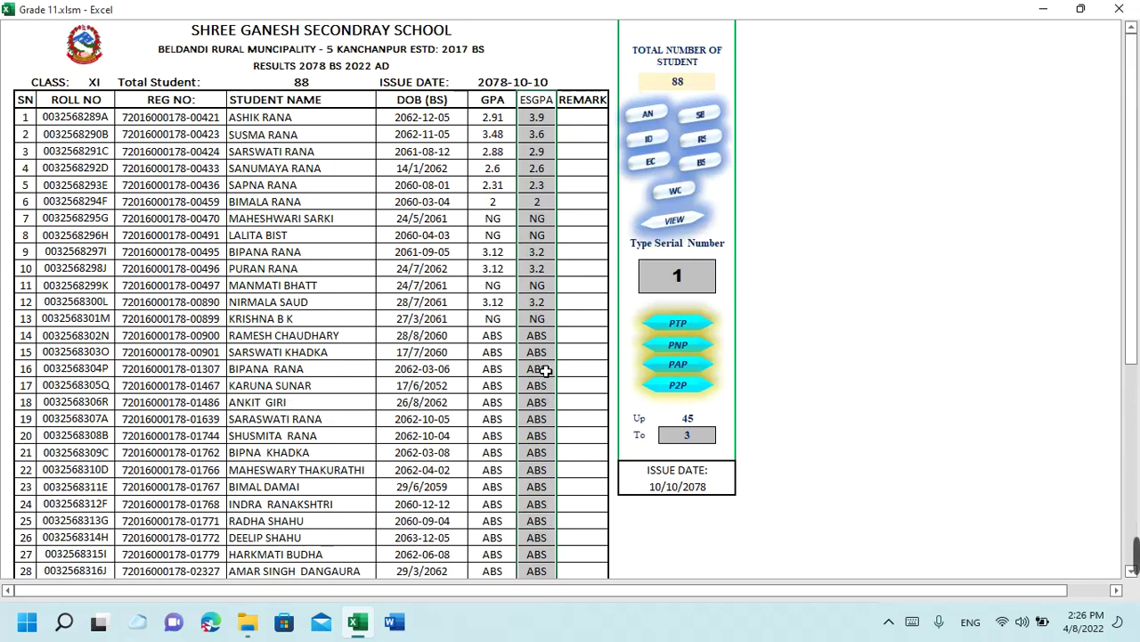
click(538, 308)
click(538, 290)
mouse_move(538, 335)
mouse_down()
mouse_move(552, 606)
mouse_move(539, 559)
mouse_up()
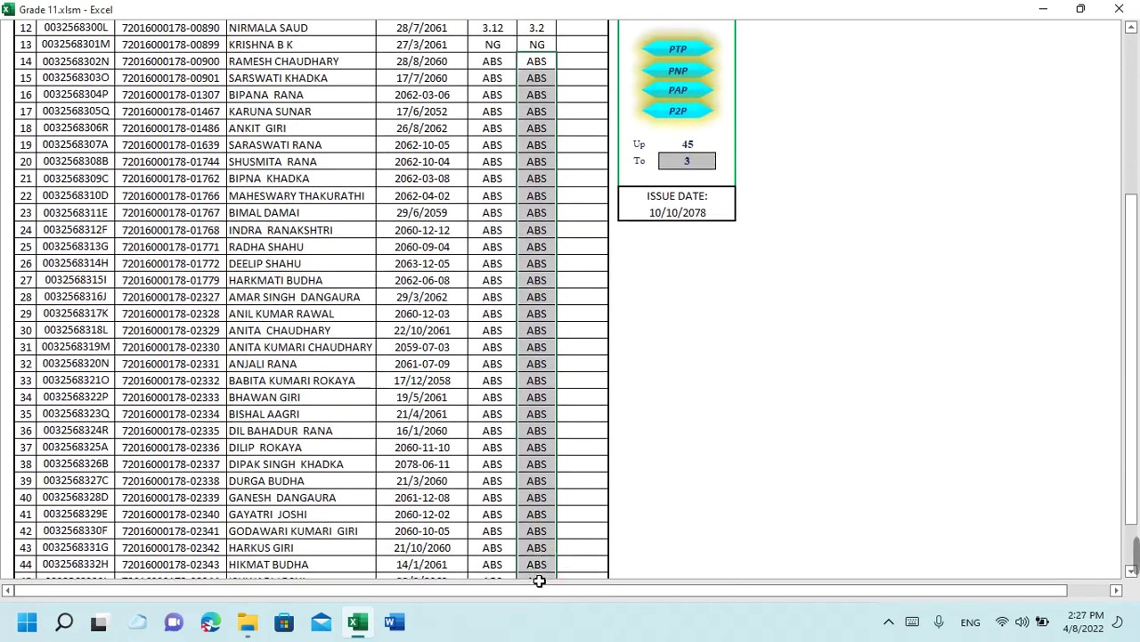
drag(539, 558, 535, 518)
scroll(570, 314, up, 8)
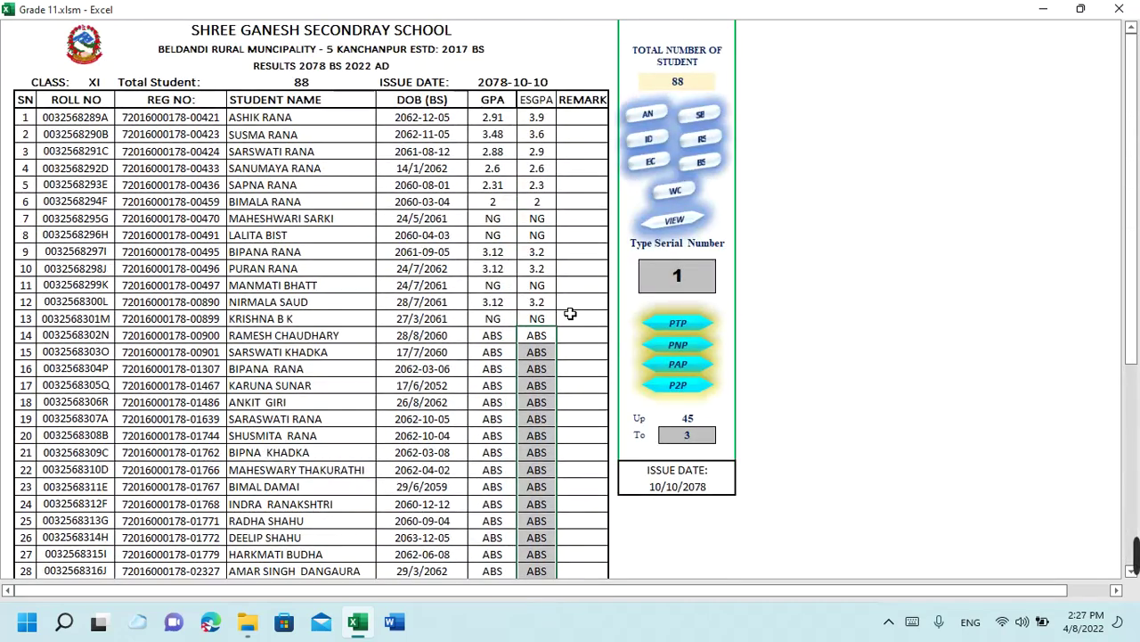
click(673, 196)
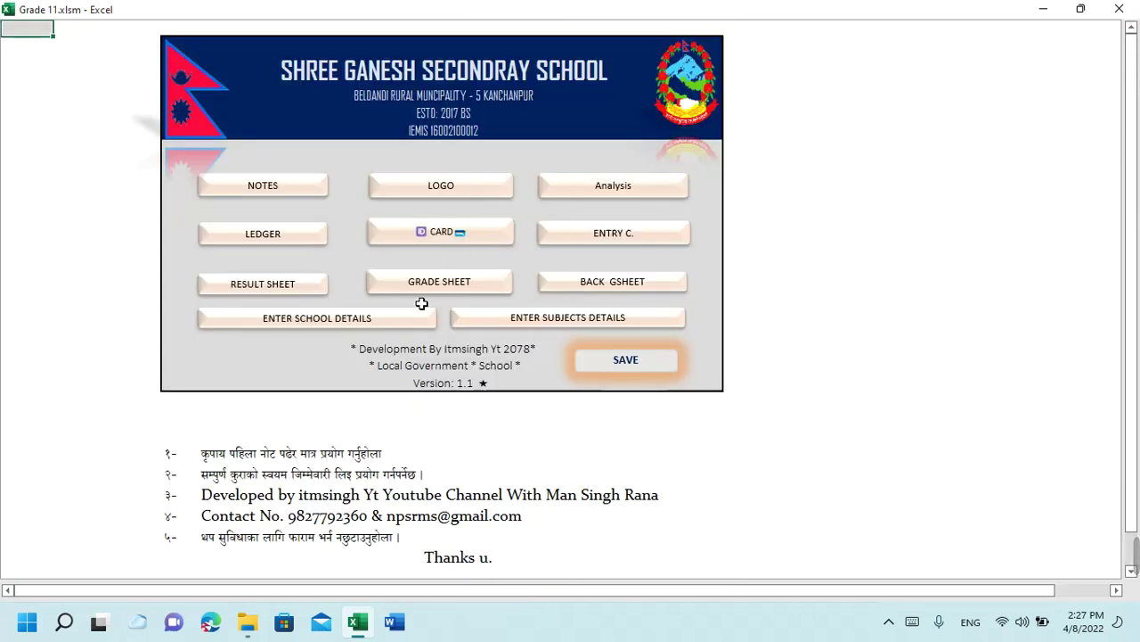
click(475, 287)
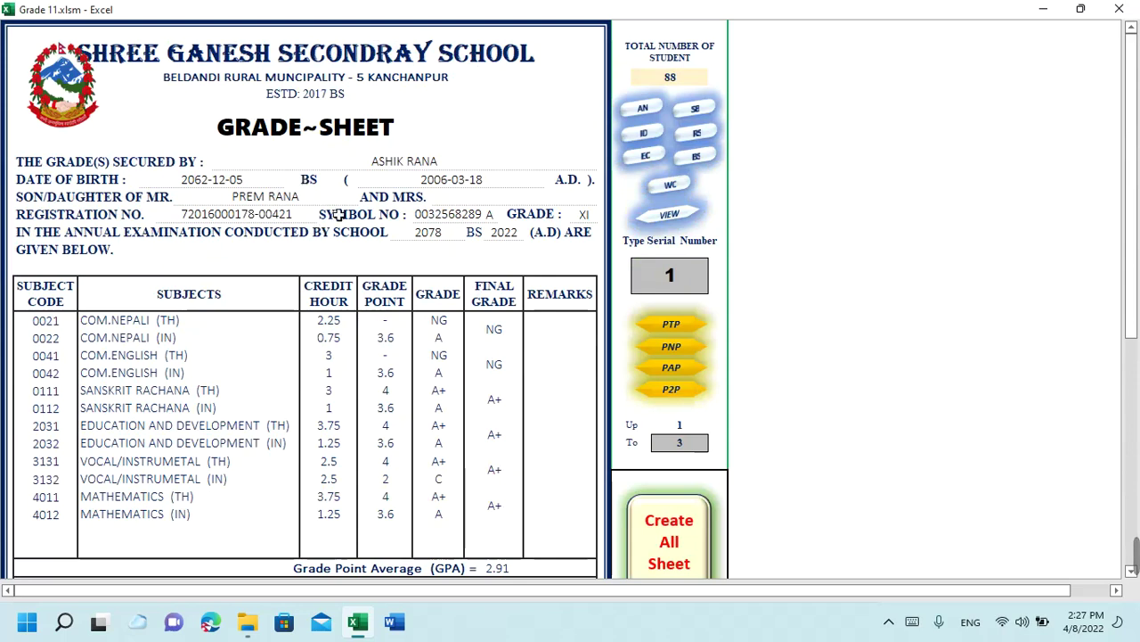
scroll(411, 294, down, 1)
scroll(412, 303, down, 1)
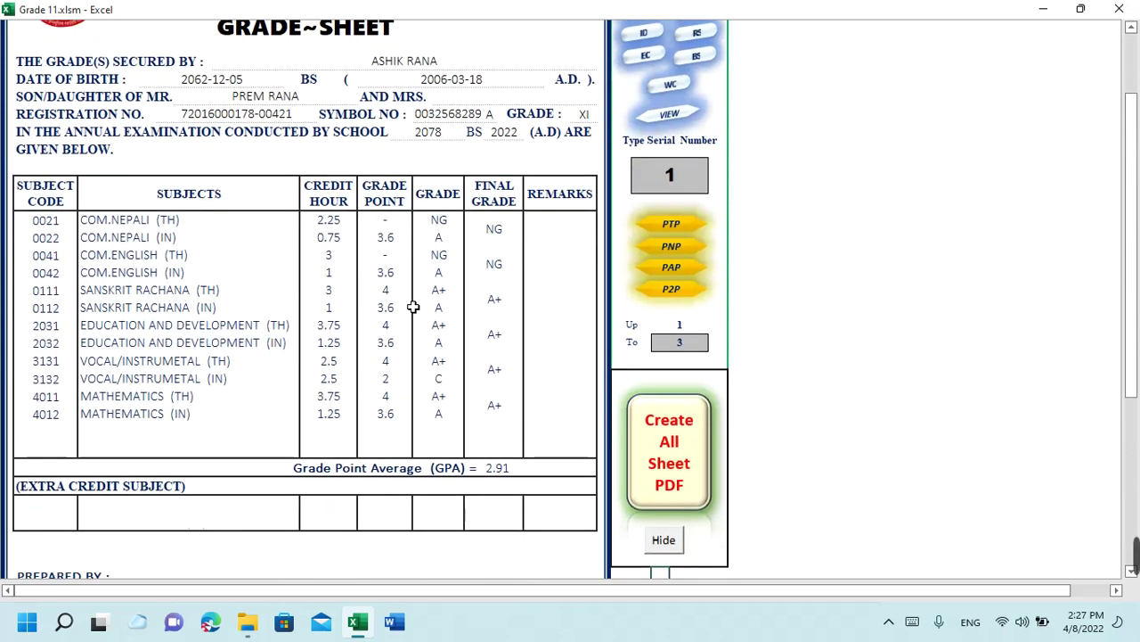
scroll(511, 456, down, 2)
scroll(511, 456, down, 1)
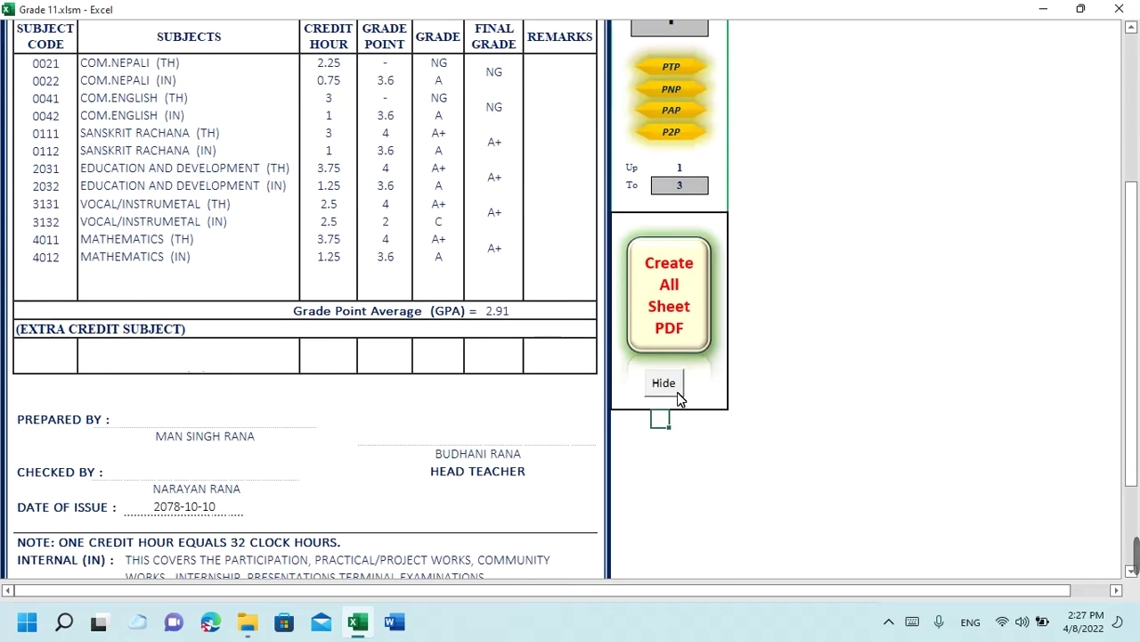
click(674, 386)
click(673, 386)
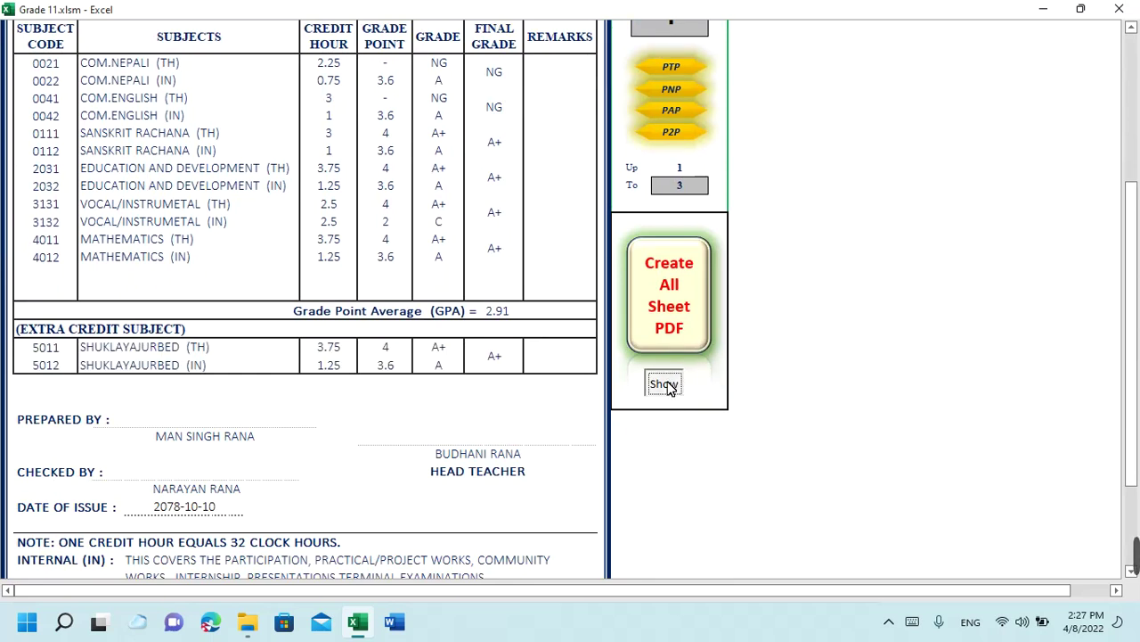
click(669, 389)
click(661, 388)
click(674, 385)
scroll(677, 386, up, 1)
scroll(672, 372, up, 4)
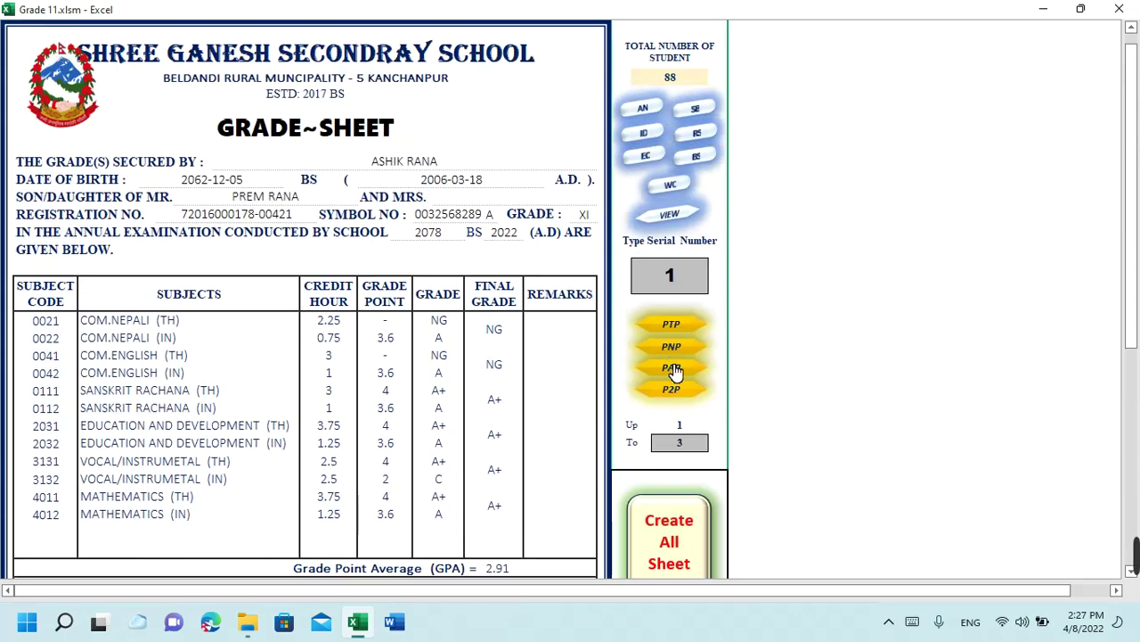
scroll(653, 178, down, 5)
scroll(664, 379, up, 4)
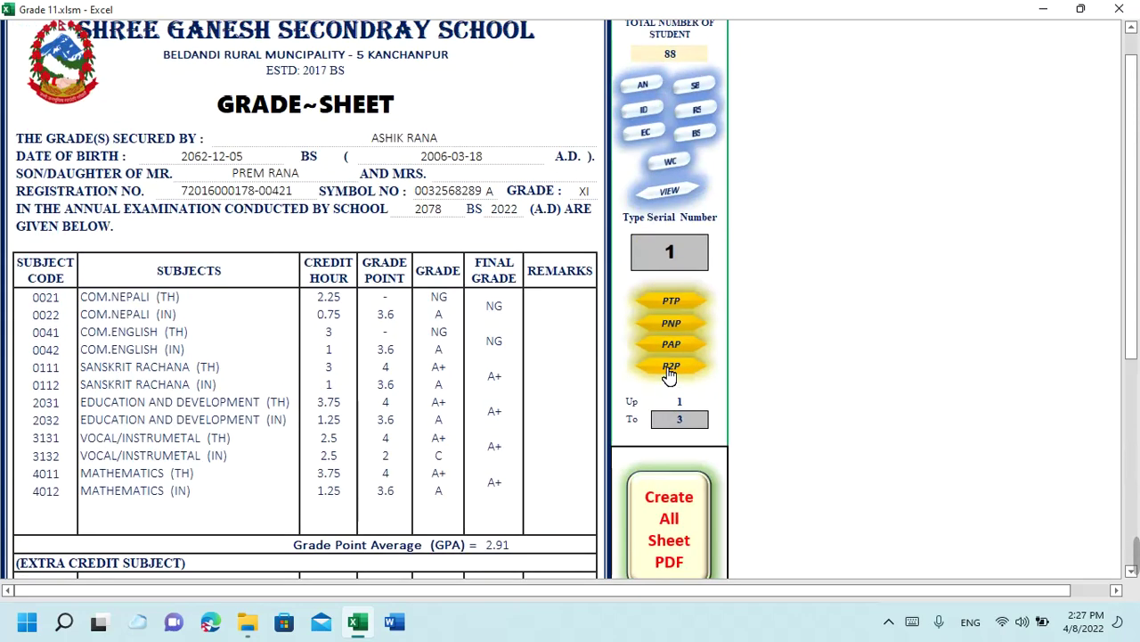
scroll(670, 456, down, 4)
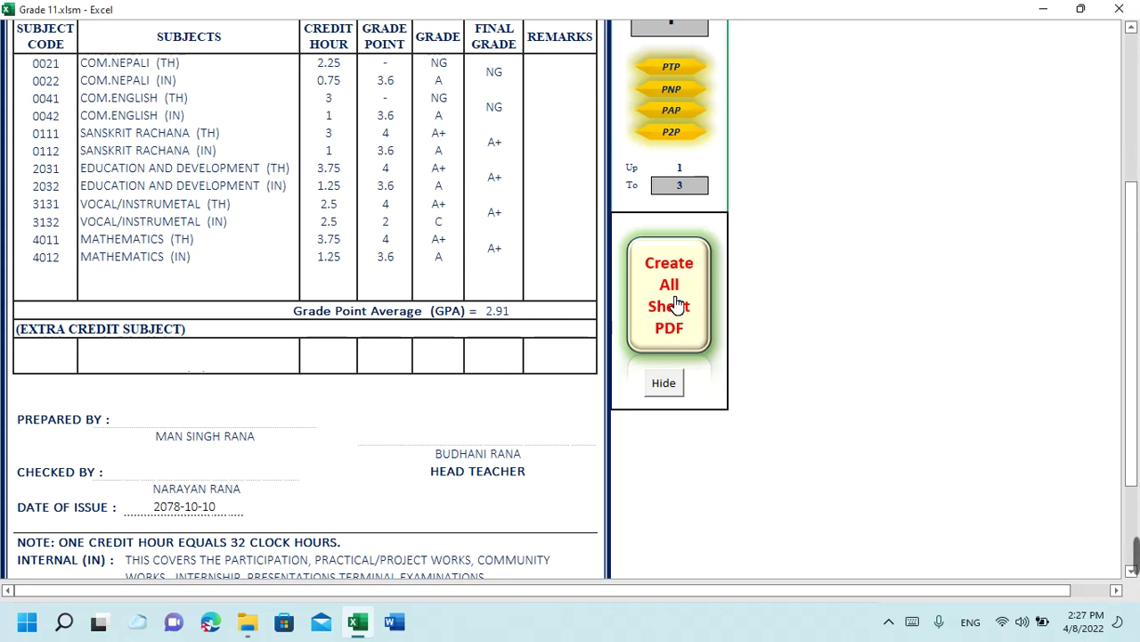
scroll(374, 459, down, 2)
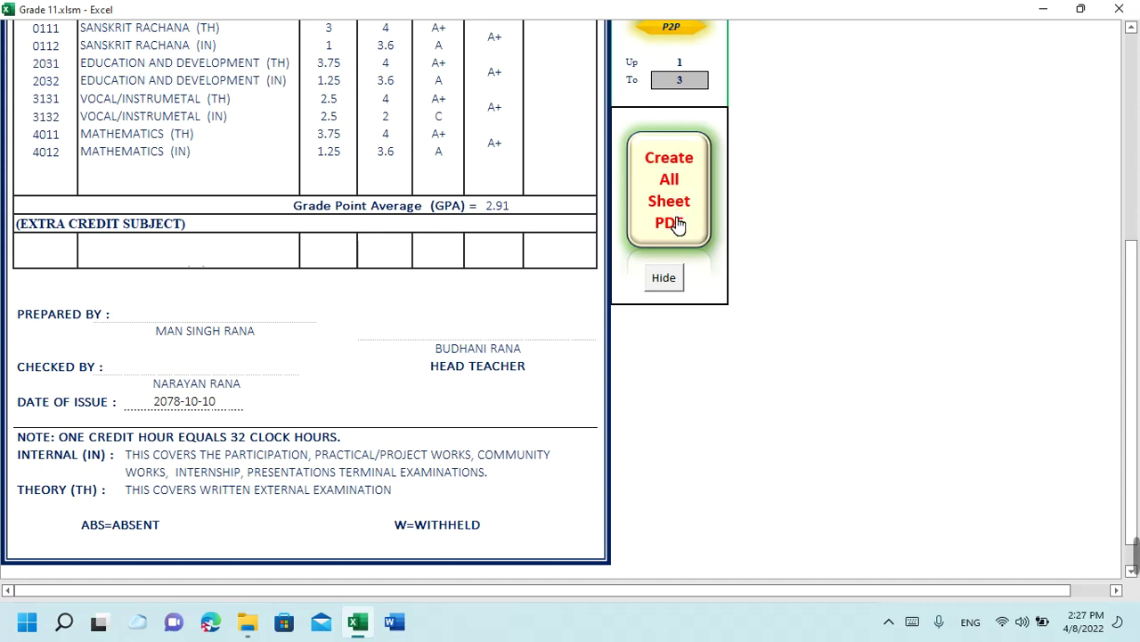
scroll(677, 224, up, 7)
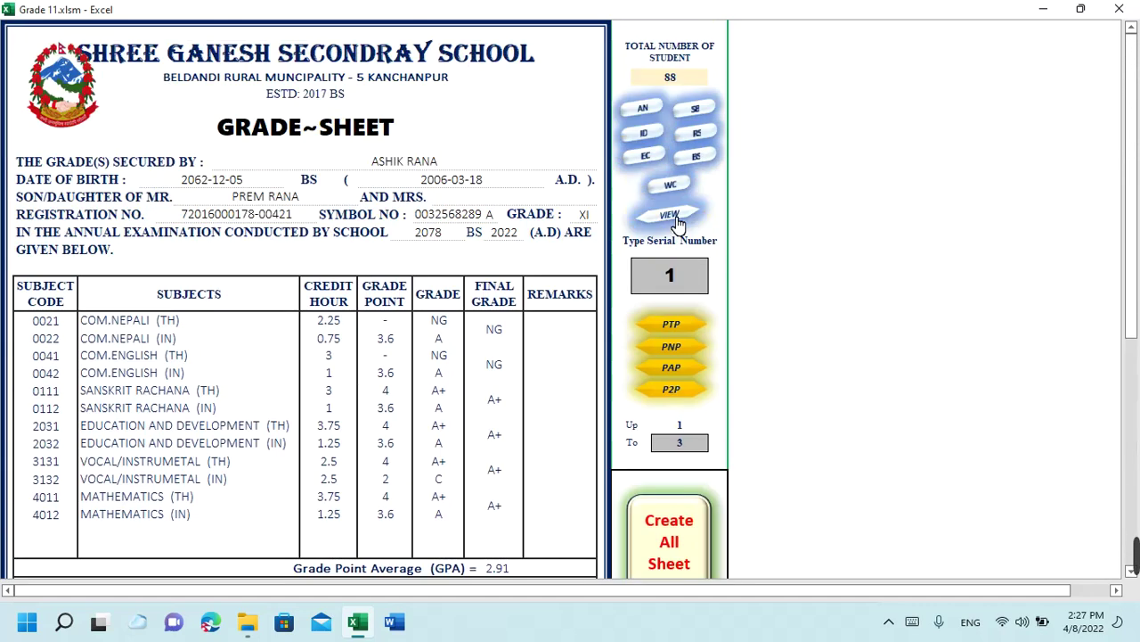
click(681, 216)
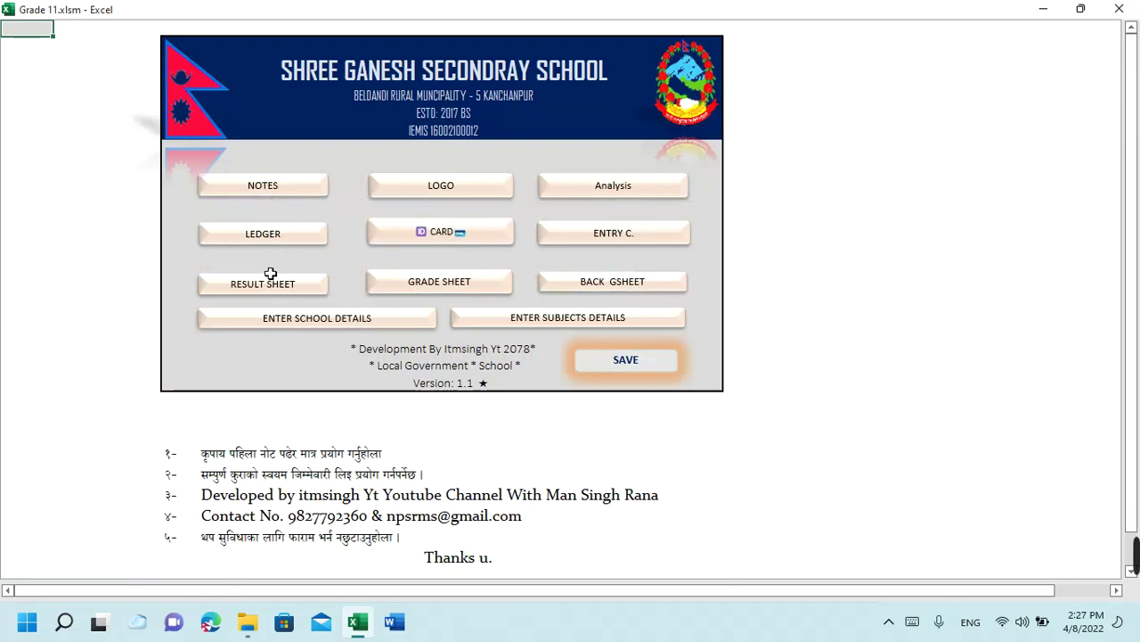
click(283, 245)
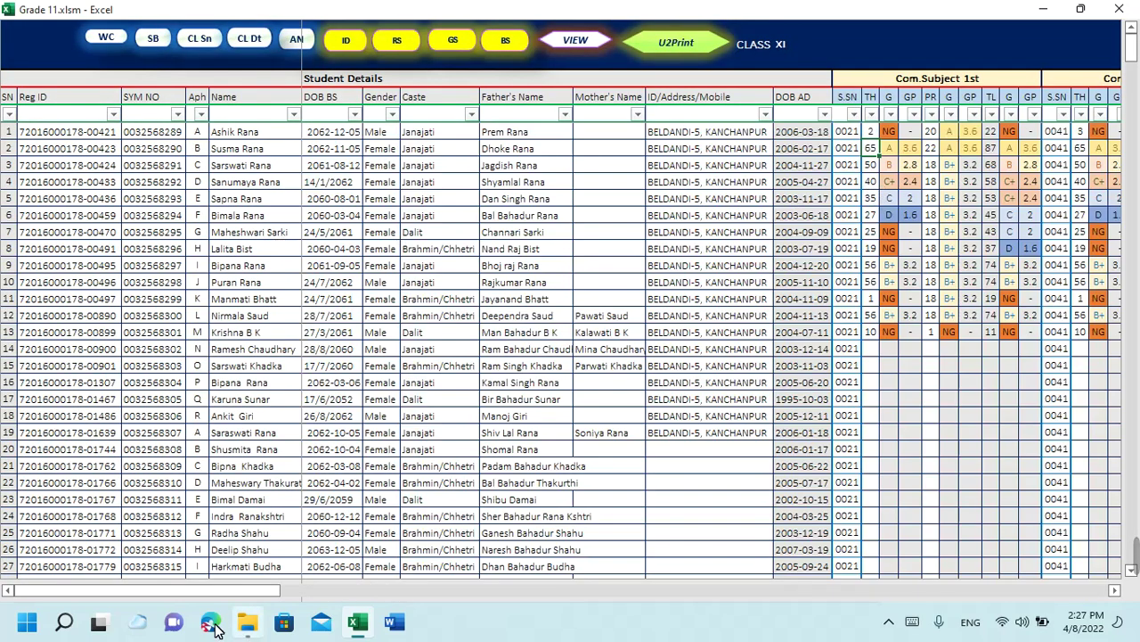
drag(204, 589, 1022, 587)
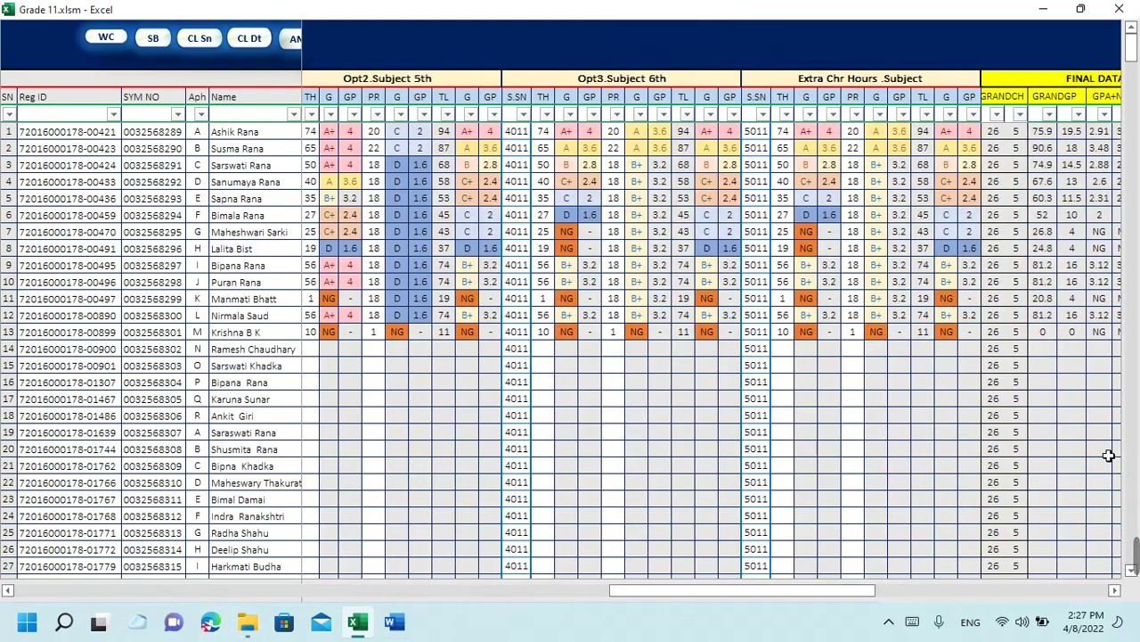
drag(854, 585, 917, 586)
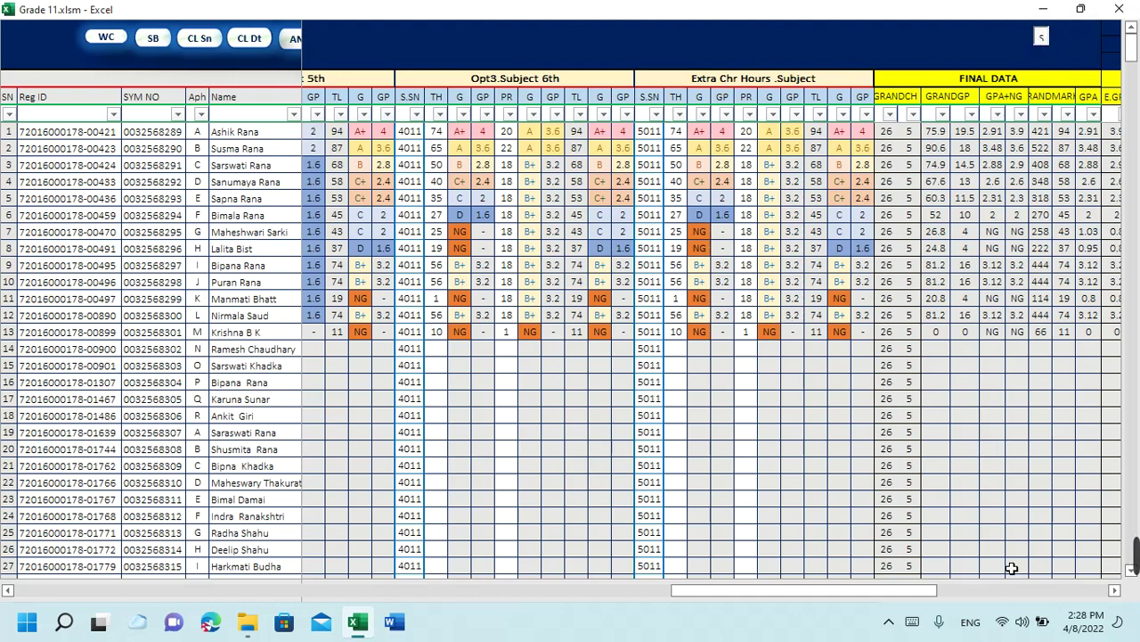
drag(856, 591, 200, 591)
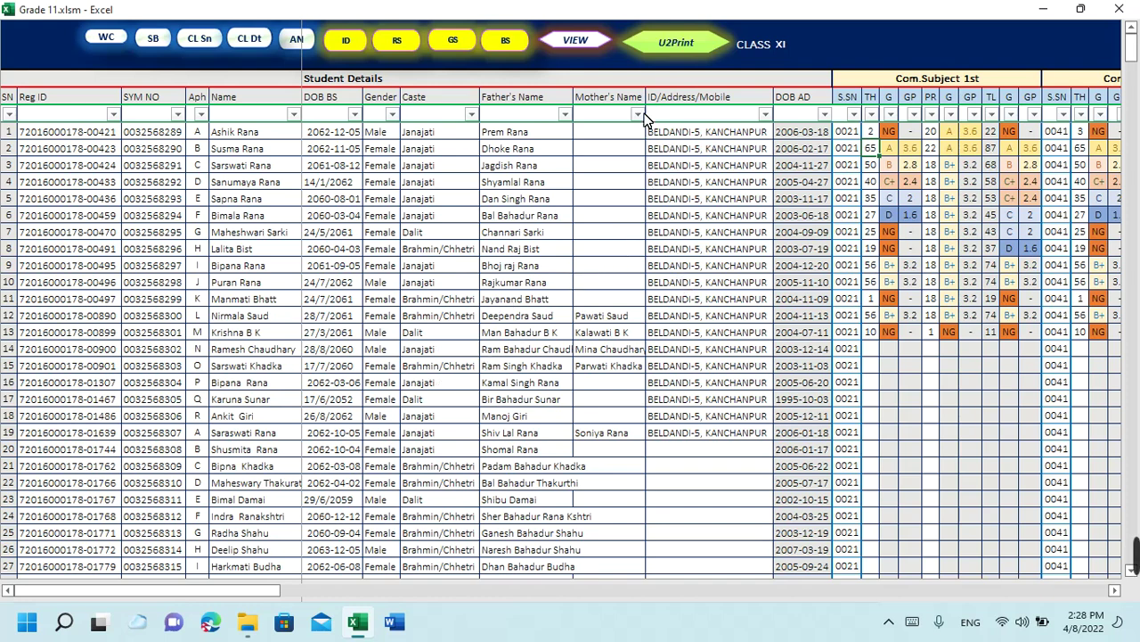
Print pages 1 to 6 of the sheet with U2Print after acknowledging the 52-page warning
click(704, 54)
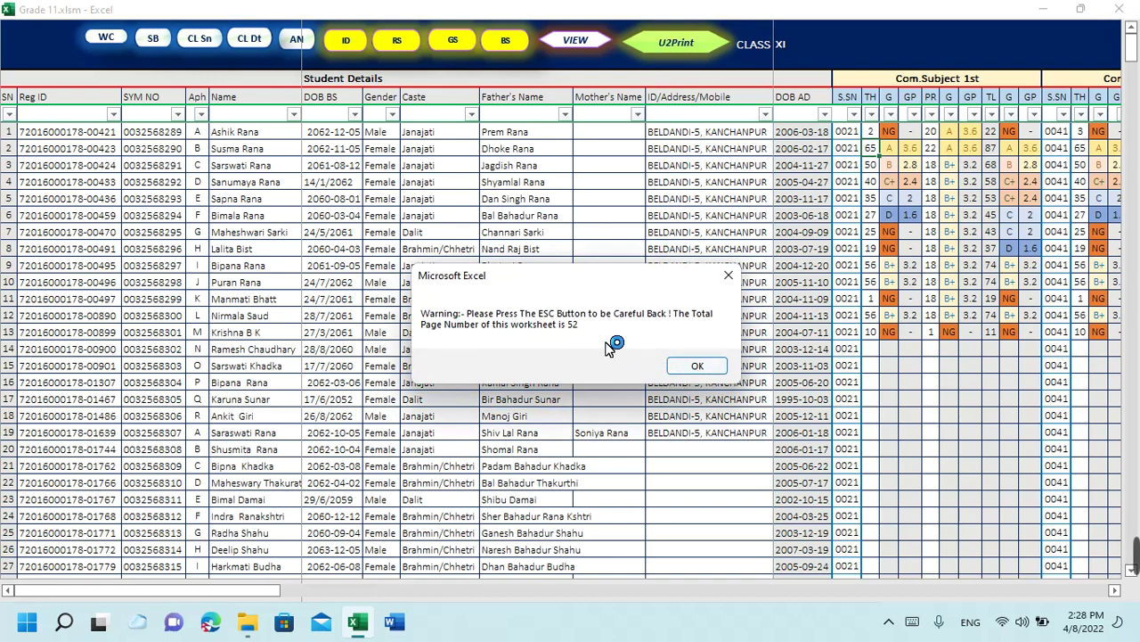
click(708, 372)
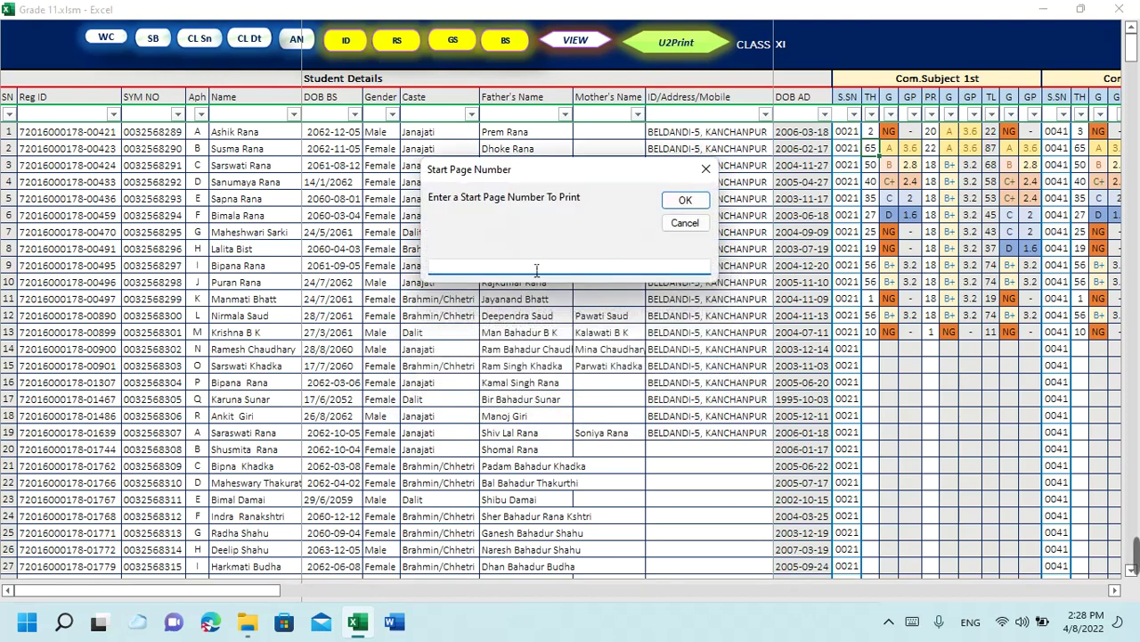
text(1)
click(680, 201)
text(6)
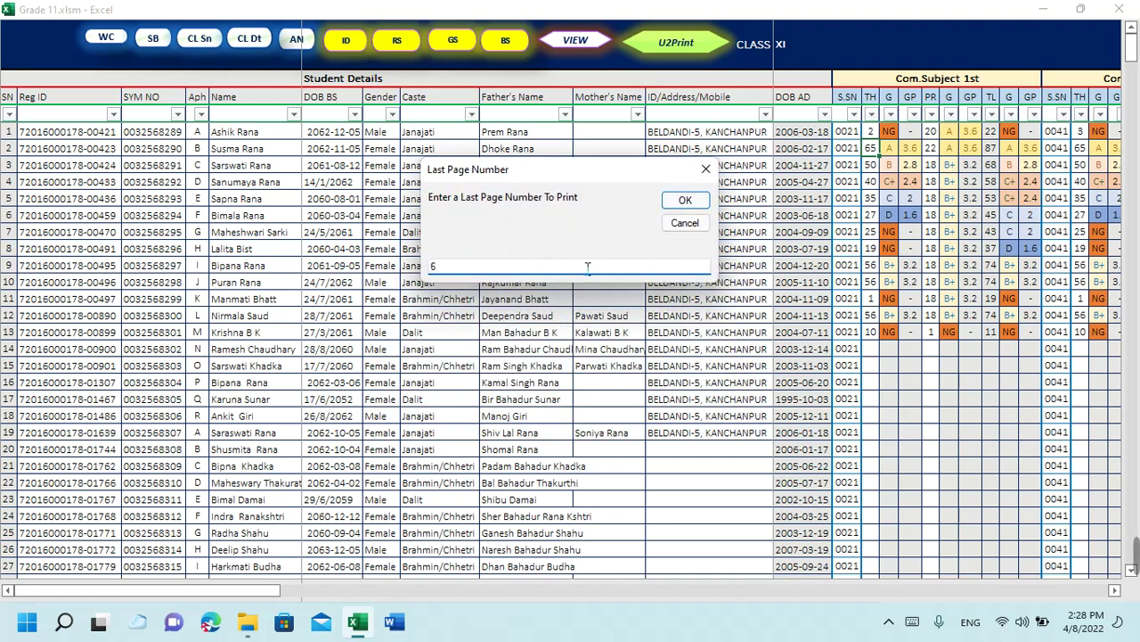
click(683, 200)
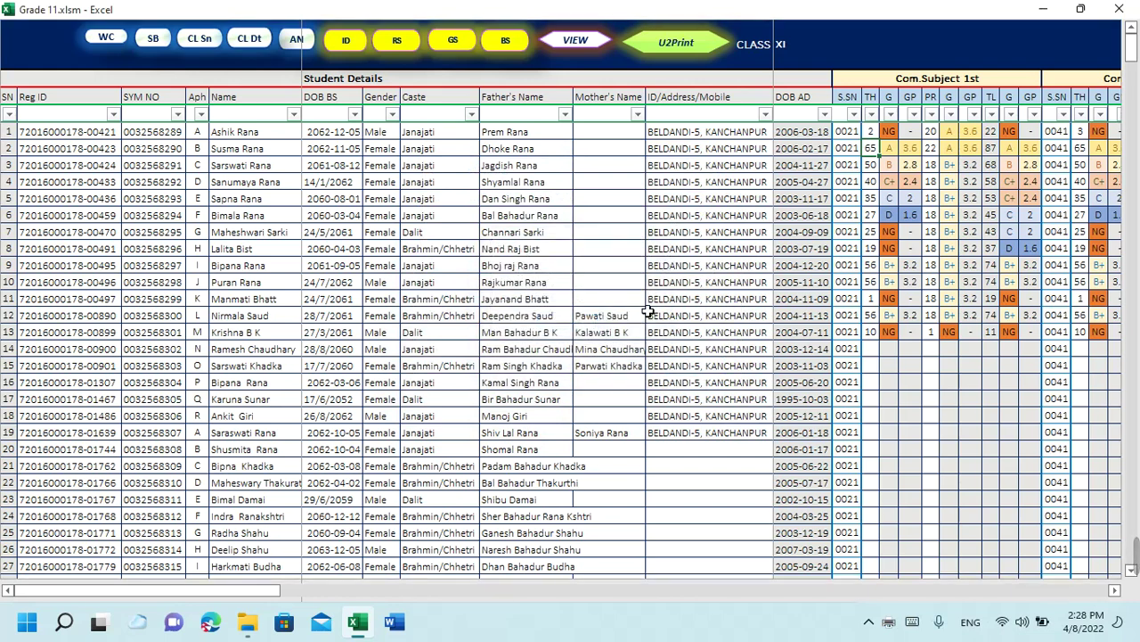
Cancel the Grade 11.xlsm job in the printer queue and close the empty queue
click(888, 624)
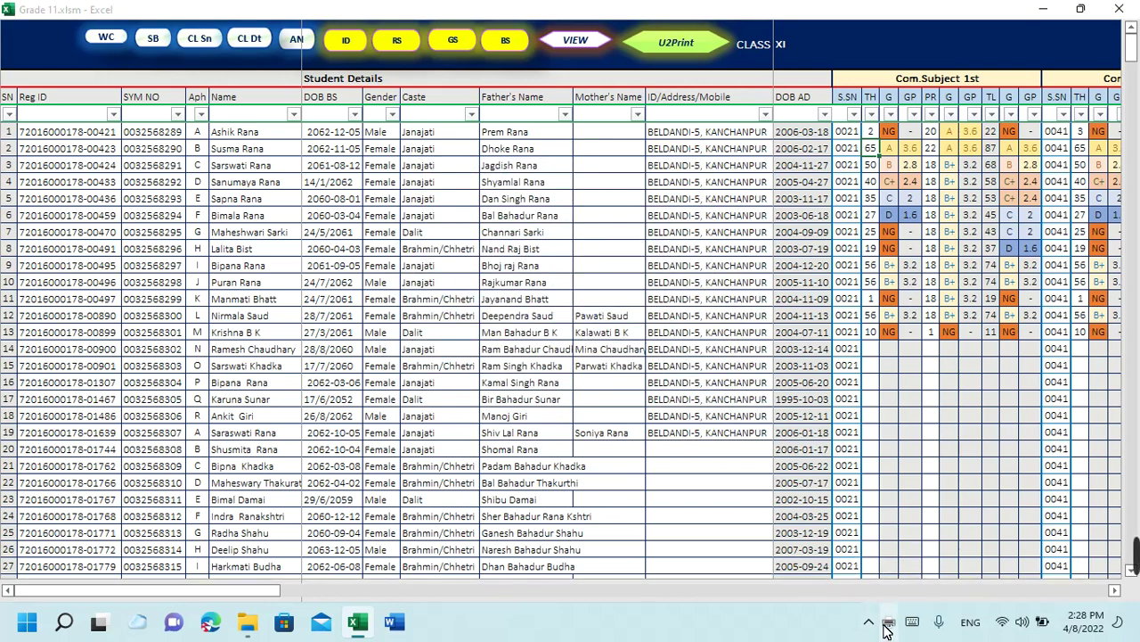
click(917, 572)
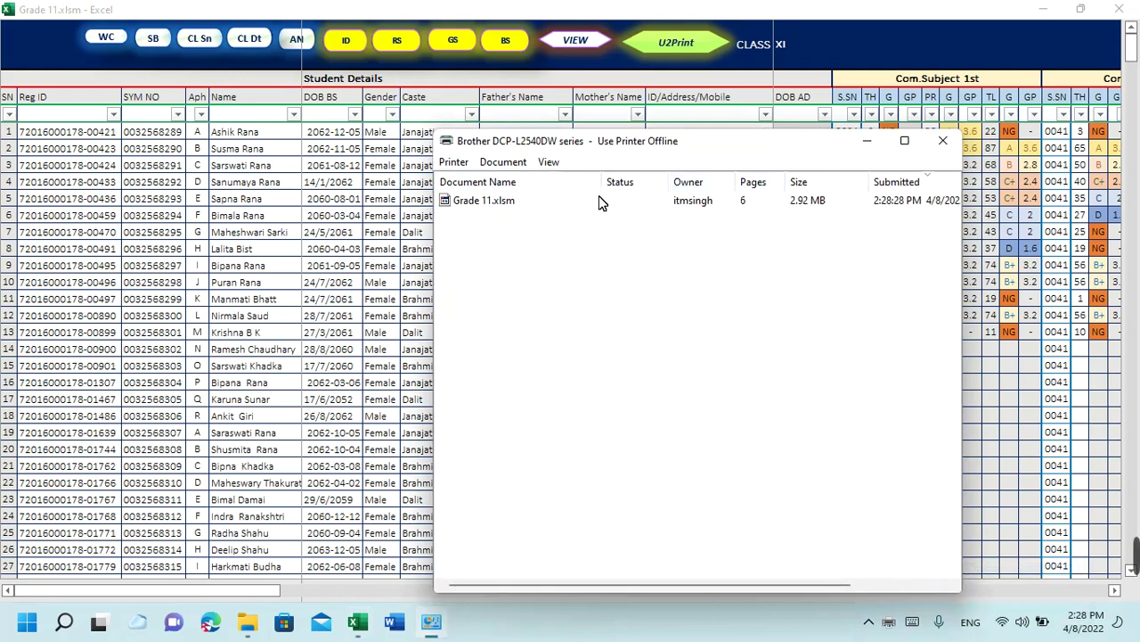
click(470, 211)
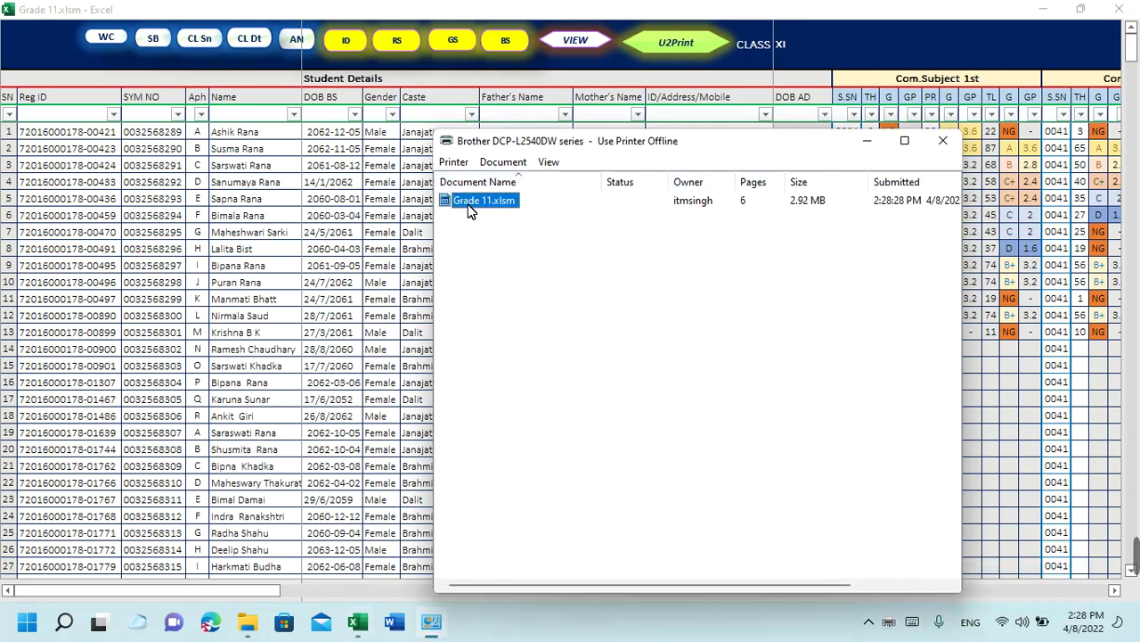
right_click(470, 208)
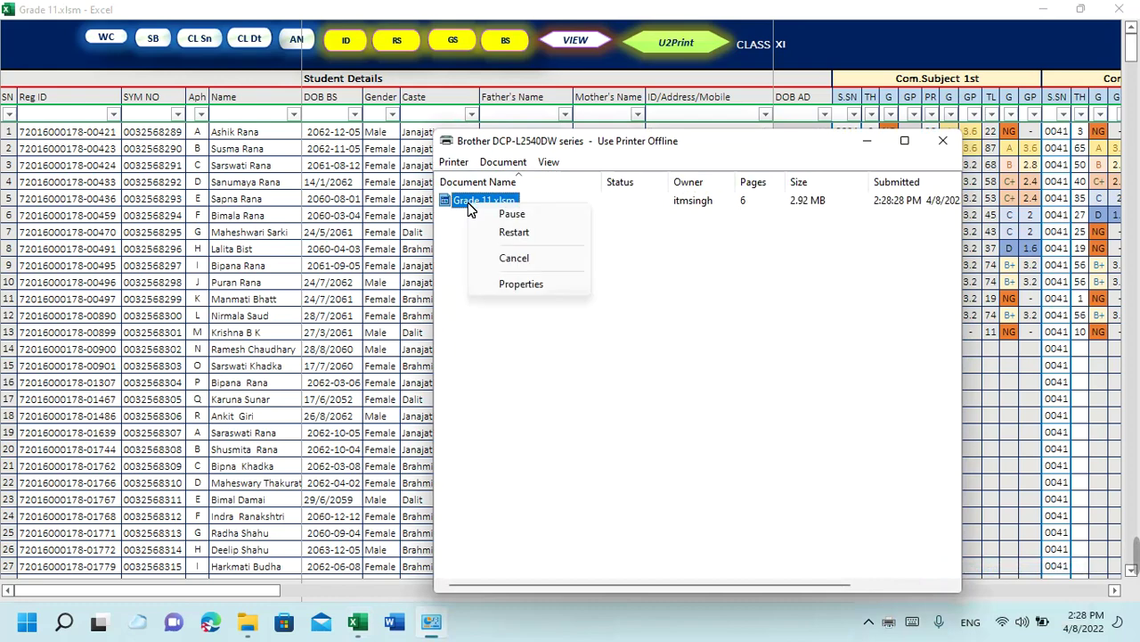
click(522, 262)
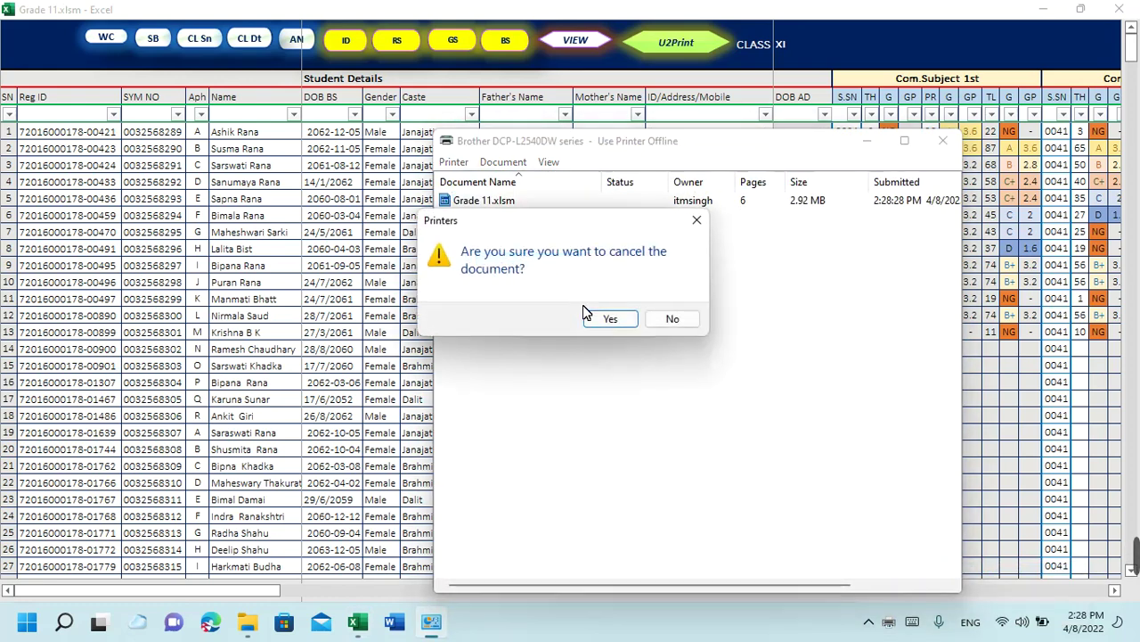
click(603, 318)
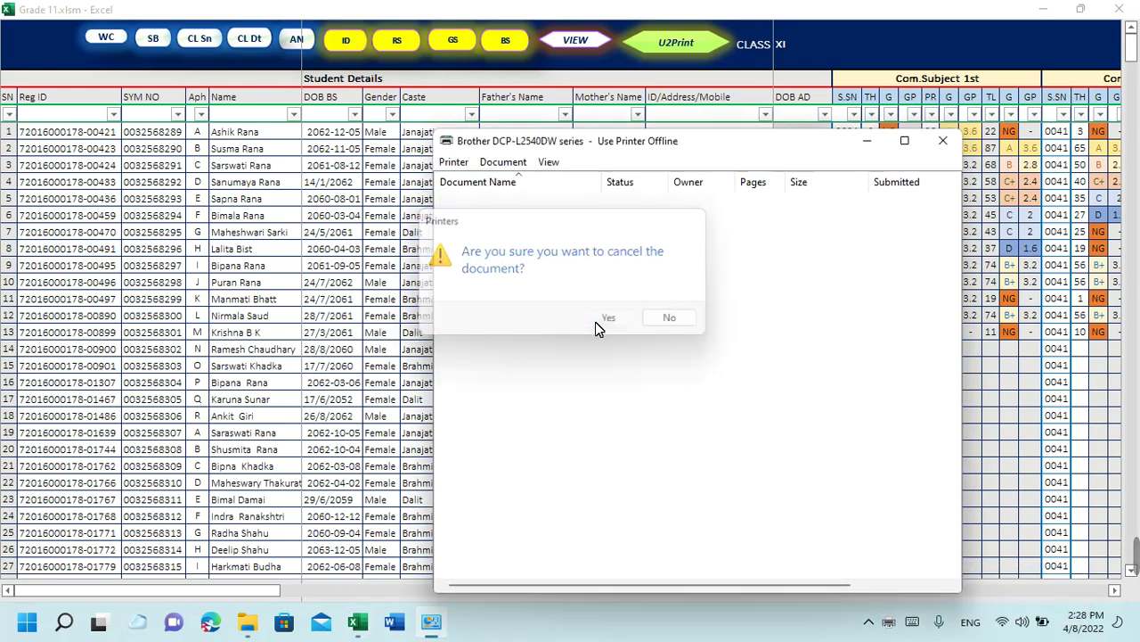
click(942, 141)
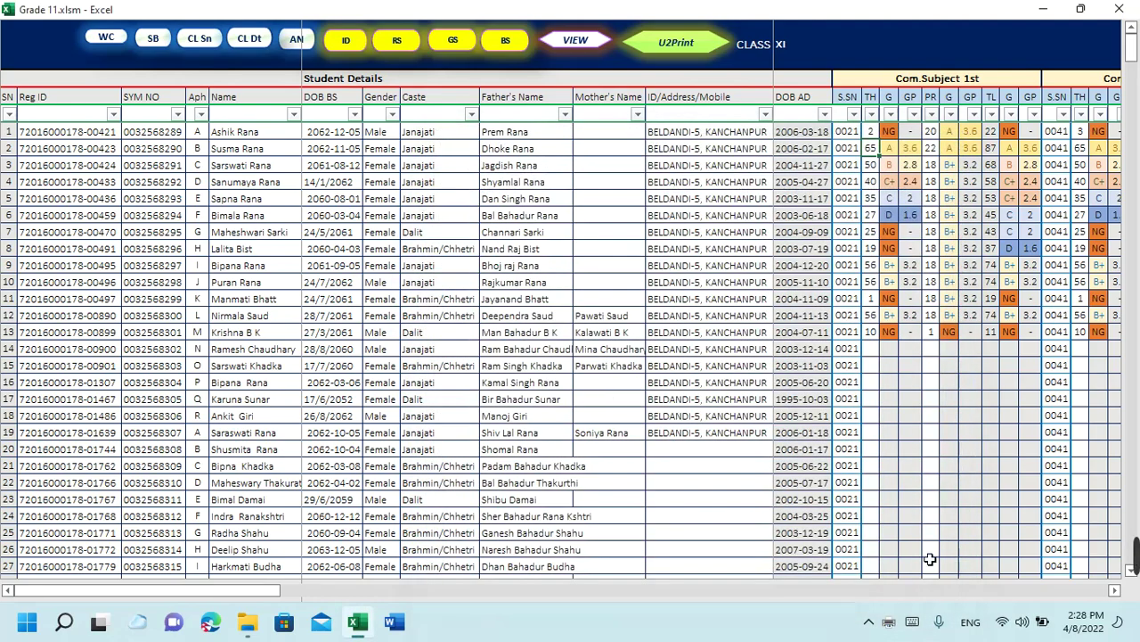
drag(276, 595, 1076, 579)
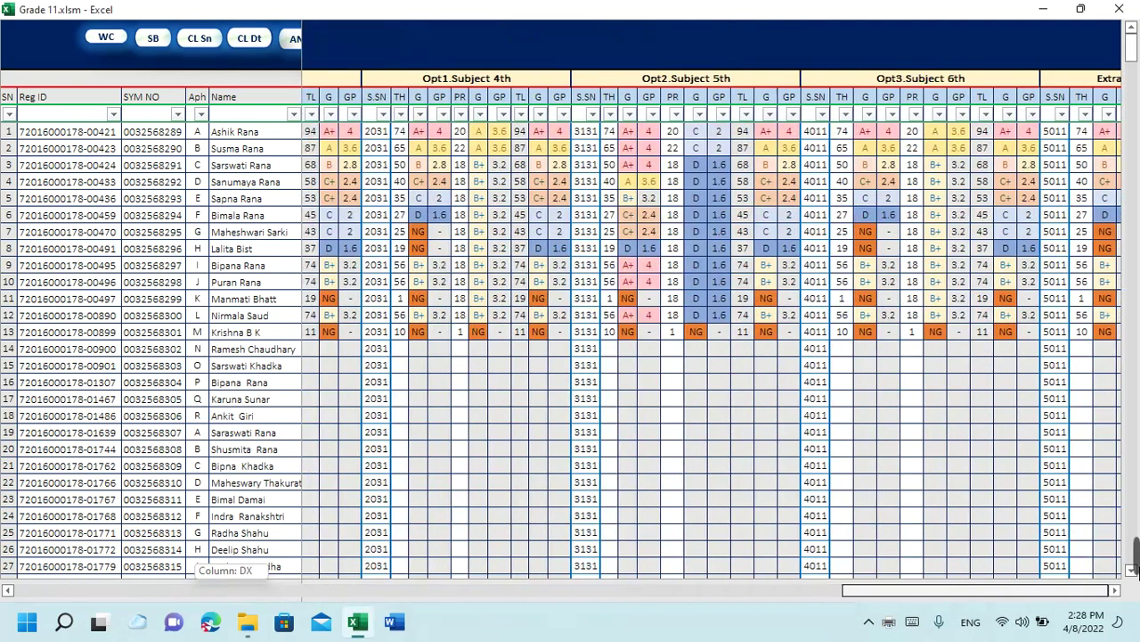
drag(976, 590, 98, 590)
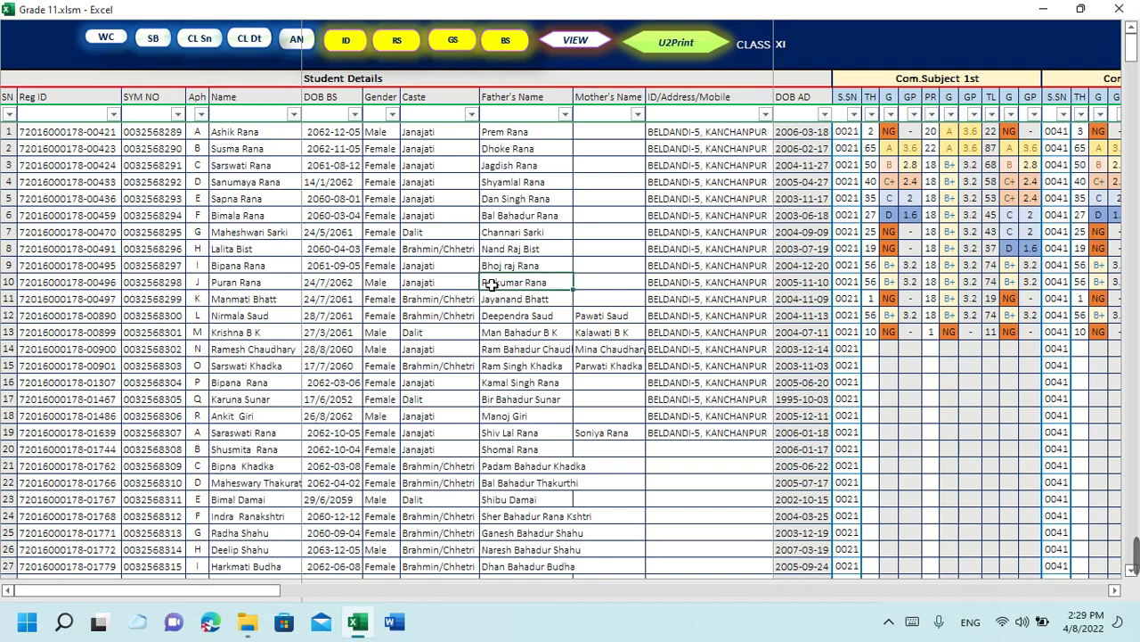
click(701, 269)
click(701, 249)
click(700, 214)
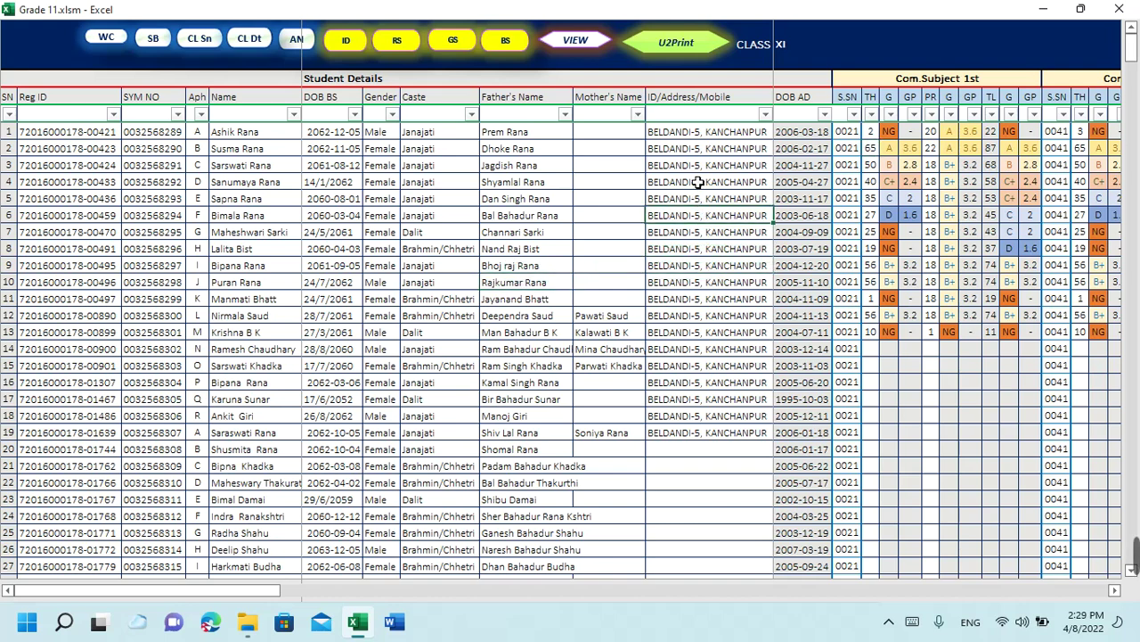
click(700, 182)
click(699, 148)
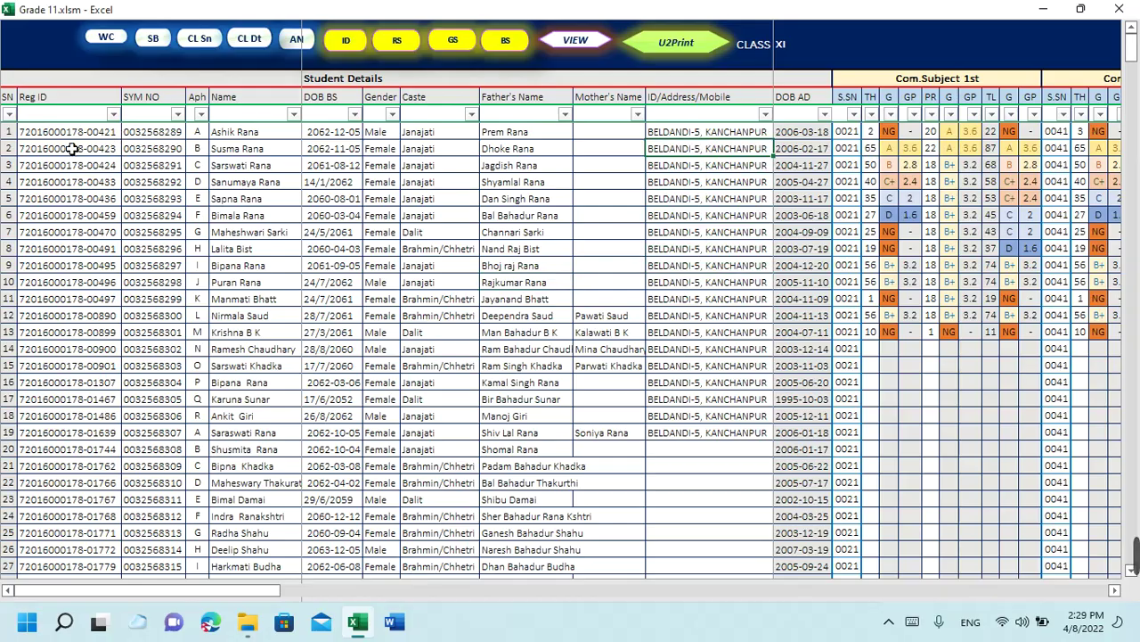
Select the student details range, then close Grade 11.xlsm choosing Don't Save
mouse_move(73, 134)
mouse_down()
mouse_move(646, 181)
mouse_move(741, 607)
mouse_up()
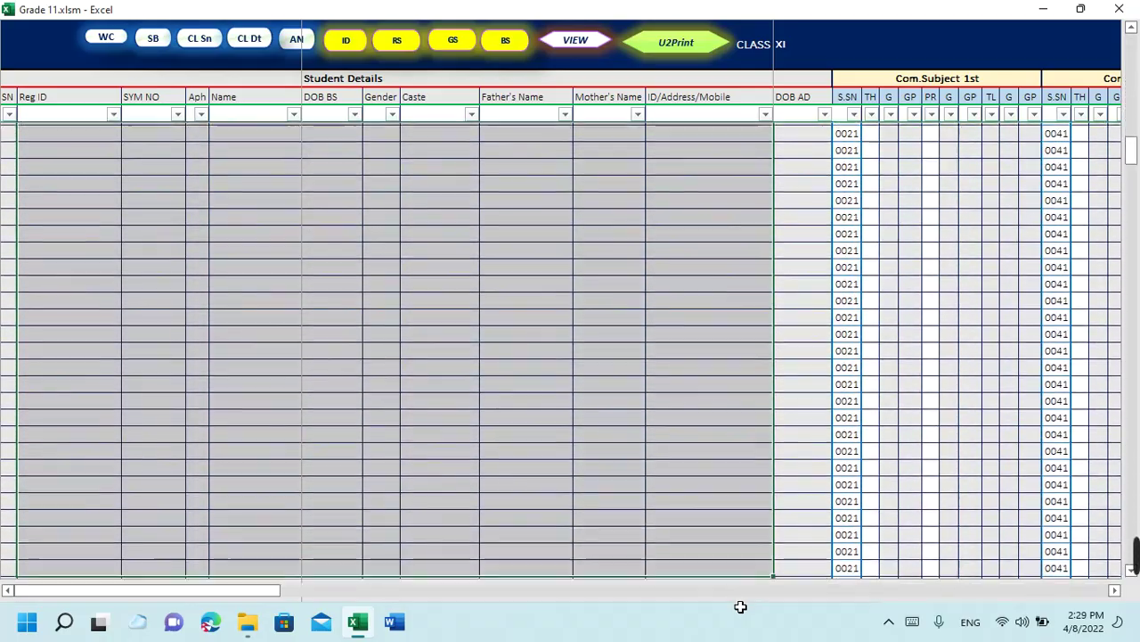
drag(740, 607, 742, 601)
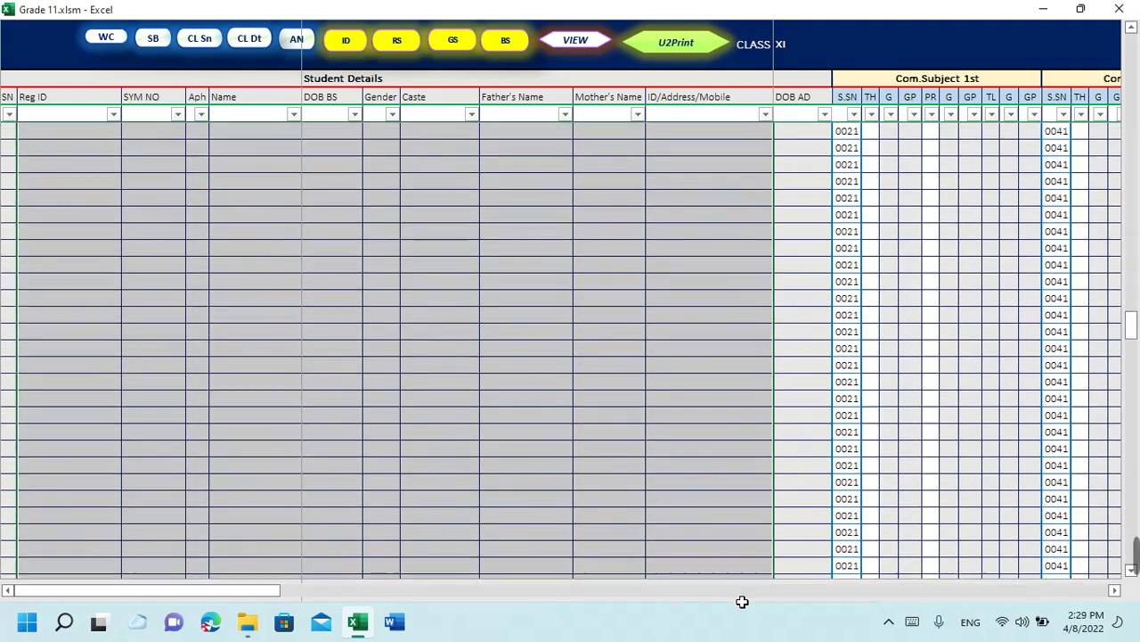
scroll(700, 558, down, 5)
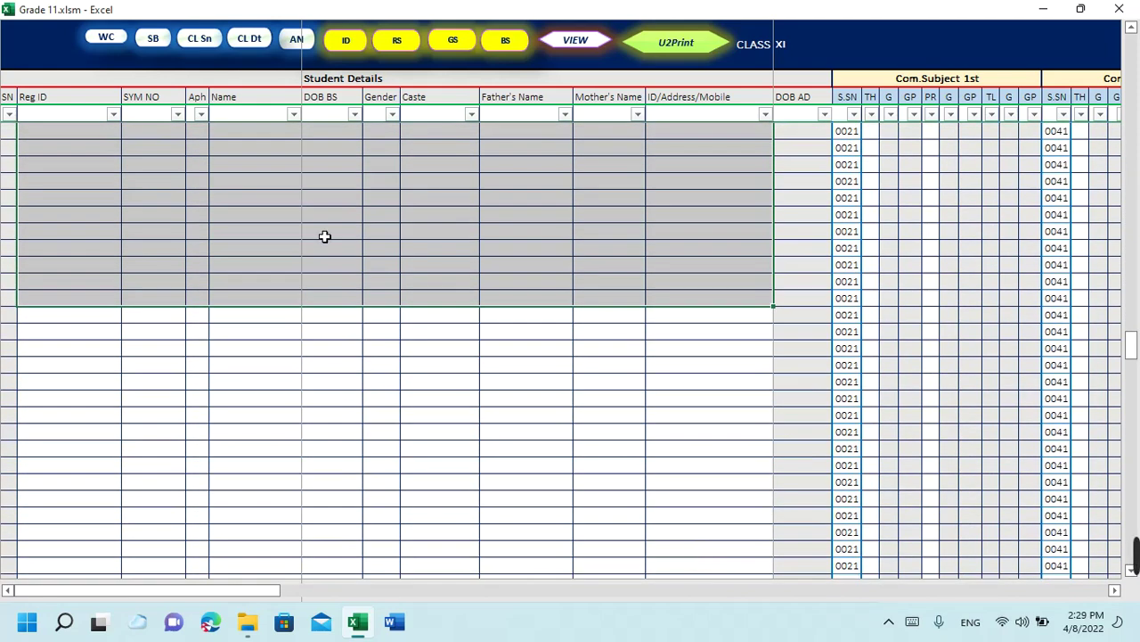
click(1119, 9)
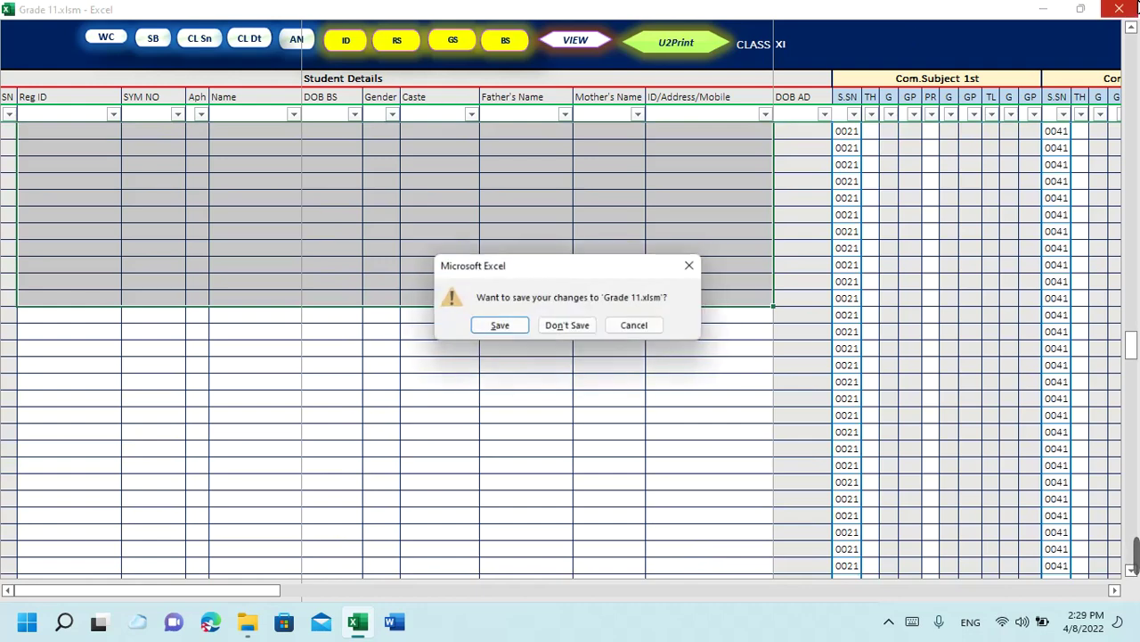
click(569, 327)
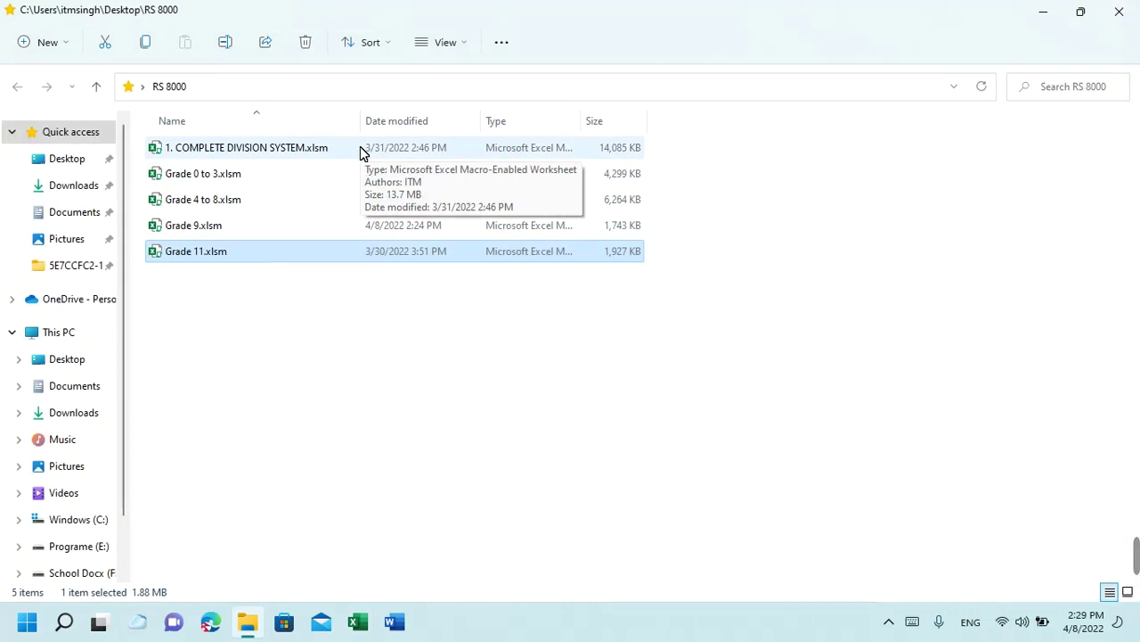
Select 1. COMPLETE DIVISION SYSTEM.xlsm in the RS 8000 folder to open it
click(360, 146)
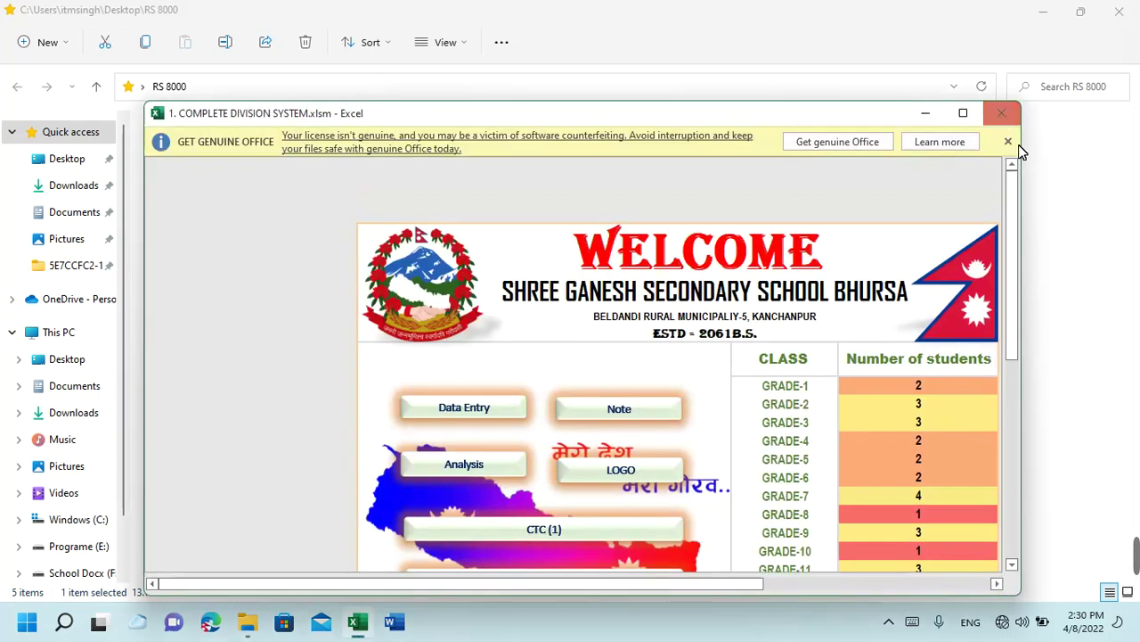
Dismiss the genuine-Office warning, maximize the workbook, and view the Note sheet
click(1008, 143)
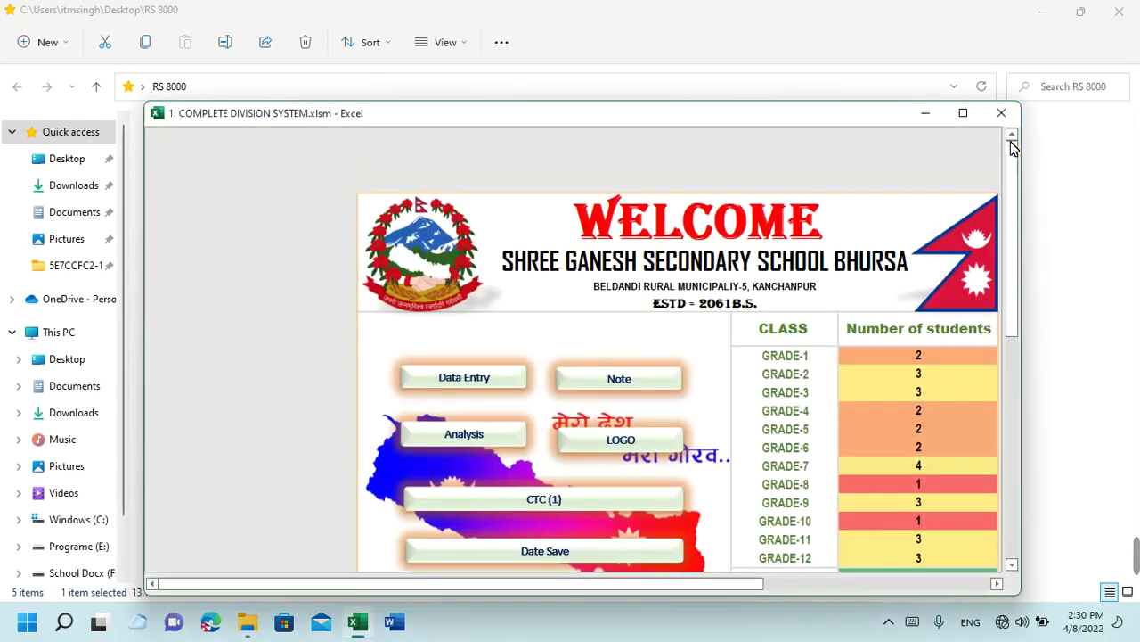
click(963, 112)
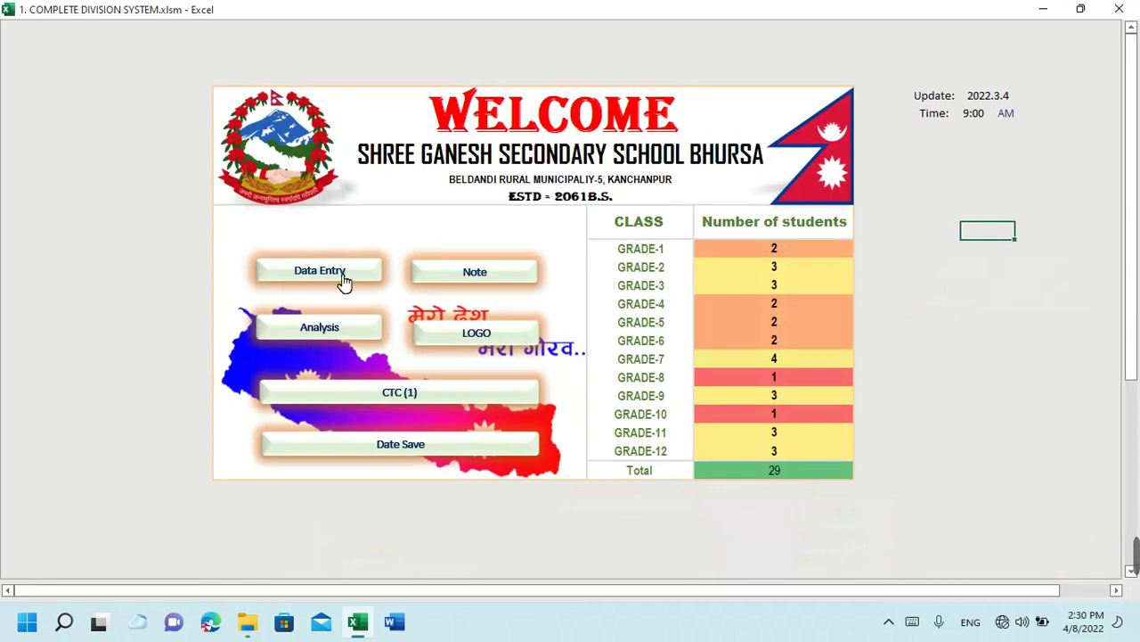
click(475, 273)
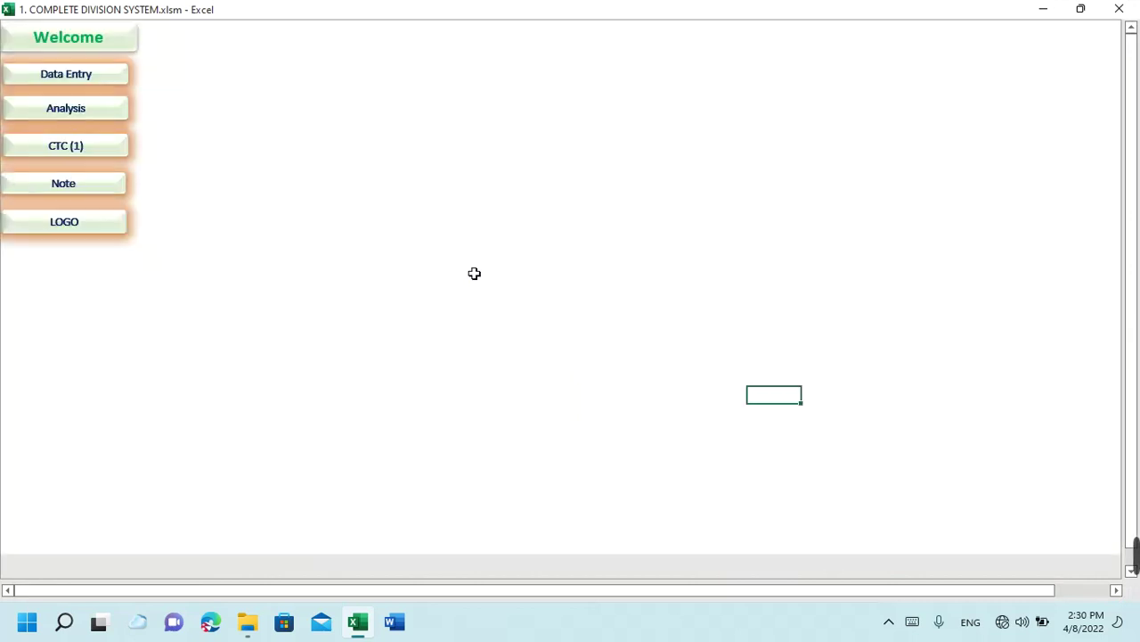
click(113, 46)
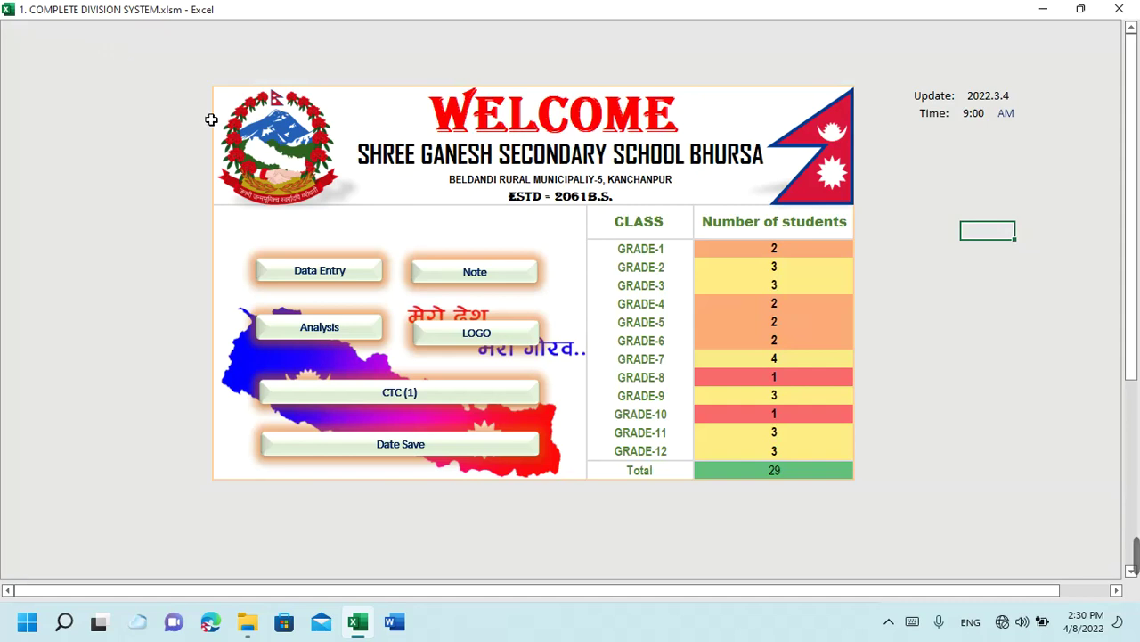
Browse the student data Analysis sheet and return to the Welcome dashboard
click(327, 337)
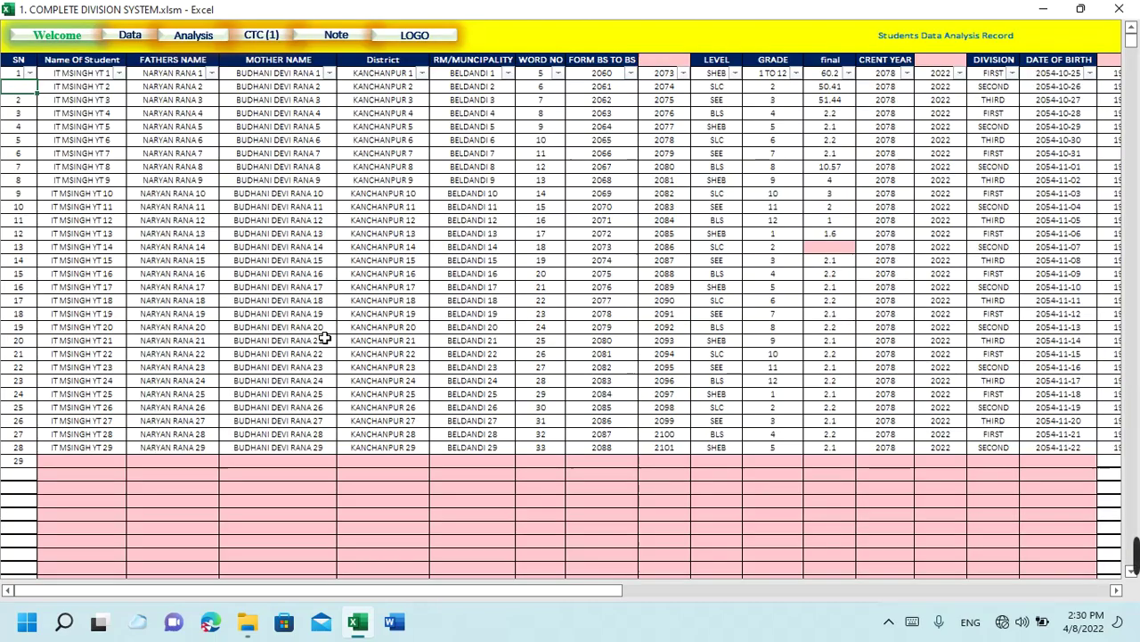
scroll(501, 254, down, 3)
scroll(501, 254, up, 3)
click(92, 37)
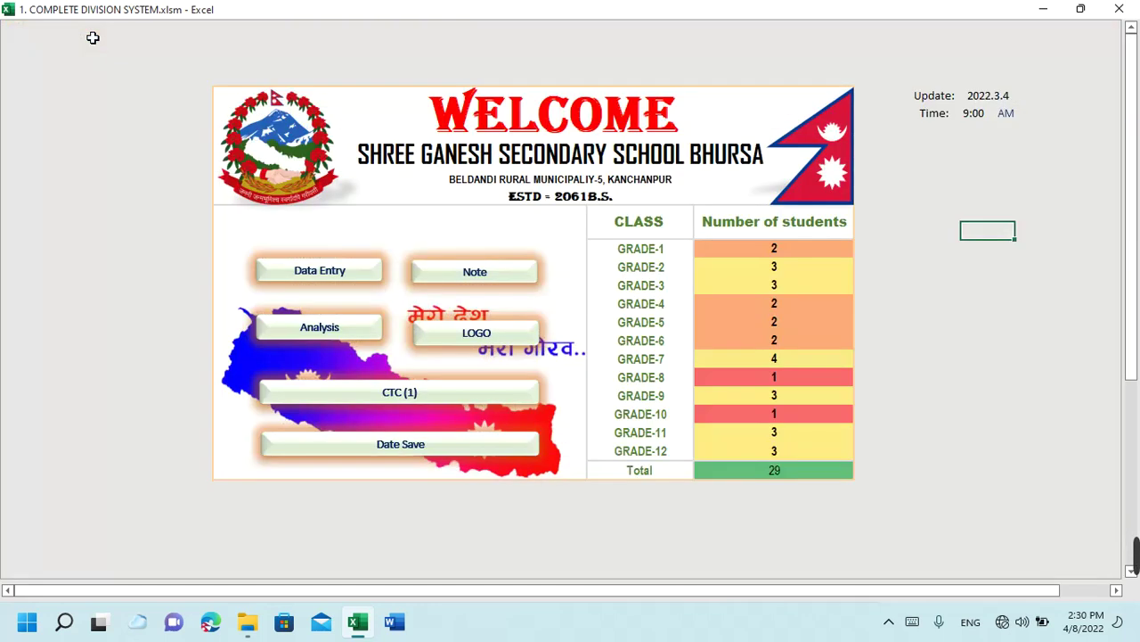
Inspect the school emblem on the LOGO sheet, then show the Character & Transfer Certificate
click(477, 335)
click(329, 229)
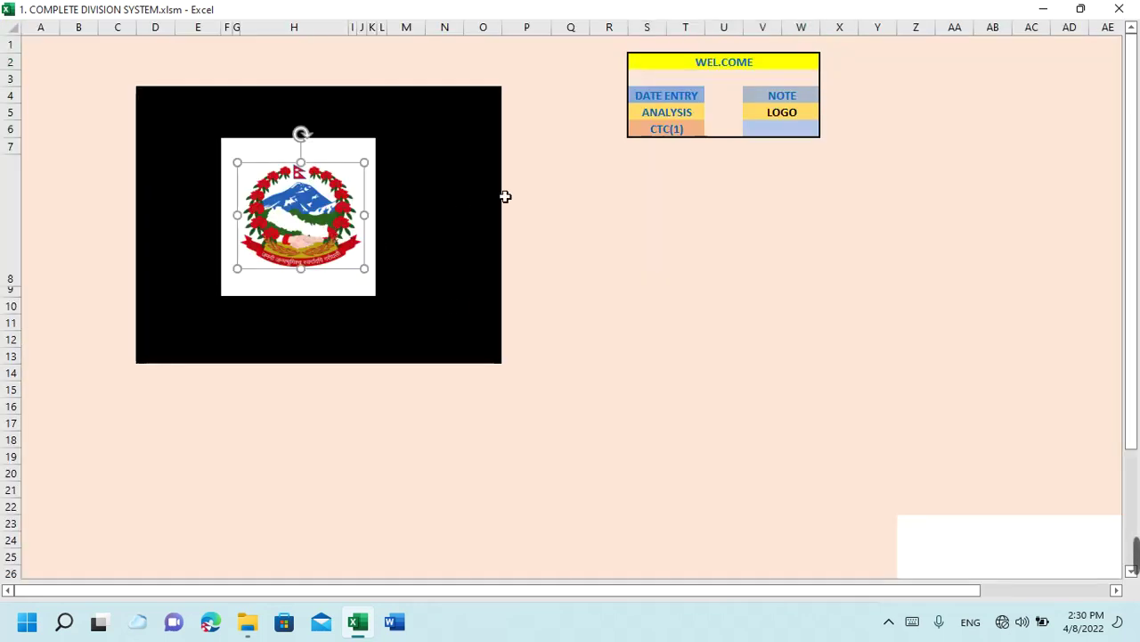
click(724, 60)
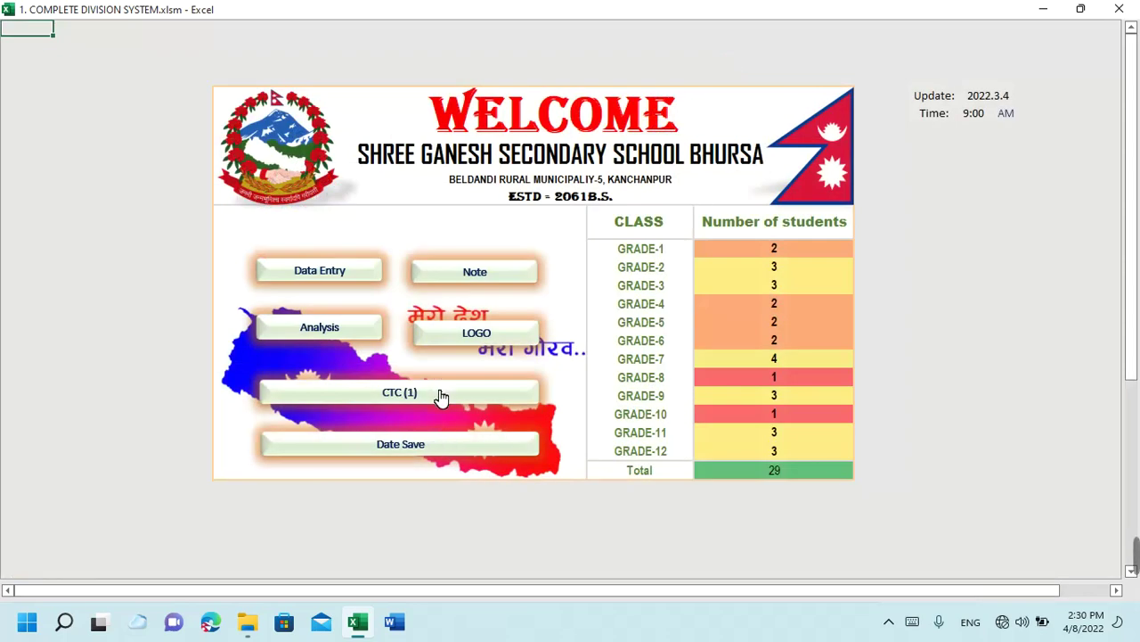
click(441, 396)
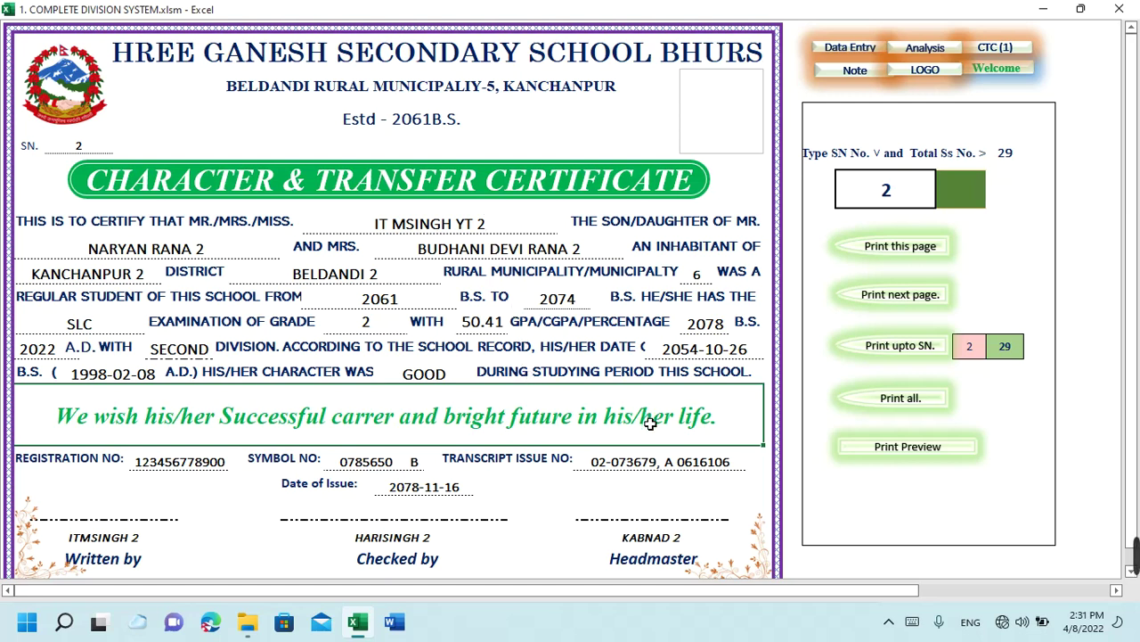
Preview how the certificate will print, zooming in to check the page
click(822, 510)
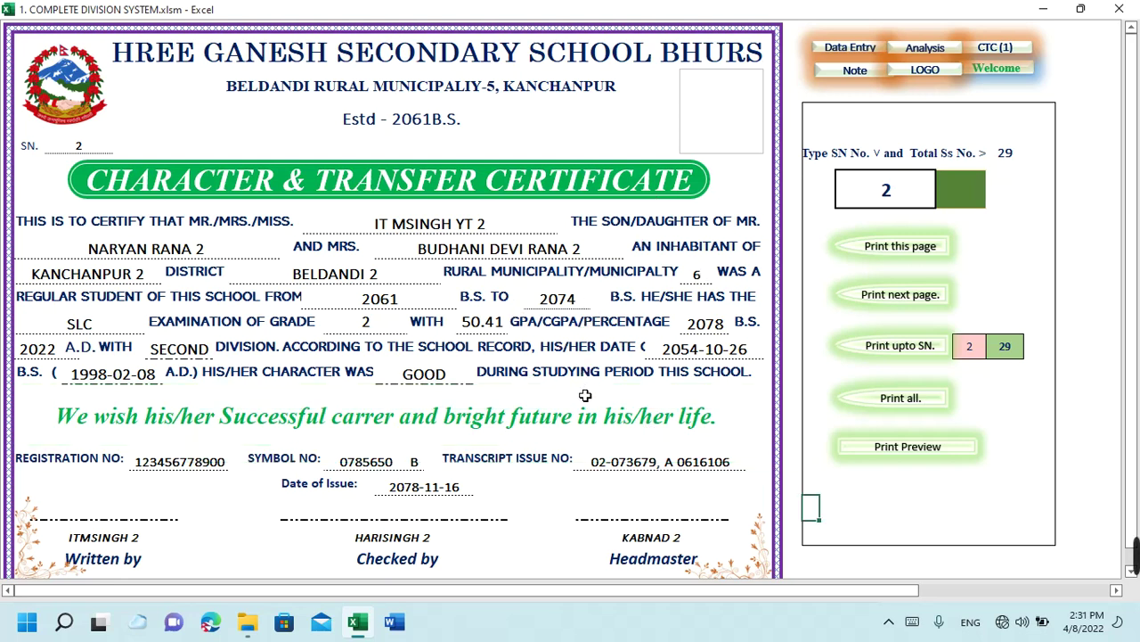
click(928, 446)
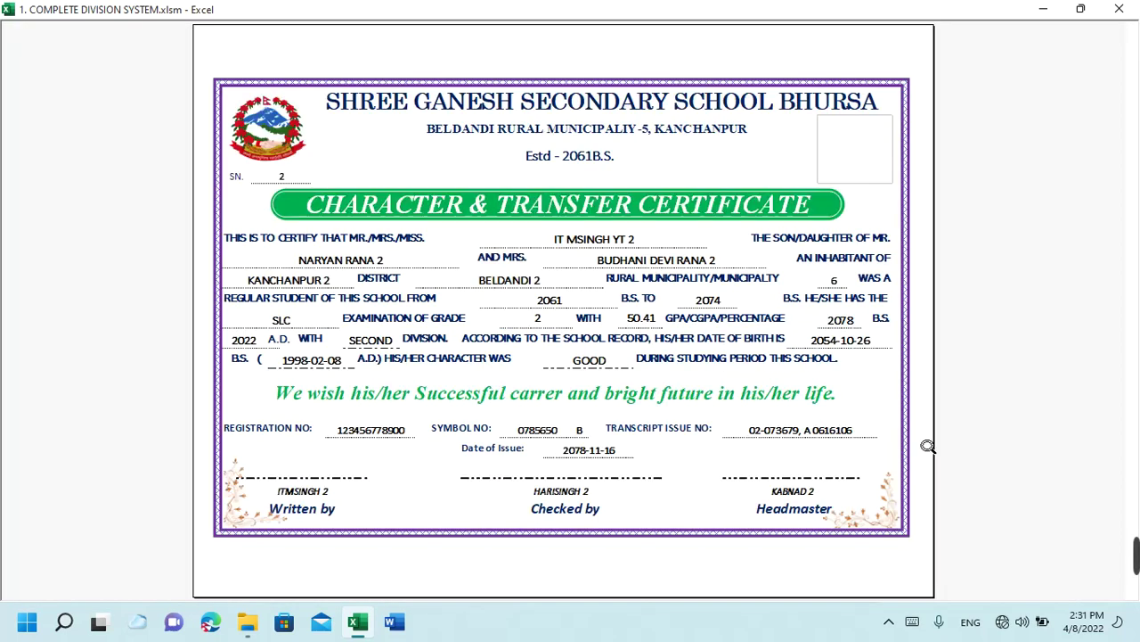
click(555, 343)
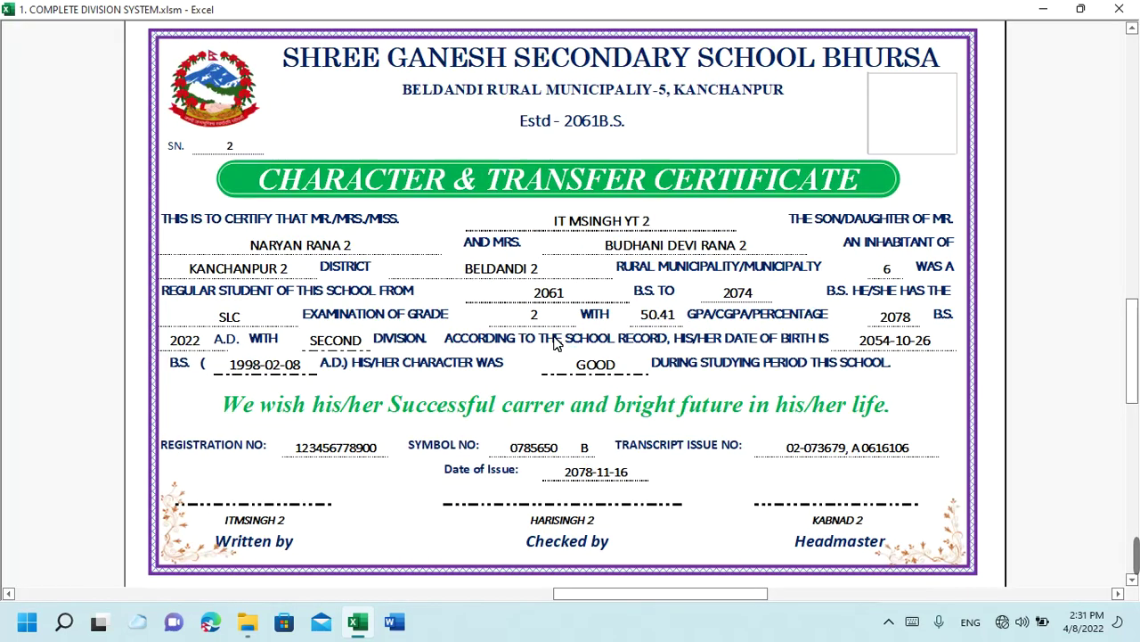
scroll(554, 343, up, 1)
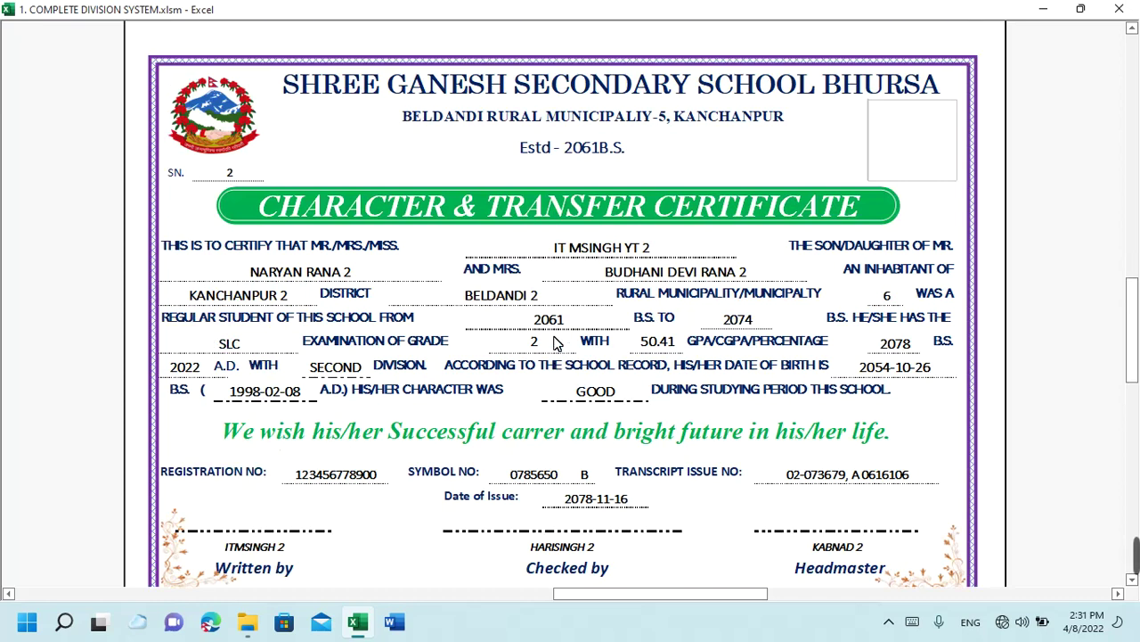
scroll(554, 343, down, 1)
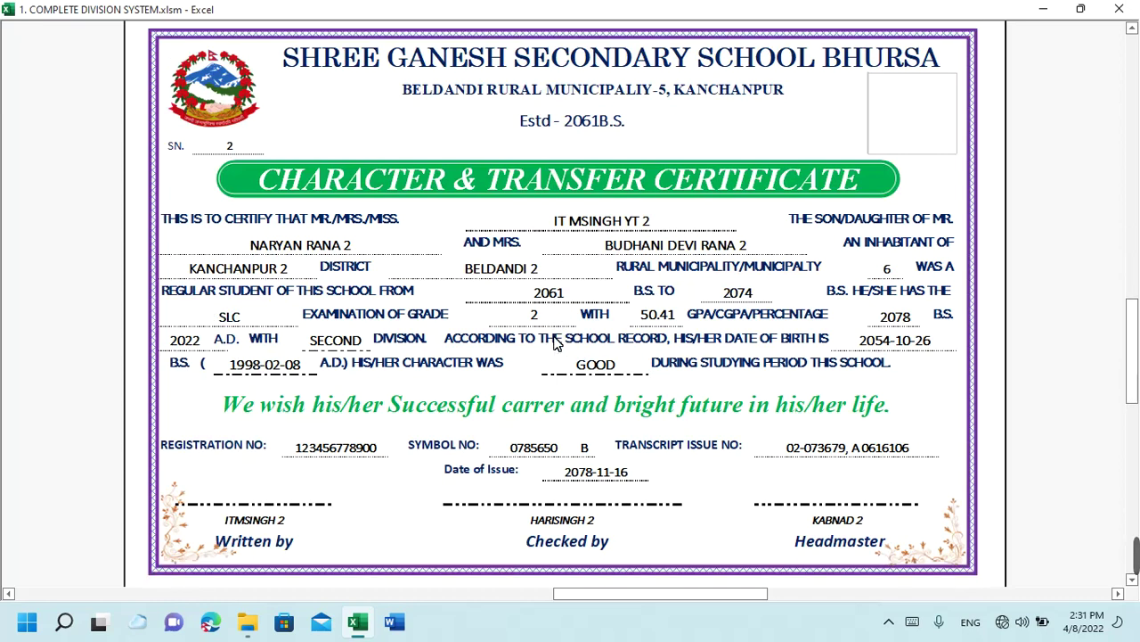
scroll(374, 262, up, 4)
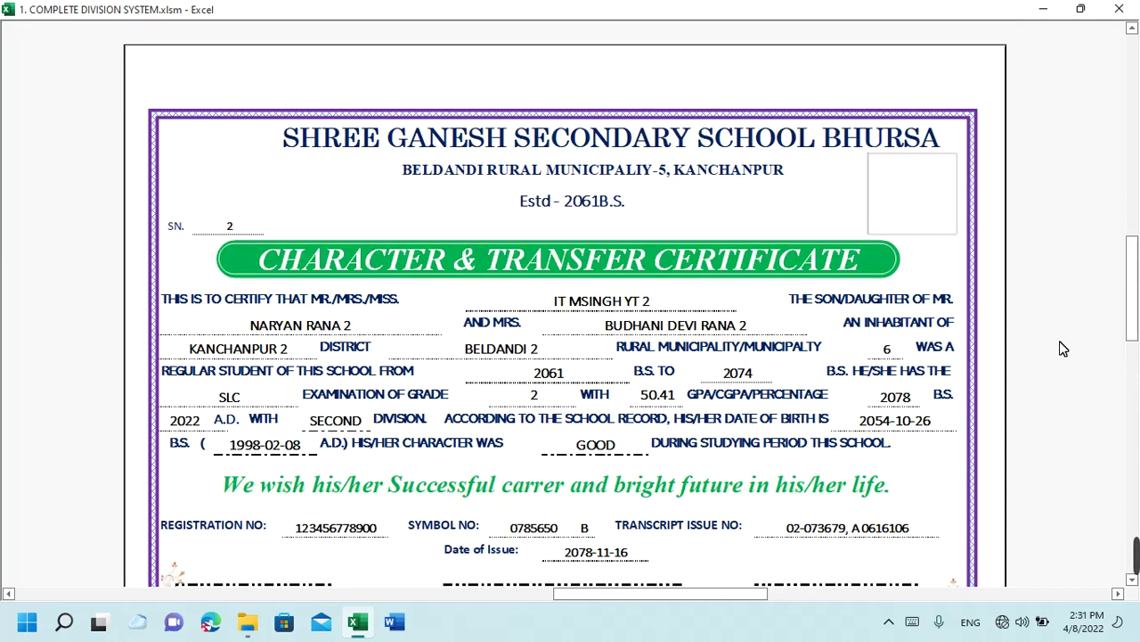
scroll(784, 459, down, 6)
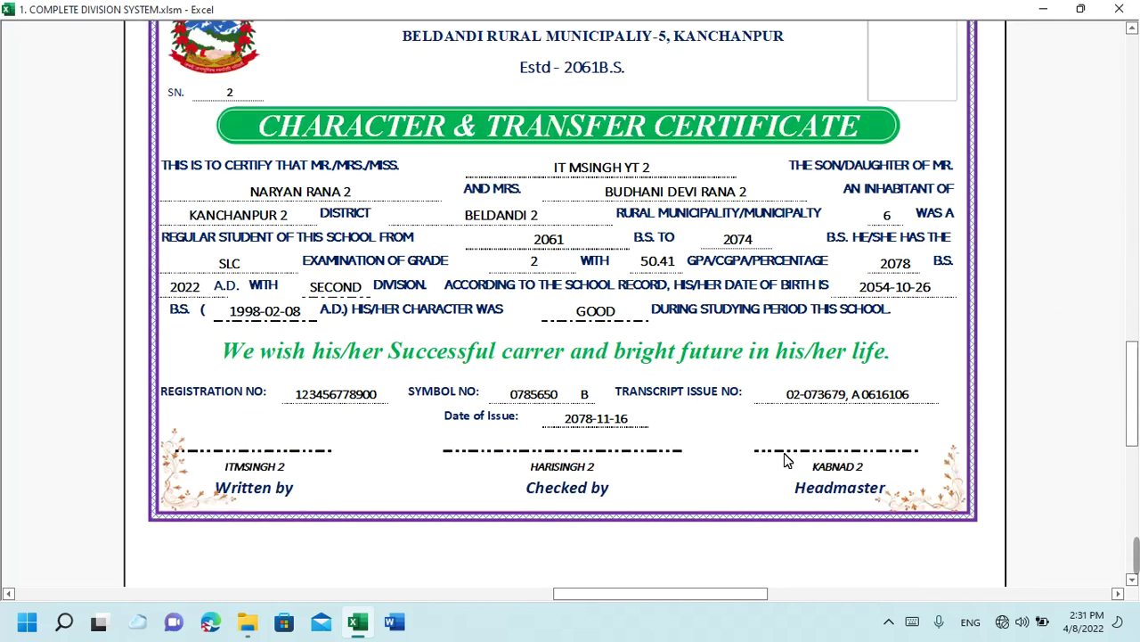
scroll(784, 459, up, 4)
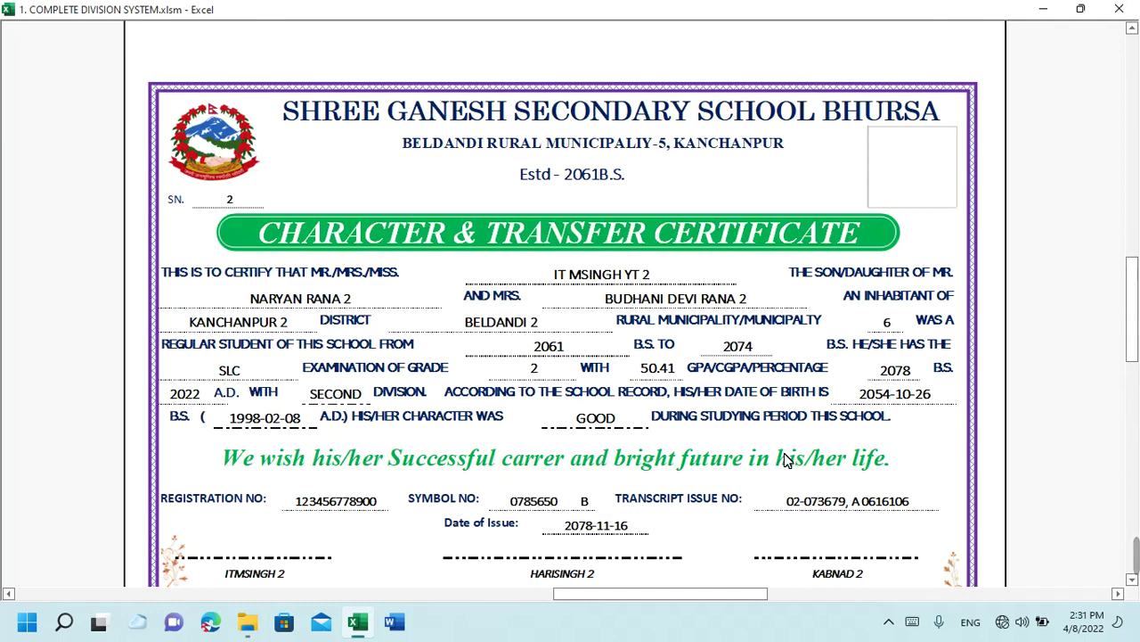
key(Escape)
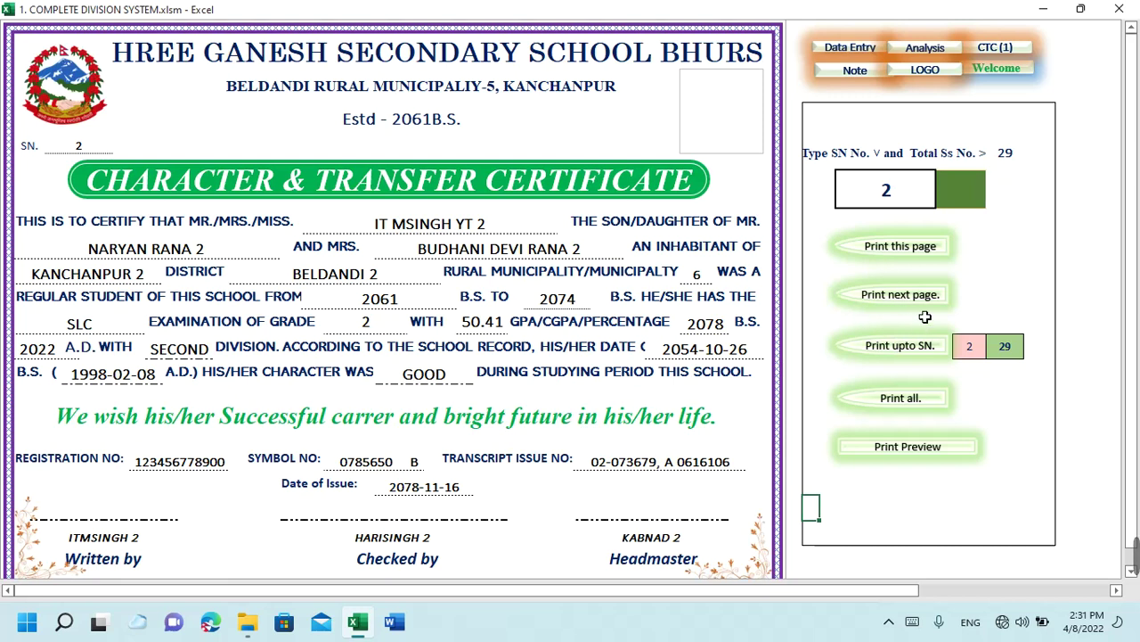
Print the certificate page, then cancel that job in the Windows printer queue
click(911, 254)
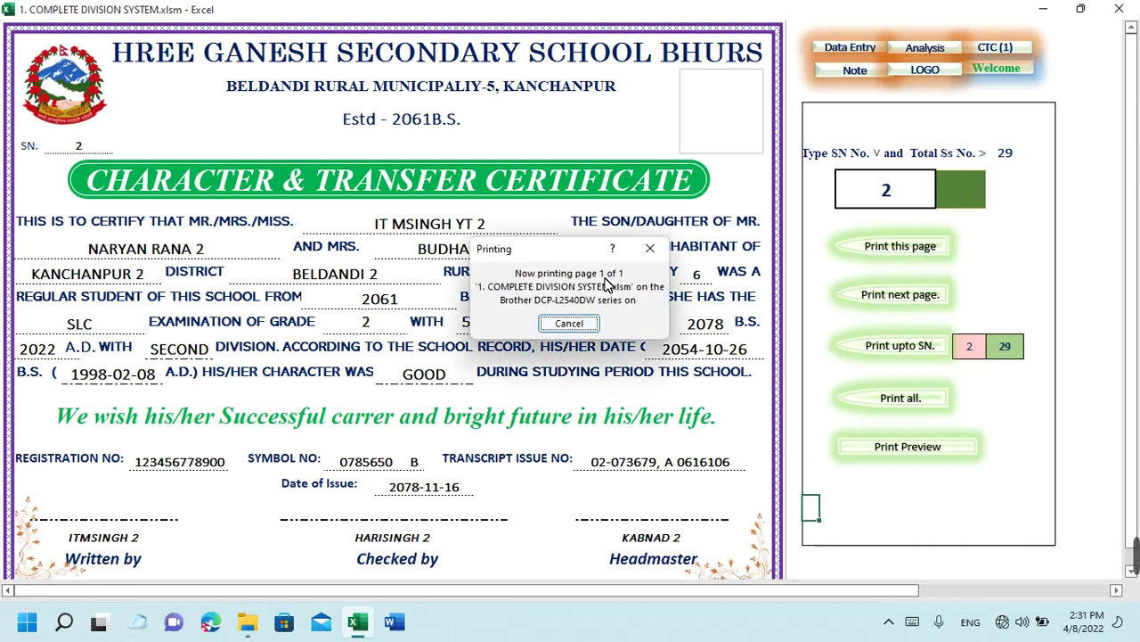
click(884, 624)
right_click(889, 552)
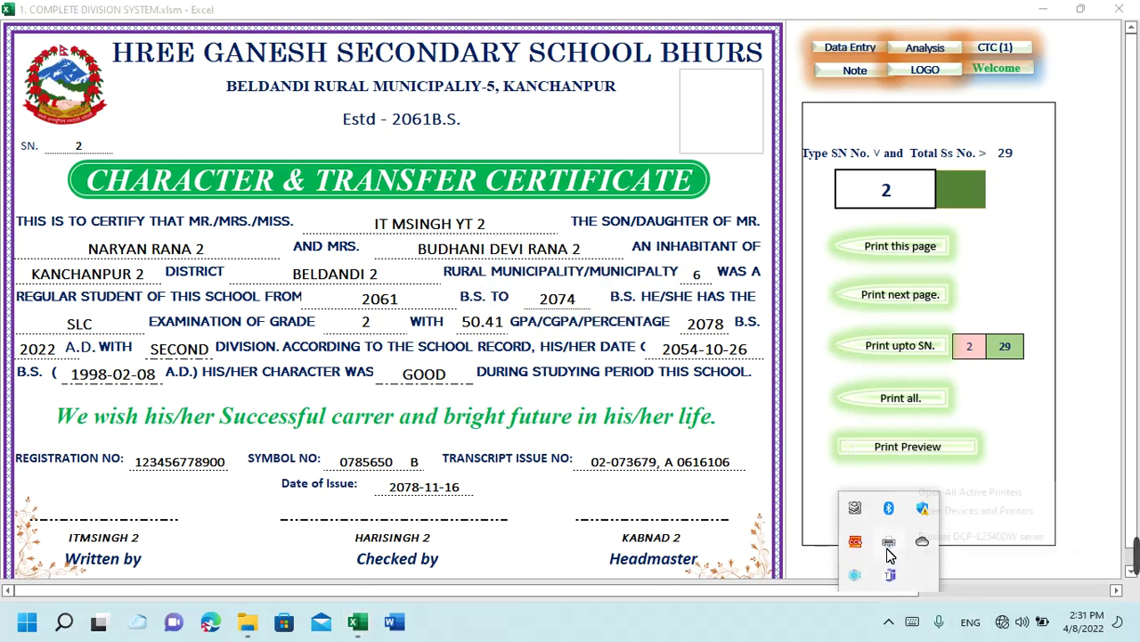
click(931, 492)
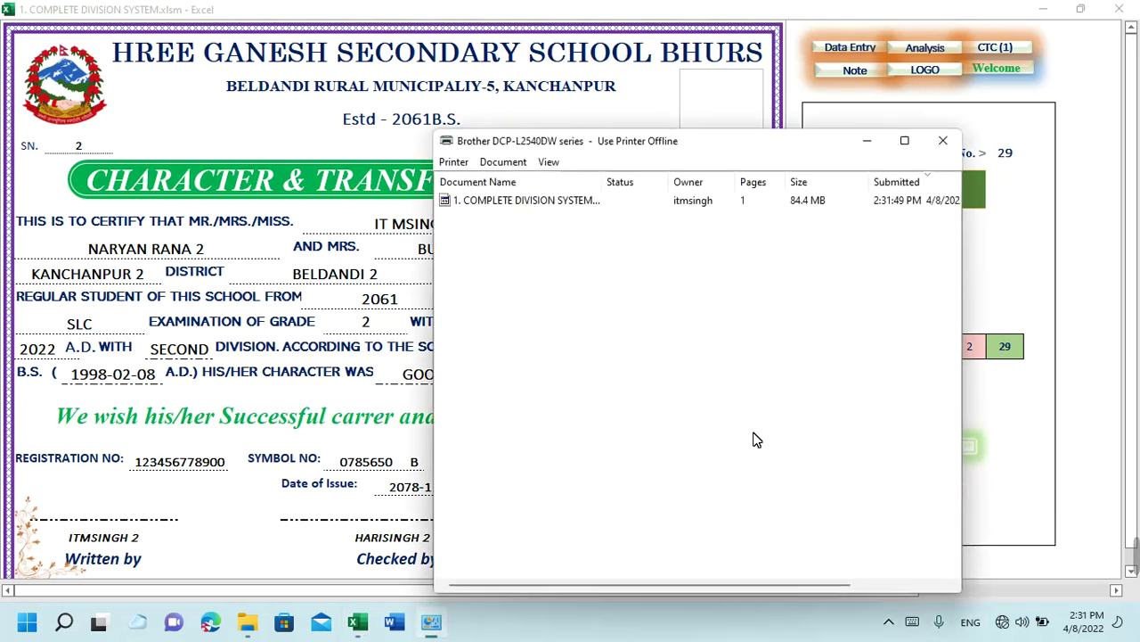
click(583, 205)
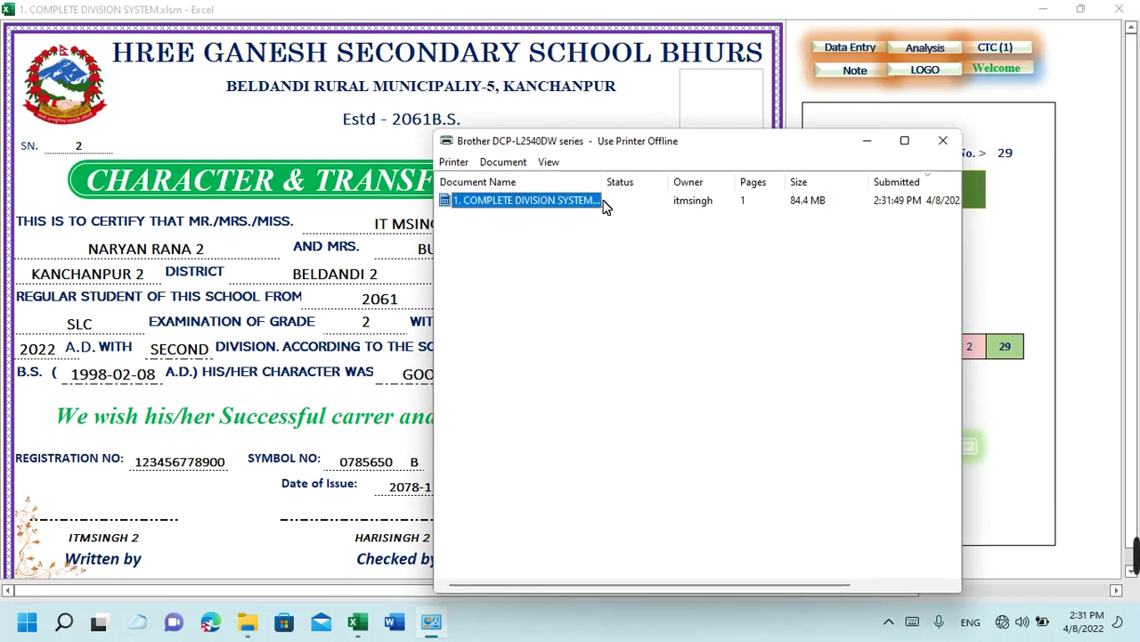
right_click(586, 202)
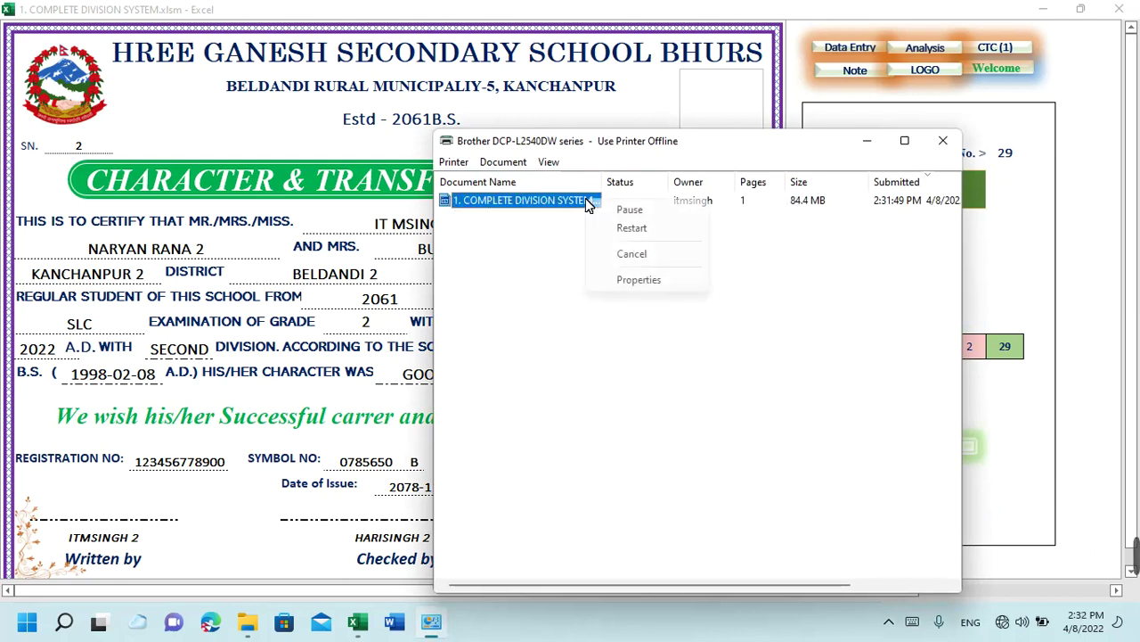
click(683, 257)
click(623, 320)
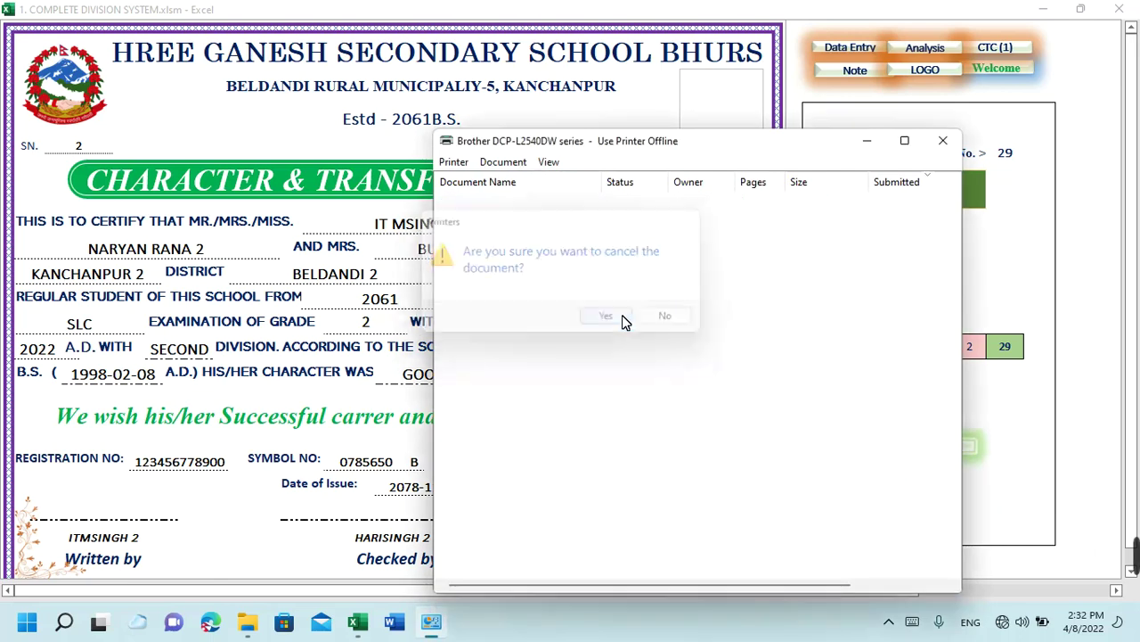
click(943, 141)
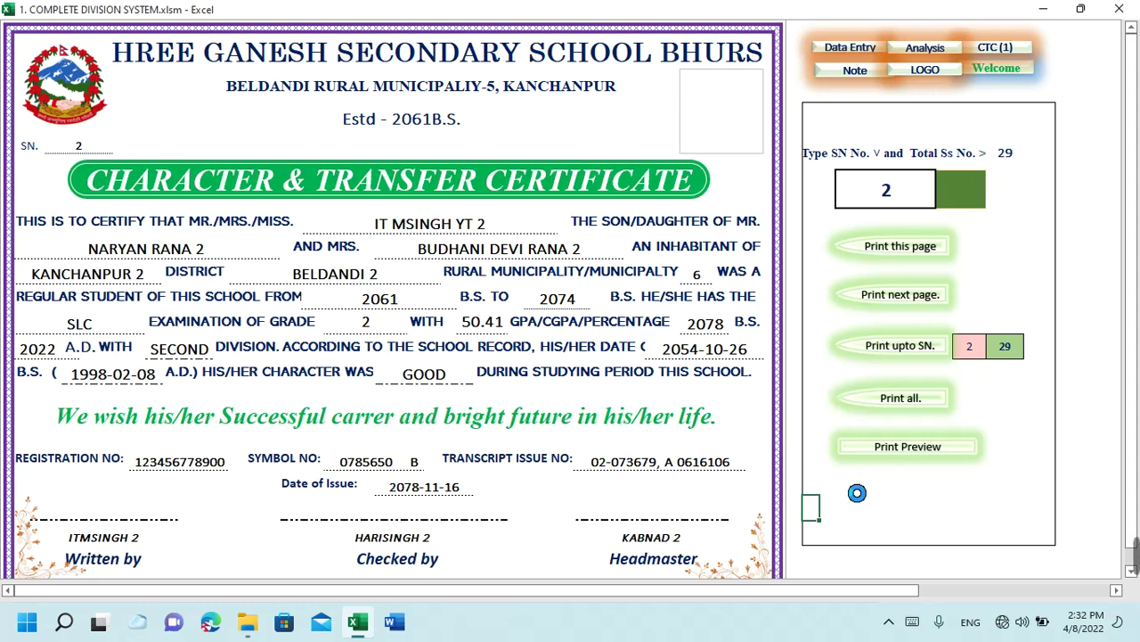
Save the certificate to the Desktop as PDF (*.pdf) named '1. COMPLETE DIVISION SYSTEM'
click(896, 446)
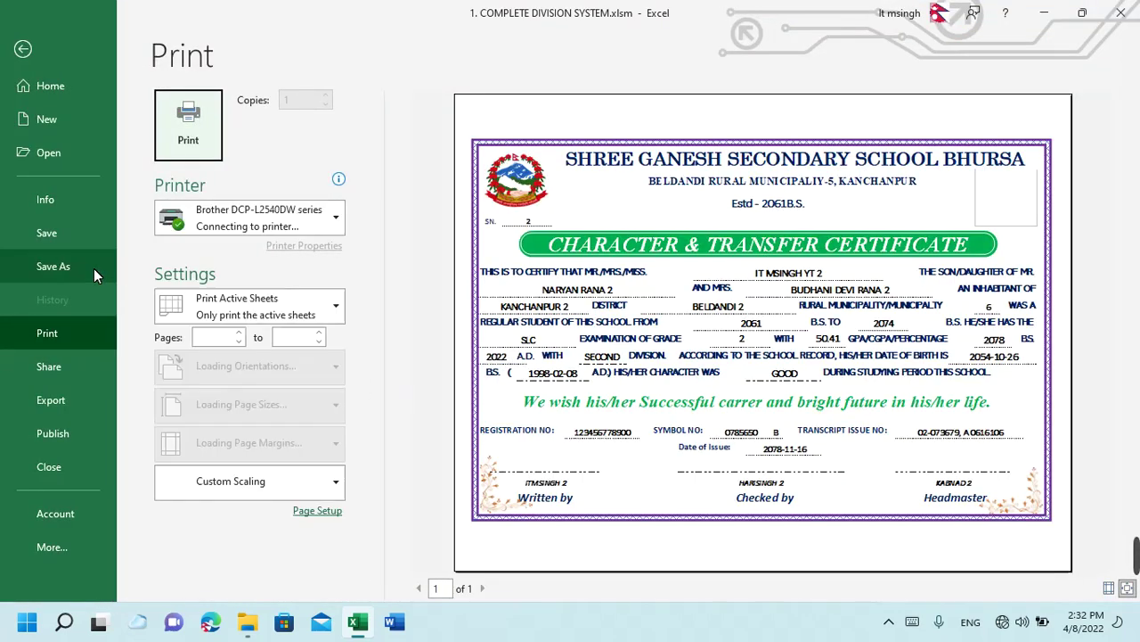
click(93, 268)
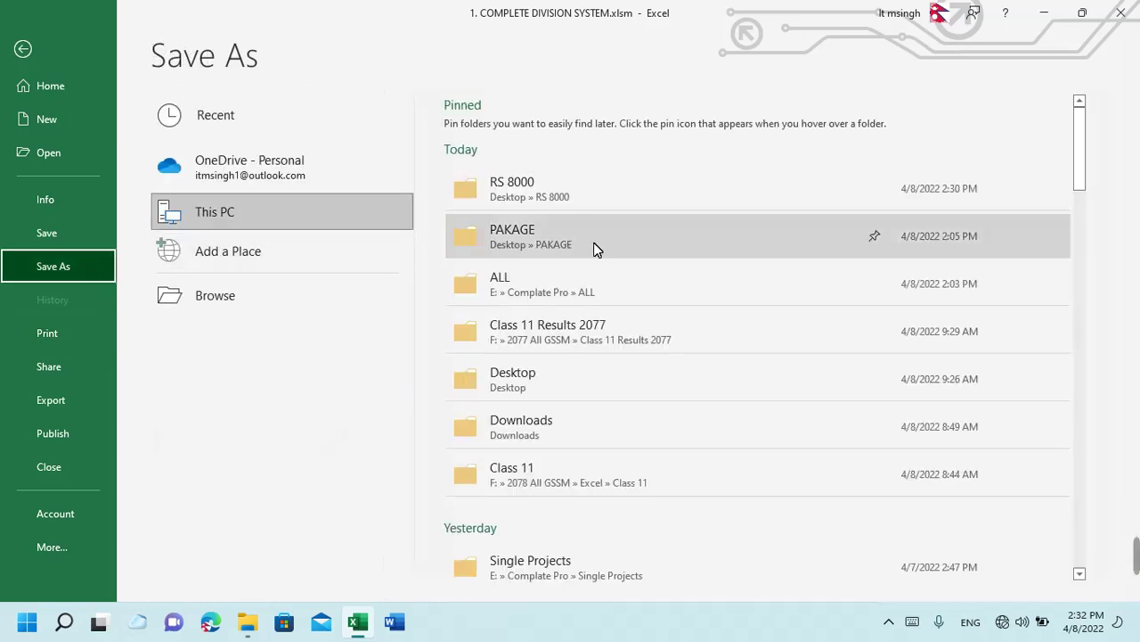
click(237, 295)
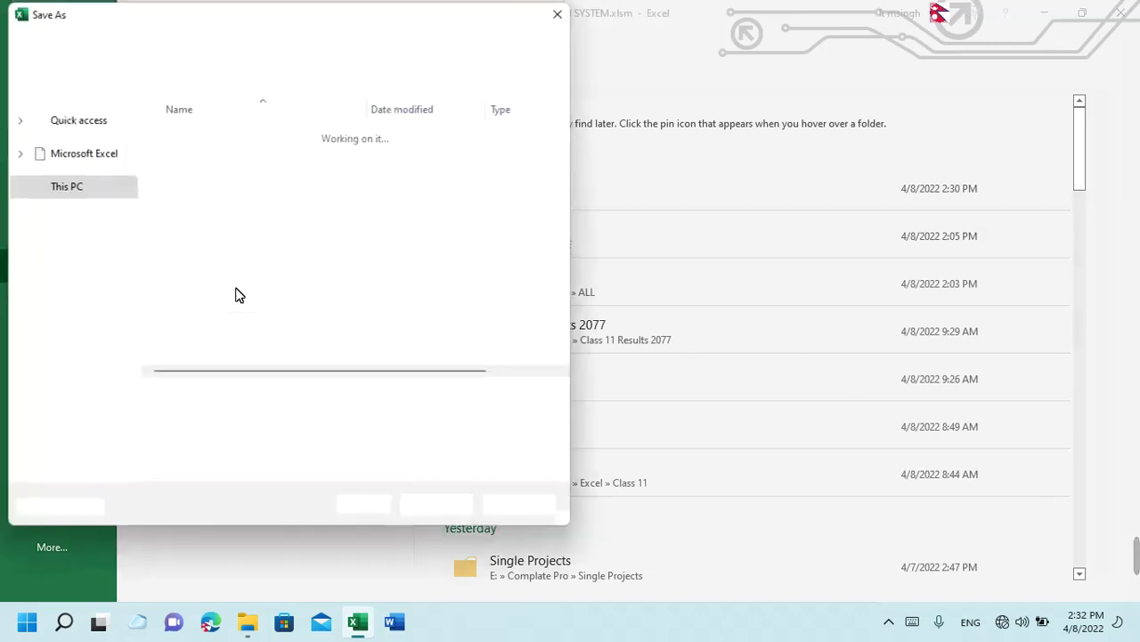
scroll(85, 303, up, 3)
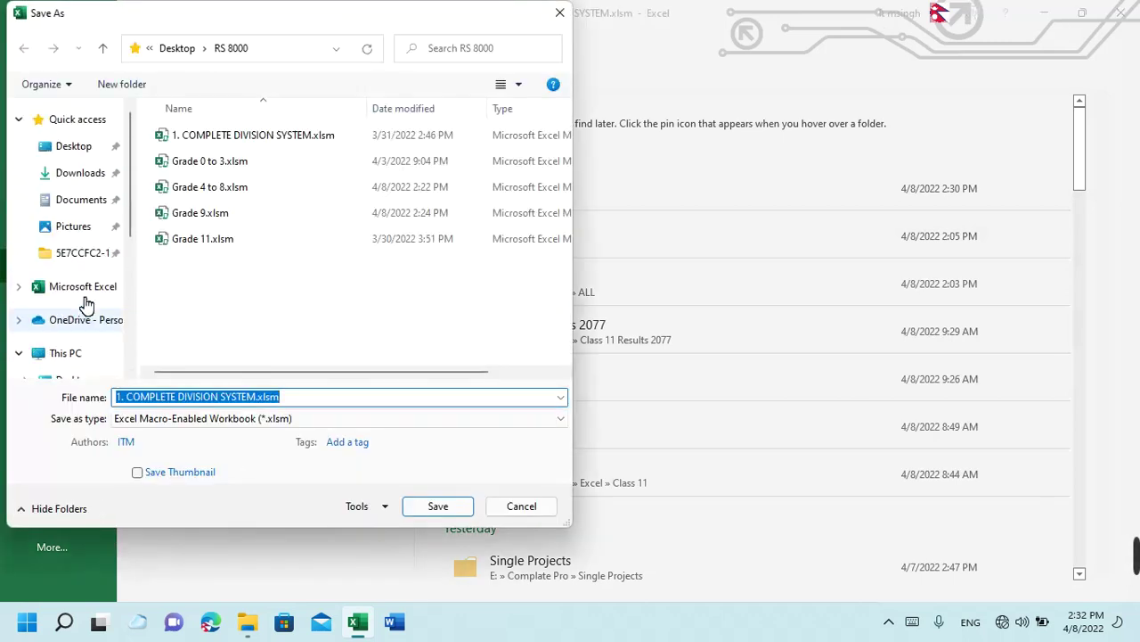
scroll(85, 301, down, 1)
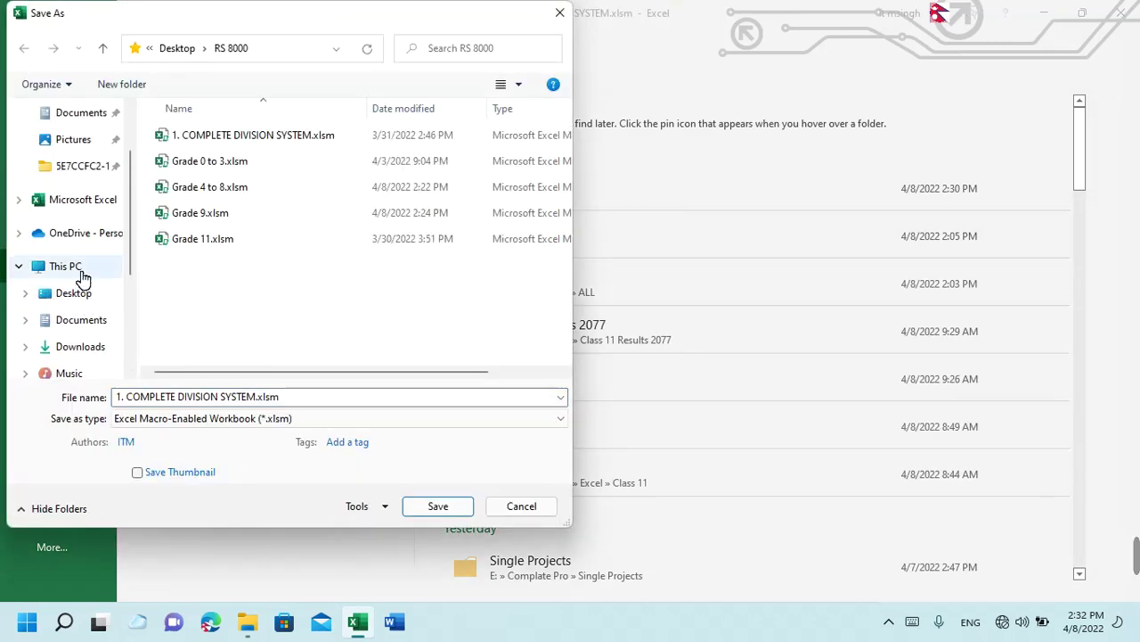
click(80, 272)
double_click(323, 149)
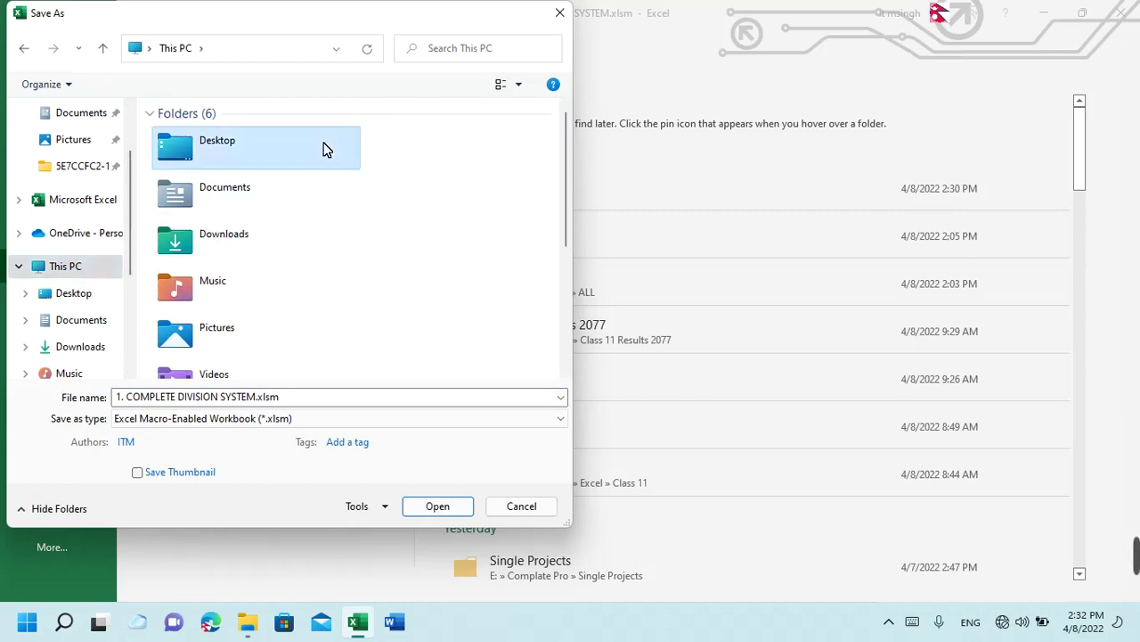
click(266, 423)
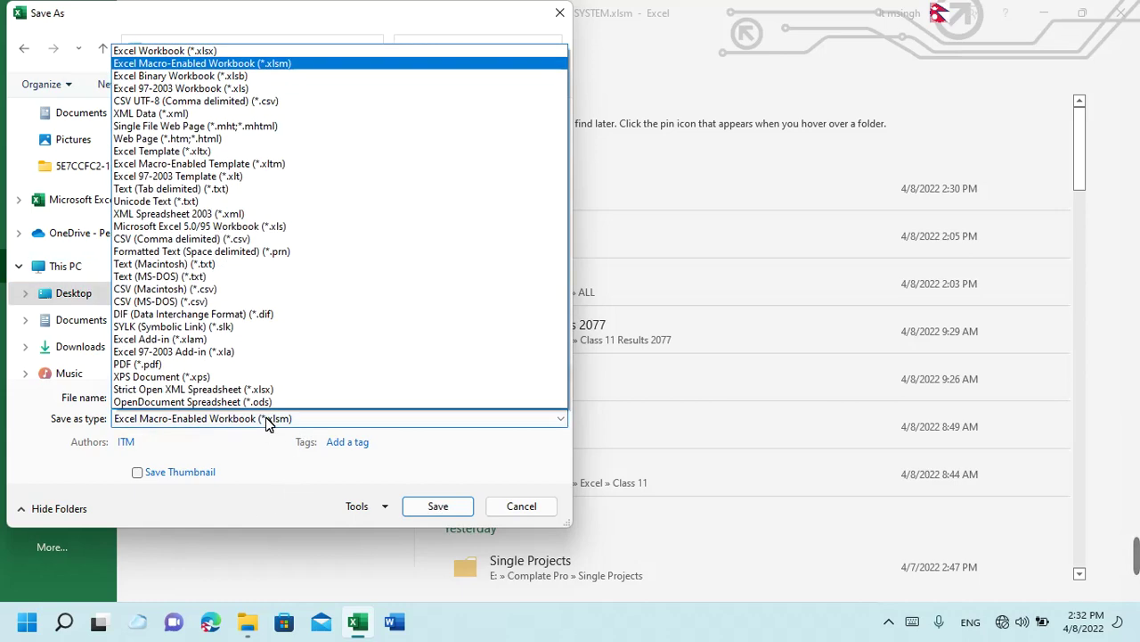
click(260, 366)
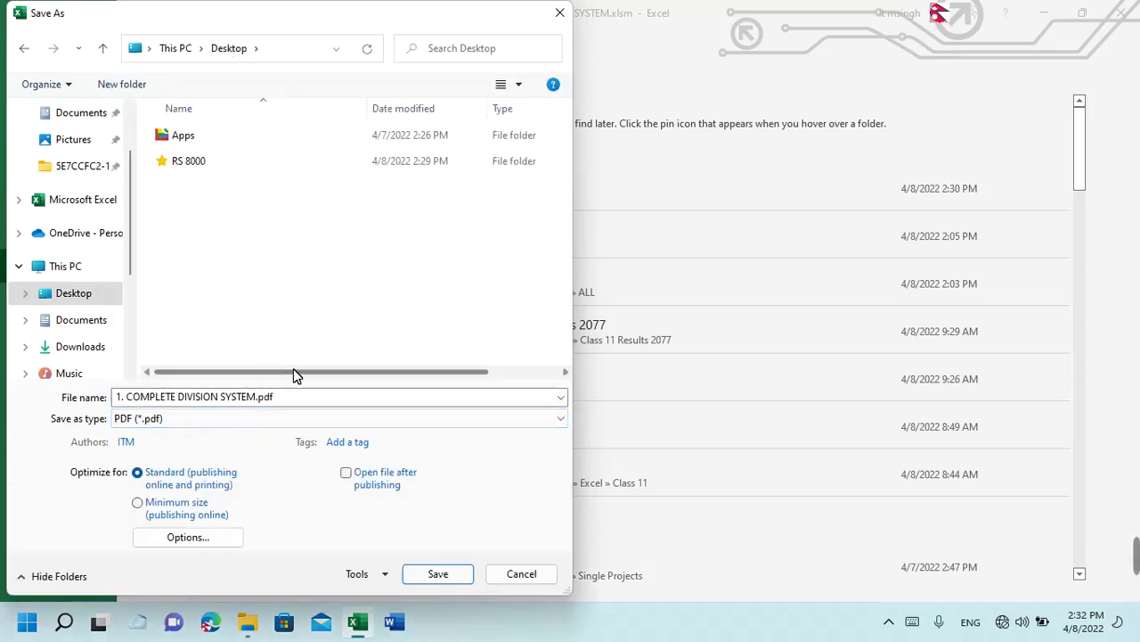
click(443, 575)
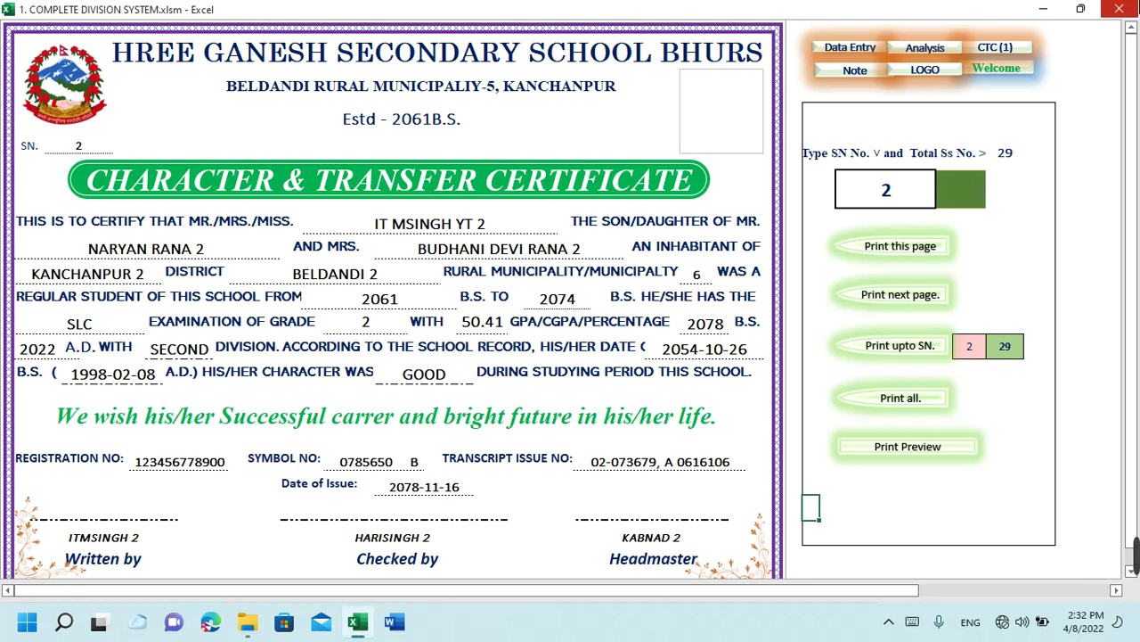
Close Excel without saving changes and close the RS 8000 folder window
click(1119, 9)
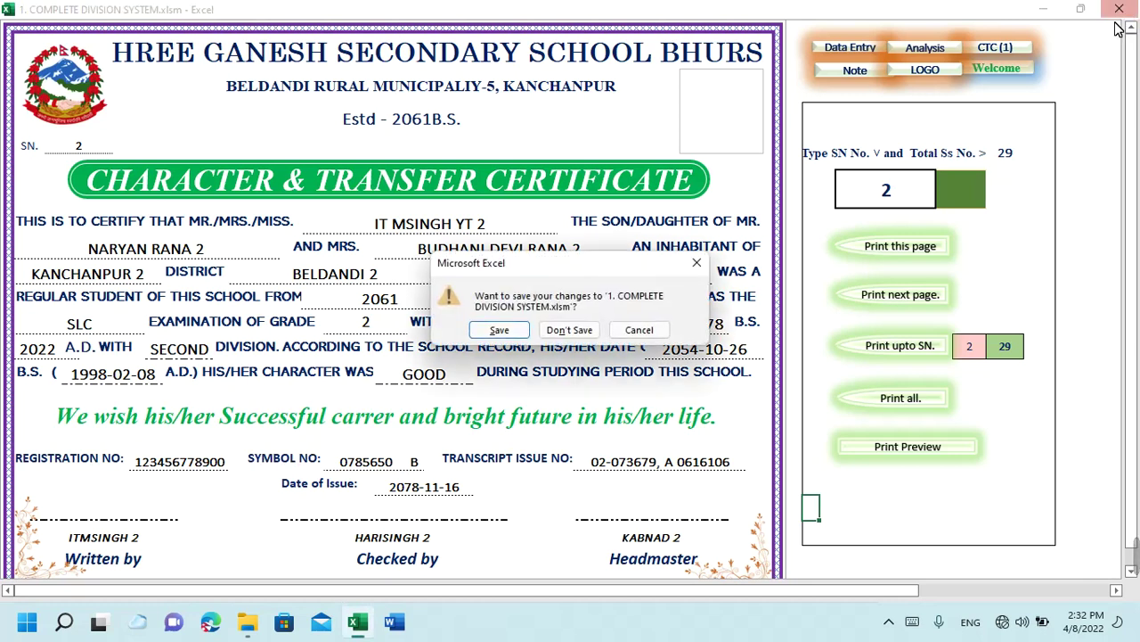
click(569, 330)
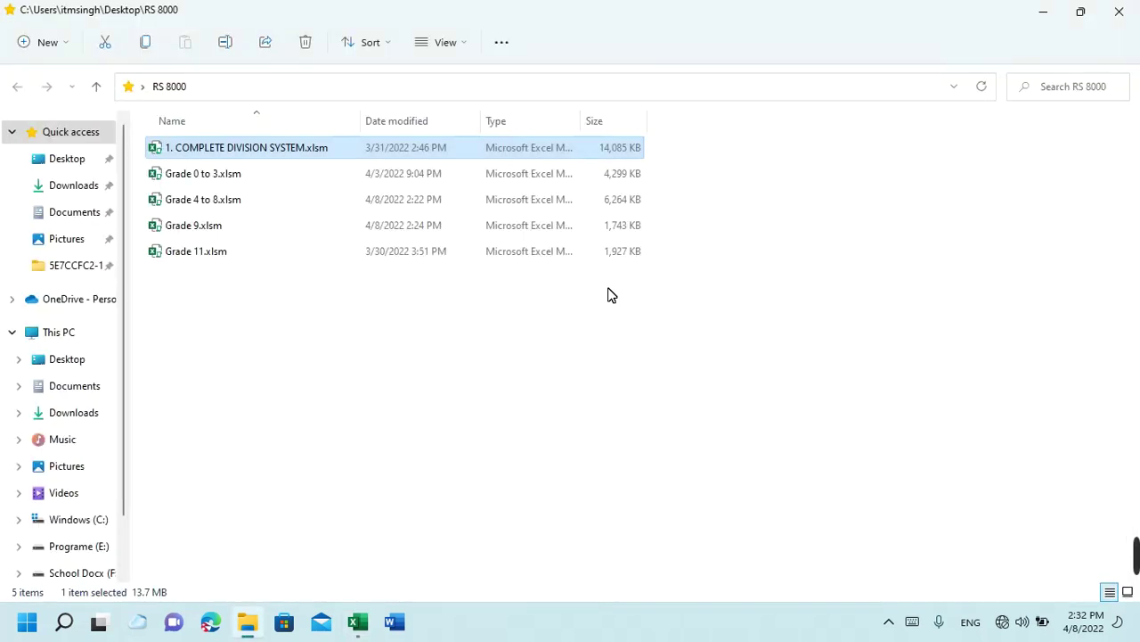
click(1119, 12)
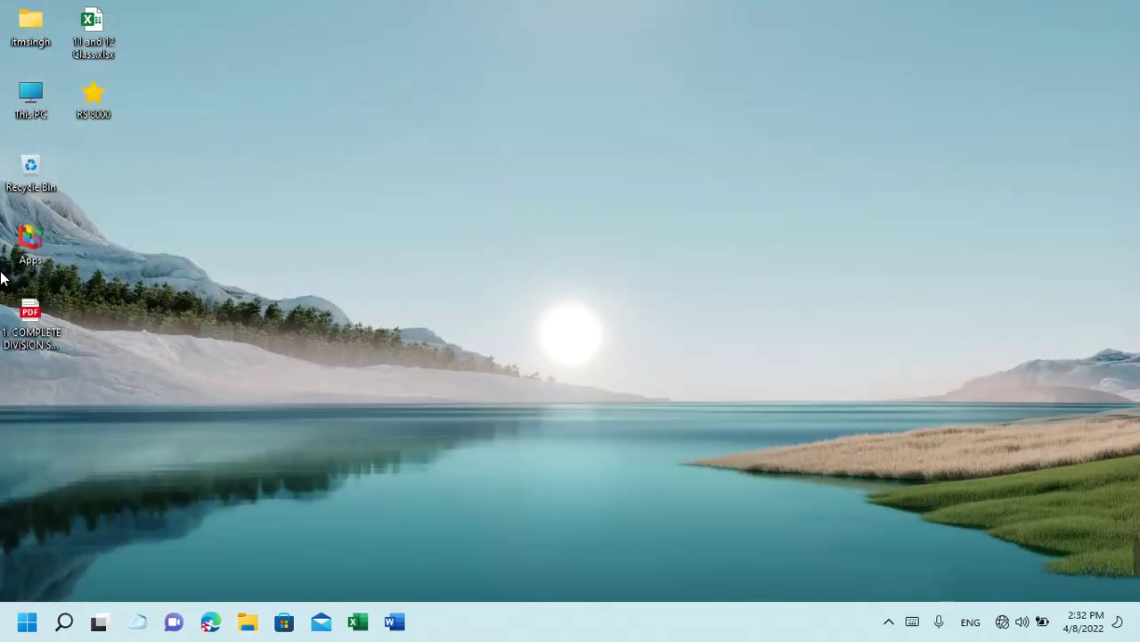
Open '1. COMPLETE DIVISION SYSTEM.pdf' from the Desktop
click(35, 339)
click(40, 343)
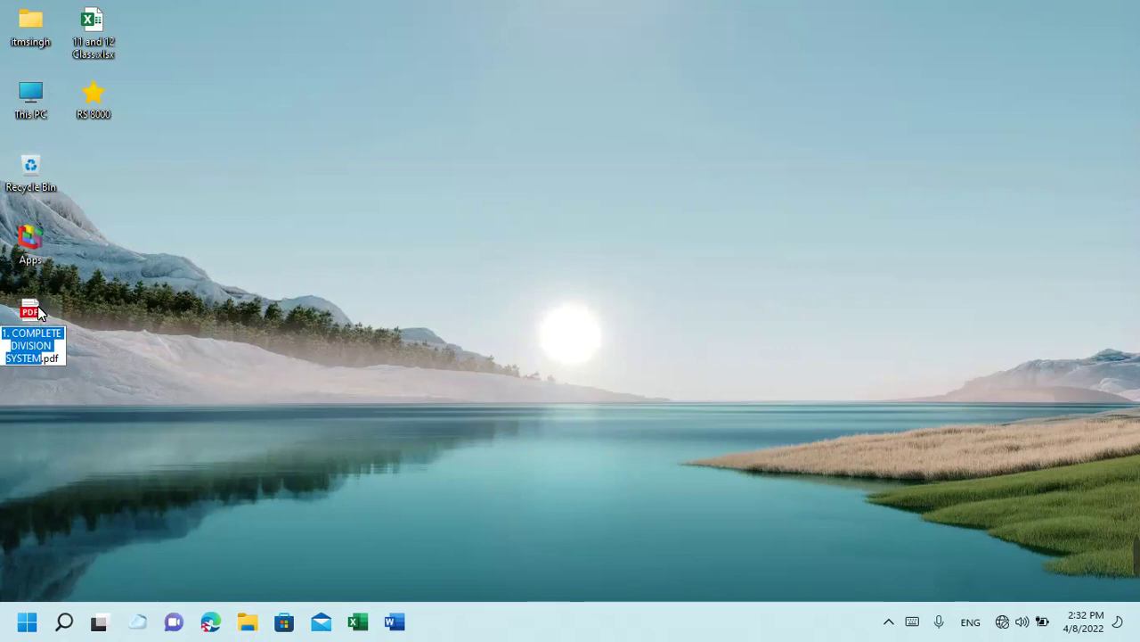
double_click(39, 312)
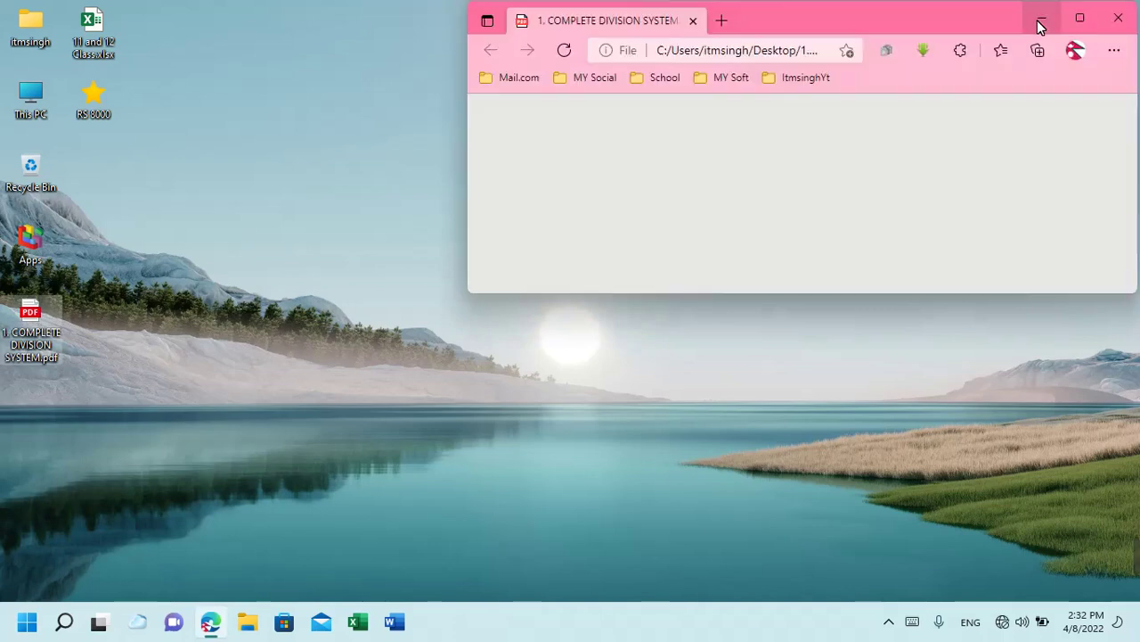
Maximize Edge and reload the PDF so the certificate renders
click(1078, 19)
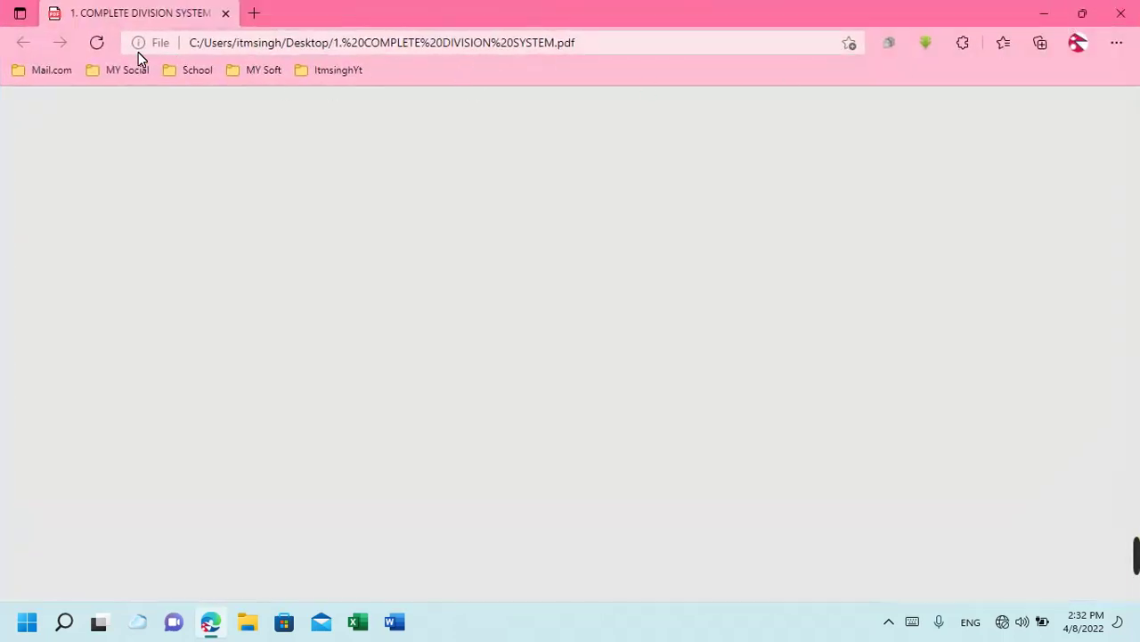
click(96, 42)
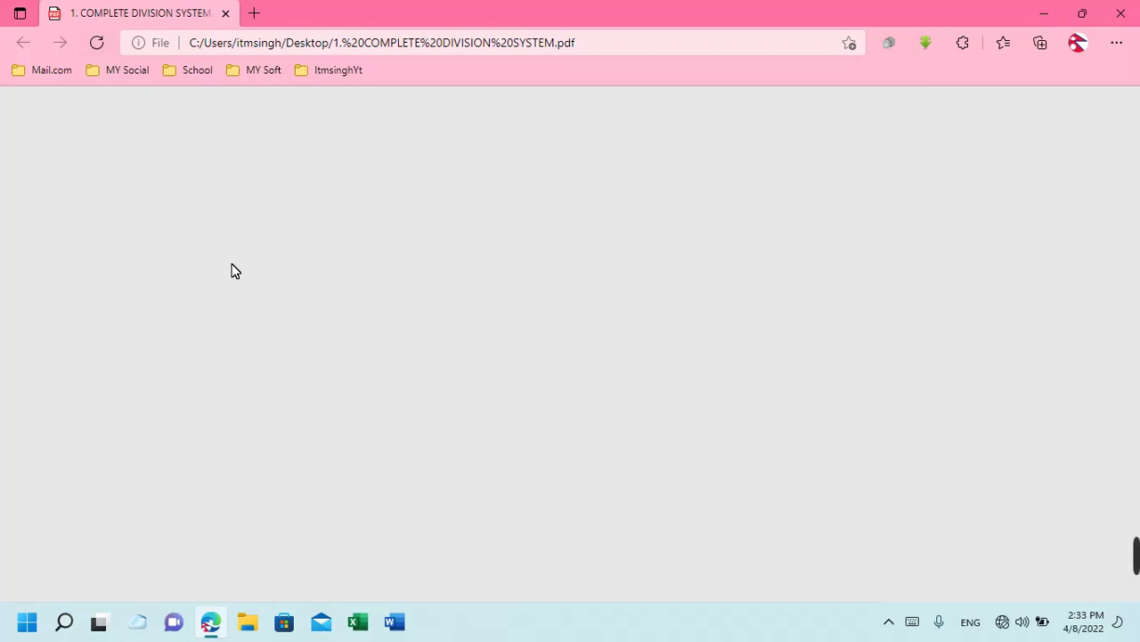
click(667, 60)
key(Return)
Scroll through the SN 2 certificate to check it, then close Edge
scroll(615, 272, down, 2)
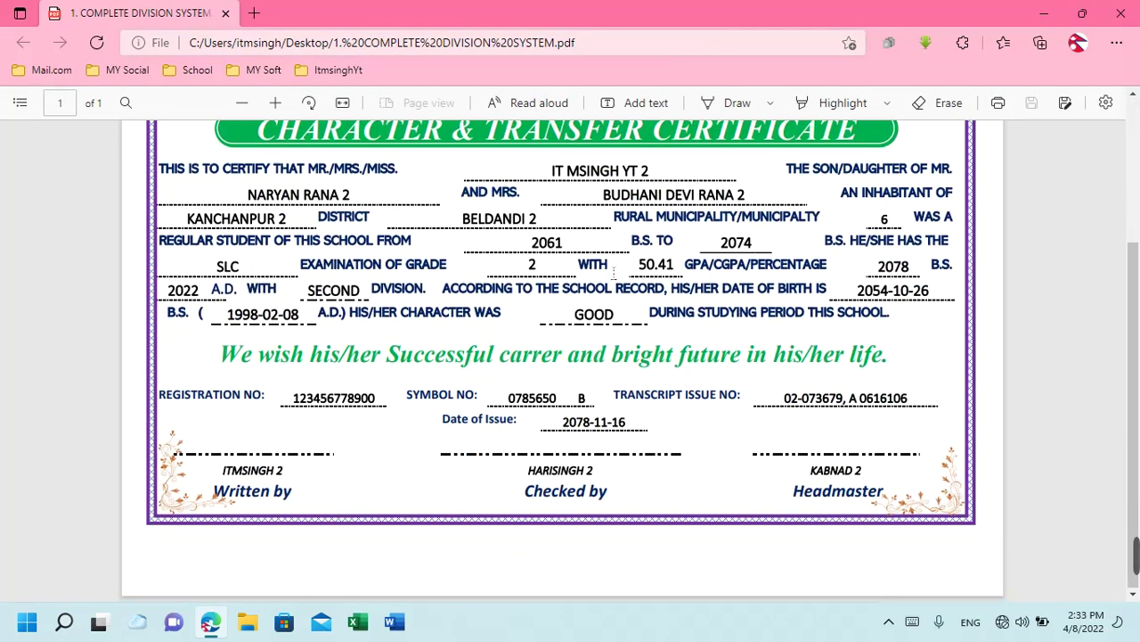
scroll(615, 274, up, 1)
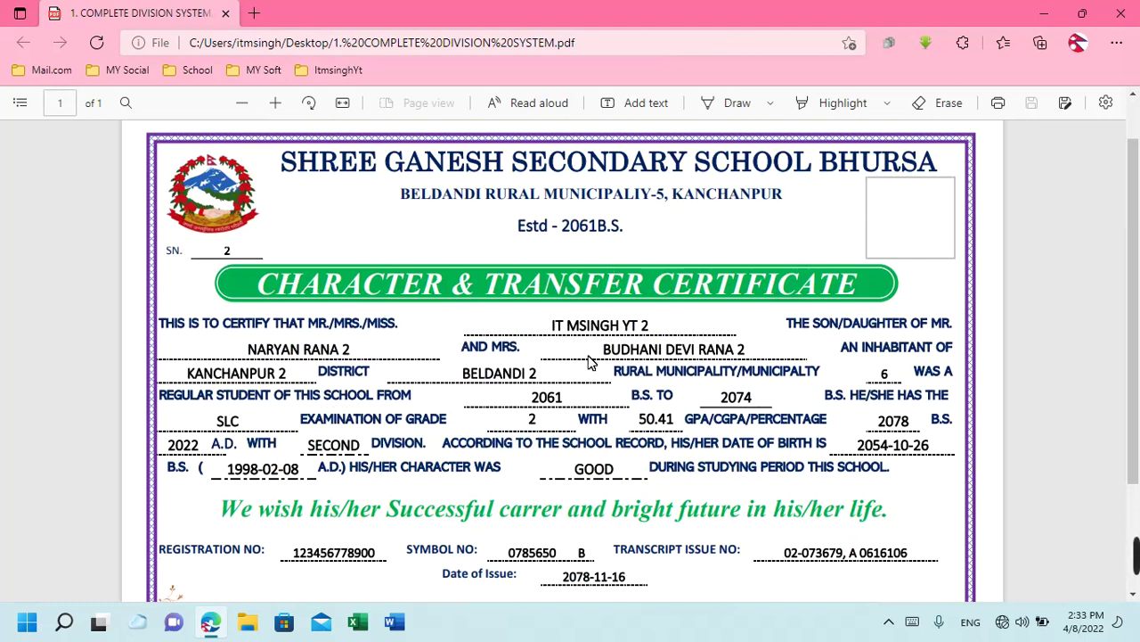
scroll(590, 362, down, 2)
scroll(588, 361, up, 1)
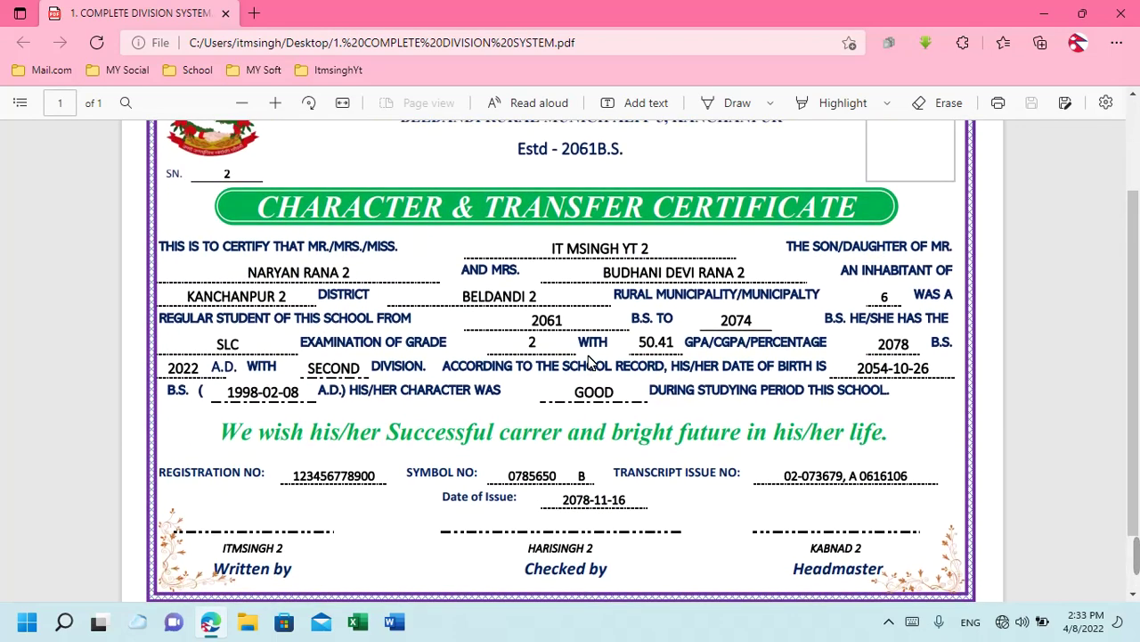
scroll(588, 361, up, 1)
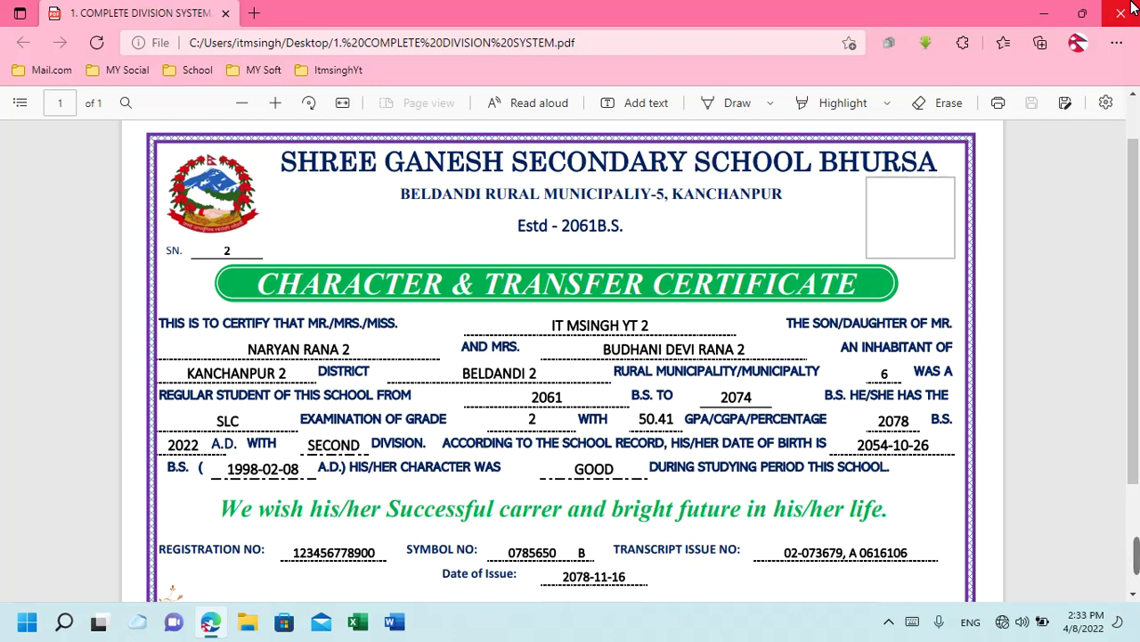
click(1133, 7)
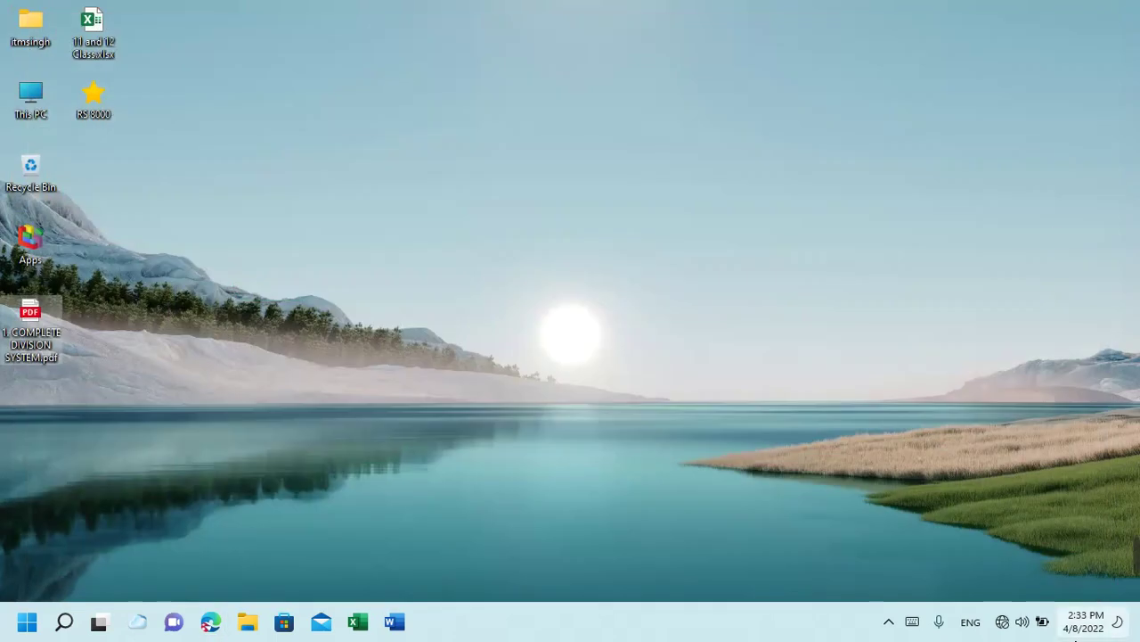